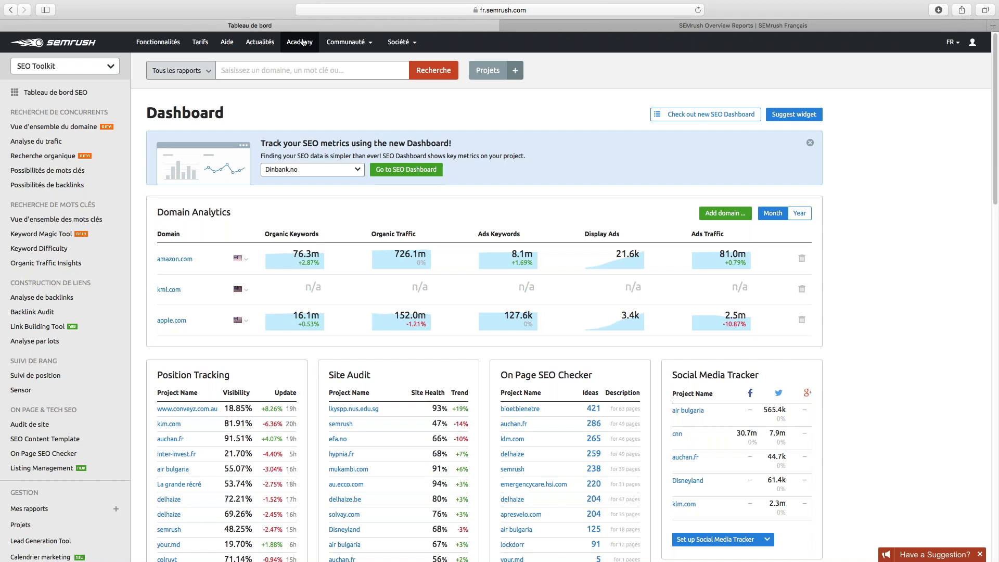
mouse_move(344, 43)
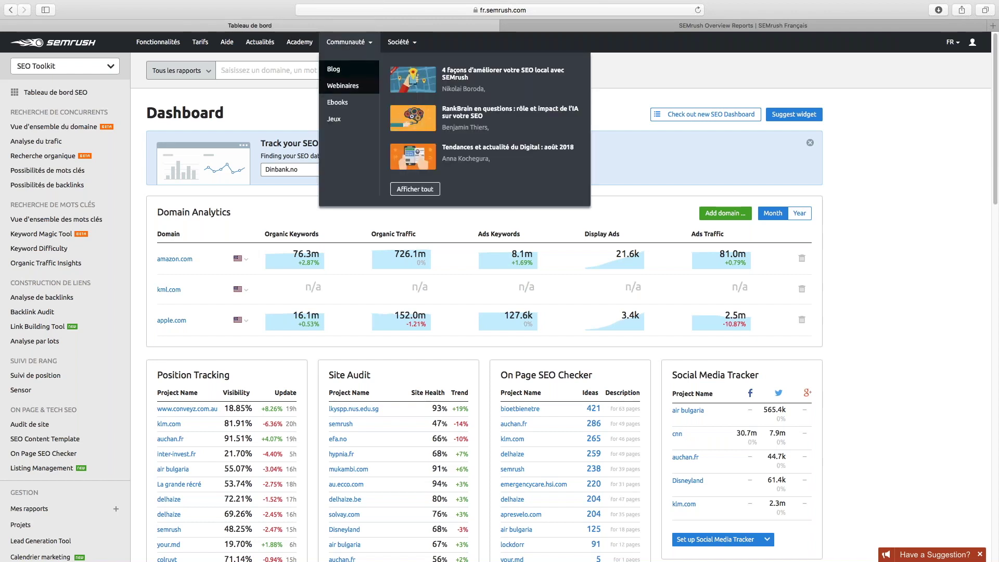
mouse_move(342, 90)
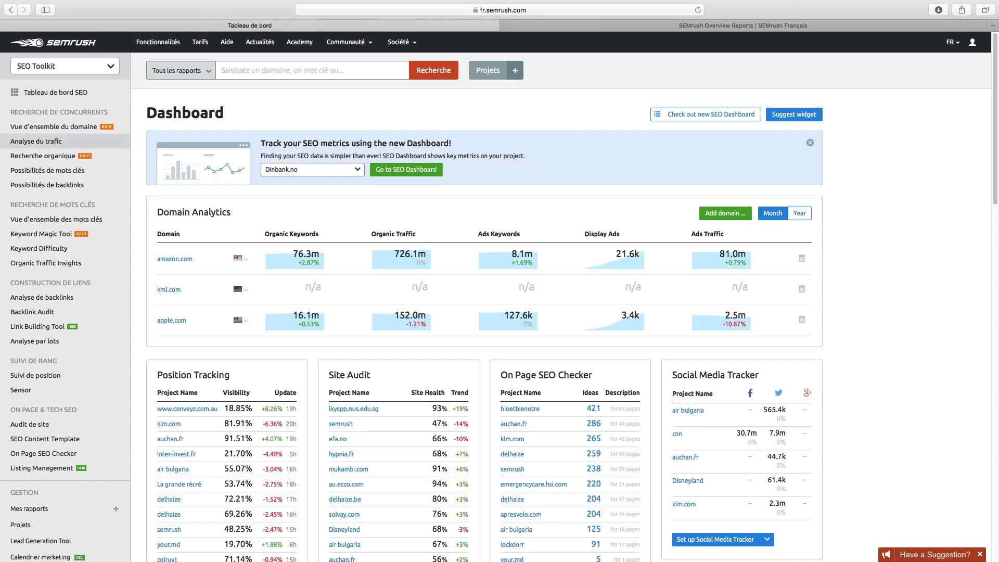
left_click(116, 70)
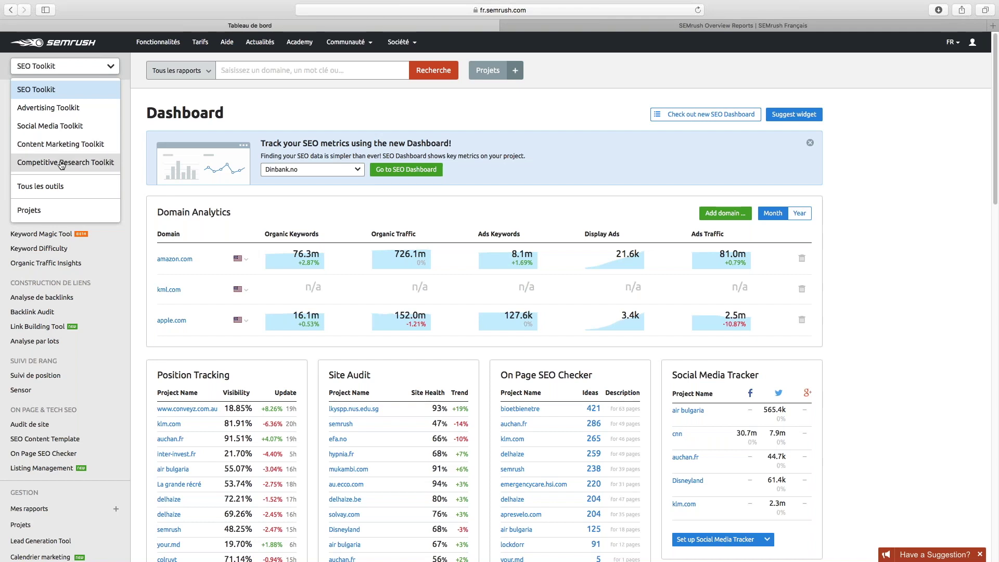
left_click(143, 126)
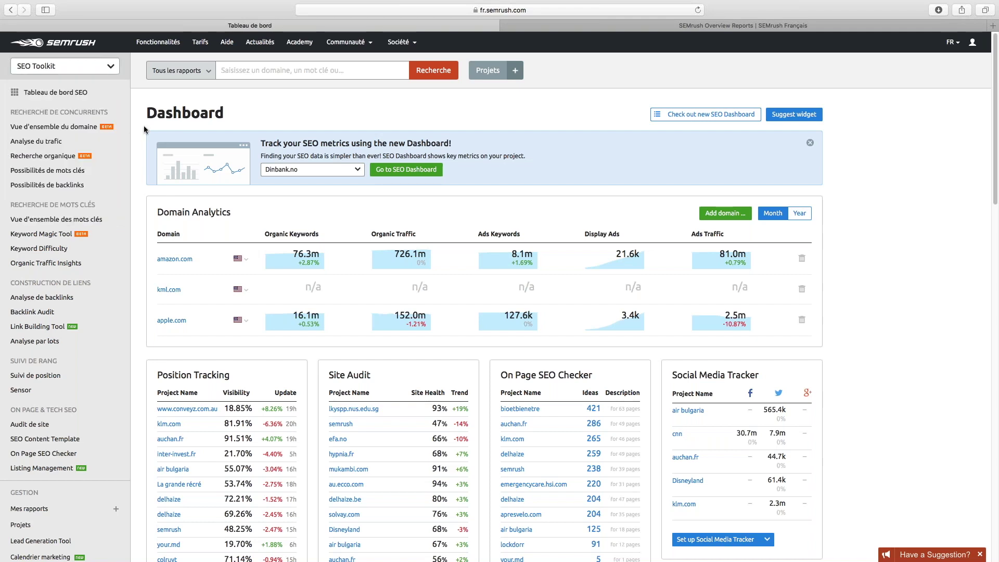
- Open the domain overview report for auchan.fr
left_click(73, 129)
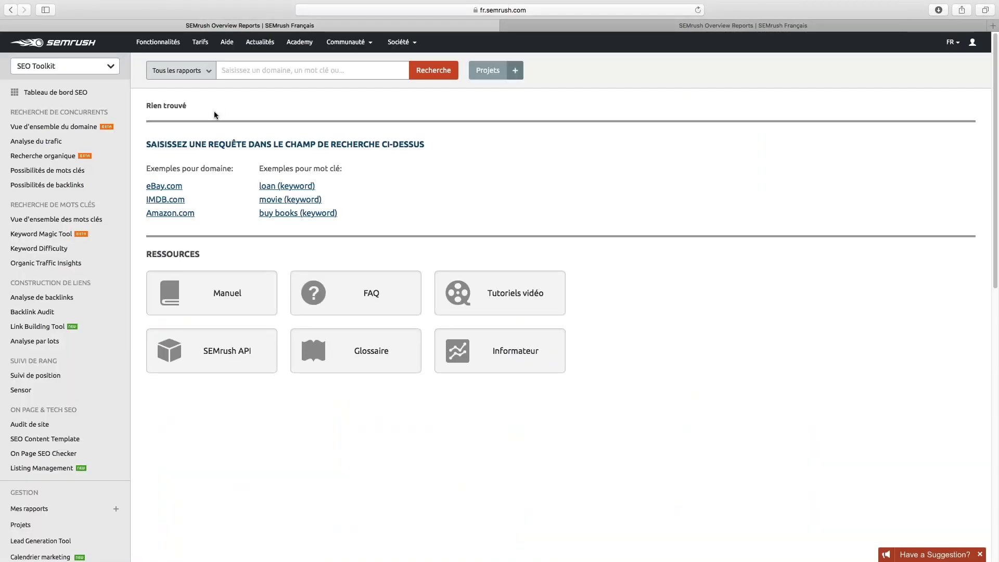
left_click(223, 70)
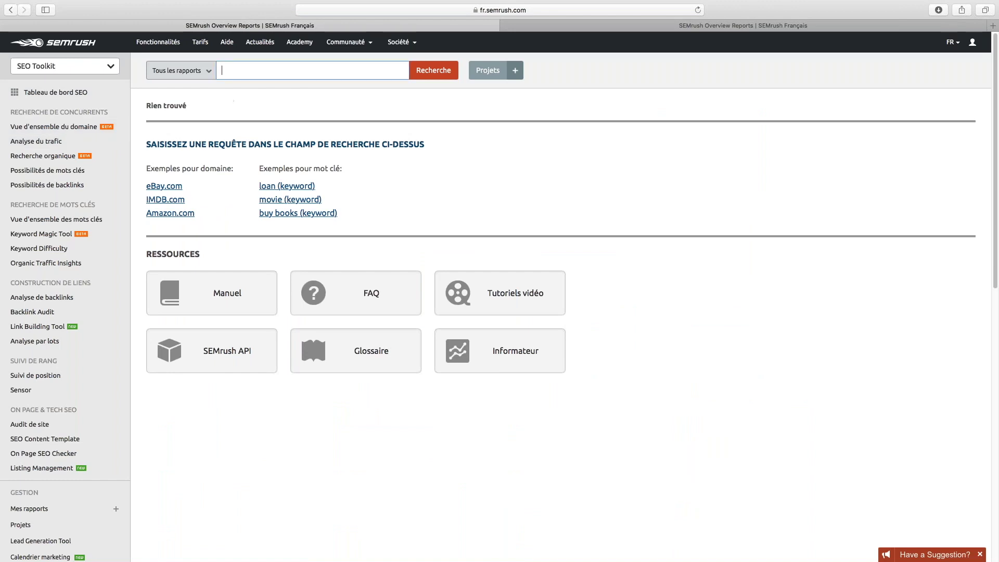
type("Auchan.fr")
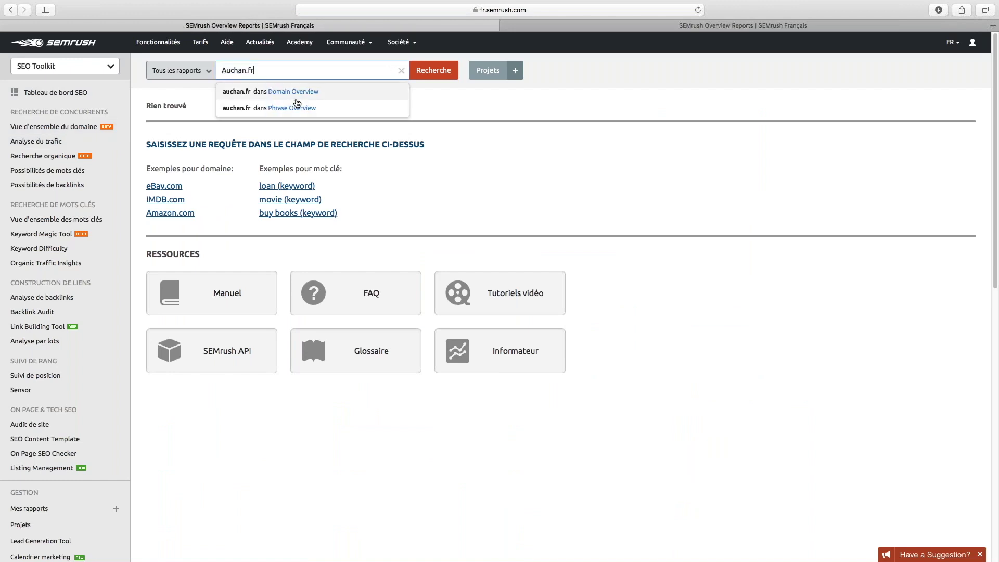
left_click(237, 93)
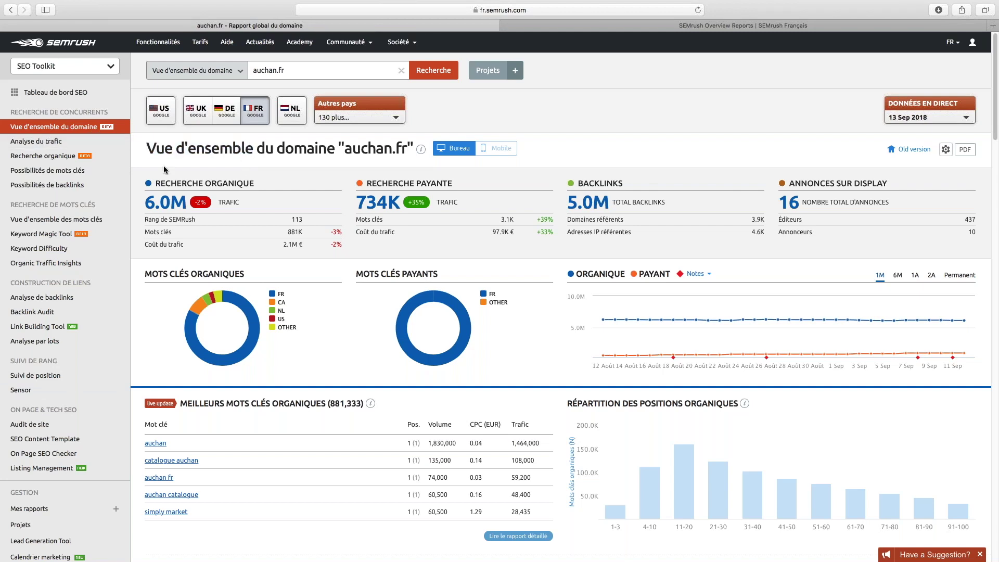
- Examine the auchan.fr domain overview, covering the organic and paid search figures and the country distribution of organic keywords
left_click_drag(147, 151, 270, 160)
left_click(313, 162)
scroll(262, 170, "down", 1)
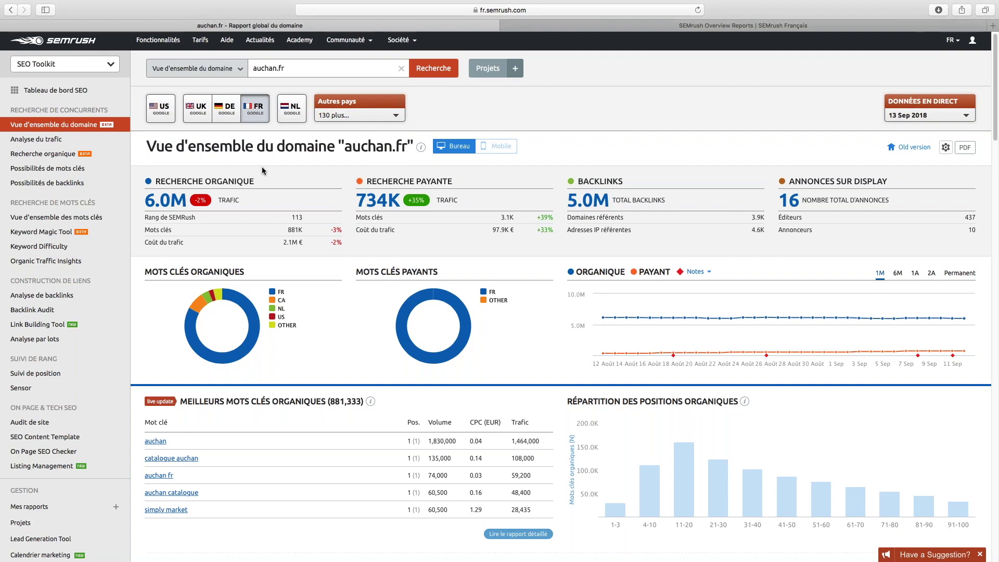
scroll(262, 170, "up", 1)
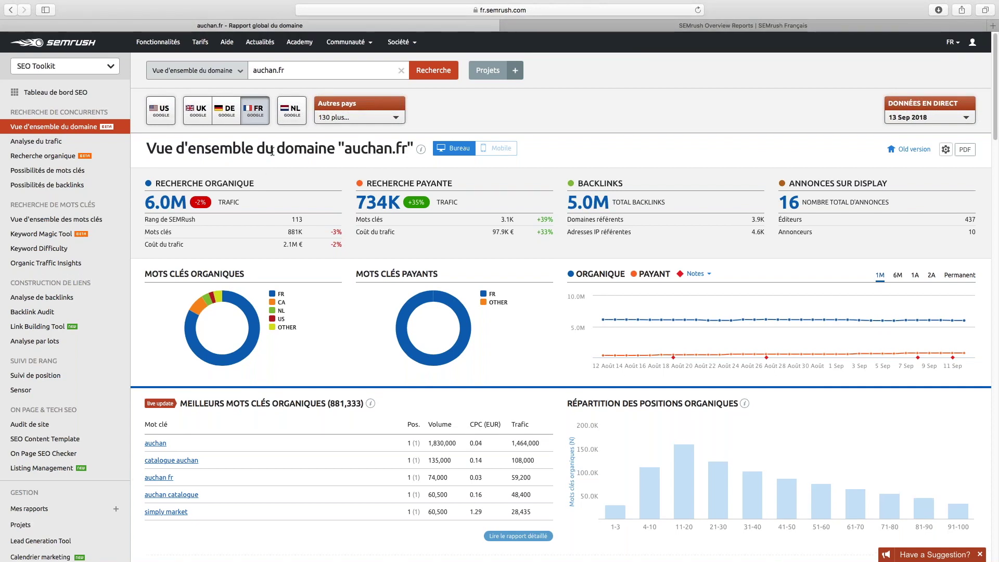
mouse_move(164, 184)
mouse_move(368, 185)
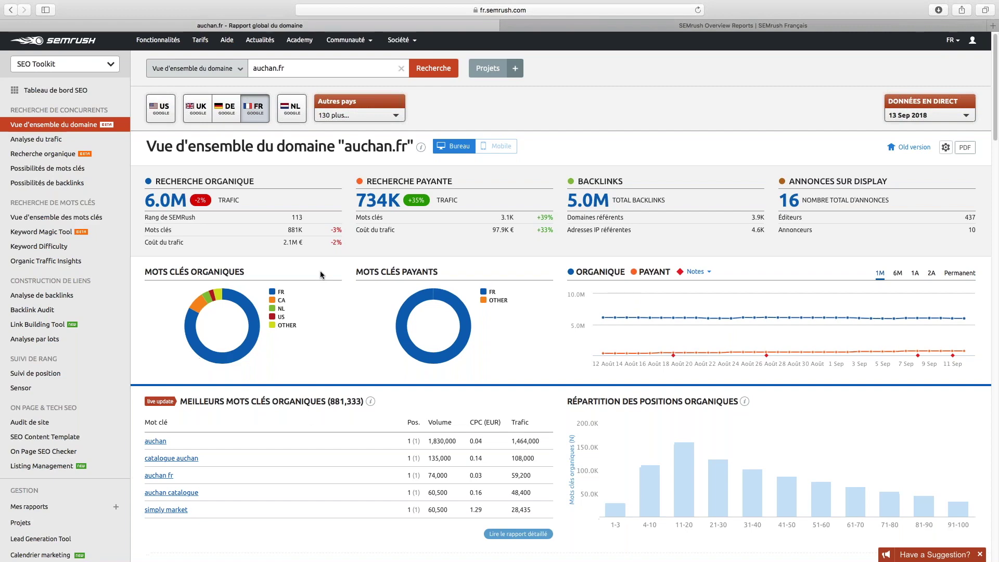
scroll(320, 271, "down", 3)
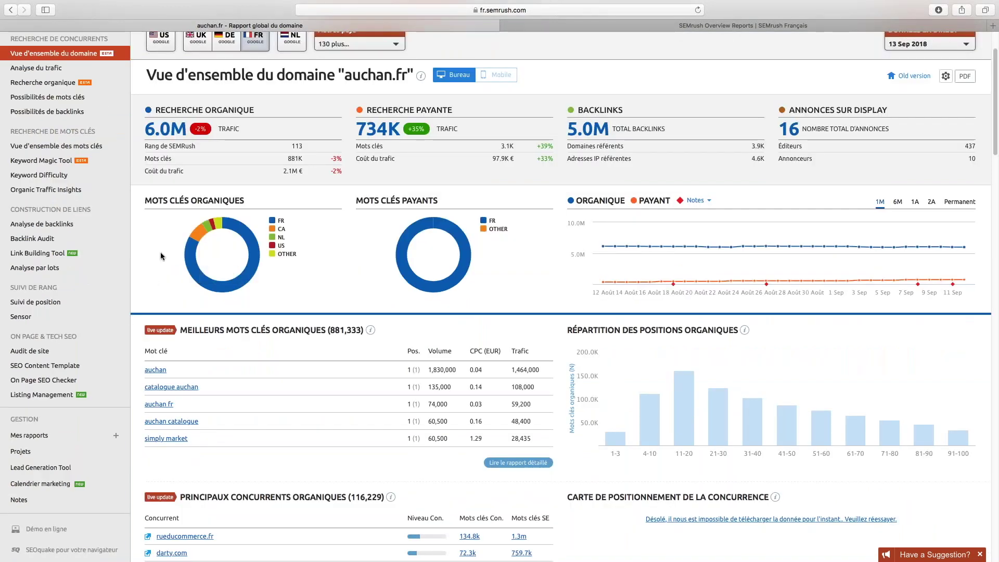
scroll(161, 252, "up", 3)
left_click(254, 69)
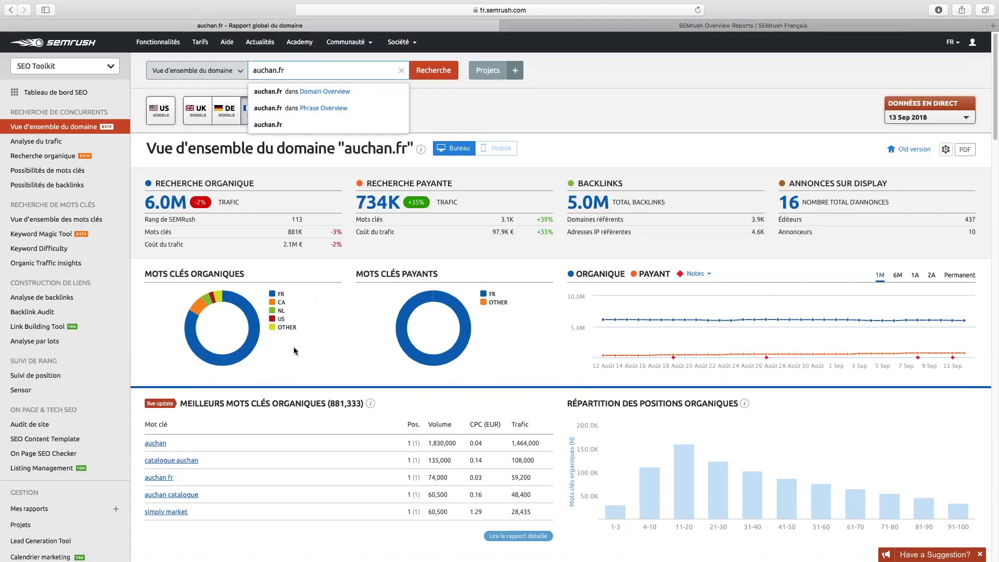
scroll(293, 346, "down", 1)
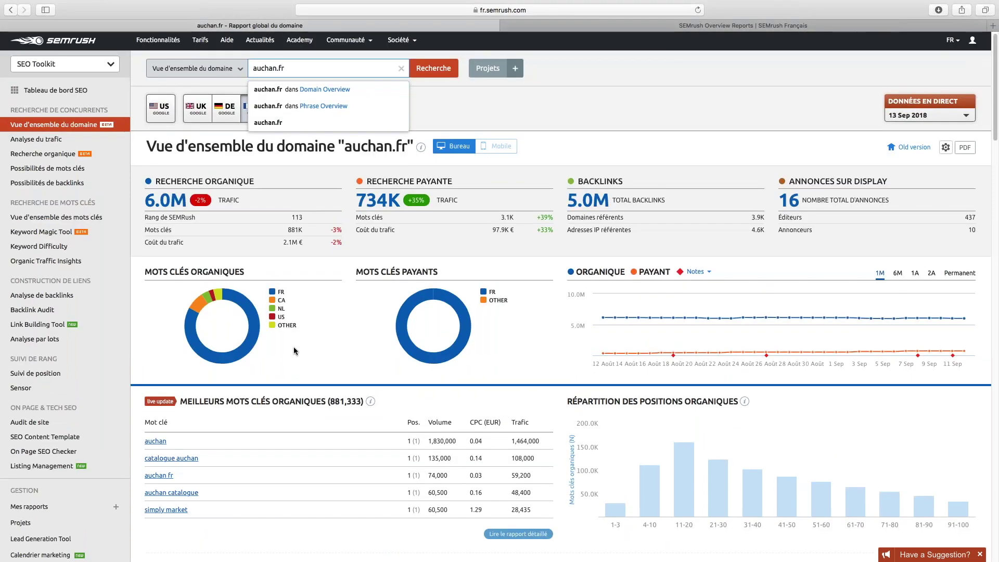
scroll(294, 351, "down", 1)
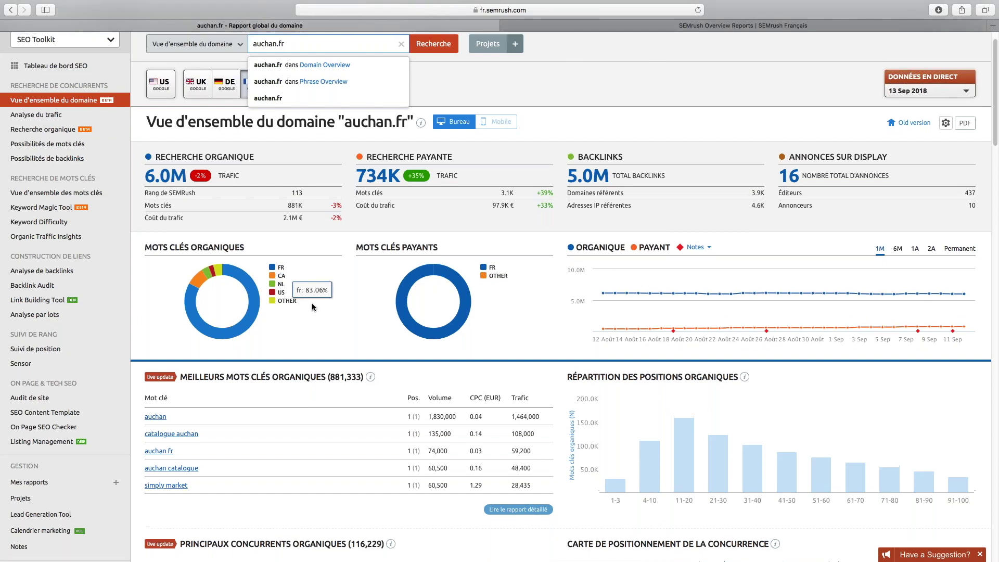
scroll(311, 302, "up", 2)
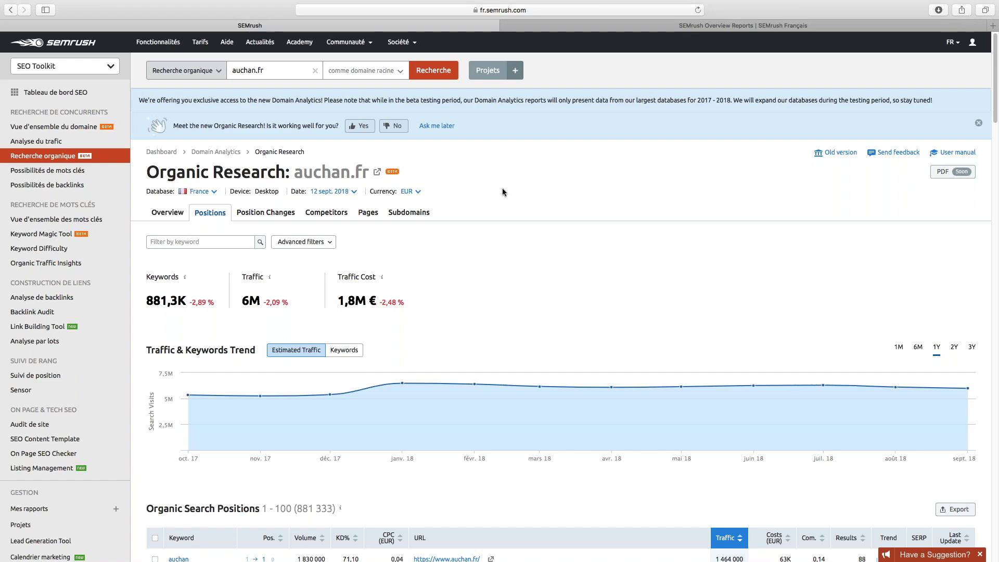
- Look over the organic positions of auchan.fr in the organic research report and switch the report to its old version
scroll(533, 196, "down", 1)
scroll(533, 196, "down", 10)
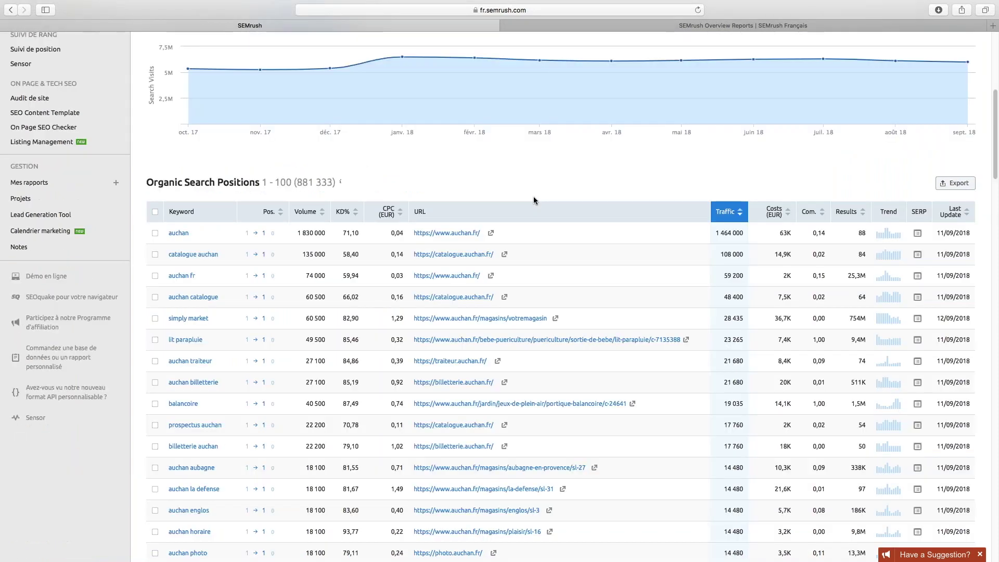
scroll(533, 196, "up", 10)
left_click(839, 150)
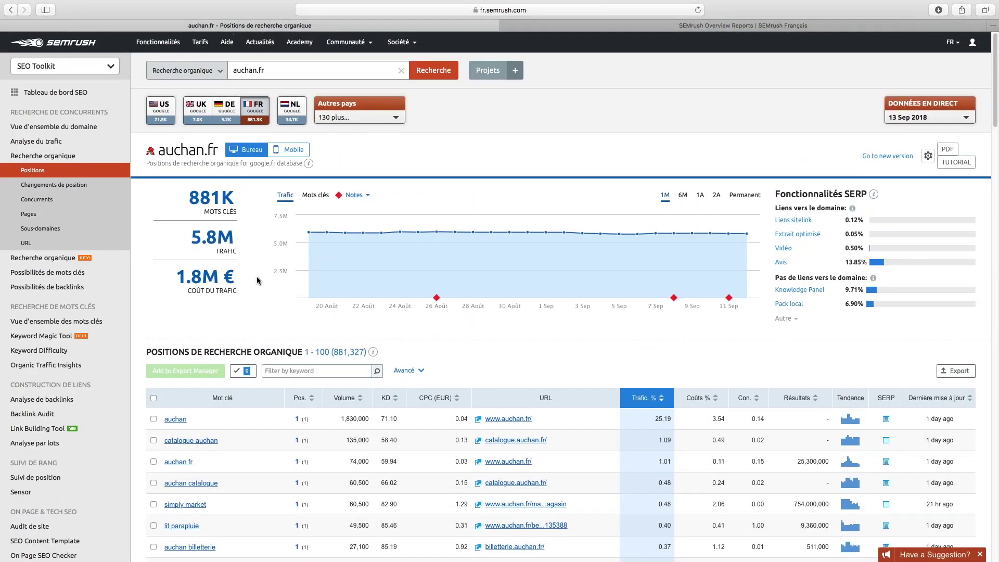
- Examine the keyword, traffic and traffic cost figures and the organic positions table for auchan.fr
scroll(256, 260, "down", 2)
scroll(255, 261, "up", 2)
scroll(143, 211, "down", 1)
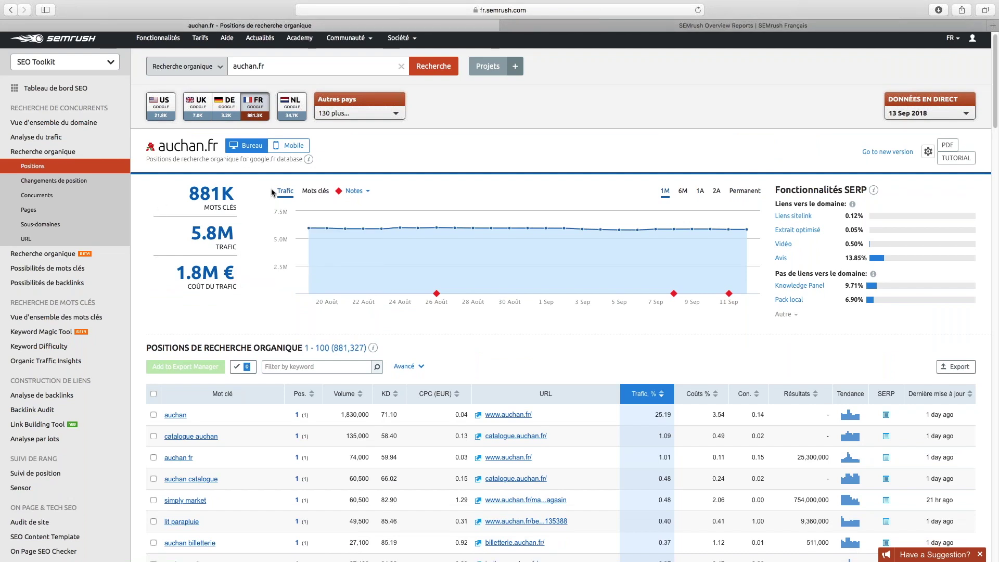
mouse_move(216, 200)
scroll(142, 232, "down", 1)
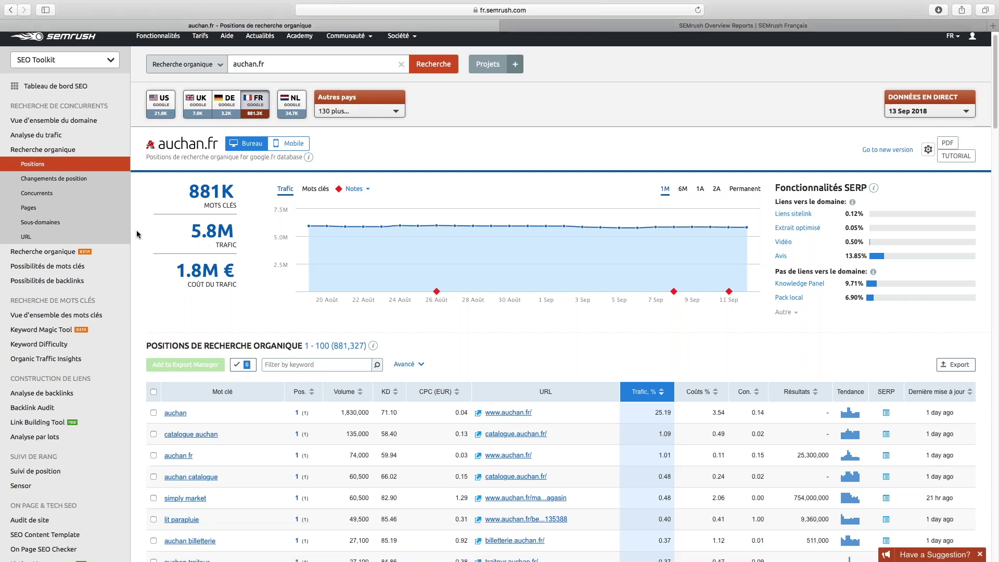
scroll(138, 234, "down", 1)
scroll(138, 234, "down", 3)
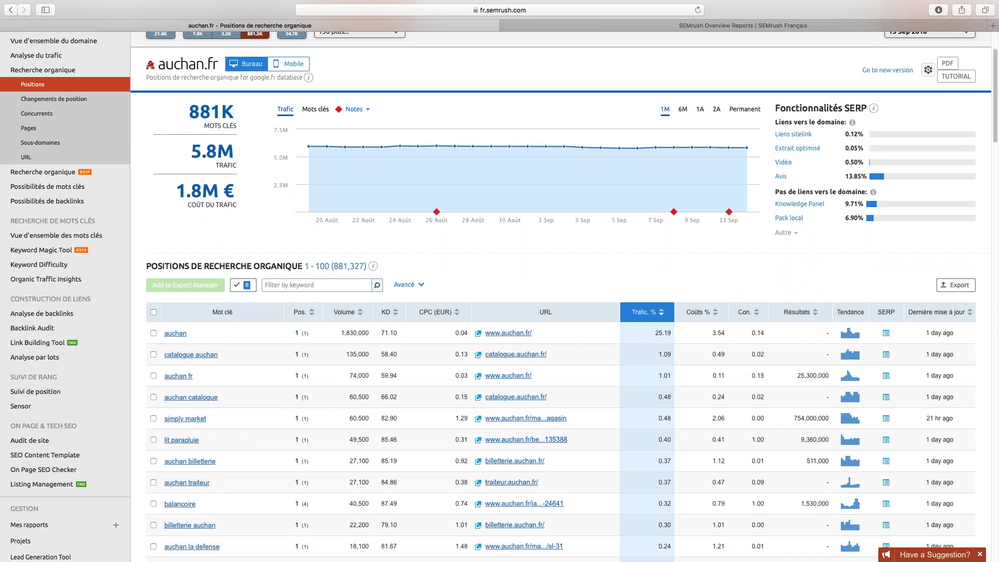
scroll(141, 355, "up", 2)
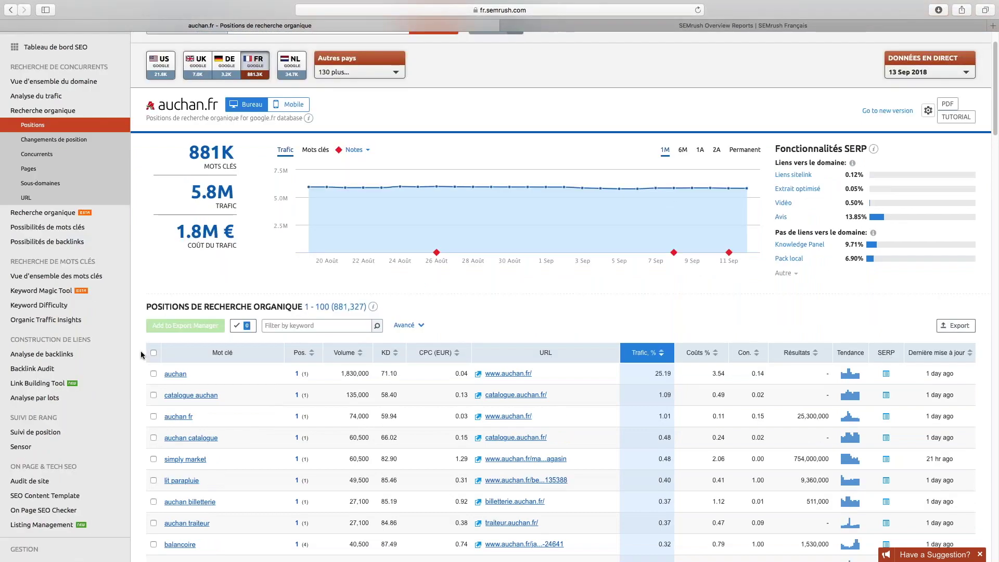
scroll(141, 355, "up", 2)
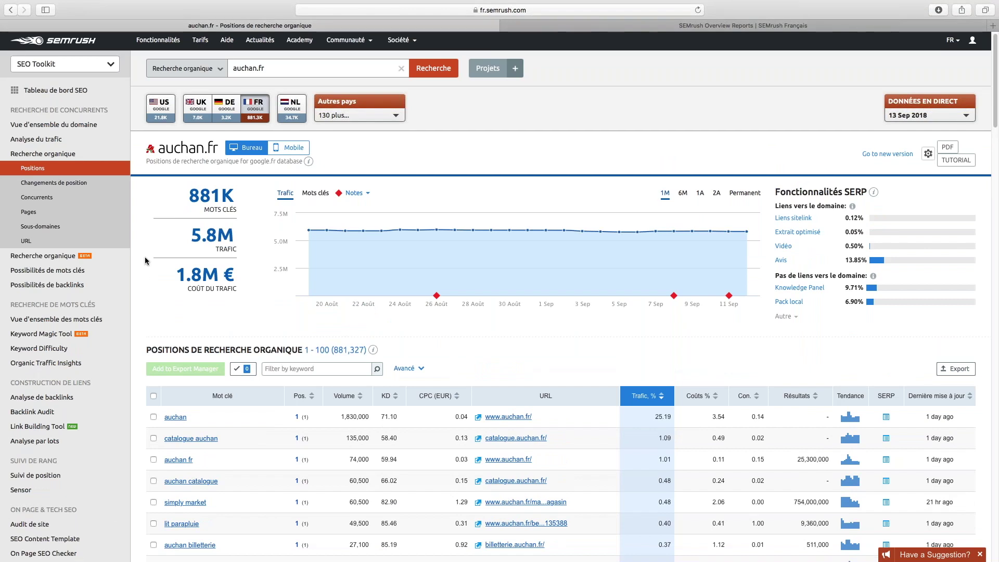
scroll(145, 257, "down", 1)
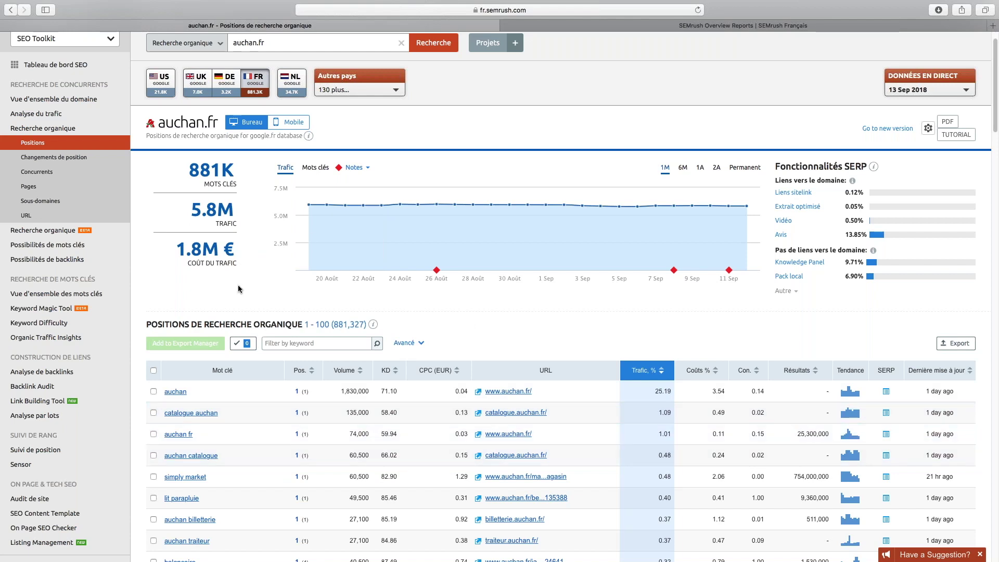
scroll(238, 285, "down", 1)
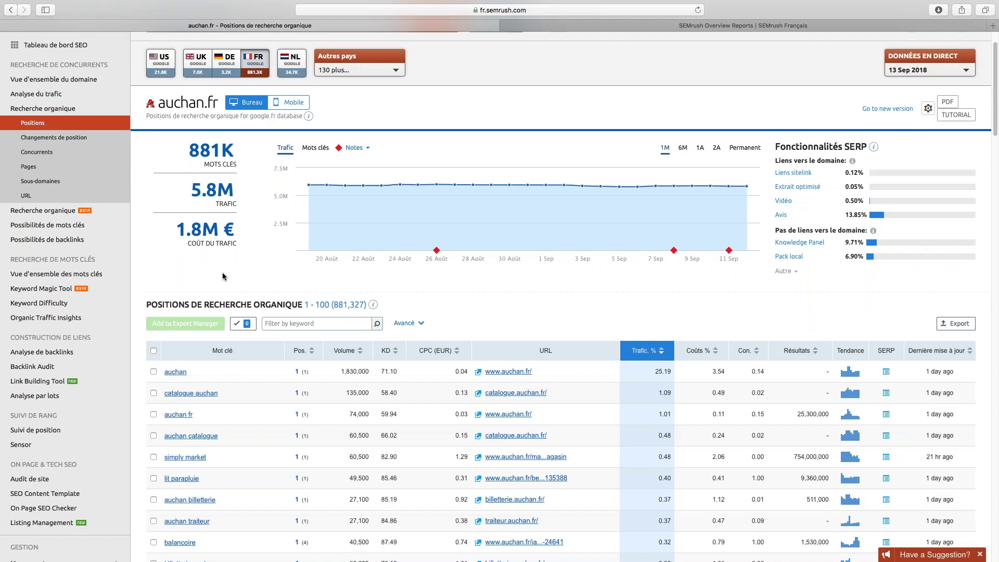
scroll(222, 276, "up", 1)
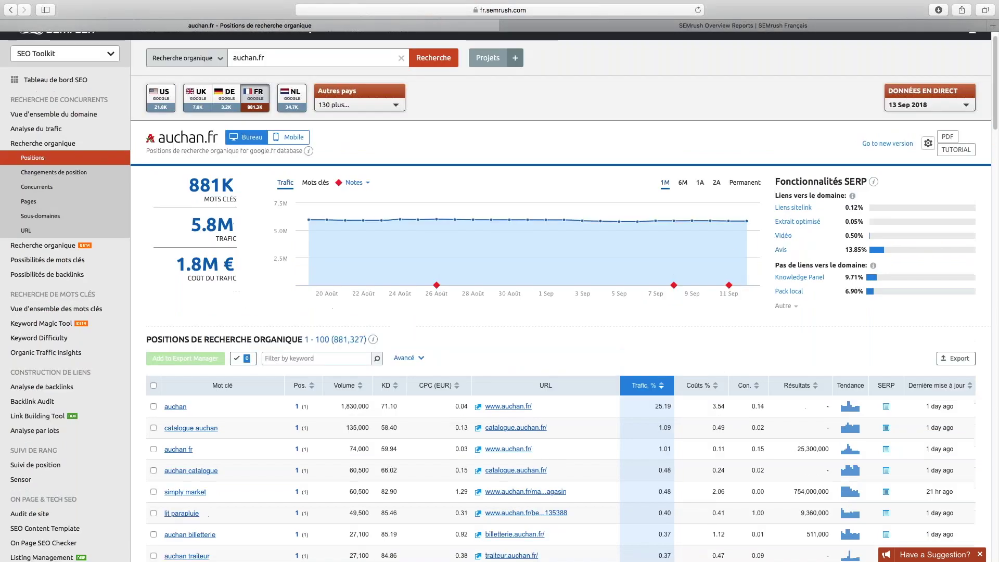
- Show the organic traffic chart over one year and inspect the monthly values around October 2017 and January 2018
left_click(700, 182)
mouse_move(311, 219)
mouse_move(429, 220)
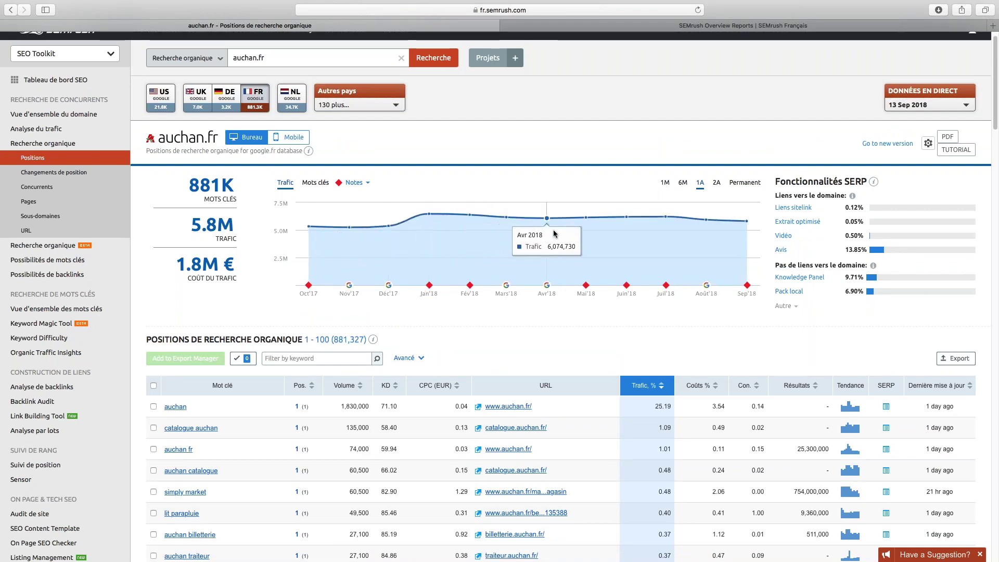
- Set the organic traffic chart to a two-year range and view the notes attached to January 2018
left_click(717, 183)
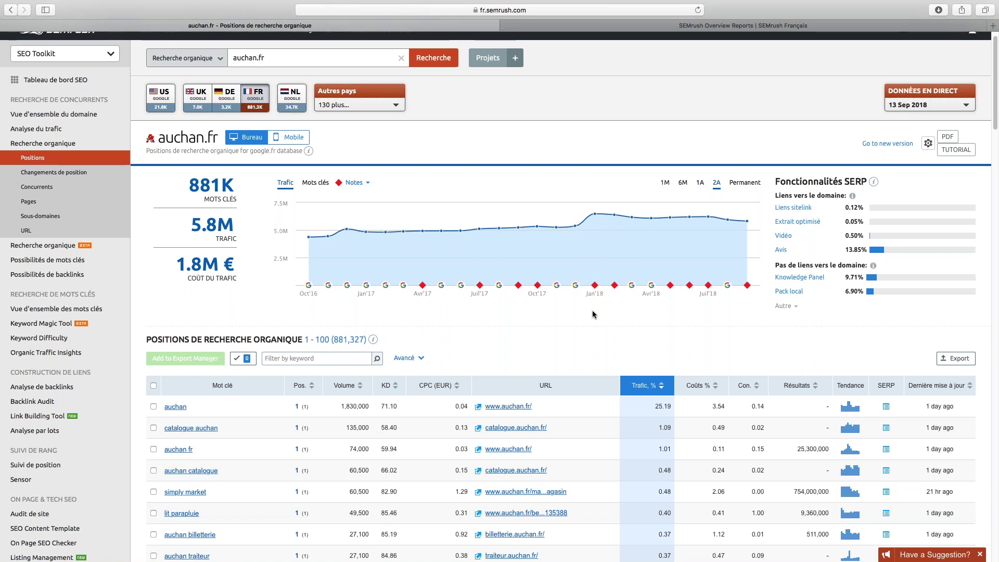
left_click(595, 288)
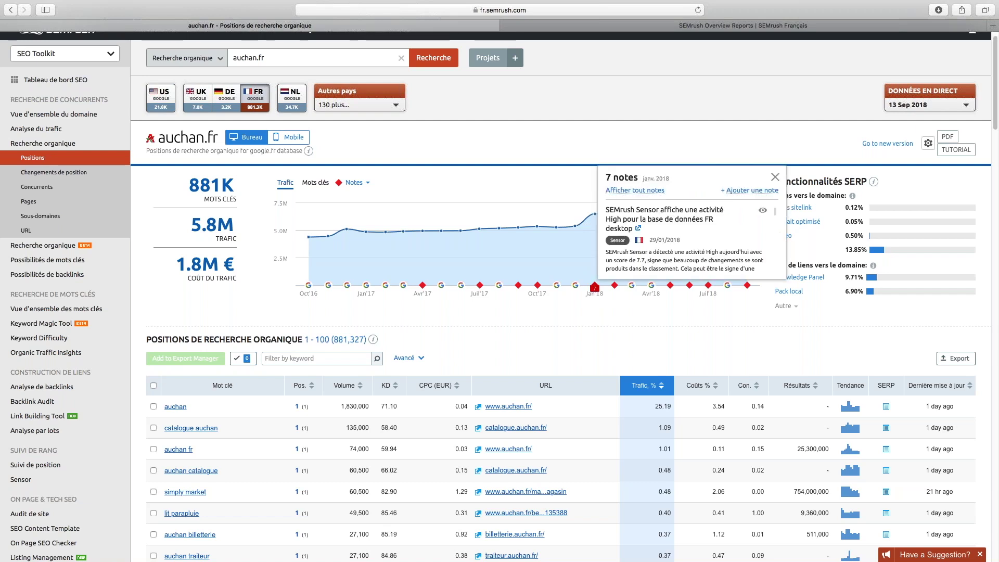
left_click(615, 286)
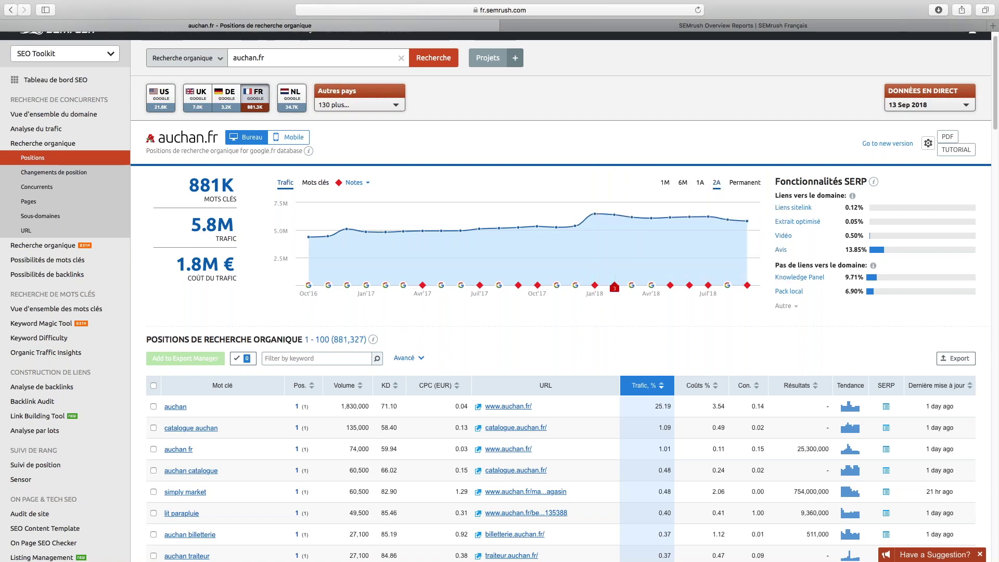
- Check the traffic chart notes for October, November and December 2017, closing each one after viewing
left_click(538, 287)
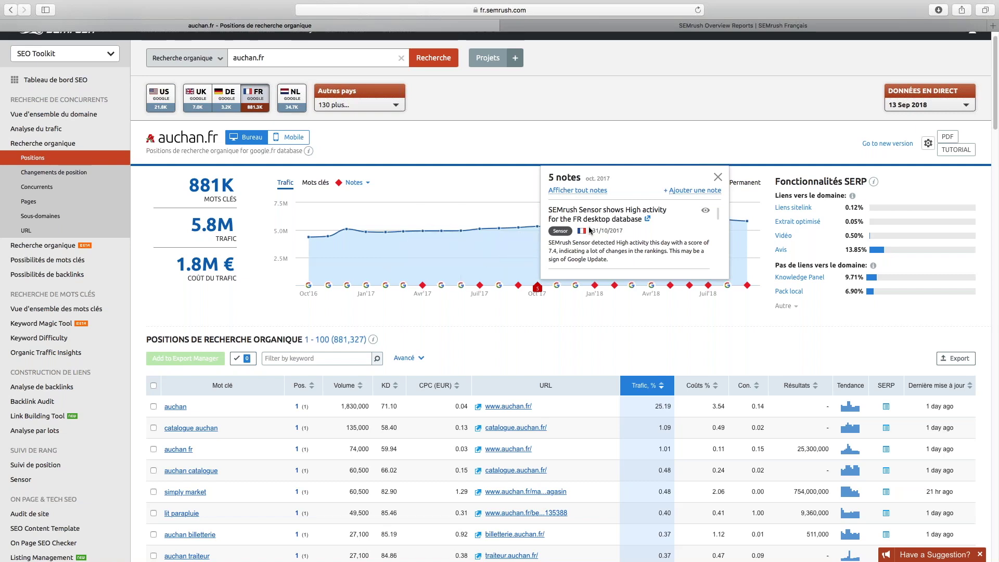
left_click(526, 331)
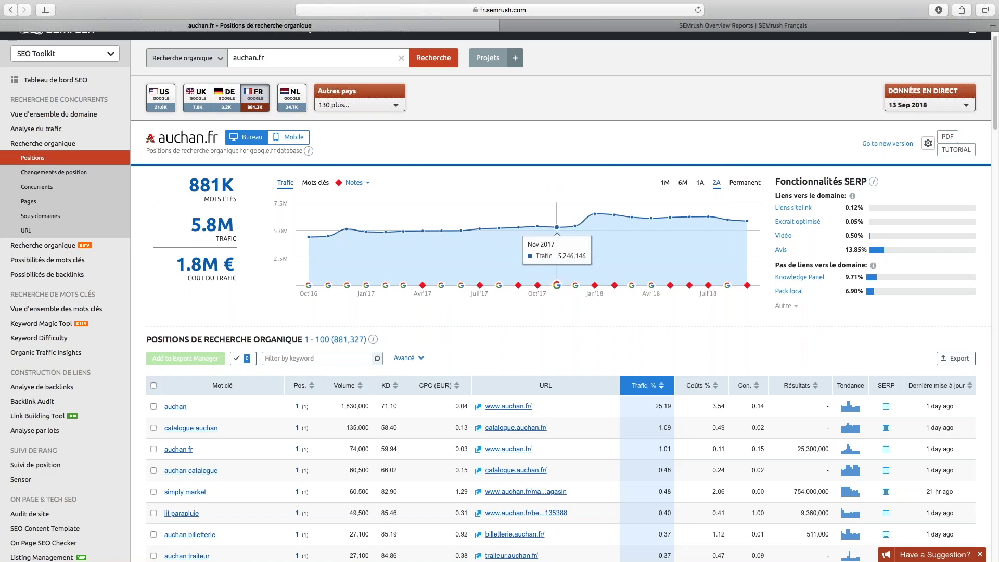
left_click(557, 287)
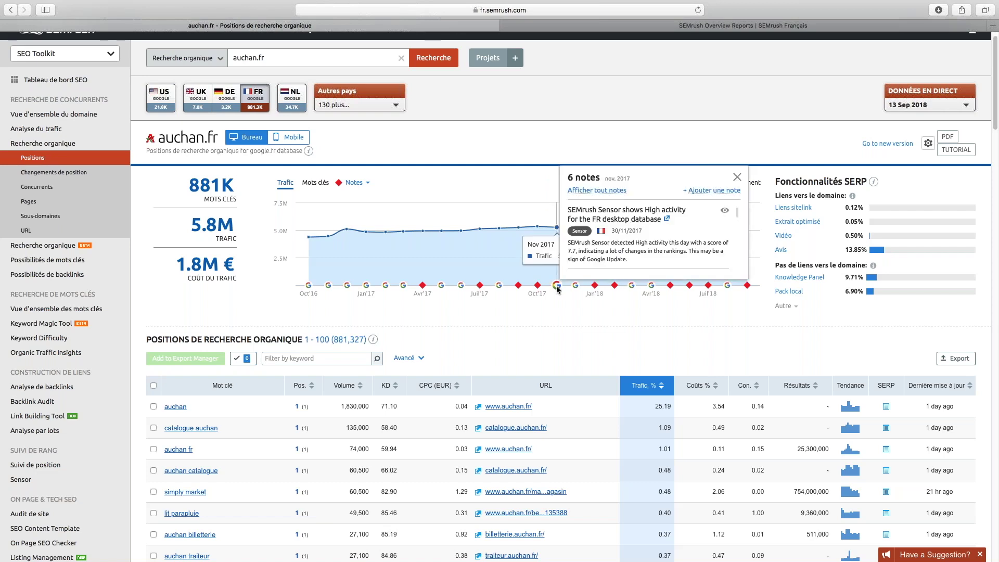
left_click(548, 336)
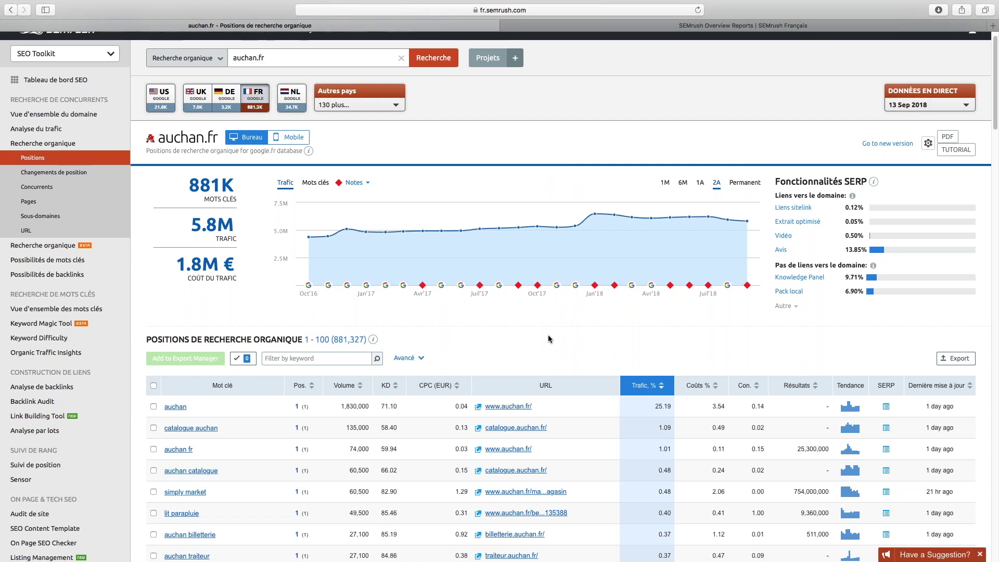
left_click(575, 285)
key("Escape")
- Examine the SERP features section (Fonctionnalités SERP) beside the two-year traffic chart for auchan.fr
left_click_drag(775, 181, 868, 180)
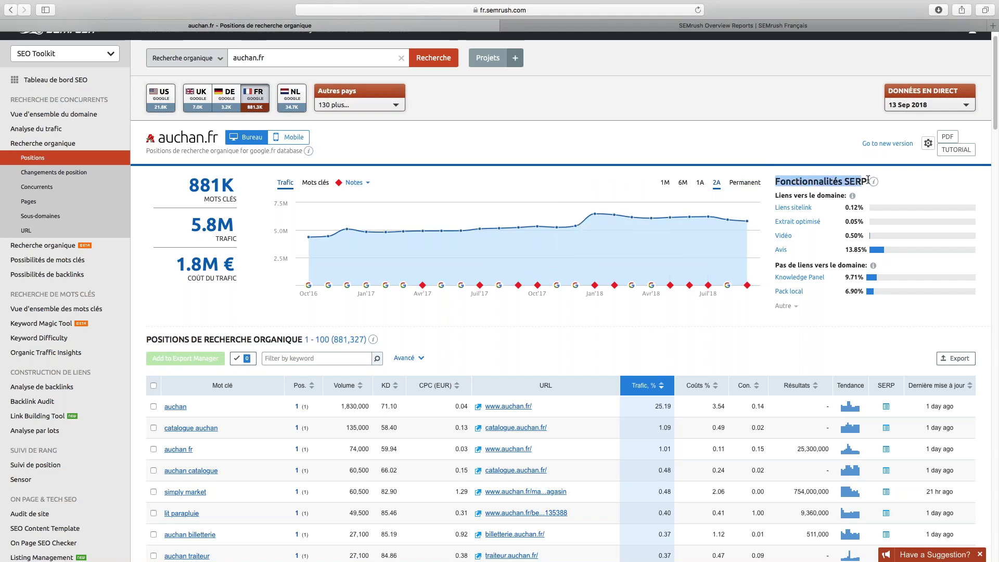
left_click(867, 179)
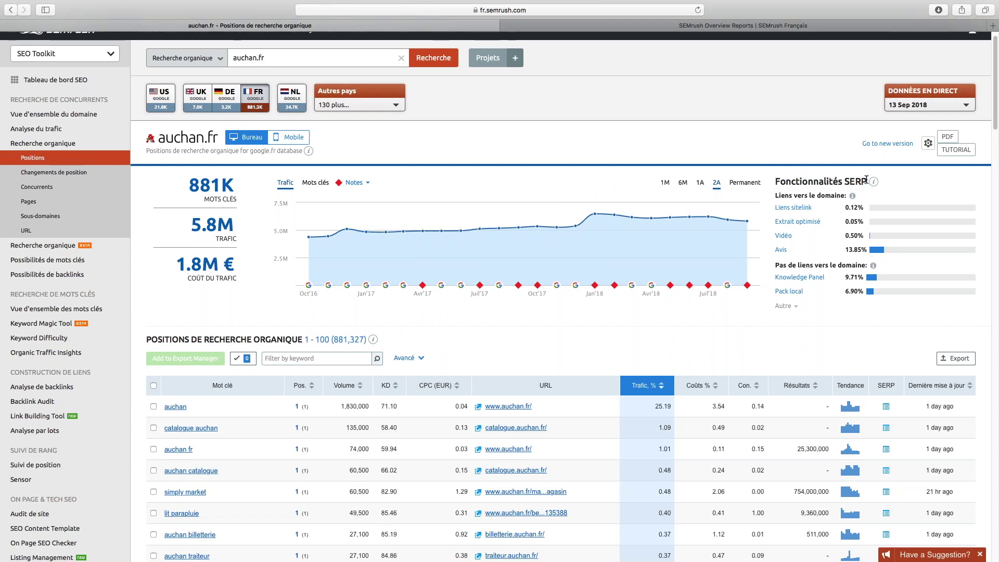
scroll(867, 179, "down", 1)
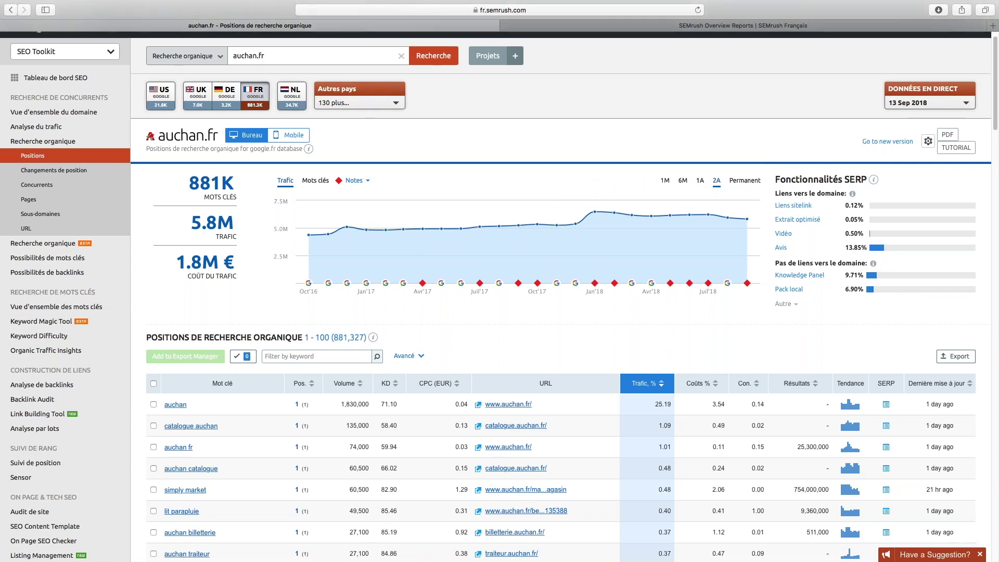
scroll(772, 180, "down", 2)
scroll(773, 180, "up", 3)
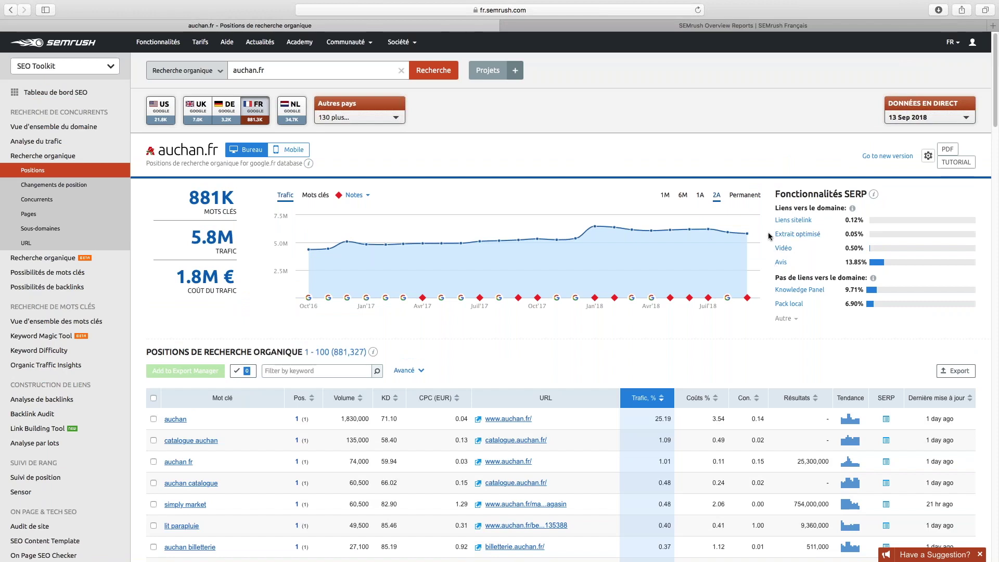
scroll(768, 232, "down", 1)
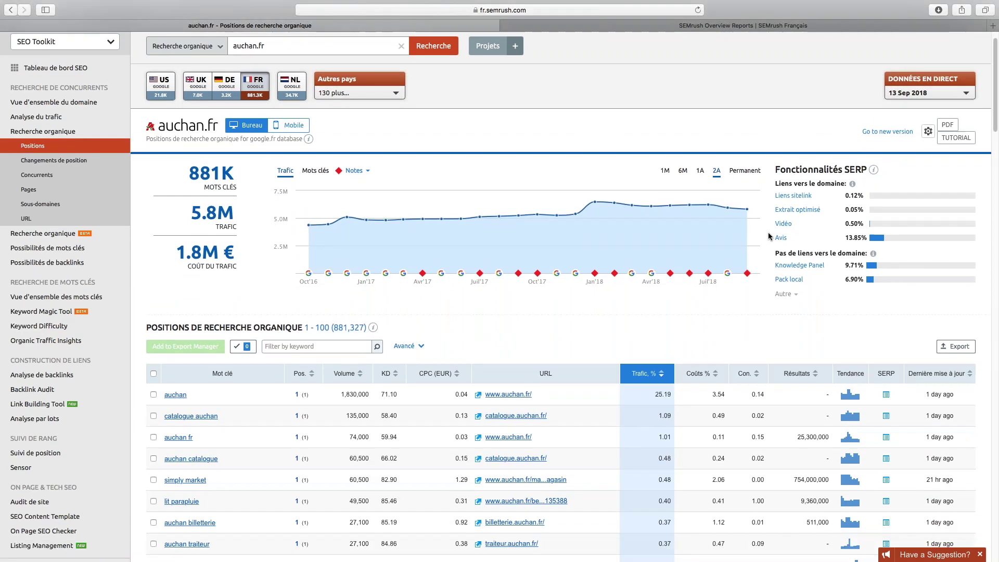
- Open the Extrait optimisé SERP feature report in a separate tab, look through its keyword list, and return to the original positions report
left_click(798, 210, "super")
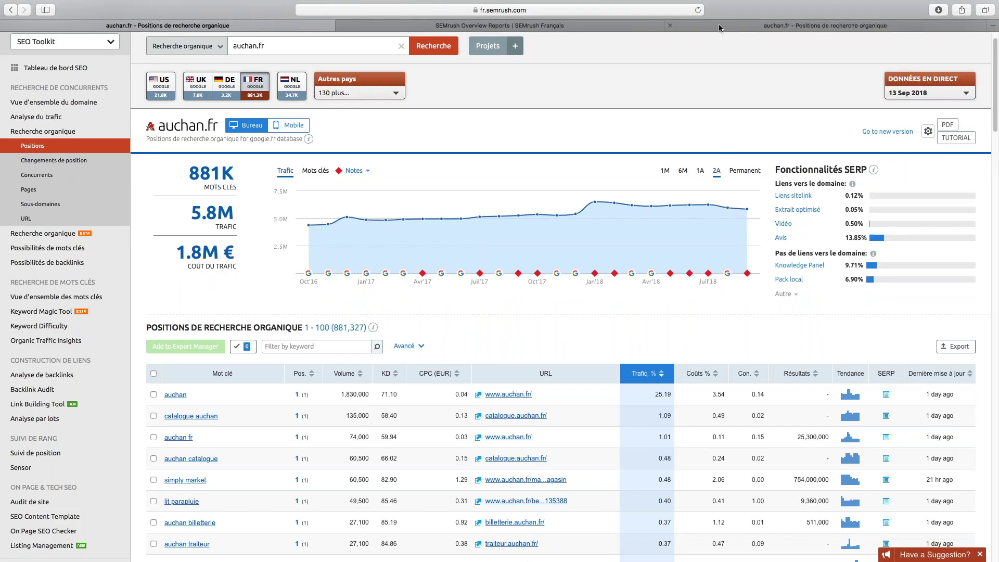
left_click(719, 25)
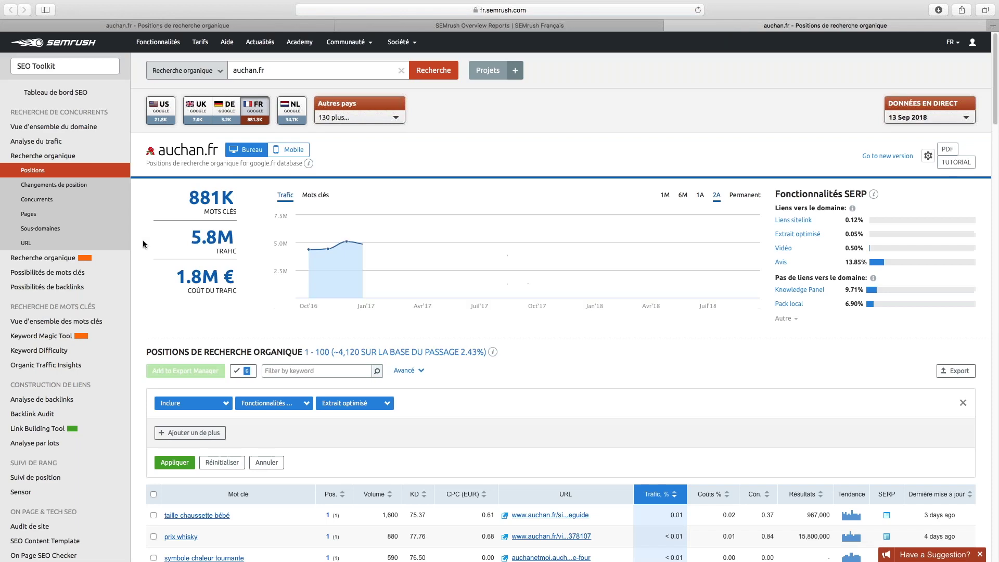
scroll(143, 244, "down", 3)
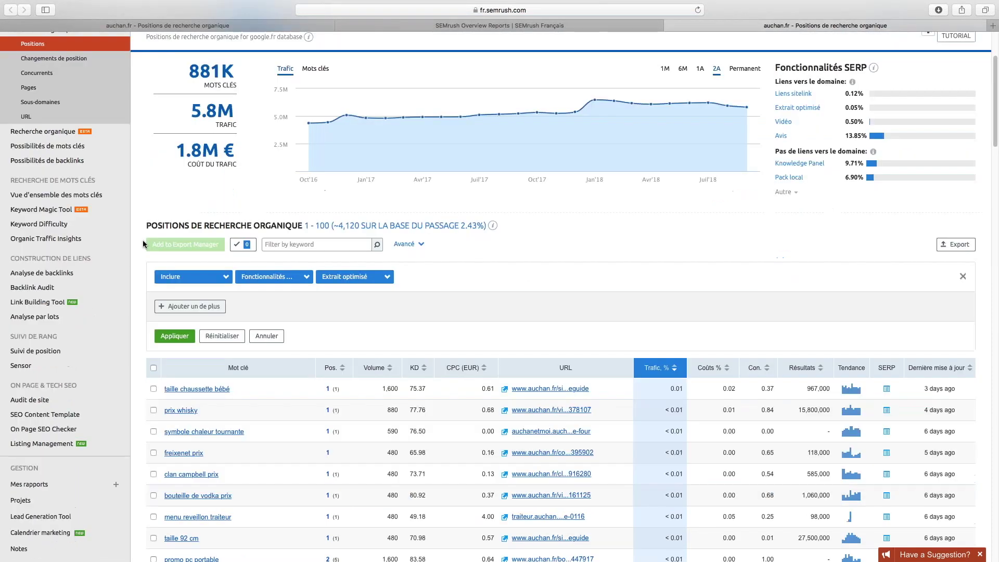
scroll(143, 244, "down", 5)
scroll(143, 244, "down", 5)
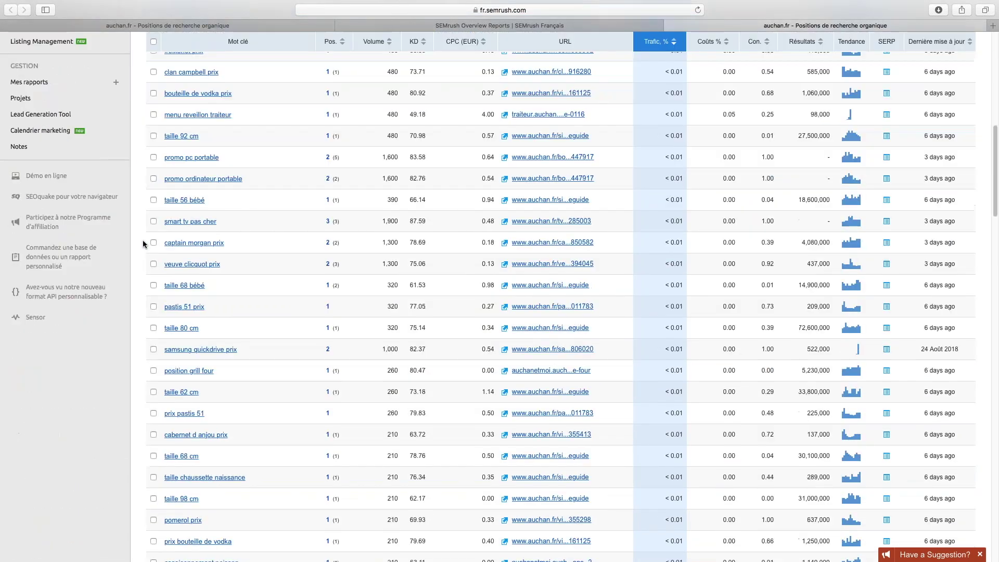
scroll(145, 242, "down", 10)
key("Home")
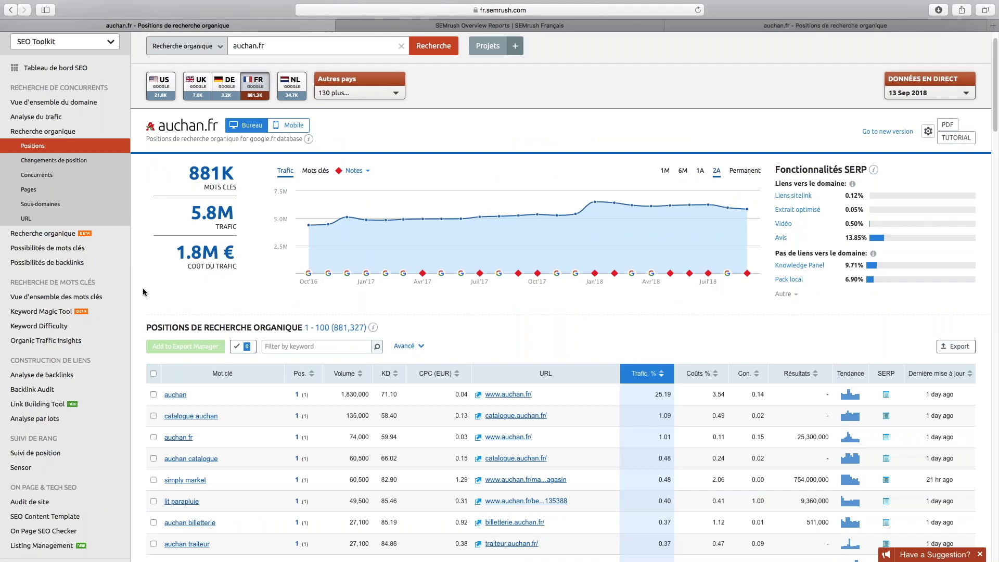
- Set up an advanced filter on the organic positions table with Exclure, Volume, Inférieur à 10000
scroll(142, 288, "down", 2)
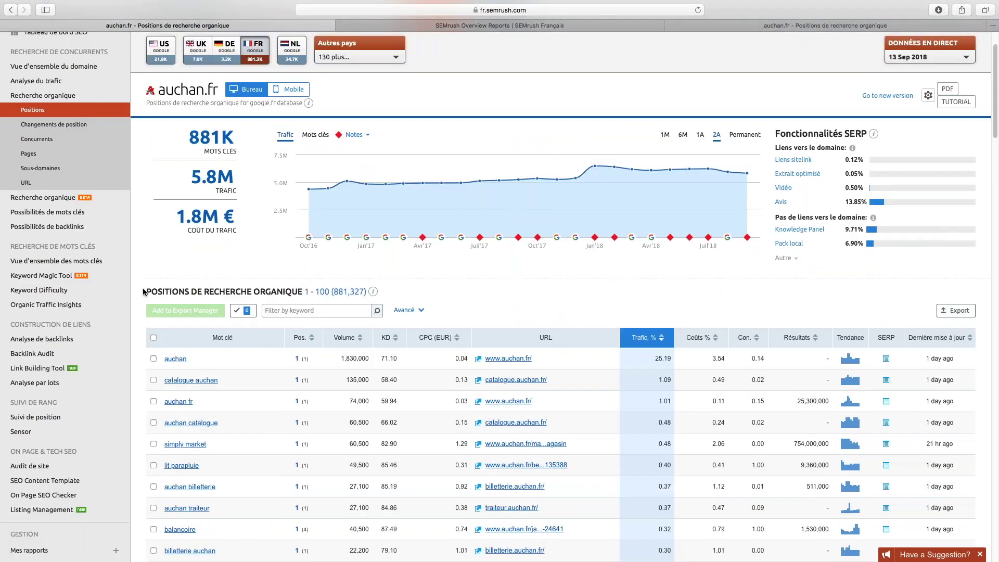
scroll(143, 291, "down", 5)
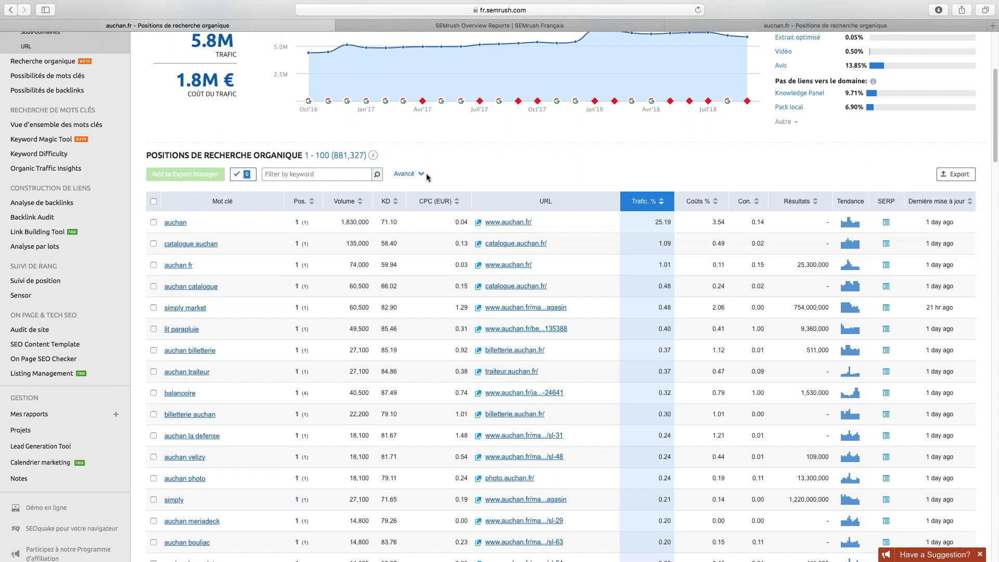
left_click(409, 175)
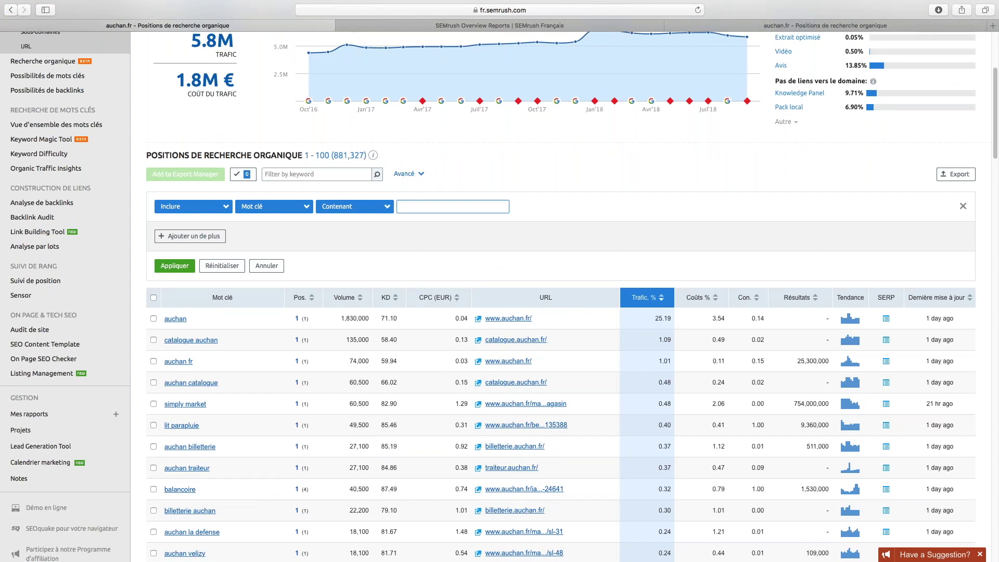
left_click(192, 206)
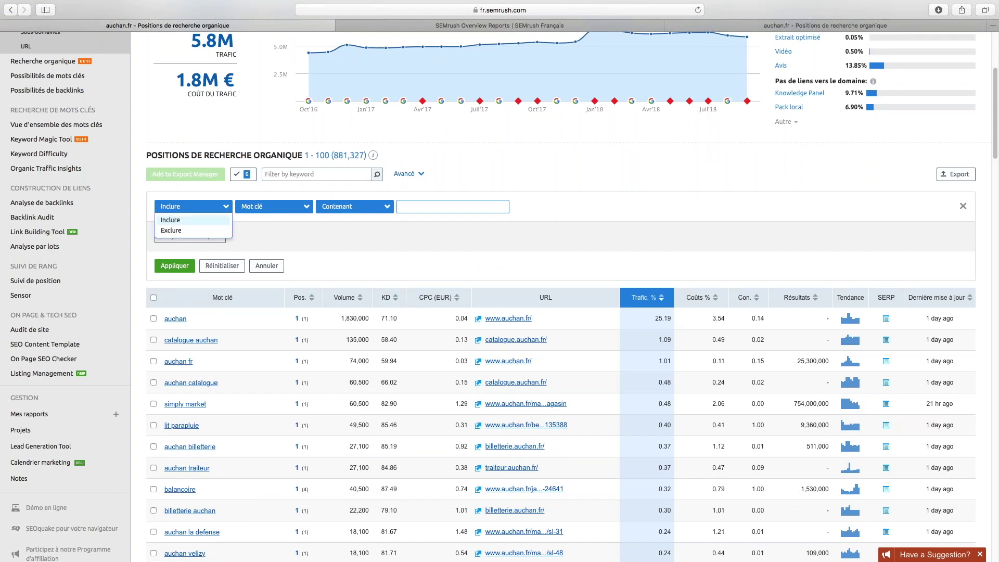
left_click(191, 230)
left_click(273, 207)
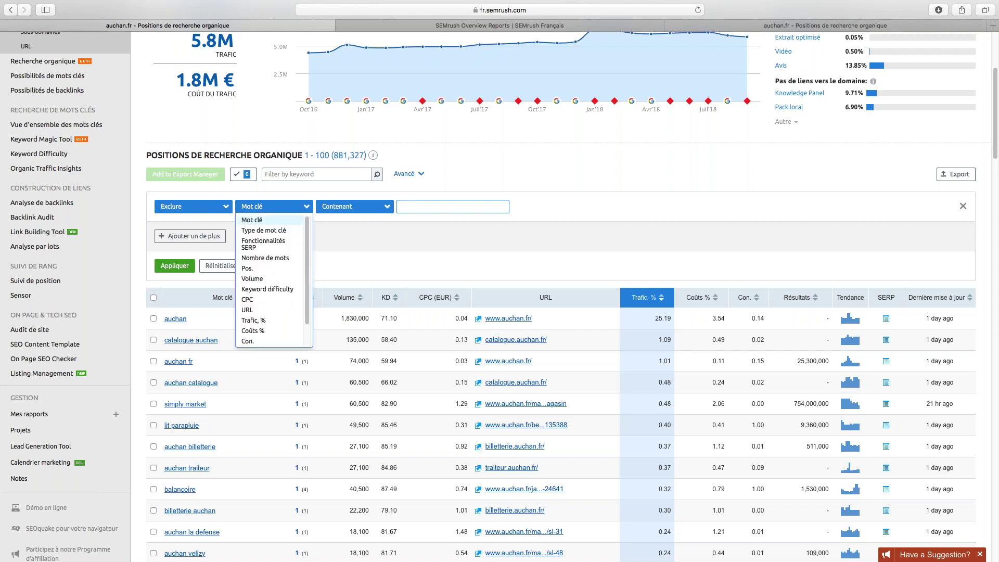
left_click(260, 291)
left_click(363, 206)
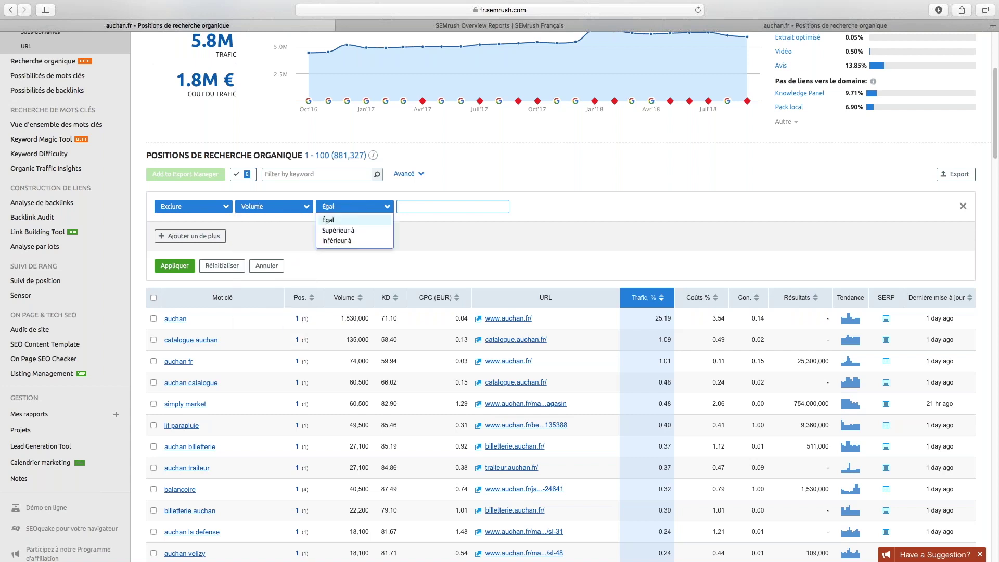
left_click(335, 242)
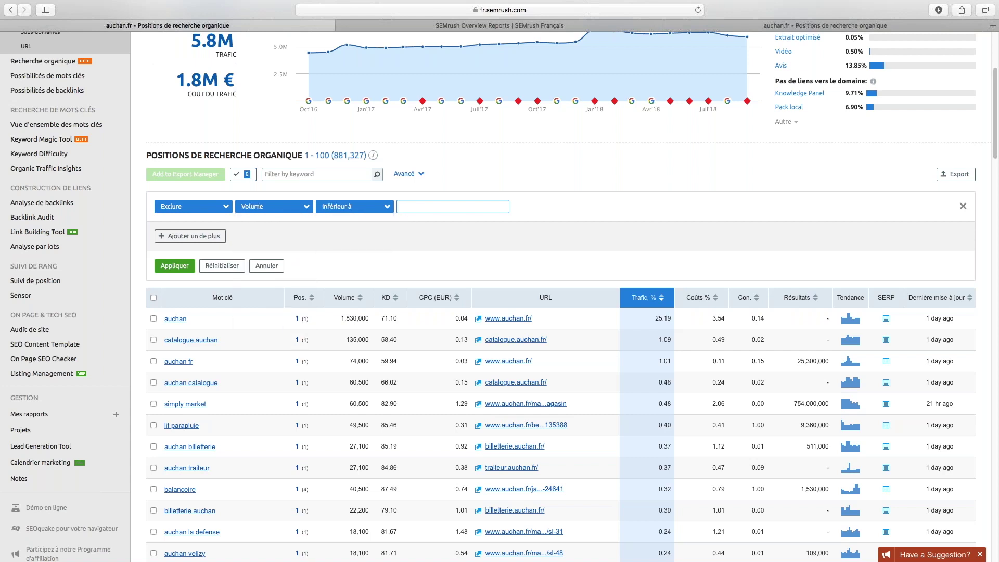
type("10000")
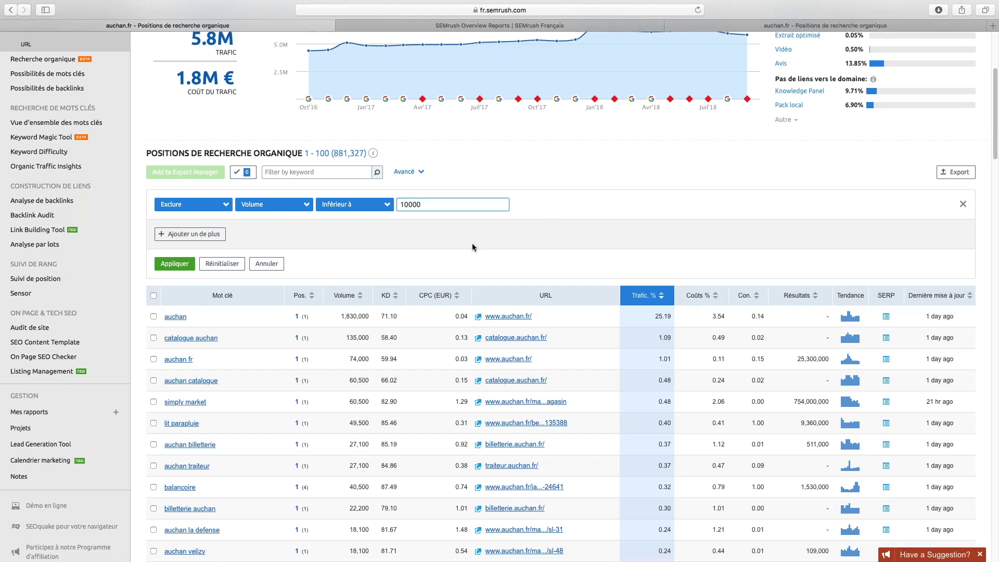
- Examine the organic positions table, checking the last update, search volume, keyword difficulty and position of the keyword "auchan"
scroll(473, 242, "down", 3)
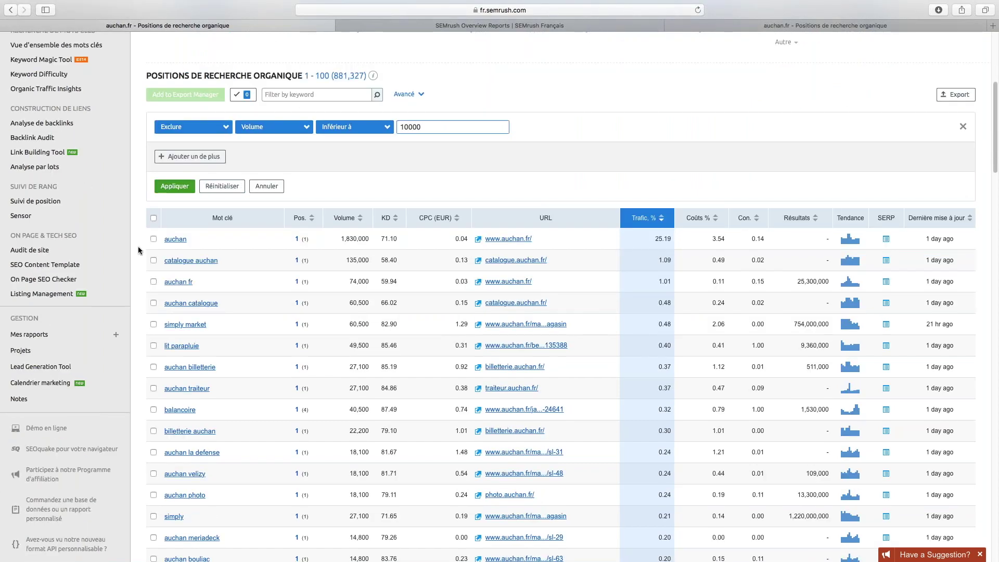
scroll(140, 250, "down", 2)
scroll(140, 250, "down", 2)
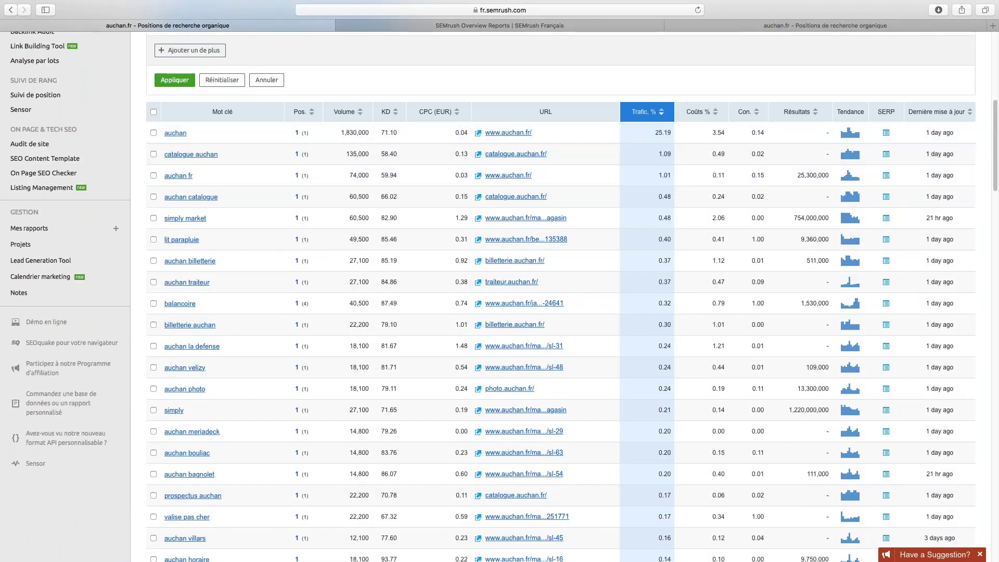
scroll(298, 156, "up", 1)
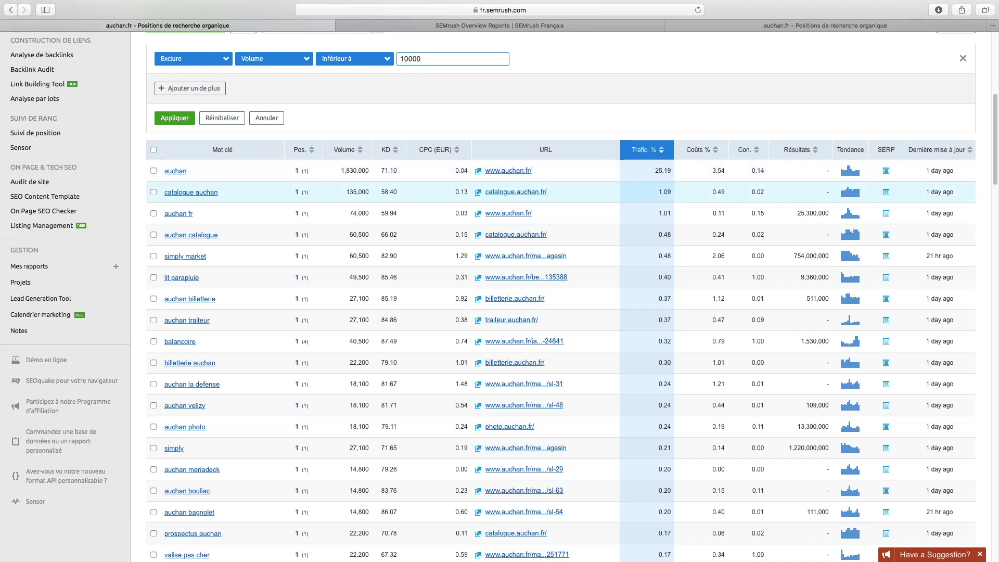
left_click_drag(924, 172, 949, 176)
left_click(951, 174)
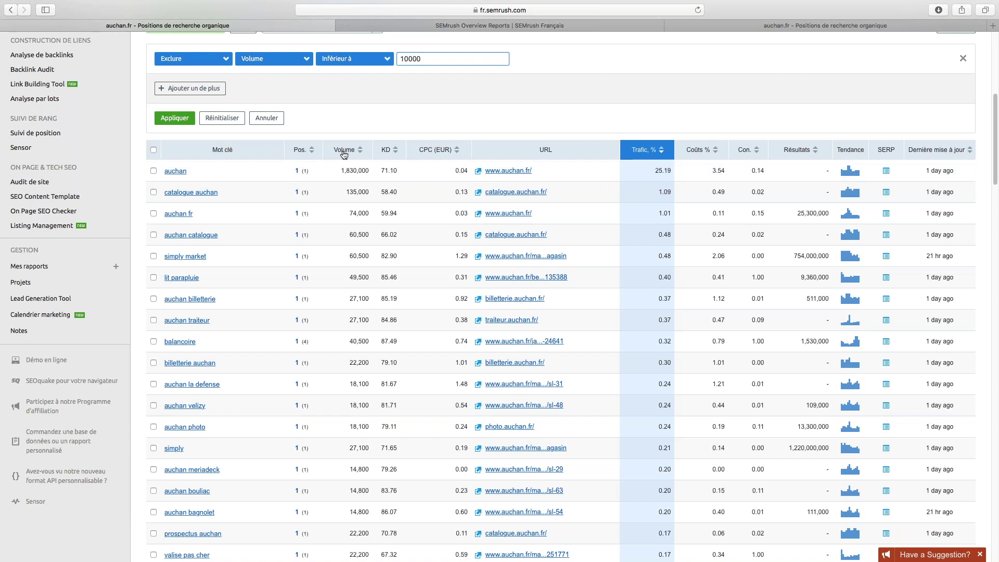
left_click_drag(345, 177, 368, 174)
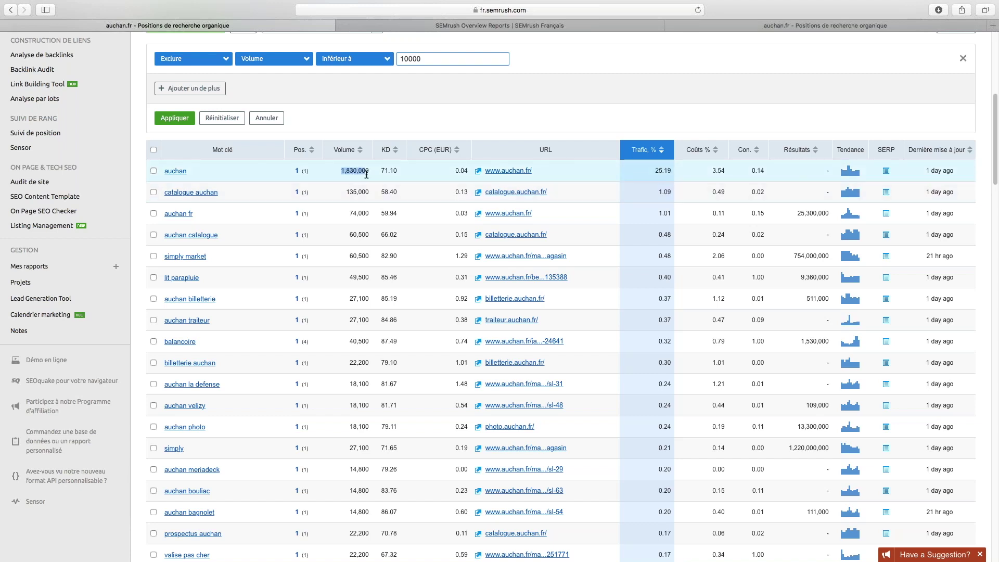
left_click(368, 174)
mouse_move(385, 150)
double_click(392, 175)
left_click(382, 173)
mouse_move(297, 171)
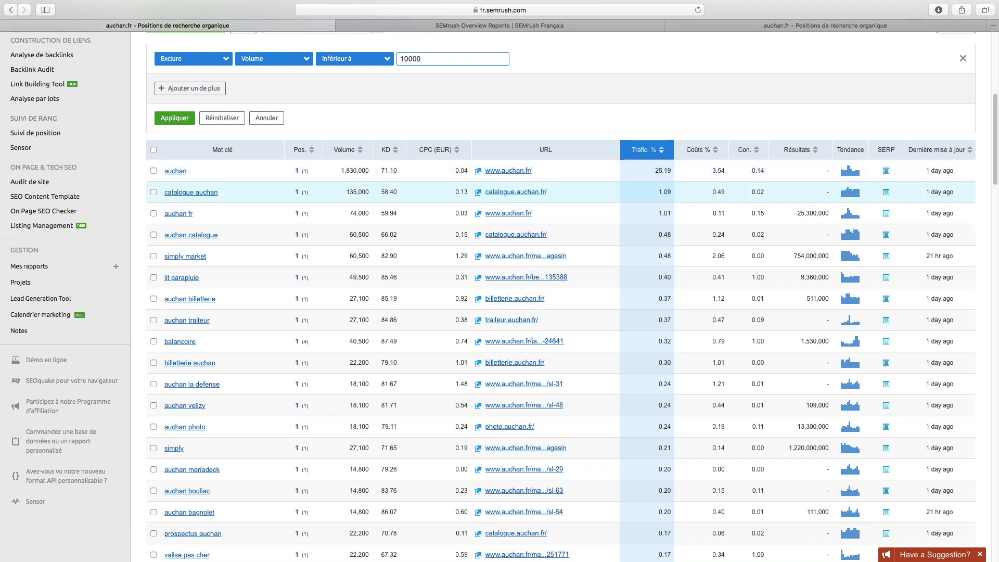
- Open the cached SERP snapshot for the keyword "auchan" and decline the website's request to use the current location
scroll(871, 167, "down", 1)
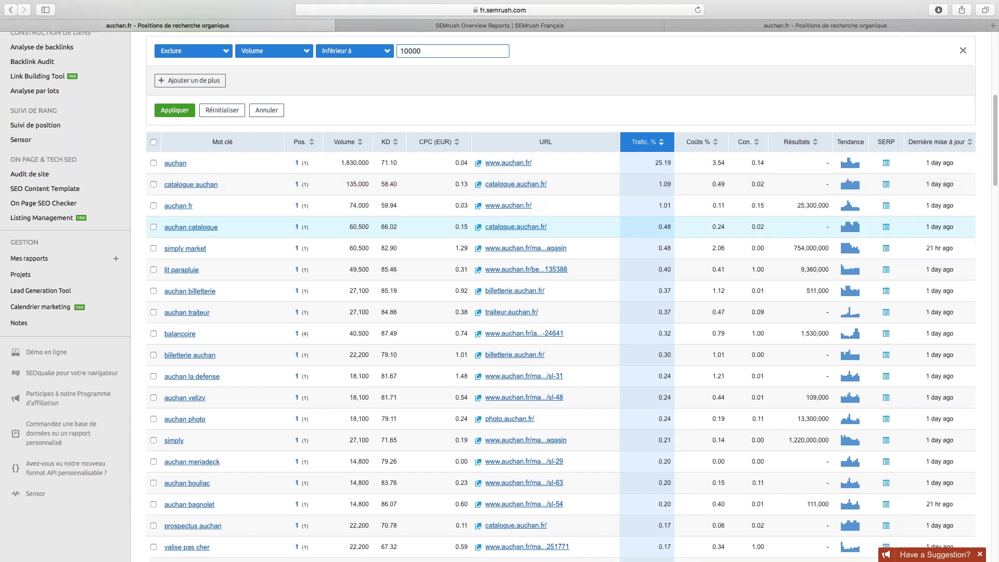
left_click(875, 165)
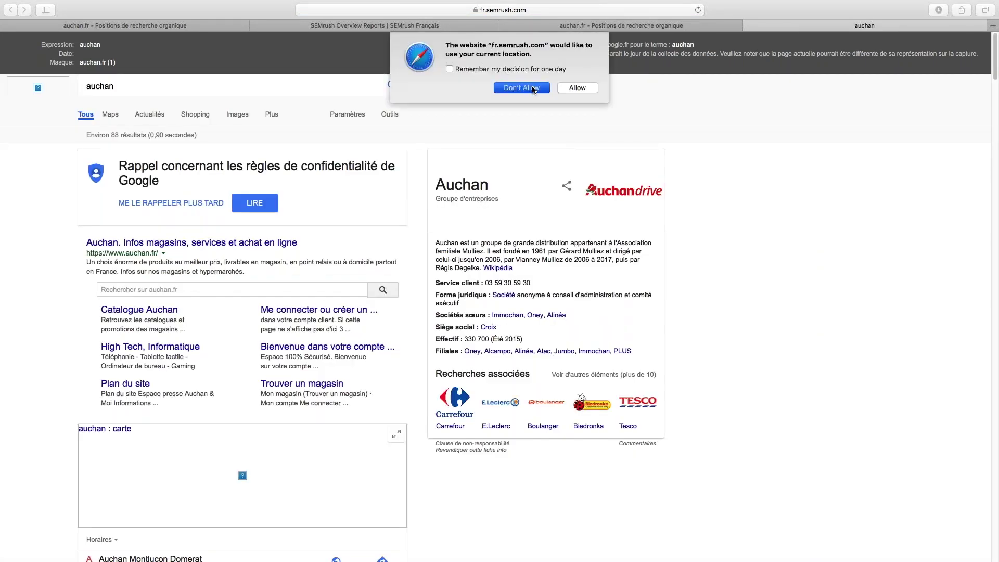
left_click(533, 88)
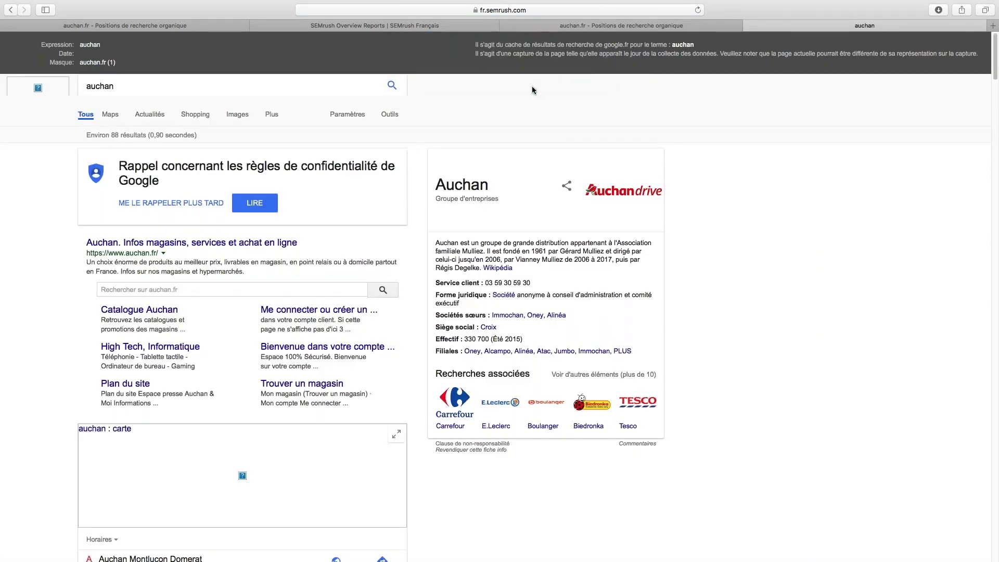
- Examine the cached Google results for "auchan", including the auchan.fr sitelinks, the local map listings and the knowledge panel
scroll(89, 254, "down", 1)
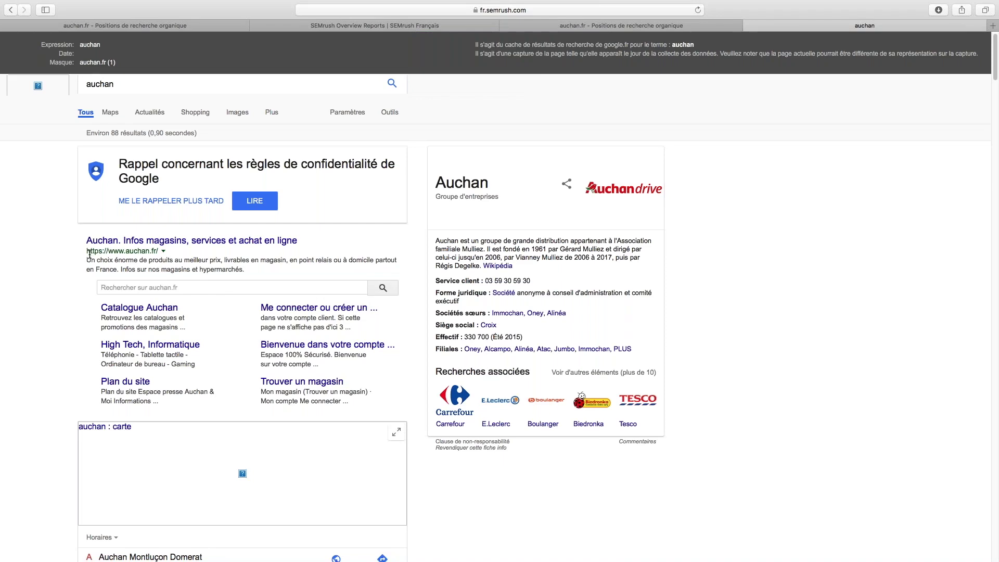
scroll(89, 254, "down", 4)
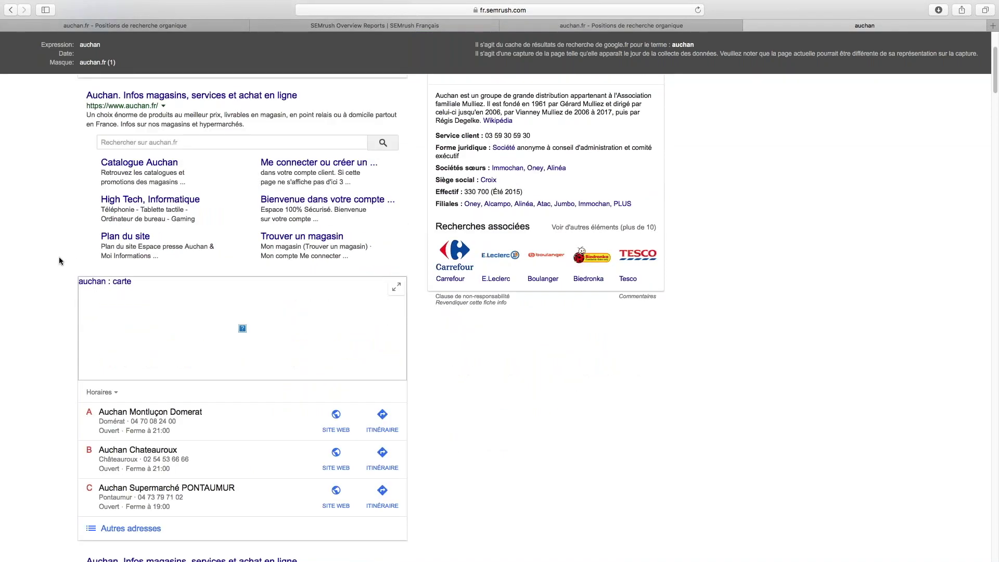
scroll(58, 257, "up", 4)
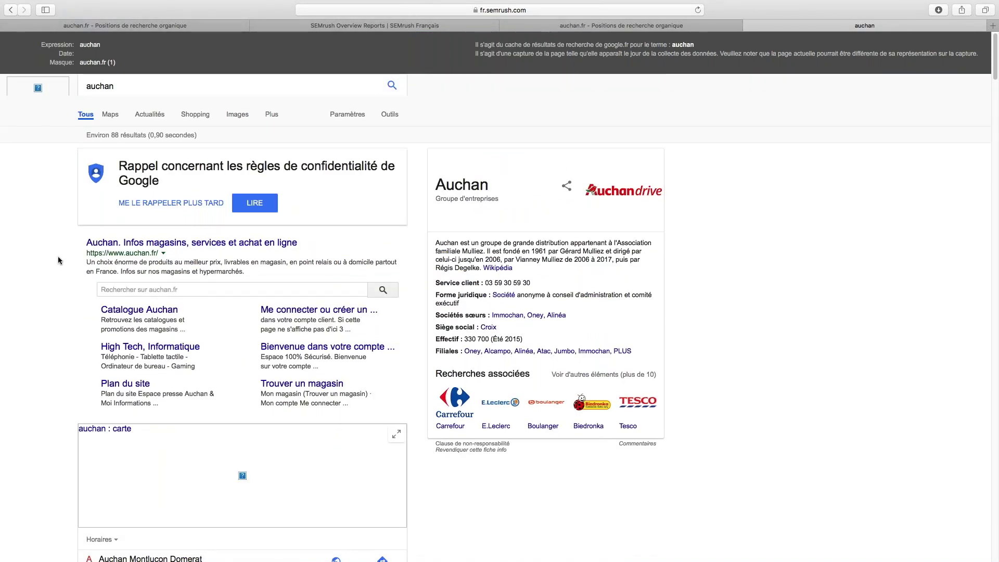
scroll(58, 256, "down", 3)
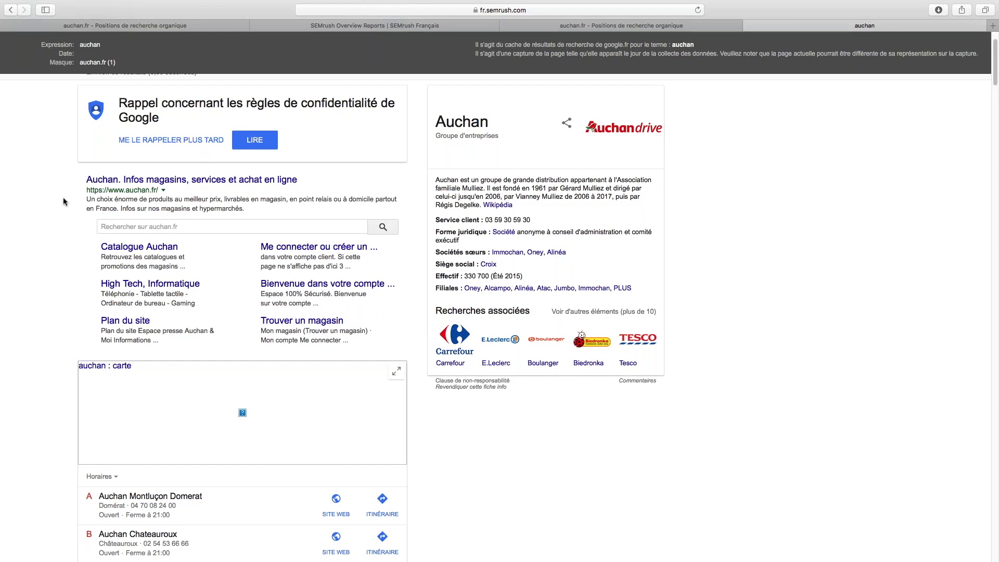
scroll(64, 199, "down", 1)
scroll(64, 199, "down", 1)
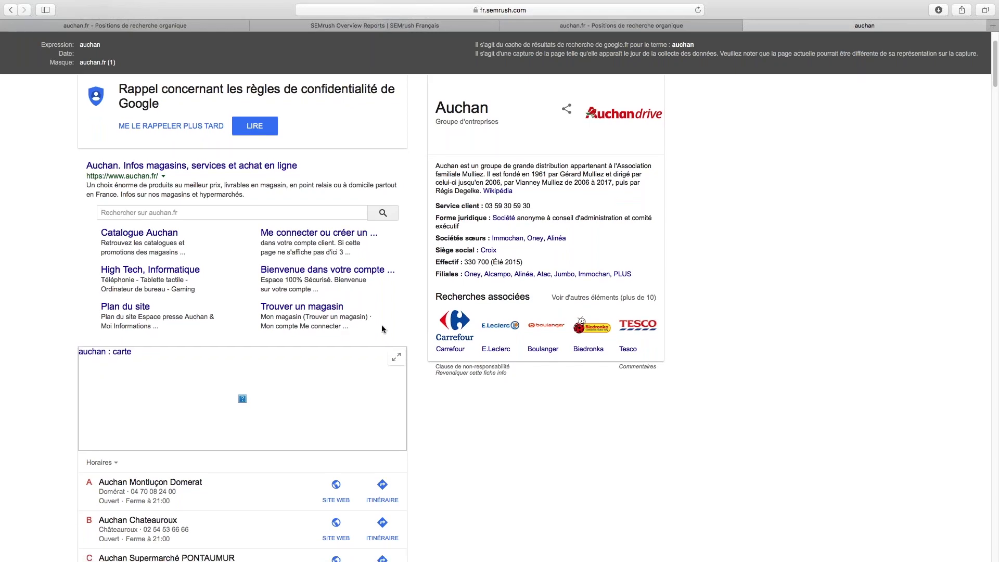
scroll(36, 279, "down", 5)
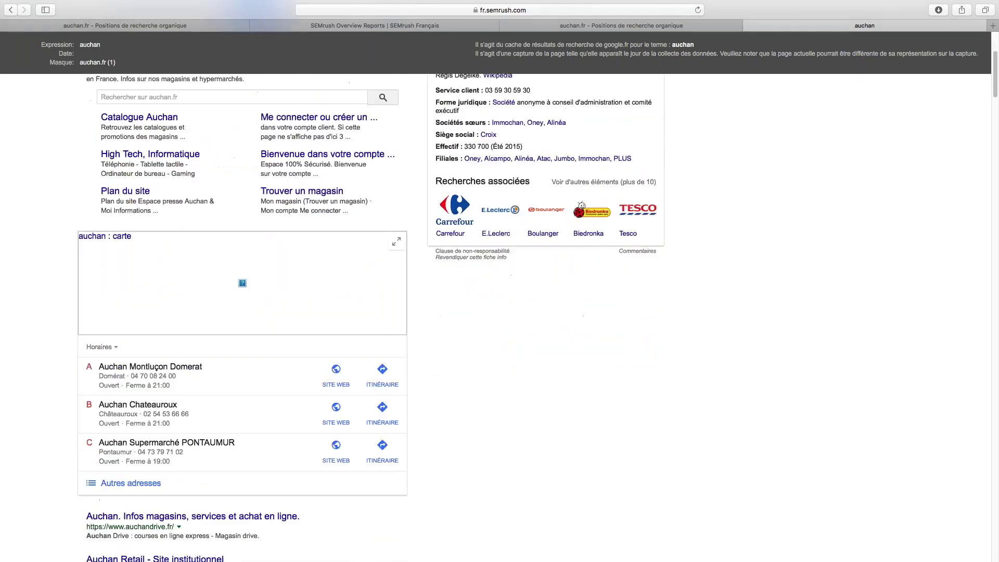
scroll(43, 273, "up", 3)
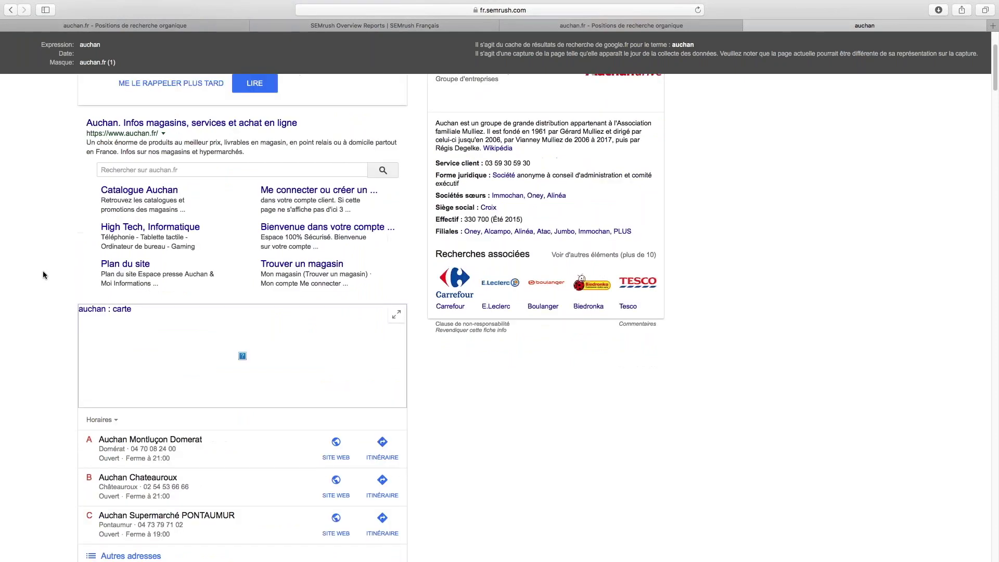
scroll(92, 272, "down", 1)
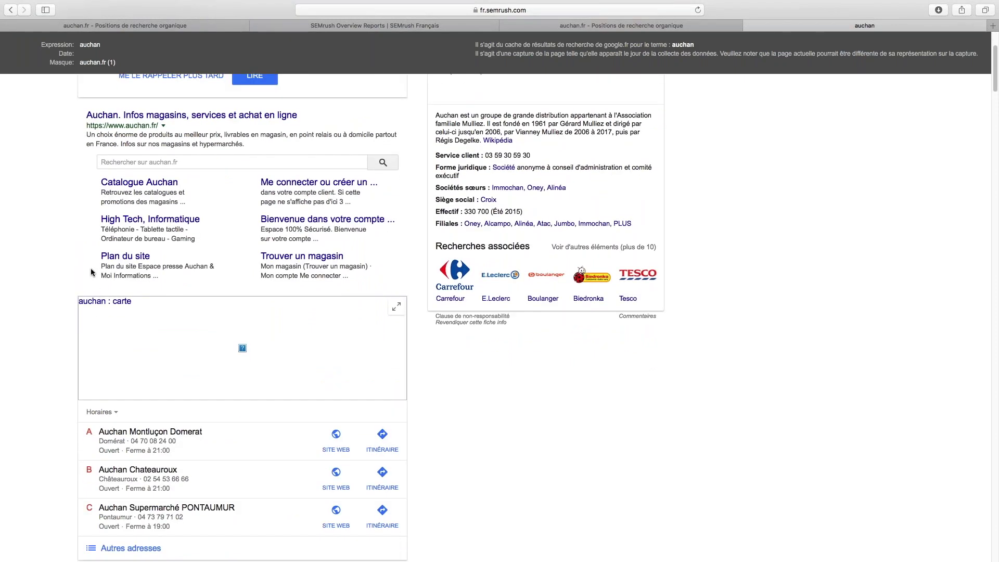
- Examine the rest of the cached Google results for "auchan", including the local store listings and the organic results below them
scroll(49, 318, "down", 10)
scroll(48, 317, "down", 3)
scroll(47, 309, "up", 8)
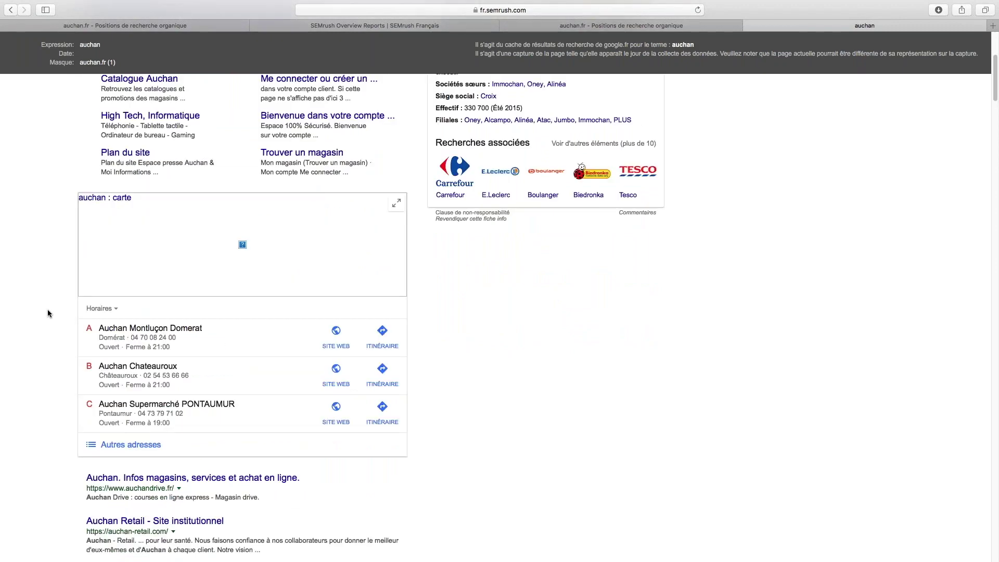
scroll(47, 308, "down", 9)
scroll(47, 308, "up", 8)
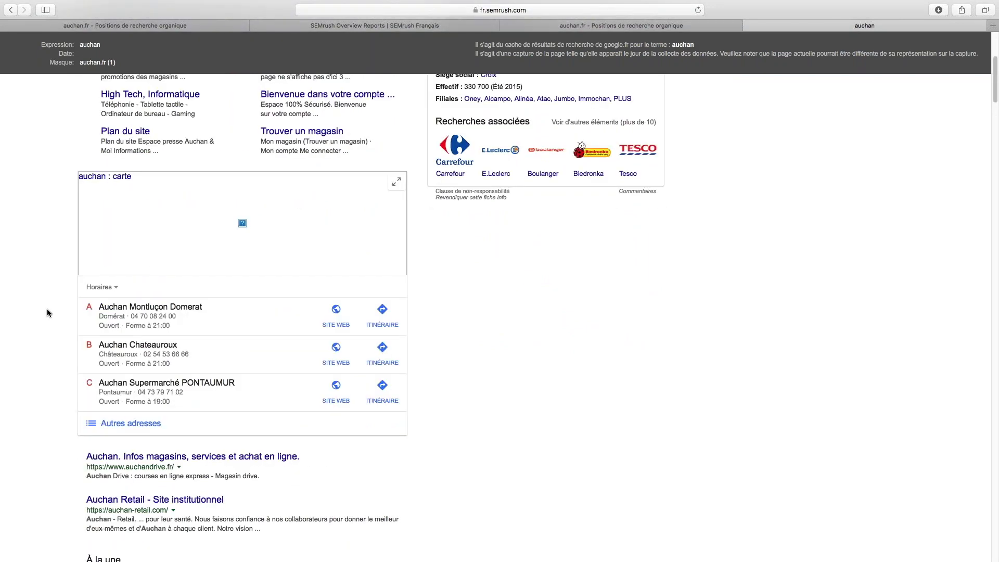
scroll(47, 308, "up", 10)
- Return to the auchan.fr organic positions report and open the domain's organic competitors report (Concurrents)
left_click(113, 31)
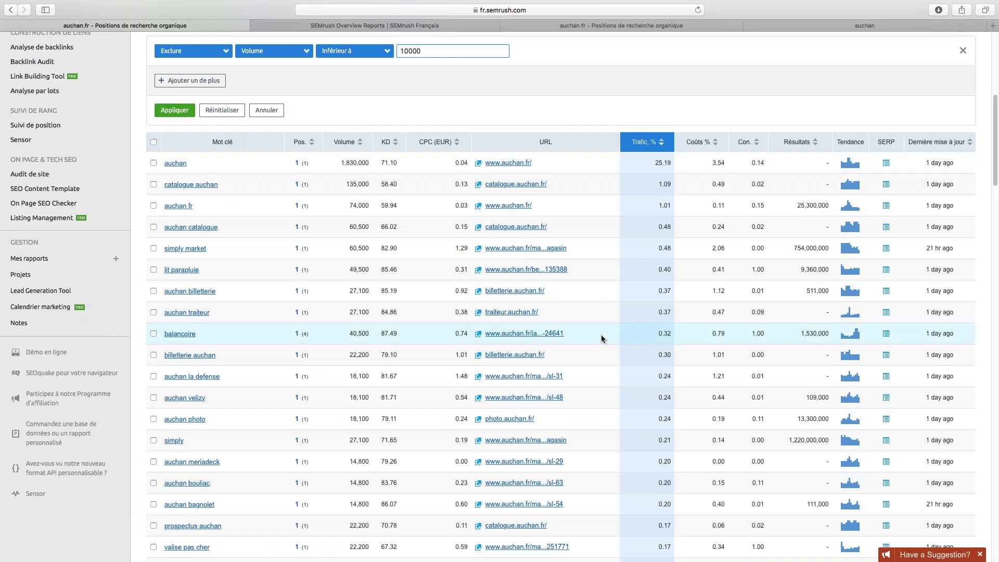
scroll(601, 335, "up", 4)
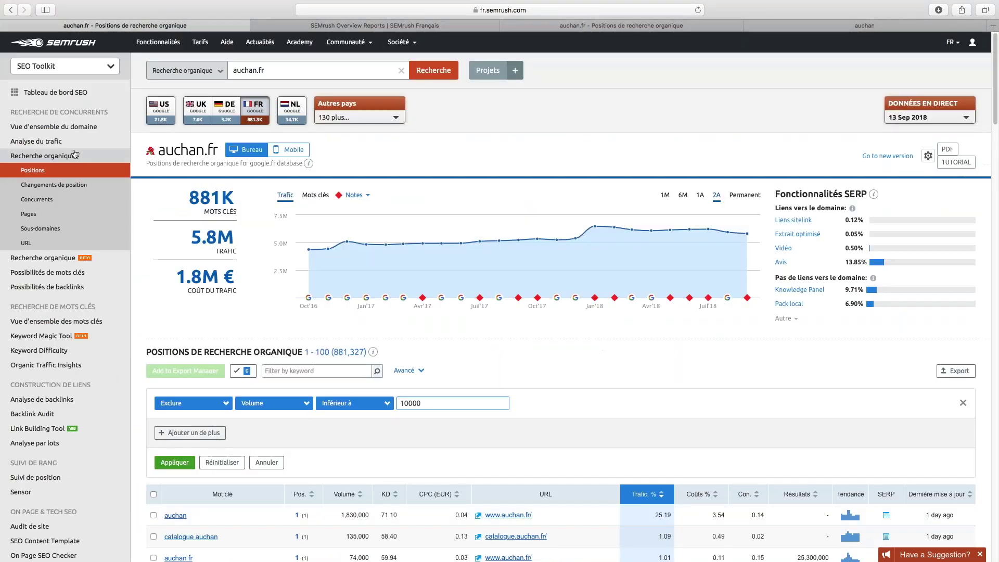
left_click(56, 202)
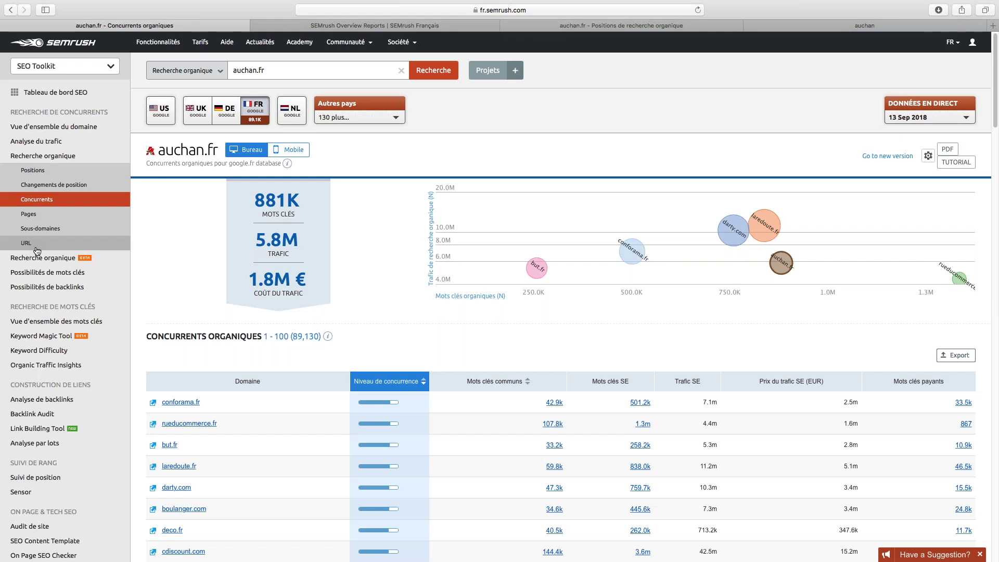
left_click(34, 200)
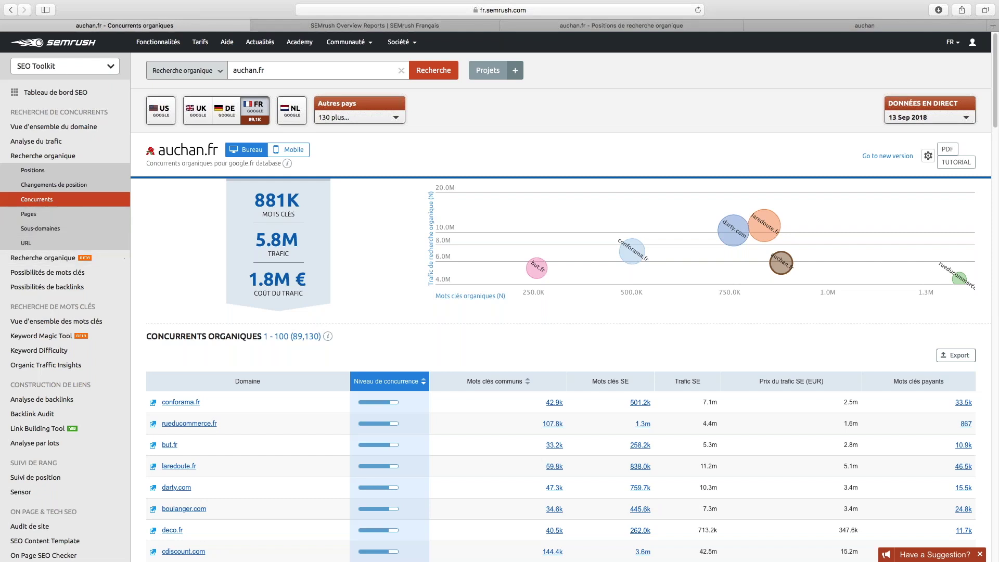
- Examine the competitor positioning chart and the organic competitors table of auchan.fr, including competition level, common keywords and SE keywords
scroll(142, 248, "down", 2)
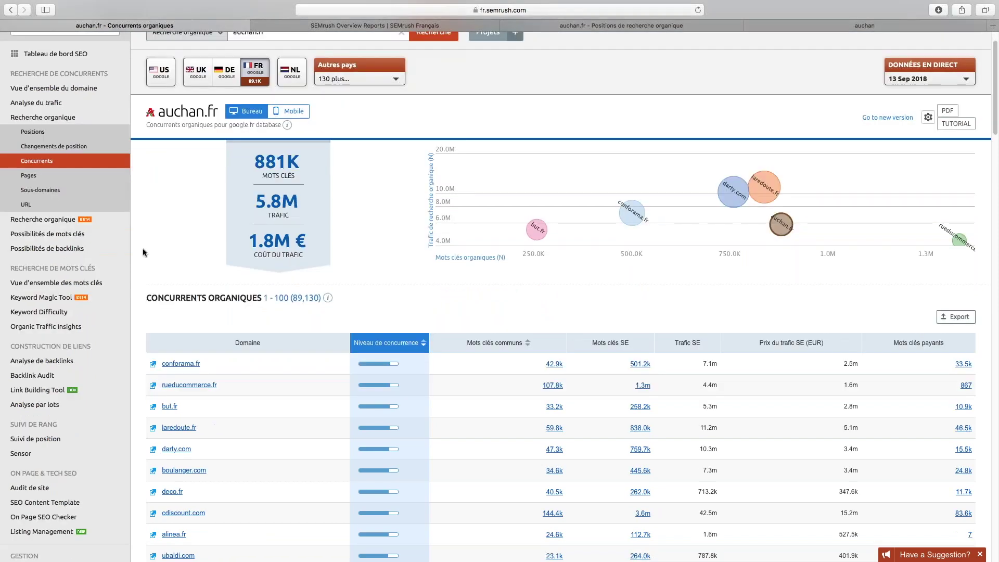
scroll(166, 251, "down", 3)
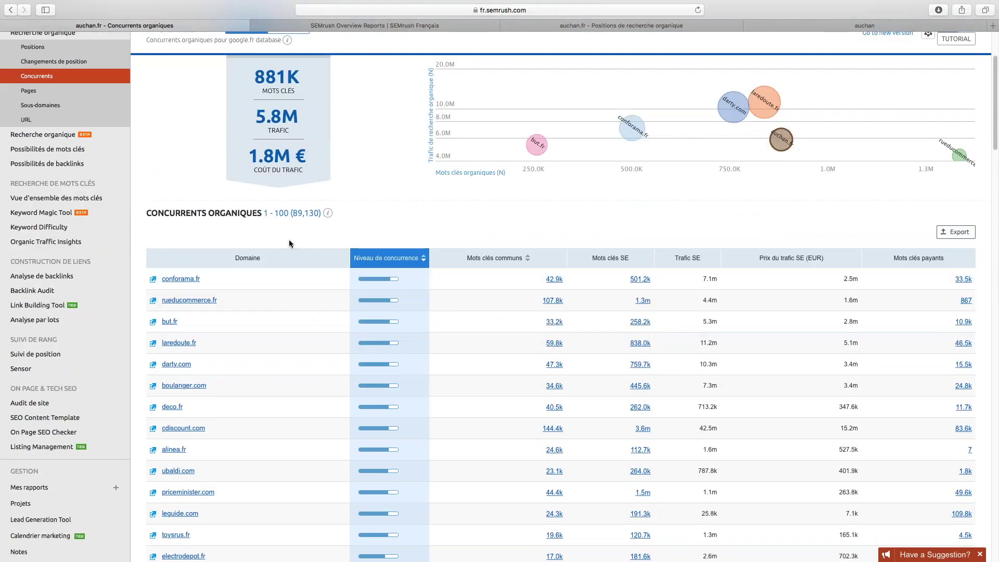
scroll(290, 243, "up", 5)
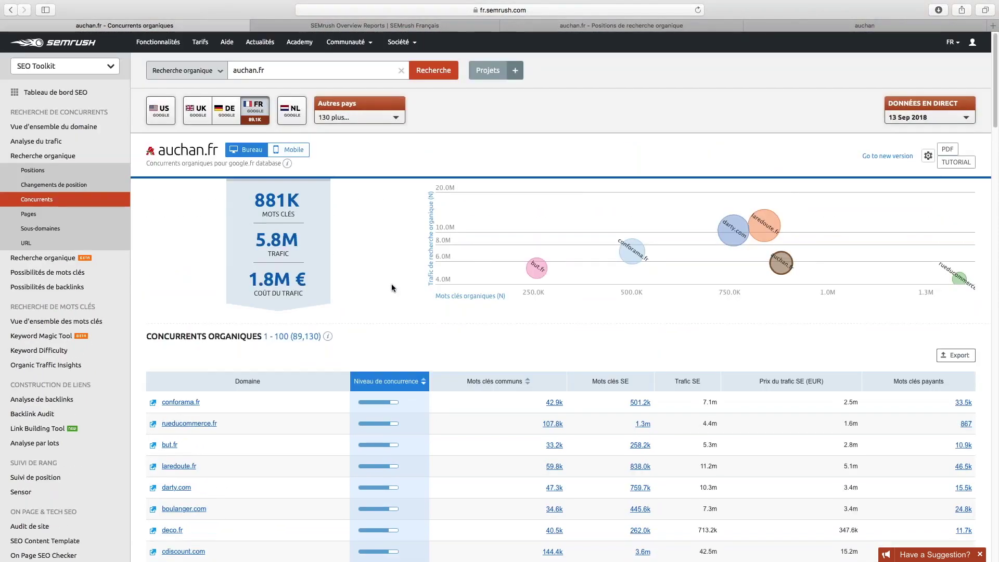
scroll(391, 283, "down", 5)
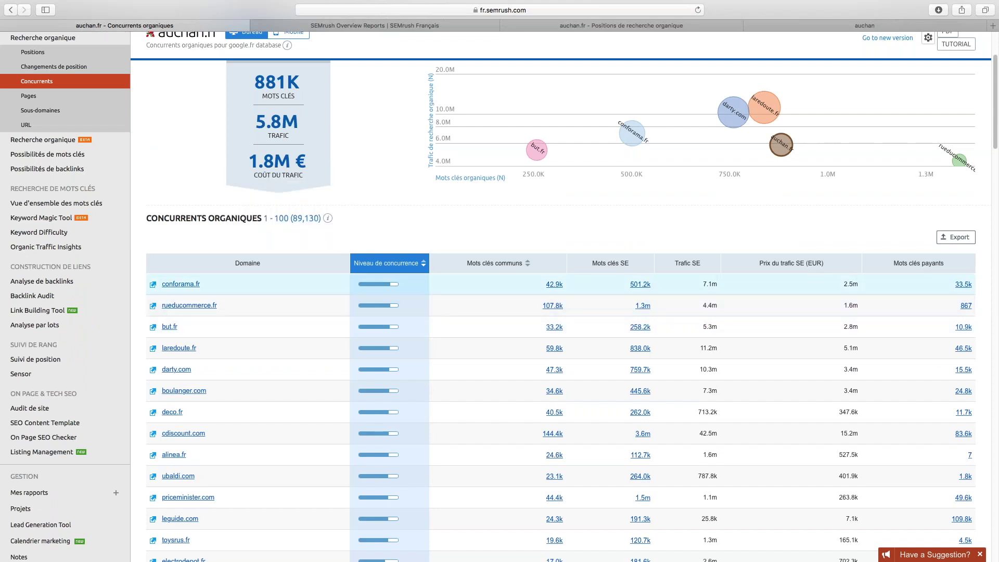
mouse_move(626, 264)
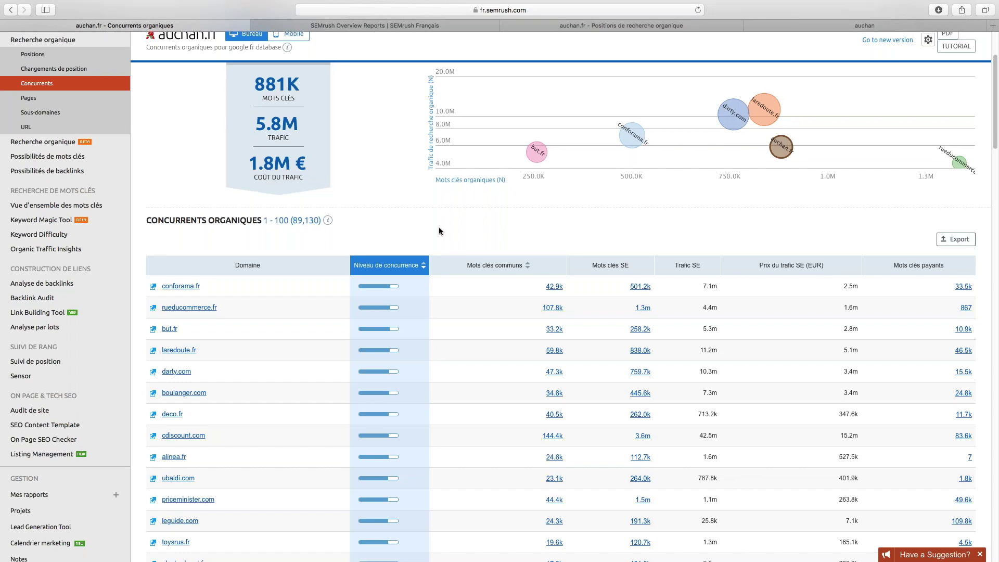
key("Home")
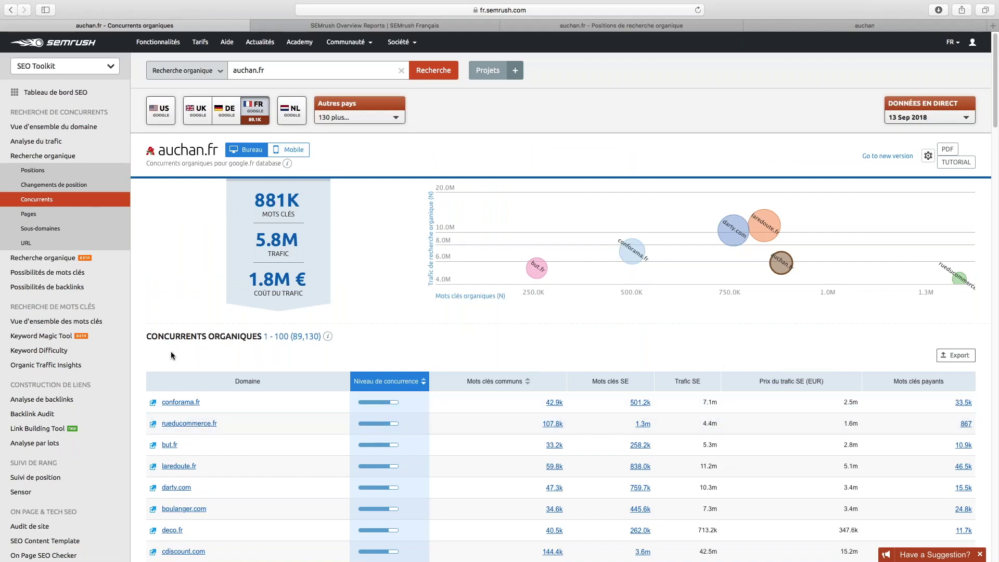
scroll(247, 309, "down", 3)
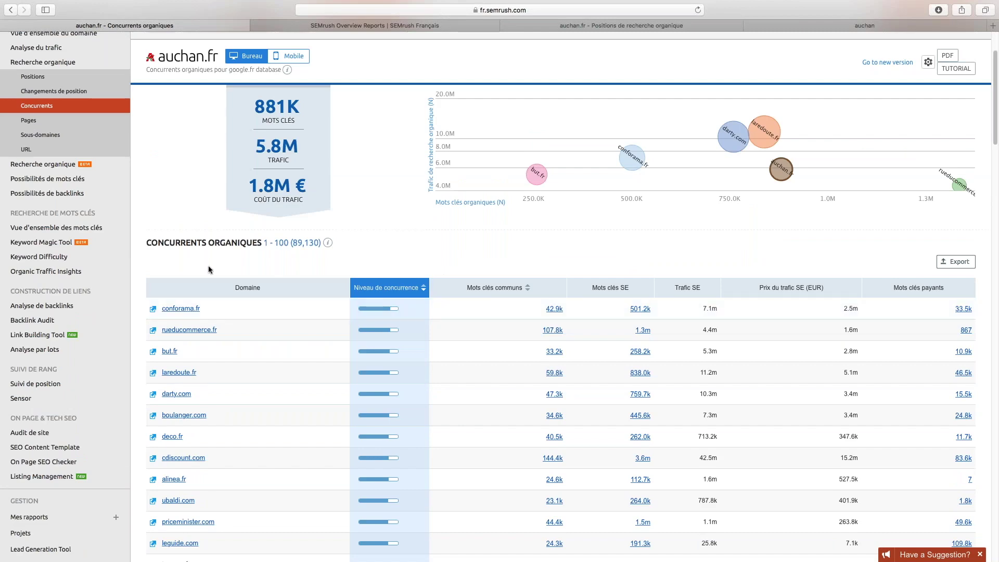
scroll(208, 269, "up", 3)
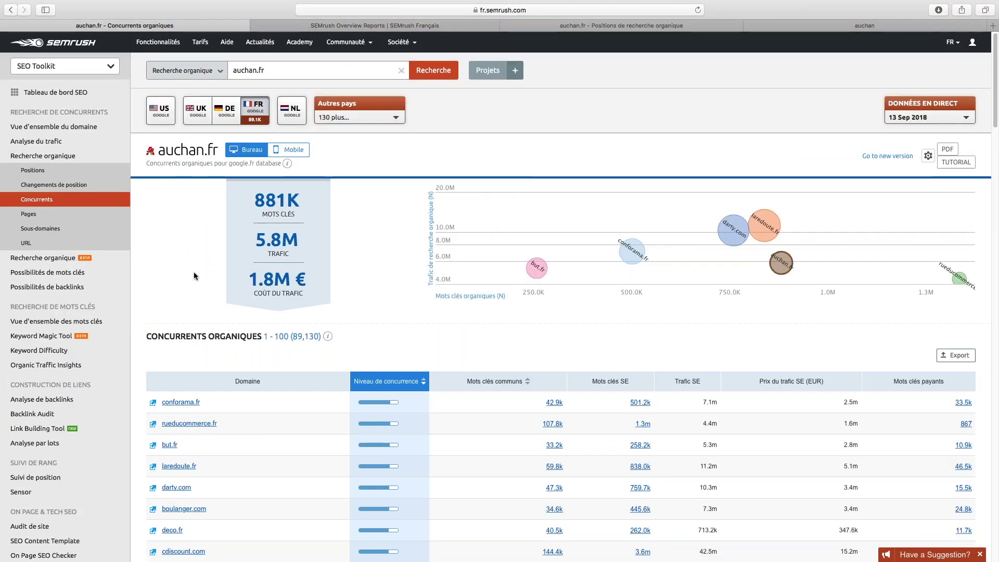
- Open the Possibilités de mots clés report for auchan.fr and review its domain comparison fields and keyword table
left_click(93, 273)
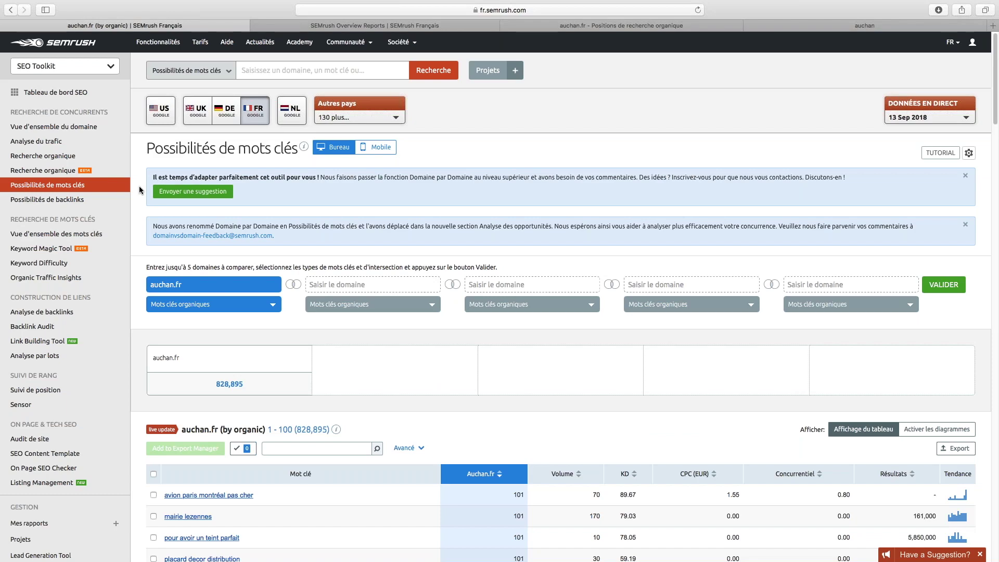
scroll(139, 186, "down", 5)
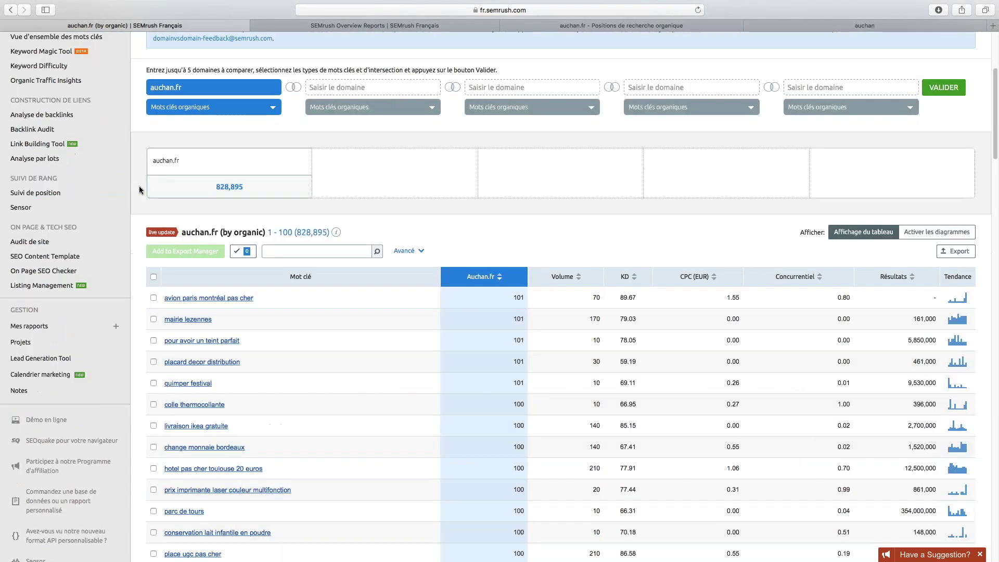
scroll(139, 186, "up", 5)
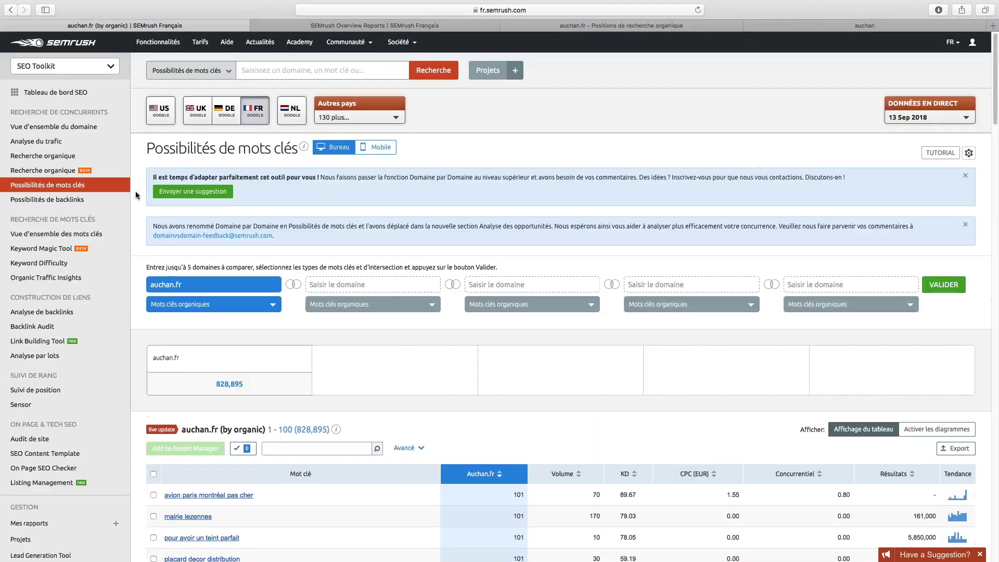
scroll(139, 198, "down", 1)
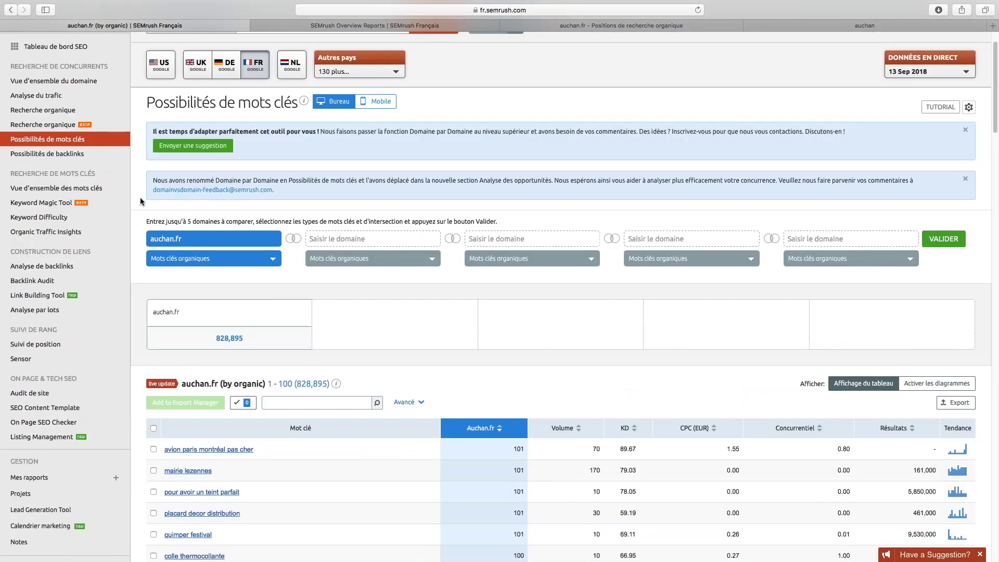
scroll(139, 198, "down", 1)
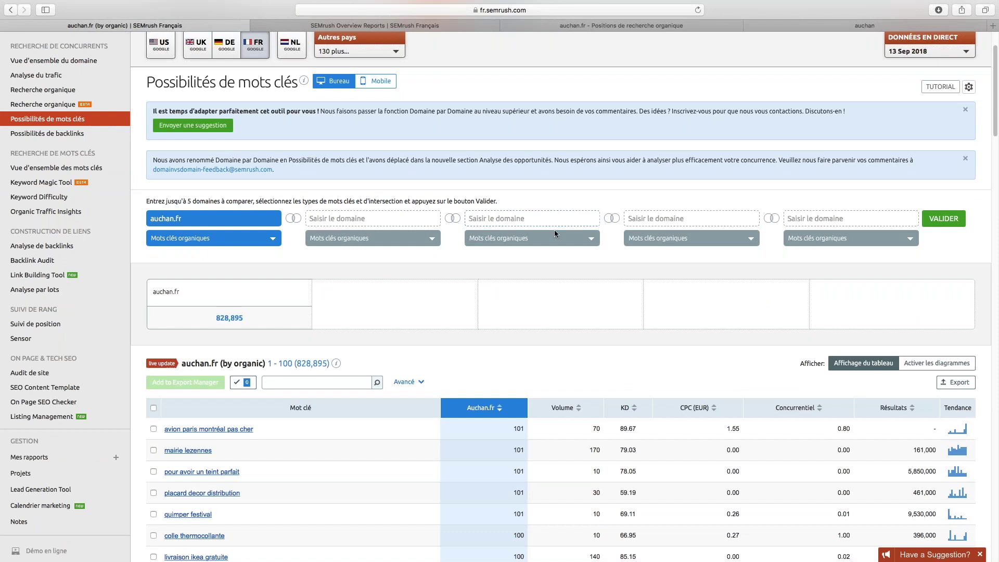
- Enter conforama.fr as the second domain to compare with auchan.fr
left_click(365, 216)
type("conforama")
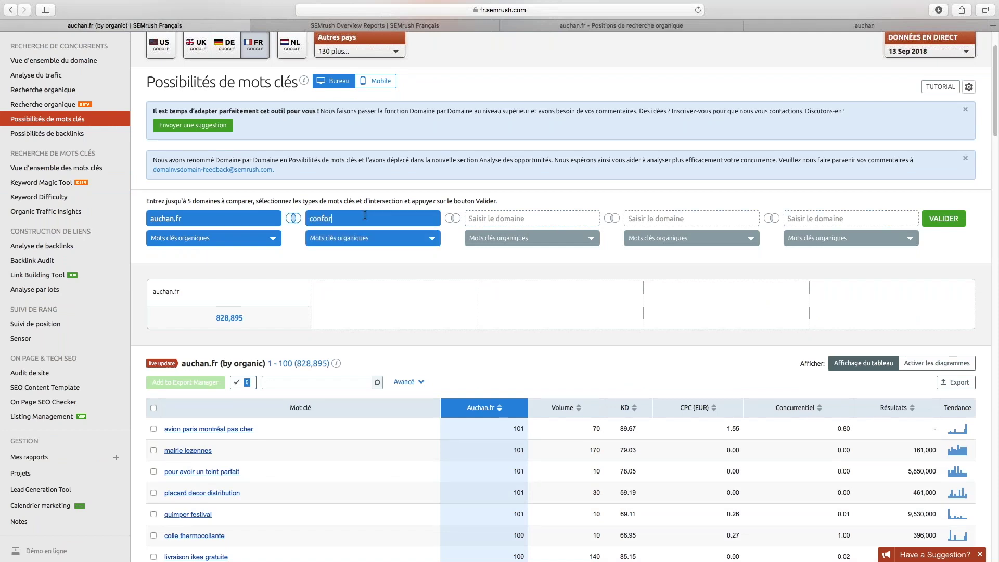
key("BackSpace")
key("BackSpace")
key("BackSpace")
type("m.fr")
left_click(333, 218)
type("a")
key("Right")
type("a")
- Set the intersection between auchan.fr and conforama.fr to Mots clés uniques and run the comparison
left_click(295, 221)
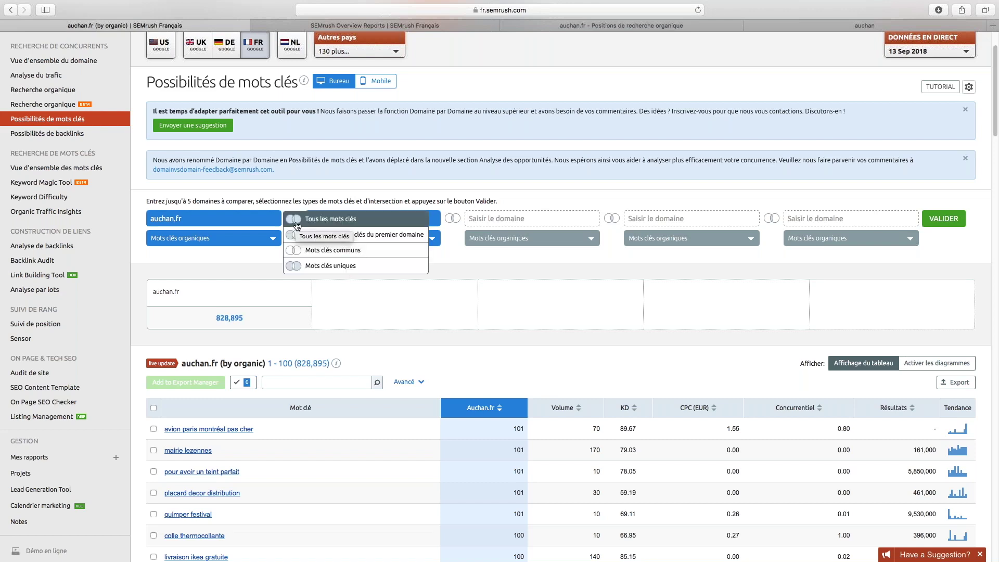
left_click(296, 266)
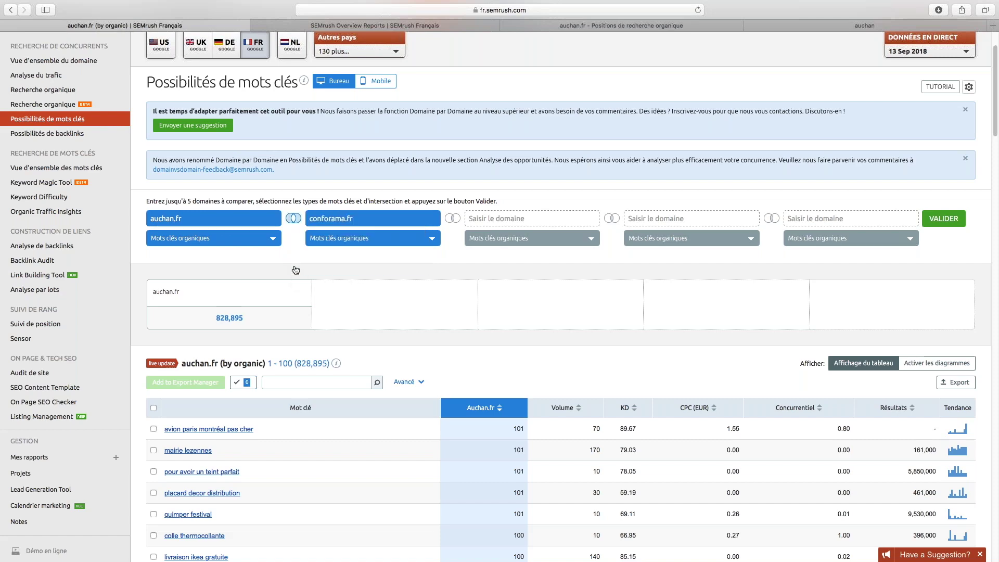
left_click(949, 221)
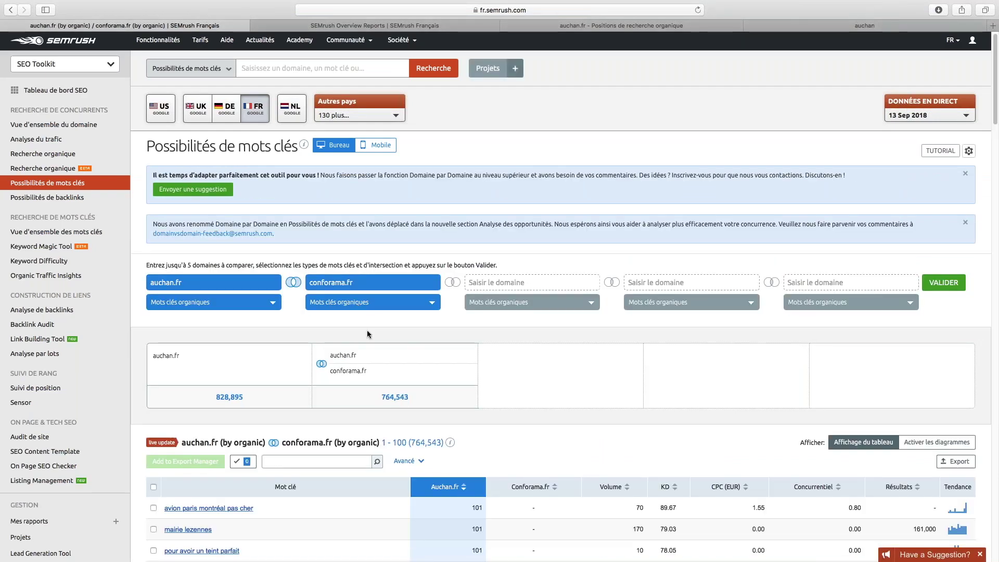
- Examine the unique keywords table, comparing the auchan.fr and conforama.fr position columns for each keyword
scroll(367, 330, "down", 3)
scroll(366, 333, "down", 3)
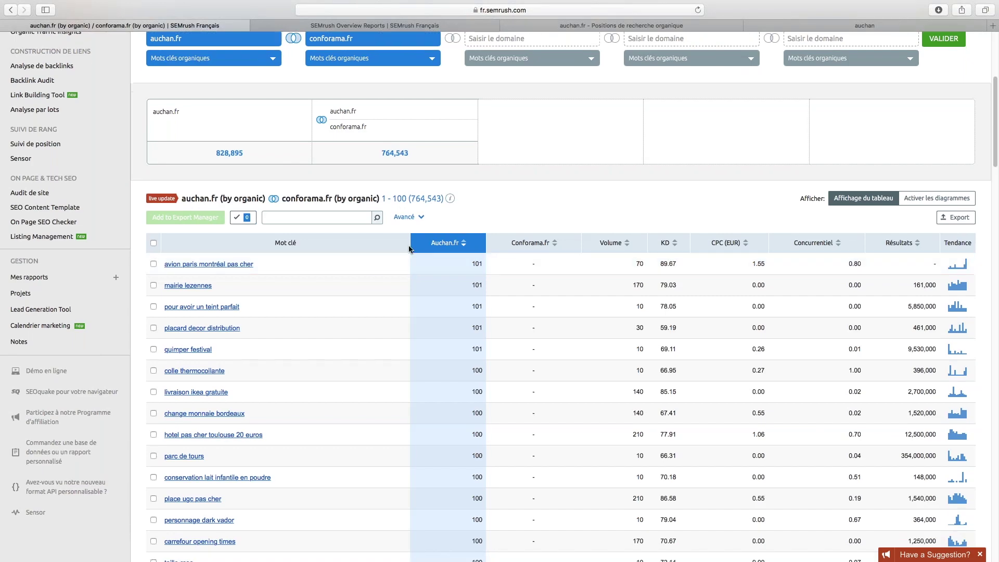
scroll(451, 287, "down", 1)
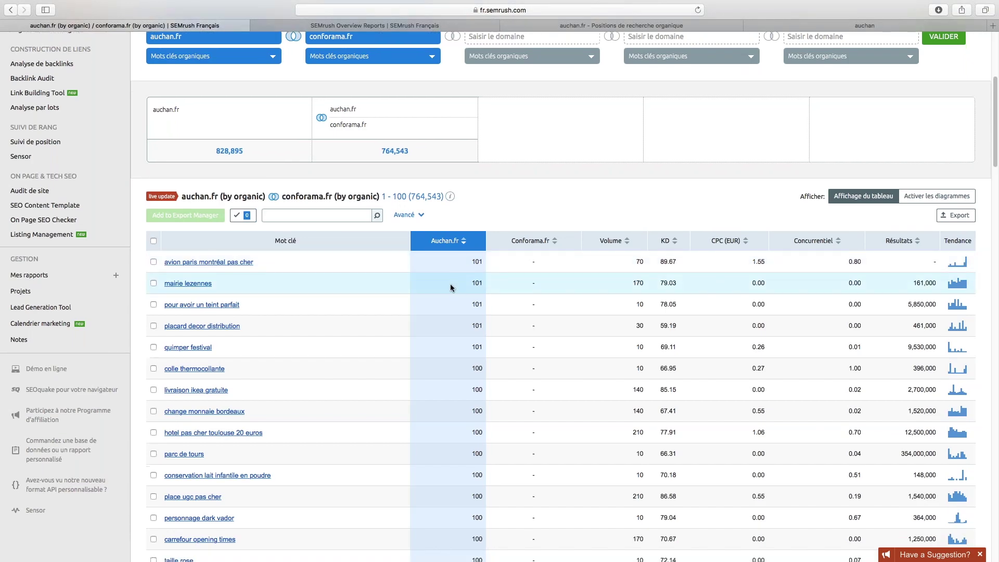
scroll(451, 287, "down", 1)
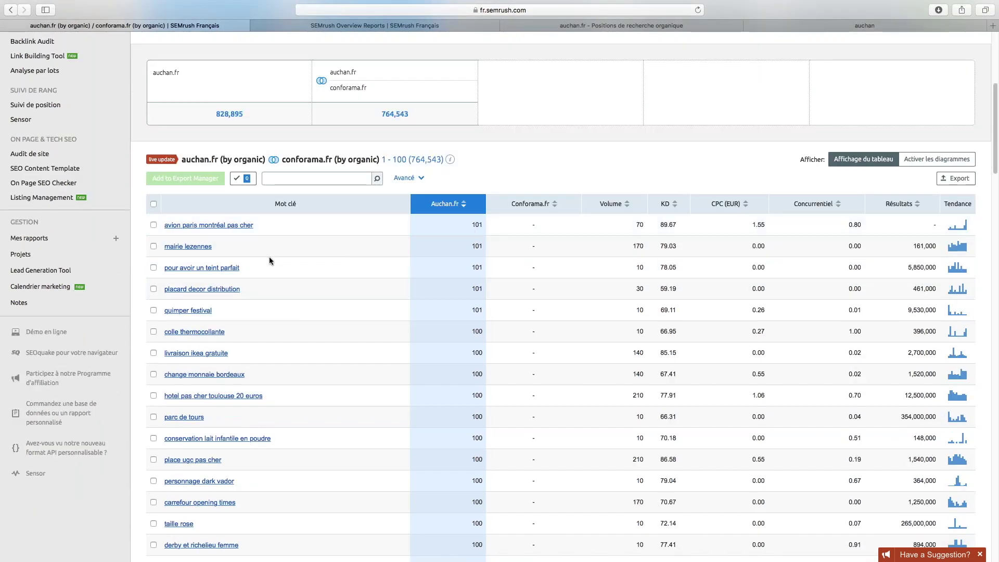
scroll(399, 230, "down", 1)
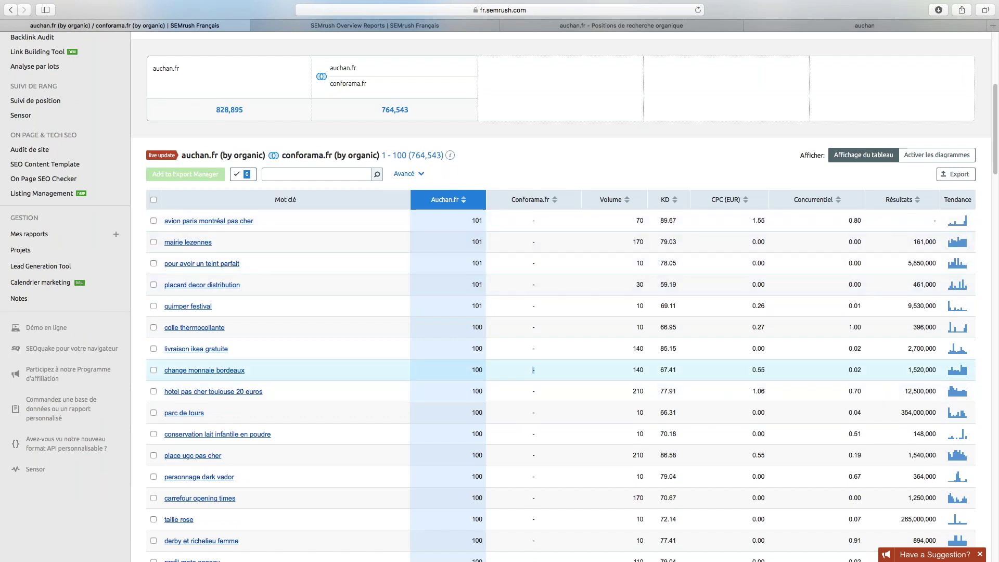
left_click_drag(520, 373, 541, 372)
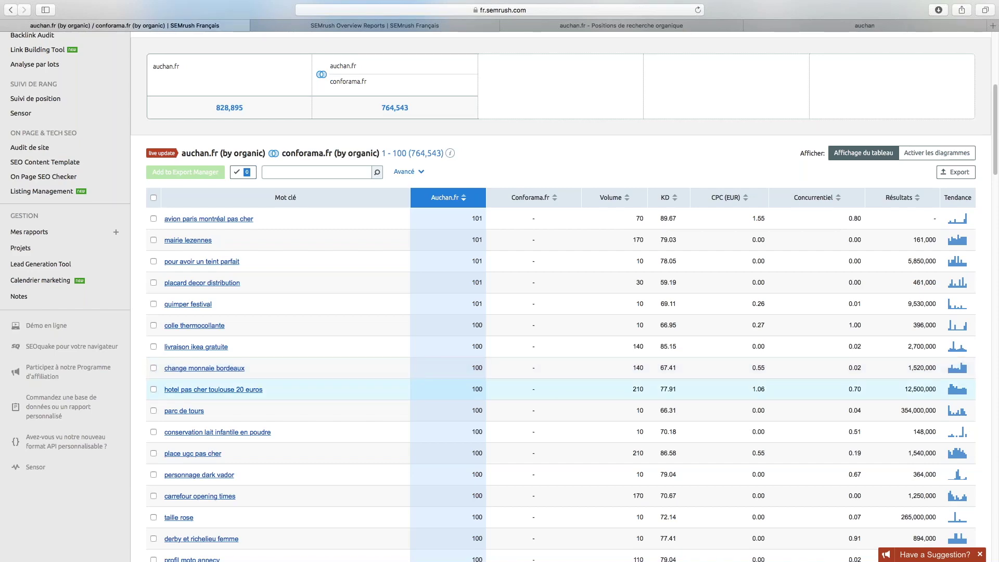
scroll(392, 437, "down", 2)
- Sort the keyword comparison table by Conforama.fr position in descending order and review the listed keywords
key("super+r")
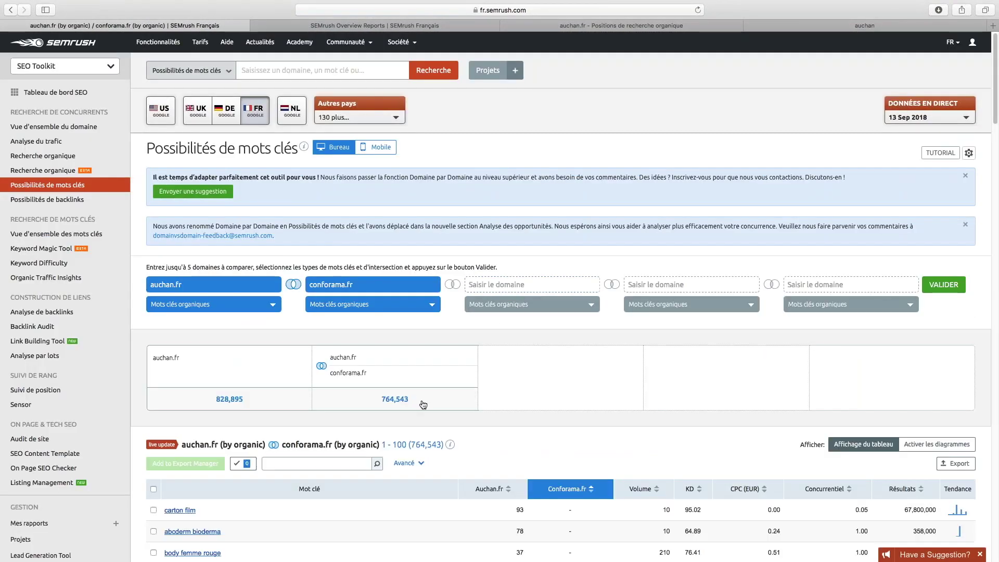
scroll(423, 405, "down", 5)
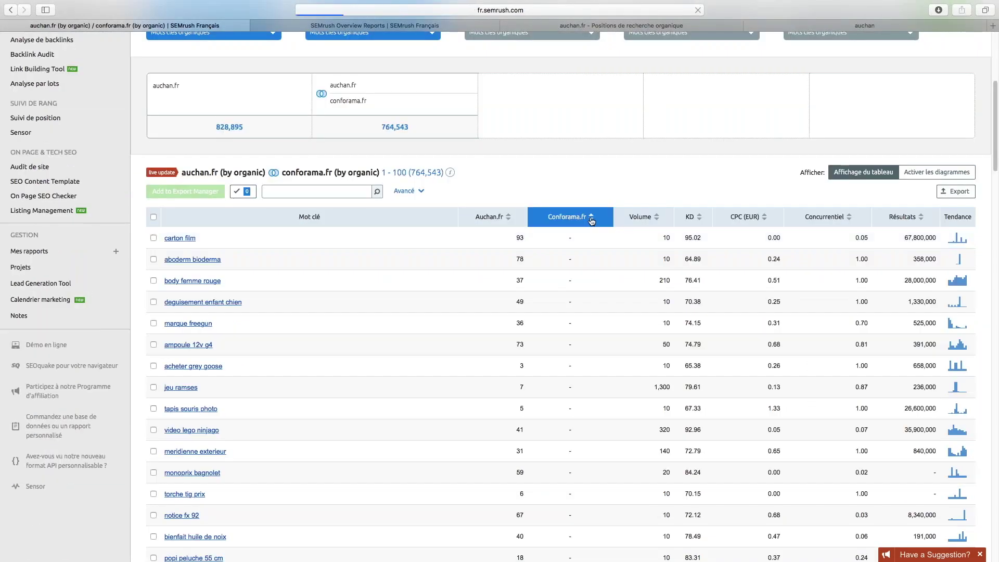
left_click(576, 228)
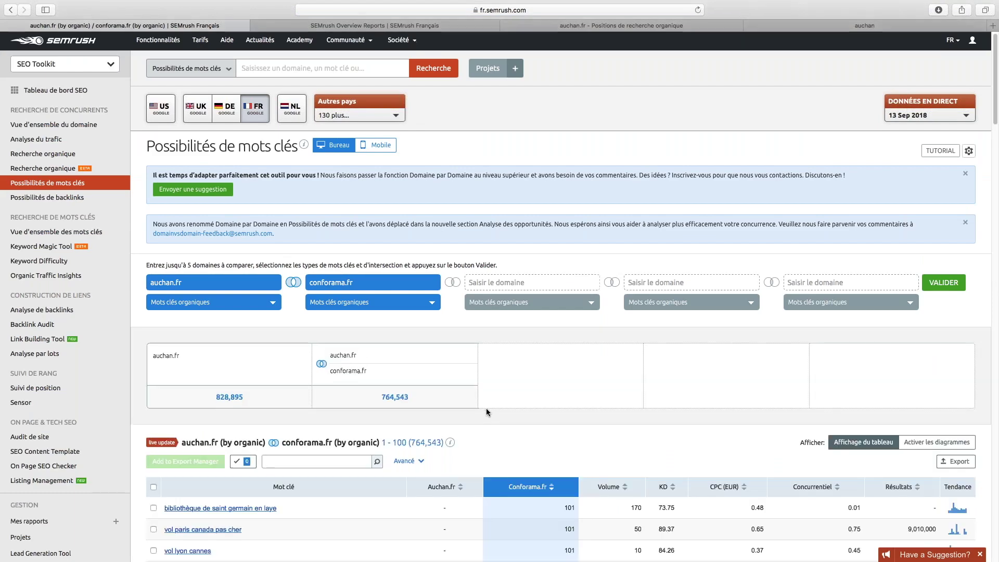
scroll(487, 408, "down", 3)
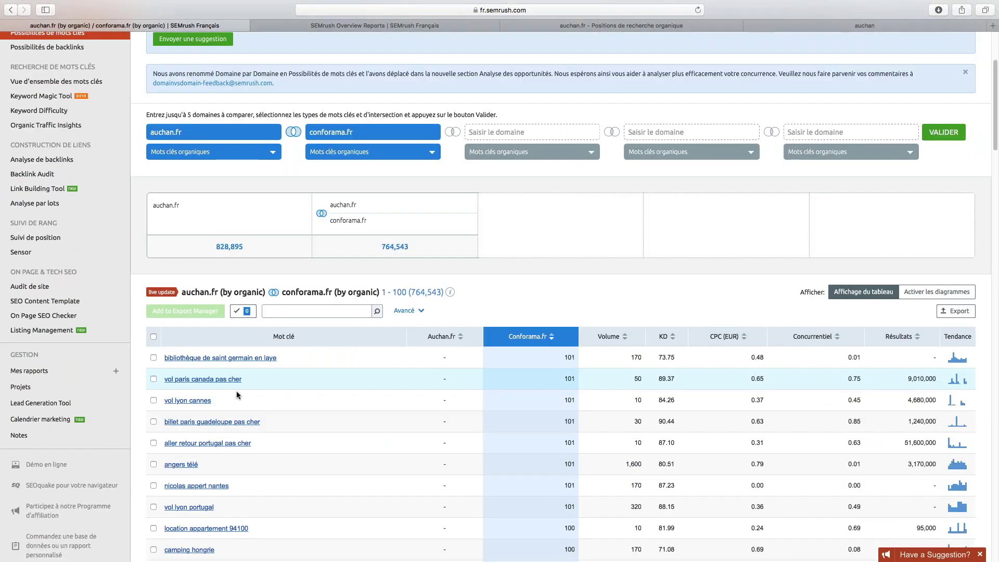
scroll(508, 462, "down", 2)
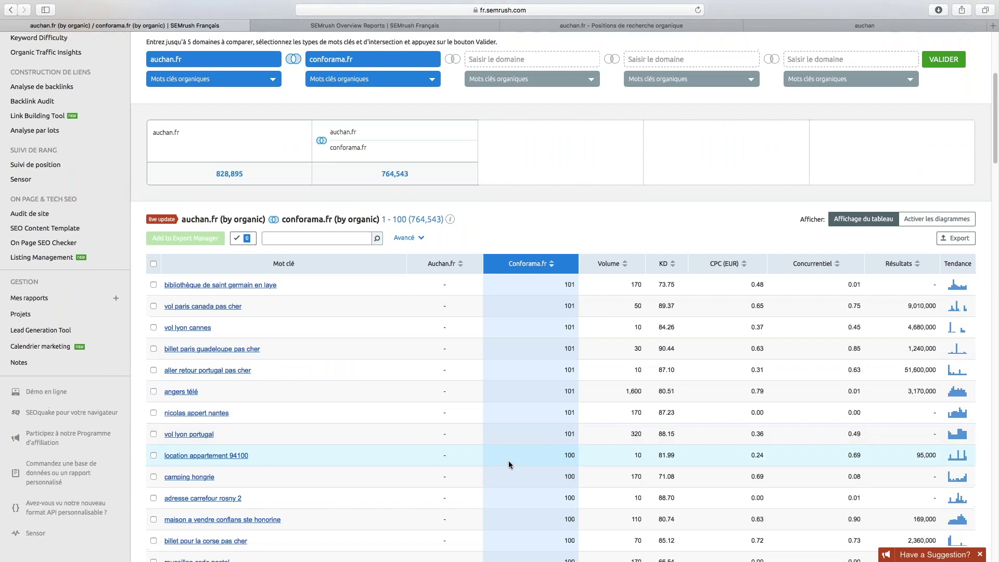
- Open the advanced filters of the keyword comparison table and check the include and exclude choices
scroll(509, 465, "up", 2)
left_click(404, 302)
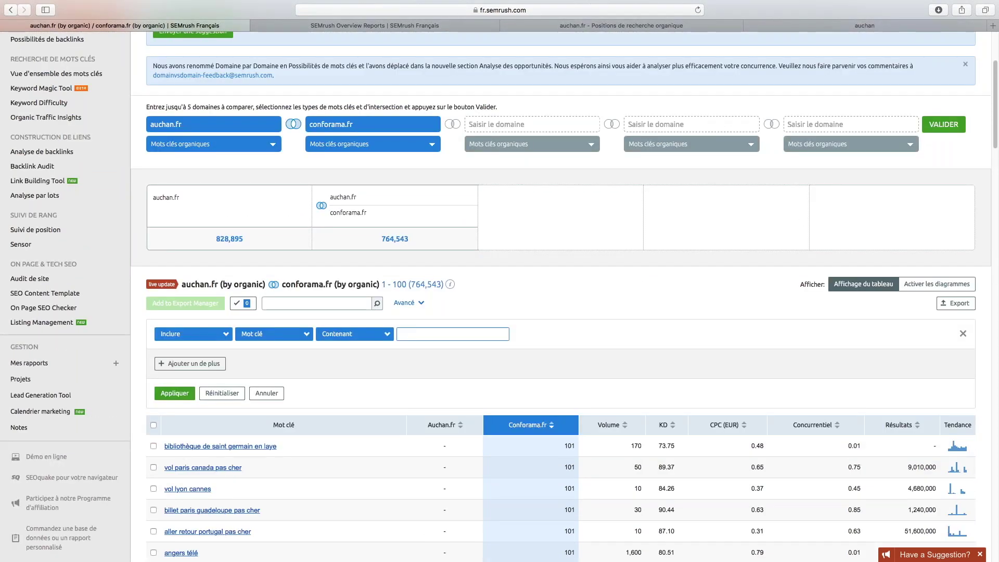
left_click(191, 333)
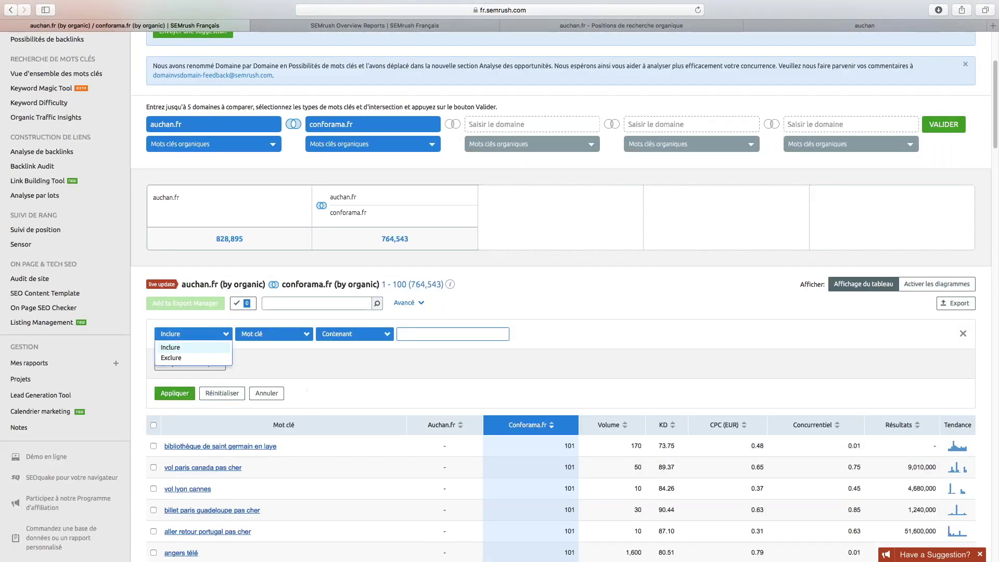
left_click(362, 372)
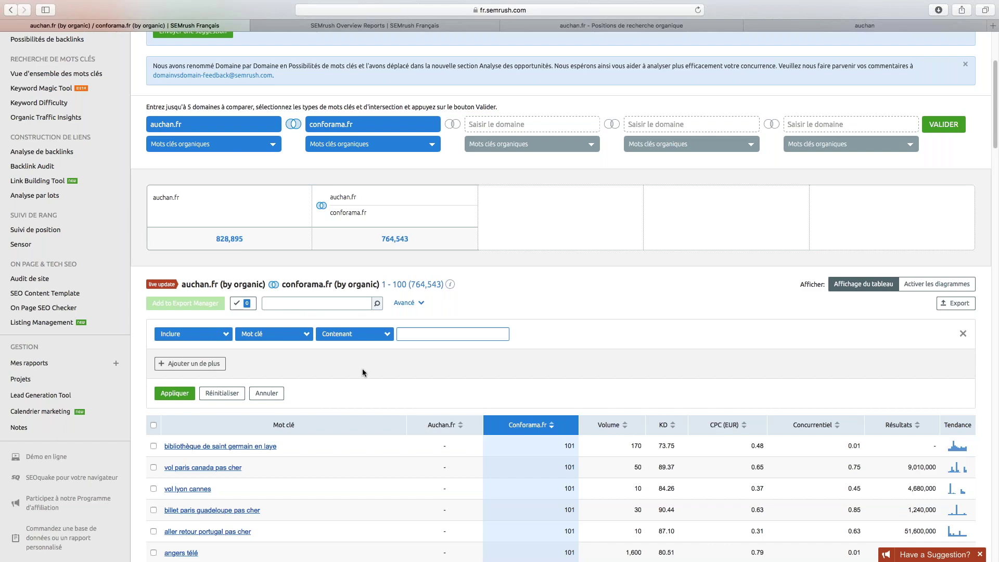
scroll(362, 369, "up", 5)
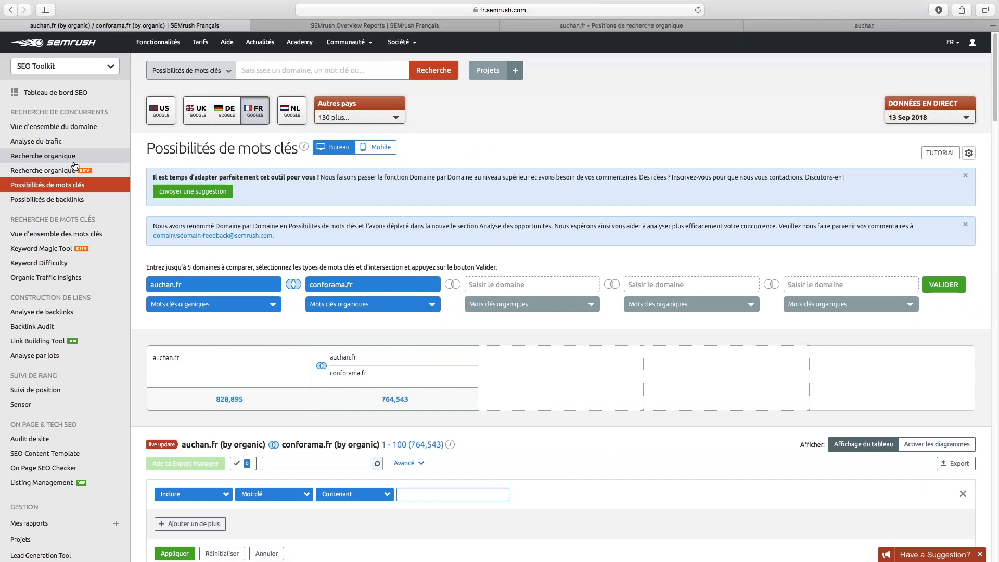
- Open the saved List 1 (vin tokaj) in the Keyword Magic Tool and set its database to France
left_click(61, 249)
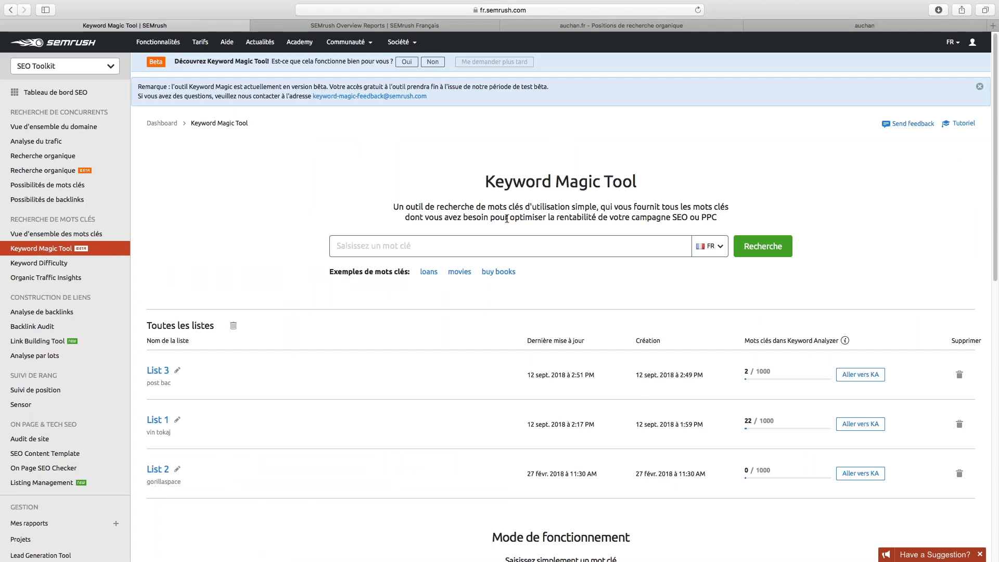
mouse_move(485, 181)
left_mouse_down()
mouse_move(634, 181)
mouse_move(491, 178)
left_mouse_up()
left_click(629, 180)
left_click(491, 178)
left_click_drag(601, 207, 578, 190)
left_click(603, 225)
left_click(578, 190)
scroll(284, 234, "down", 1)
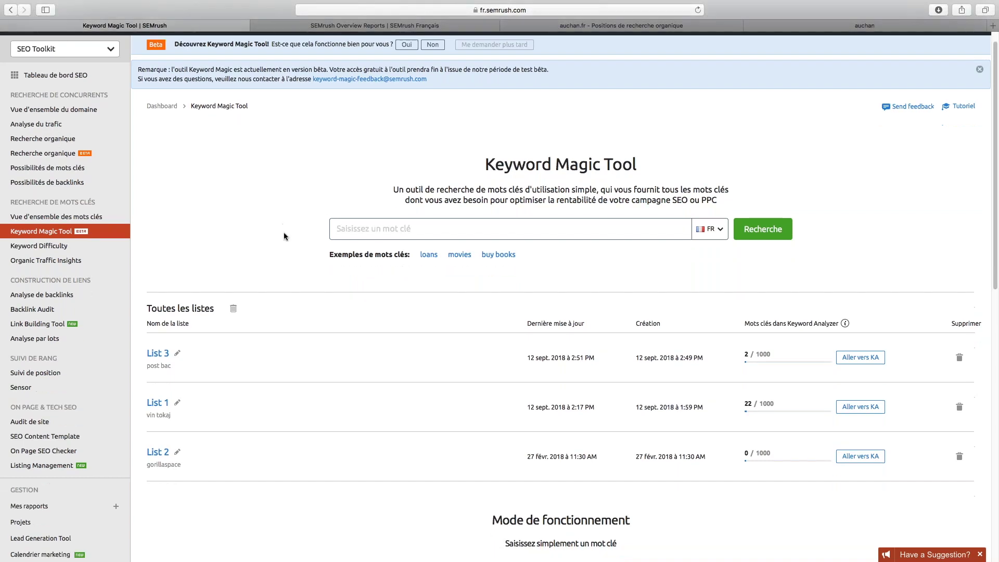
left_click(371, 234)
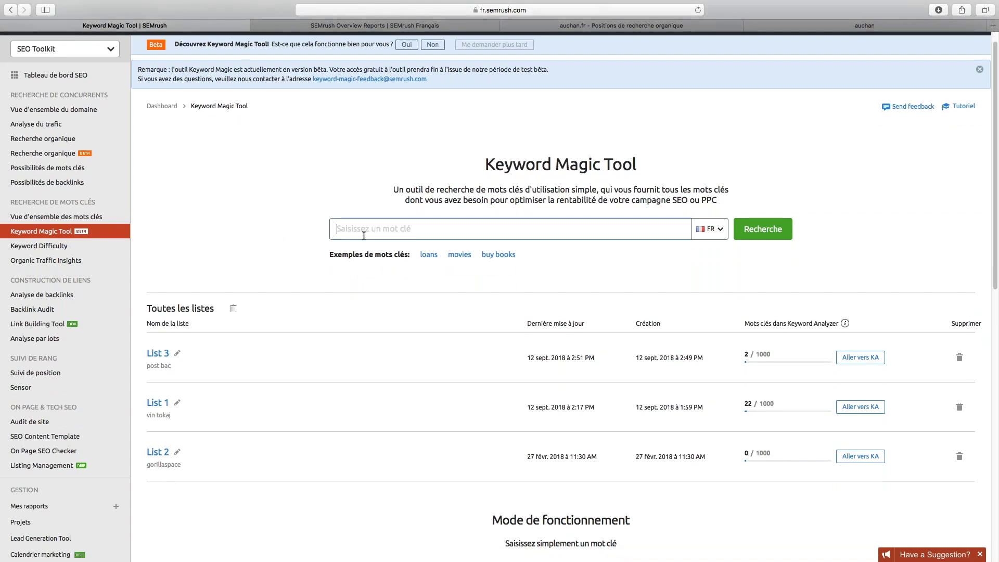
left_click(148, 404)
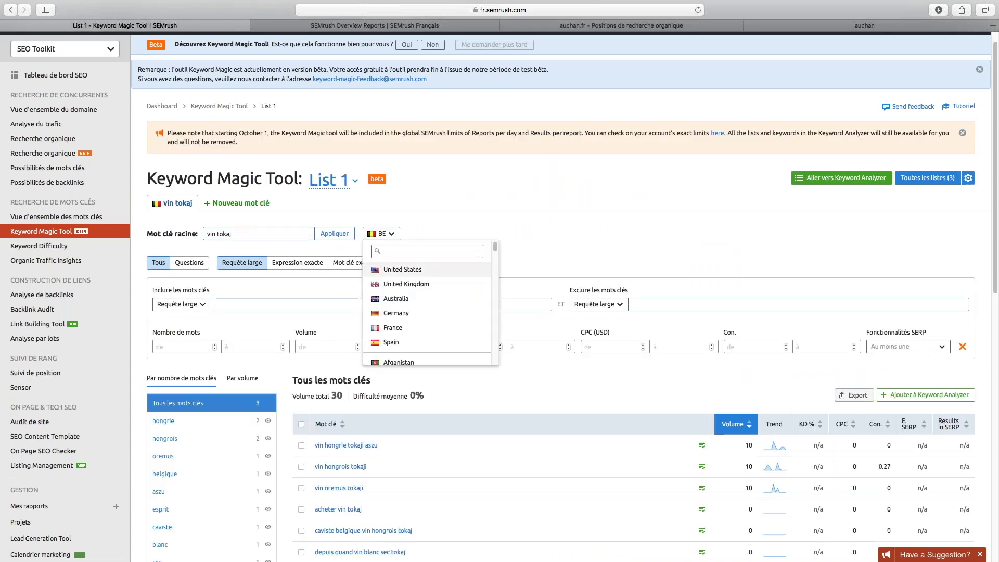
left_click(401, 328)
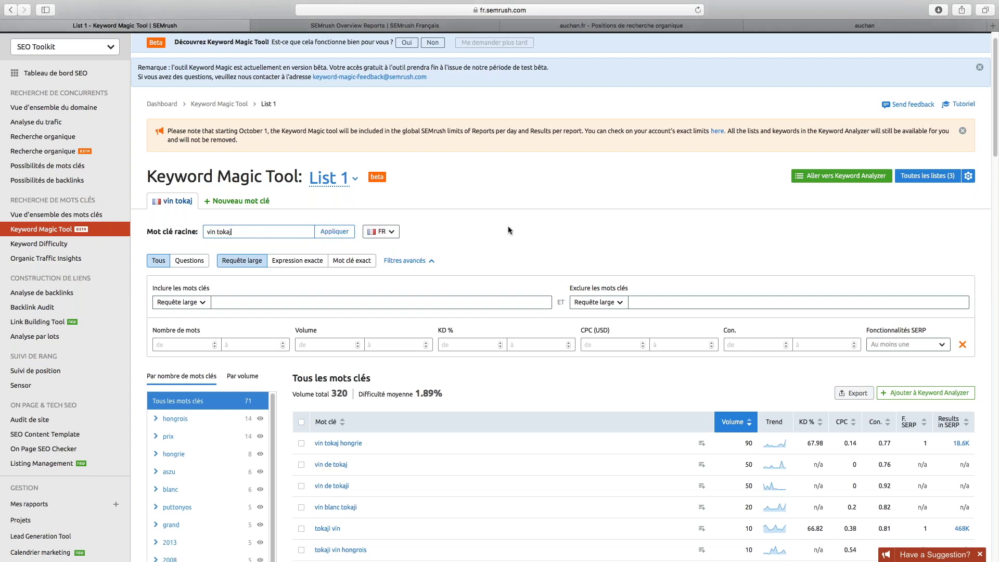
- Filter the vin tokaj keywords by Mot clé exact, review them, and return to the Requête large match type
scroll(509, 231, "down", 2)
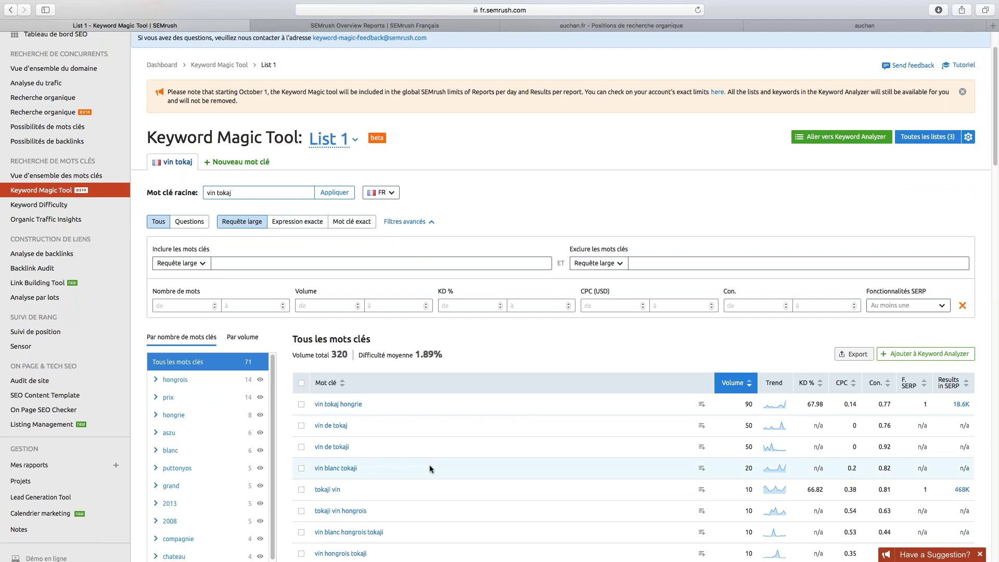
left_click(330, 222)
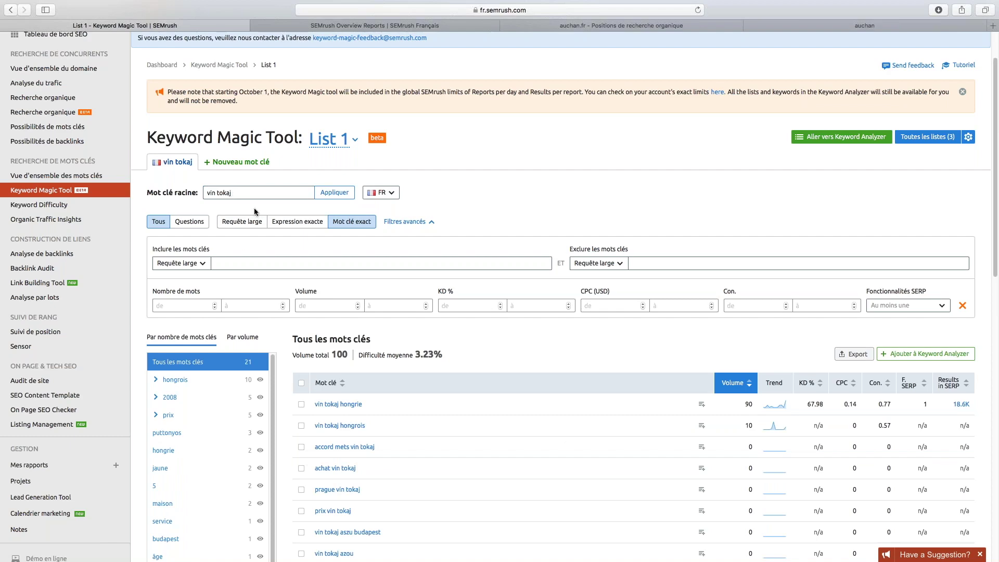
scroll(254, 208, "down", 3)
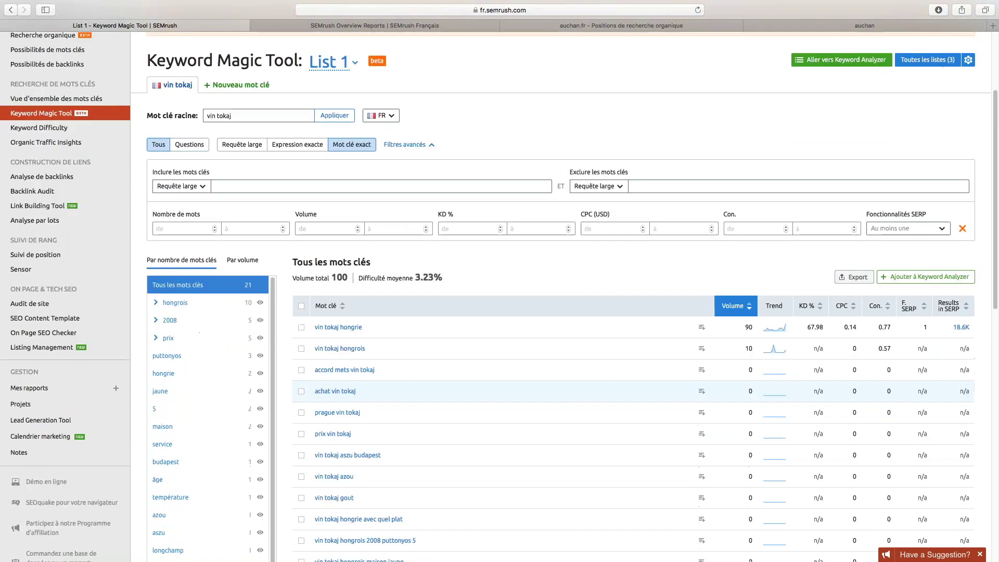
scroll(254, 218, "up", 4)
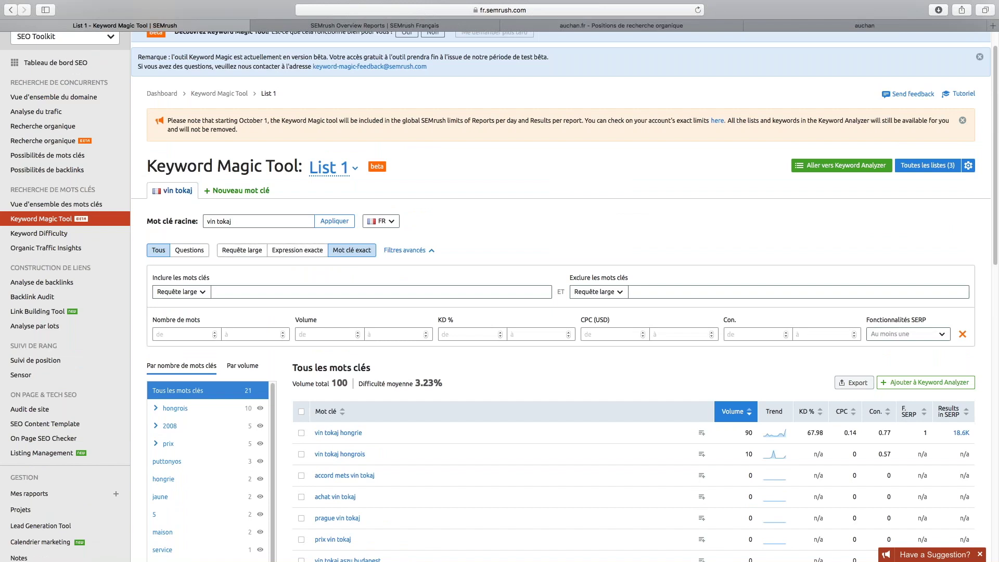
left_click(248, 252)
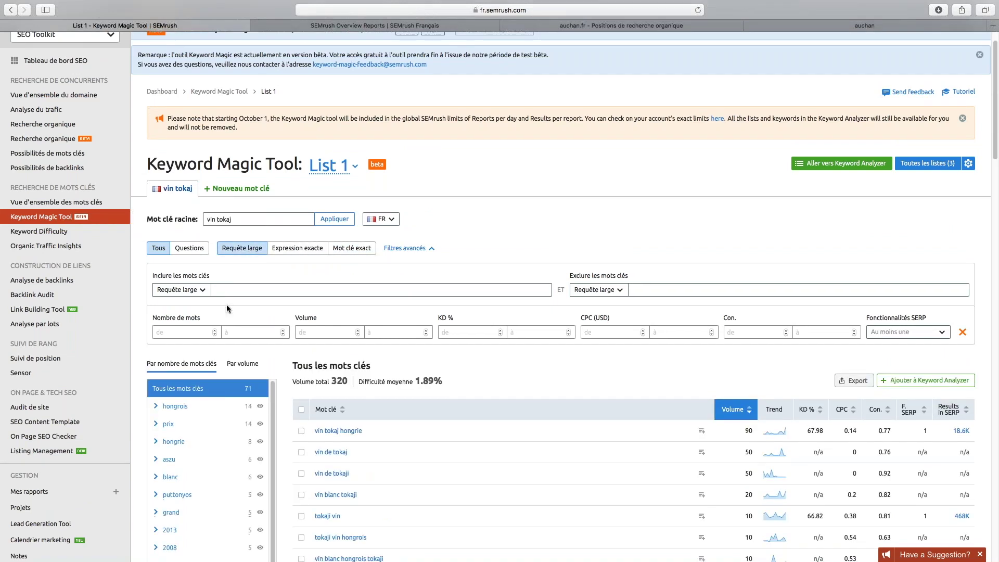
- Examine the broad-match vin tokaj keywords, their volume, difficulty and CPC columns, and the keyword groups beside them
scroll(227, 305, "down", 5)
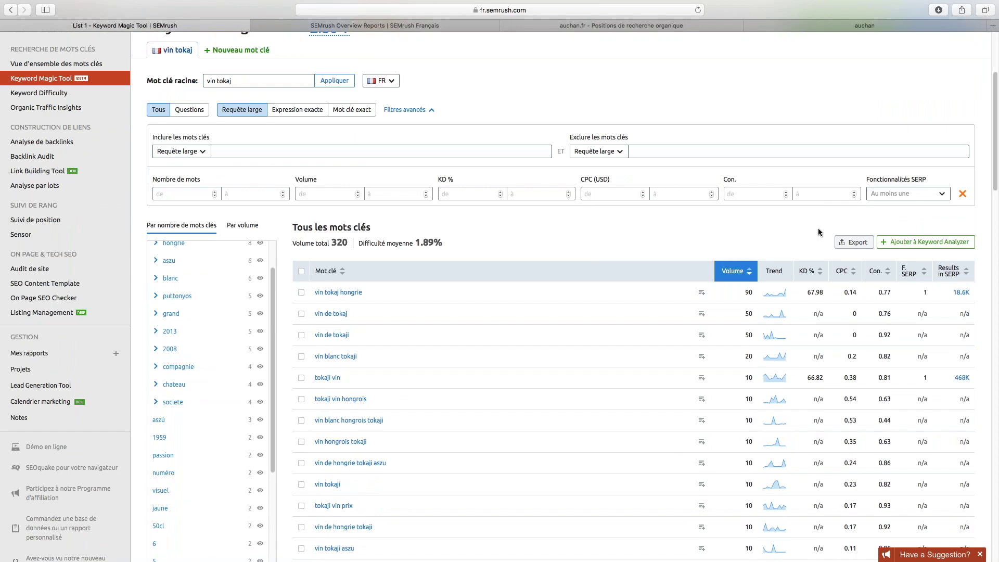
scroll(819, 233, "up", 1)
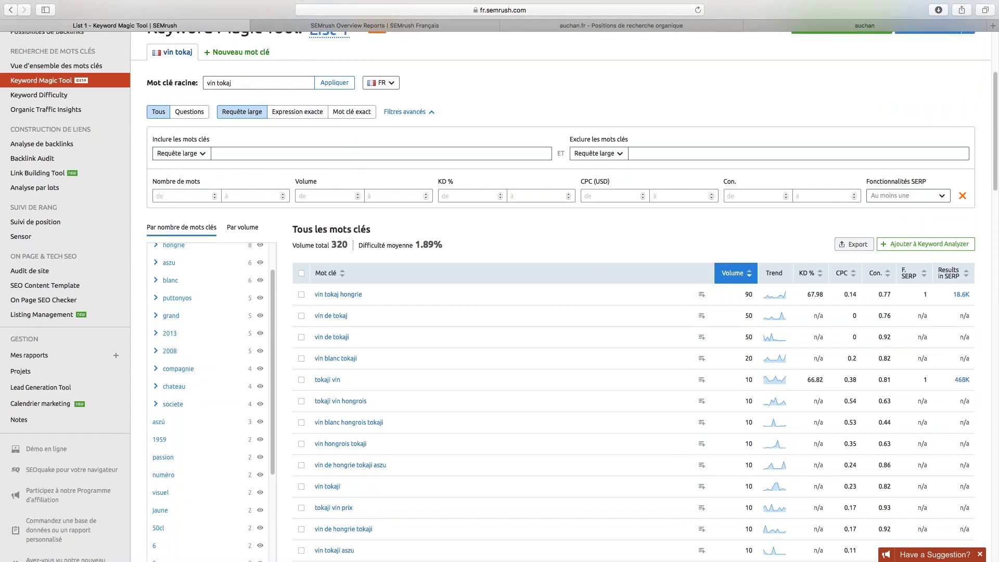
scroll(652, 270, "up", 3)
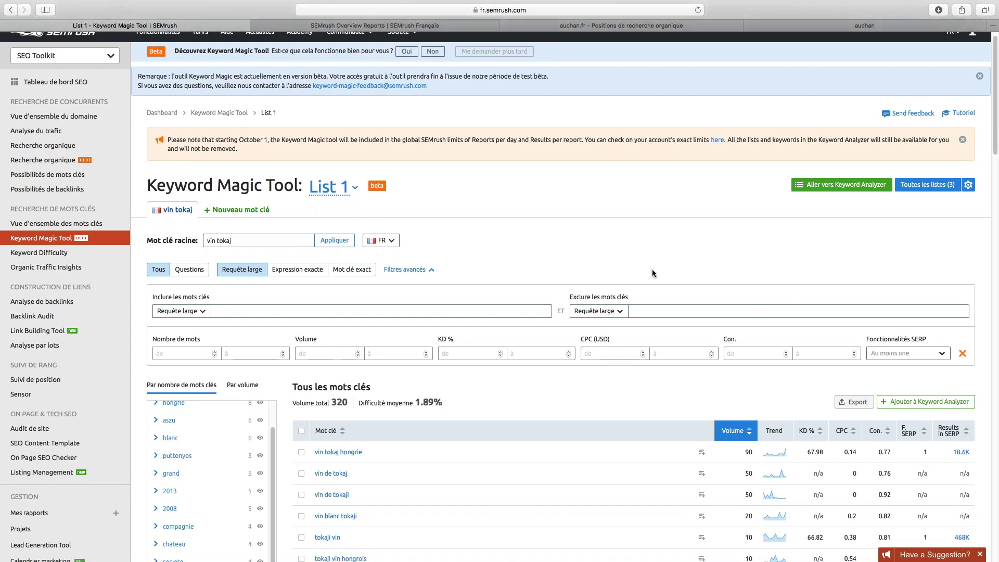
scroll(652, 270, "down", 5)
scroll(565, 296, "up", 3)
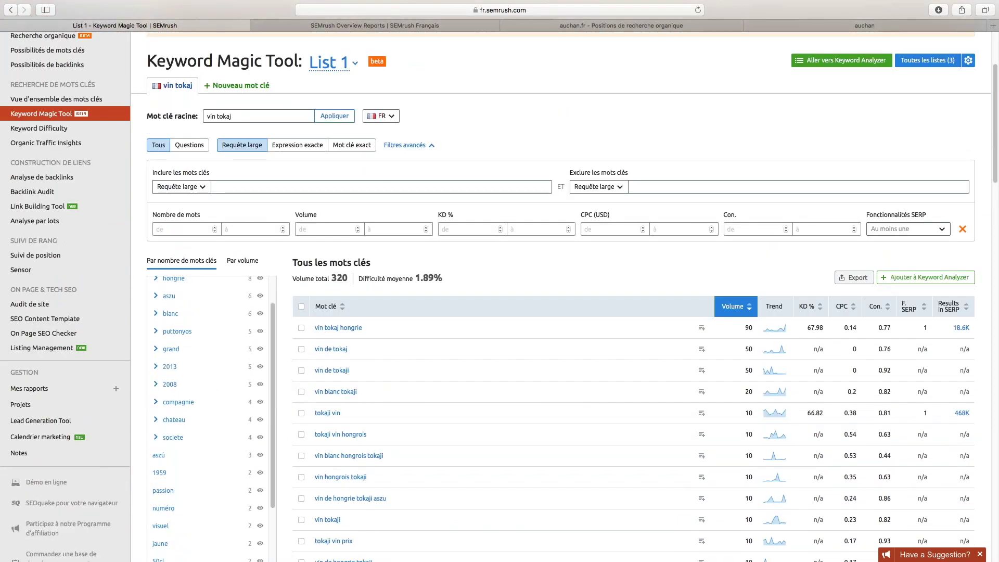
scroll(564, 297, "up", 1)
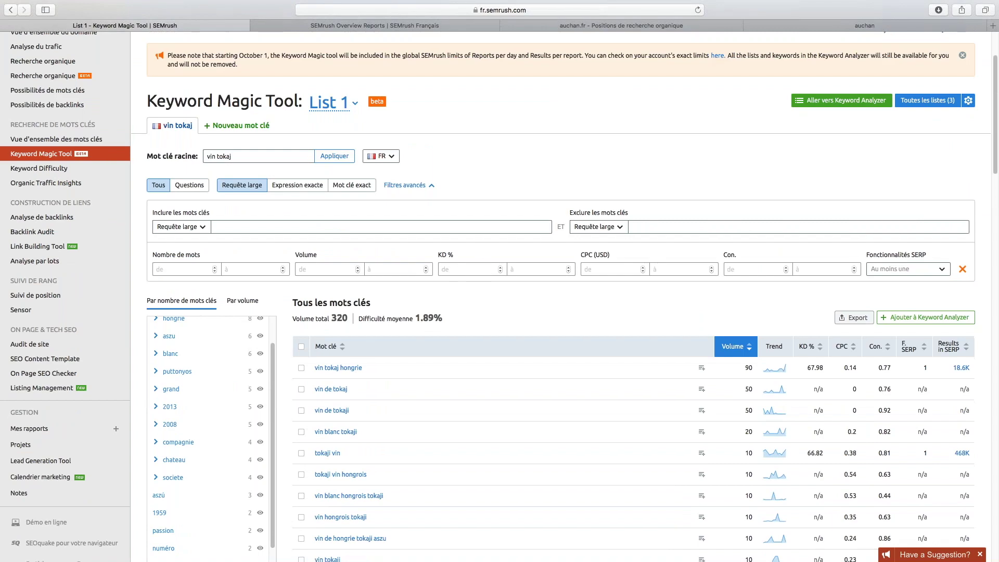
scroll(477, 254, "down", 3)
scroll(159, 403, "up", 2)
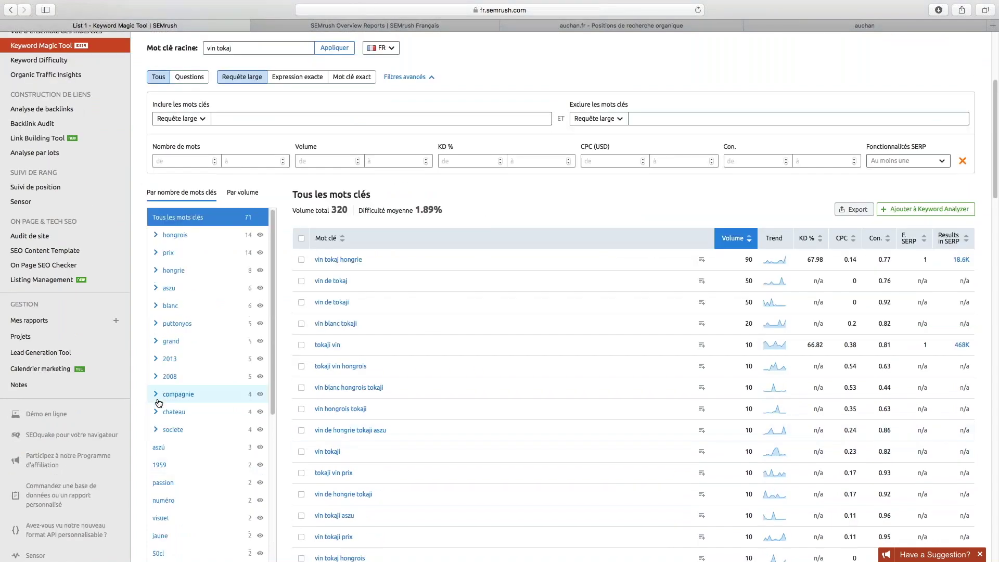
scroll(160, 385, "up", 1)
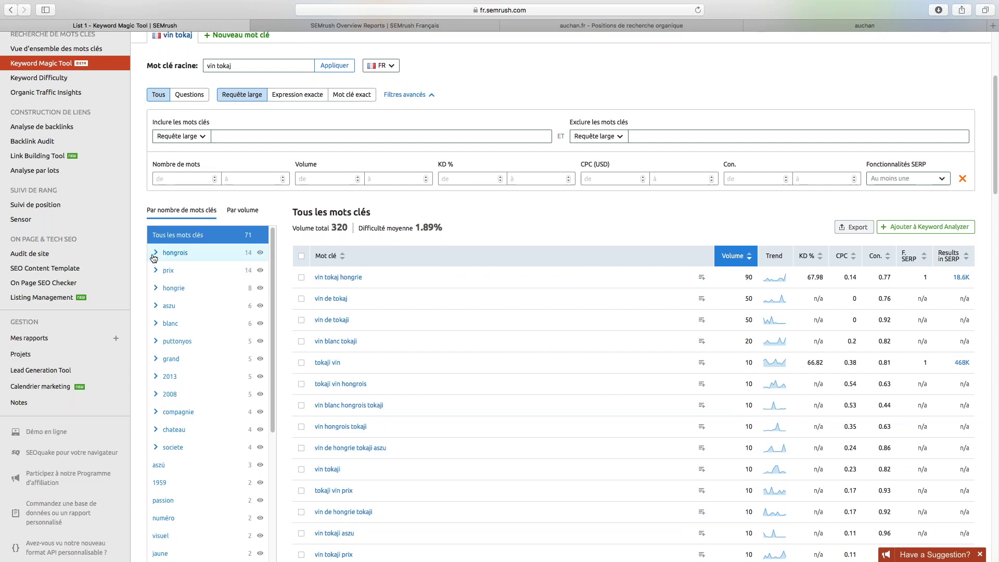
- Expand the hongrois and 2008 keyword groups, view the prix subgroup's keywords, and return to all keywords
left_click(155, 254)
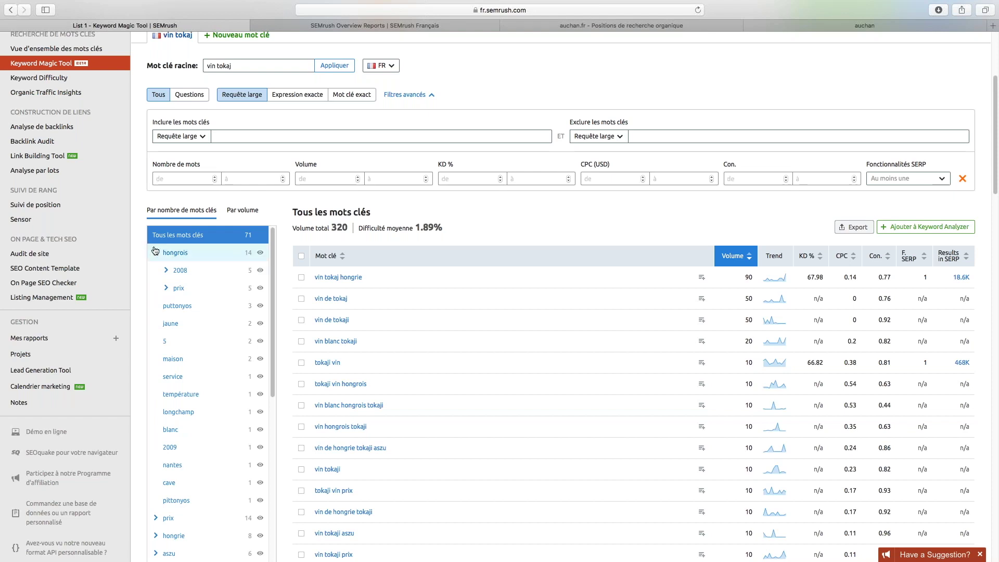
left_click(166, 271)
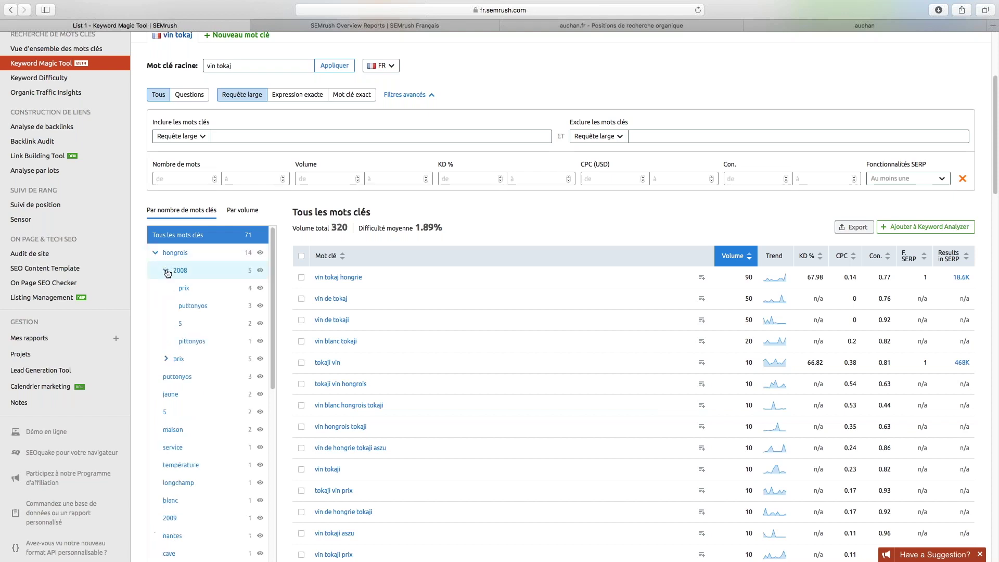
left_click(185, 290)
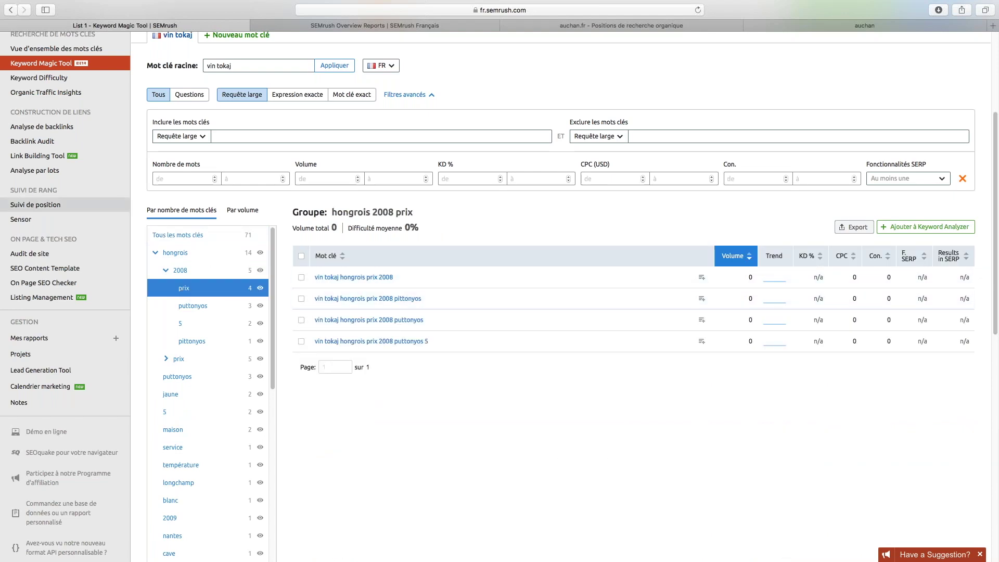
left_click(202, 244)
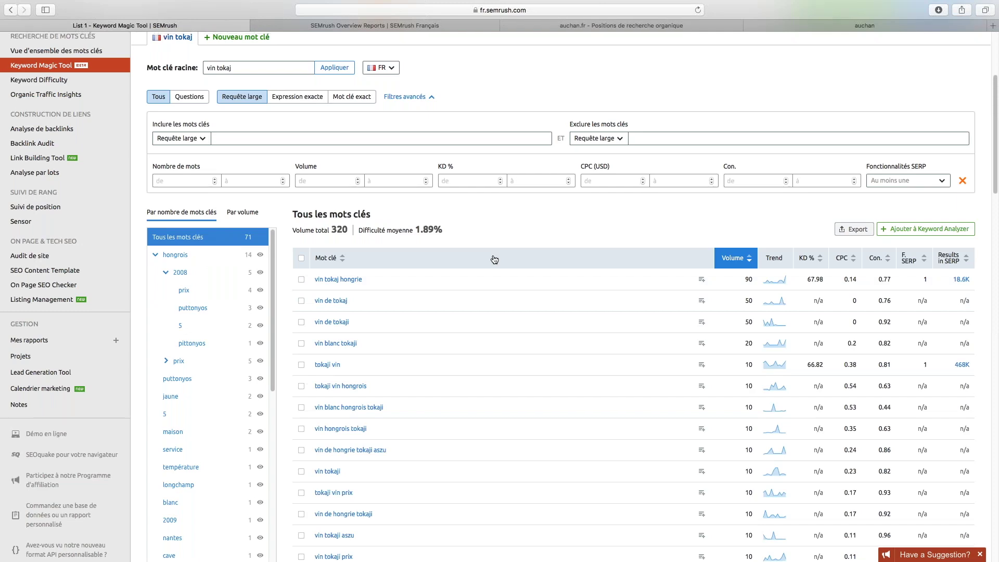
- Add the keywords vin tokaj hongrie, vin de tokaj and vin de tokaji to Keyword Analyzer
scroll(495, 260, "up", 3)
left_click(702, 391)
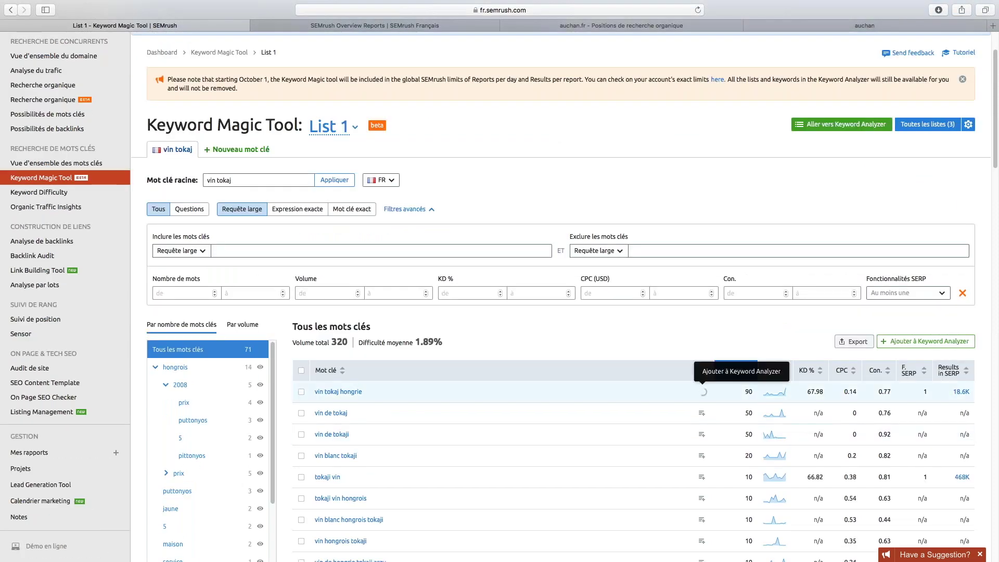
left_click(702, 413)
left_click(702, 435)
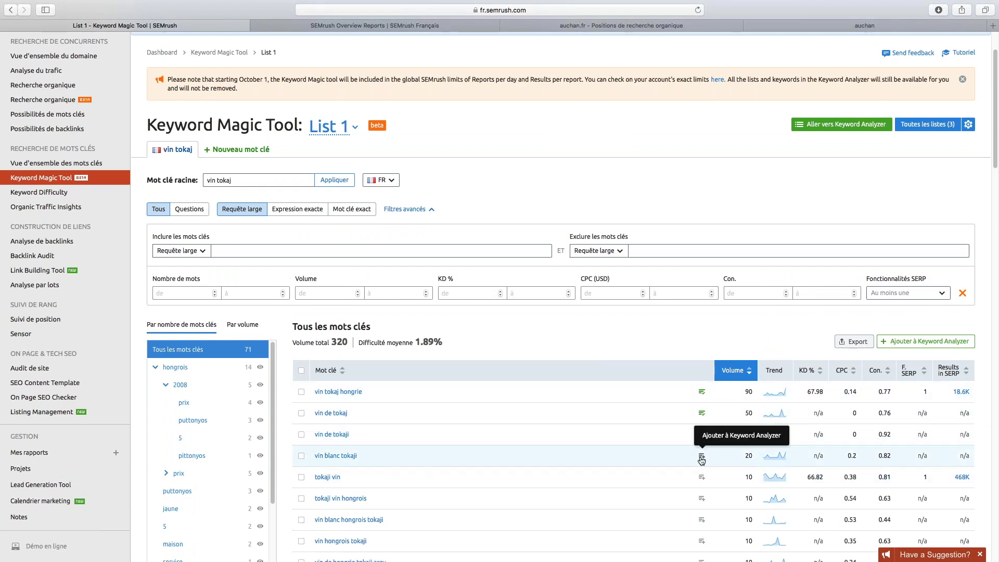
- Open List 1 in Keyword Analyzer and update the metrics of all its keywords
scroll(631, 505, "up", 3)
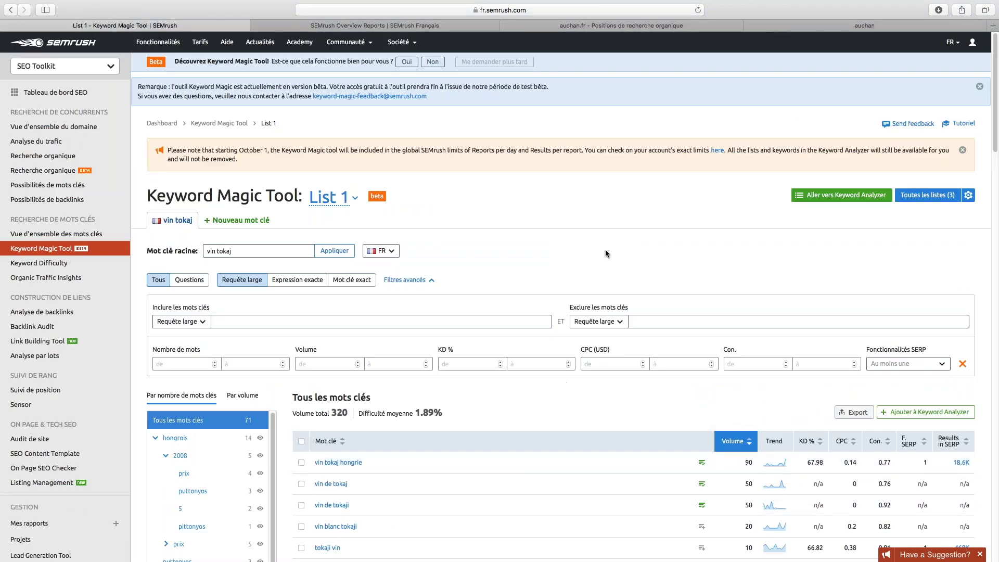
left_click(831, 203)
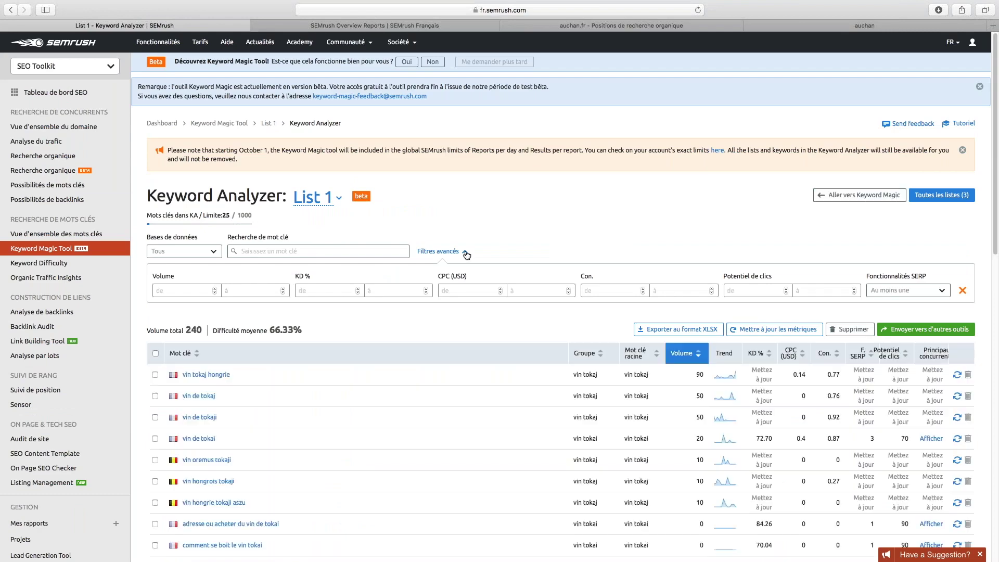
scroll(467, 255, "down", 1)
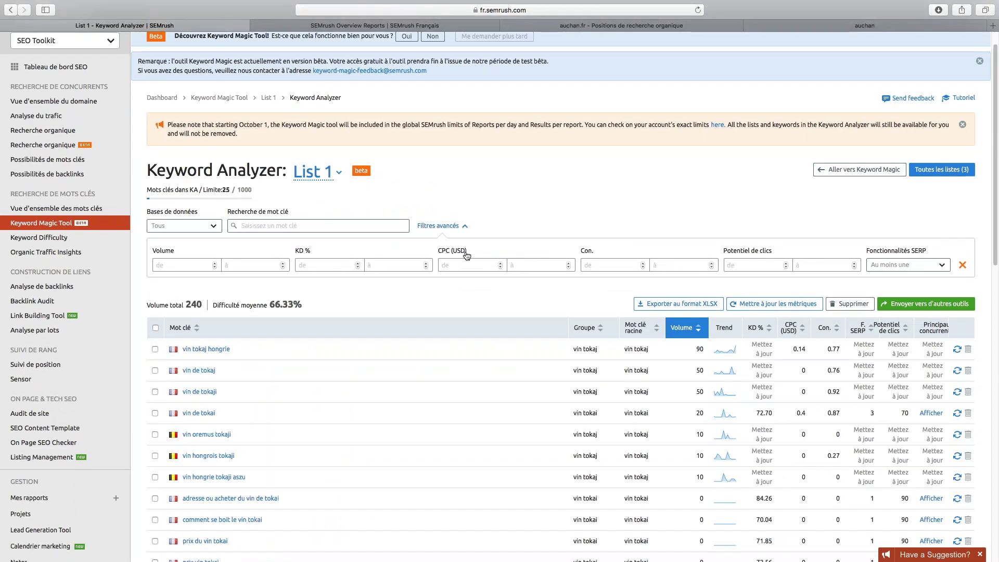
scroll(467, 255, "down", 1)
scroll(676, 330, "up", 2)
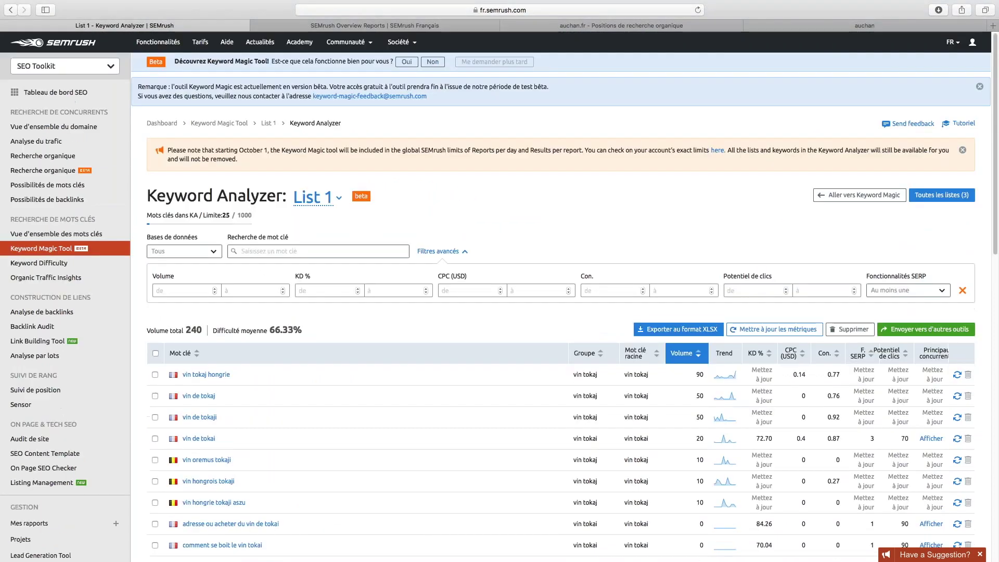
left_click(776, 329)
left_click(774, 345)
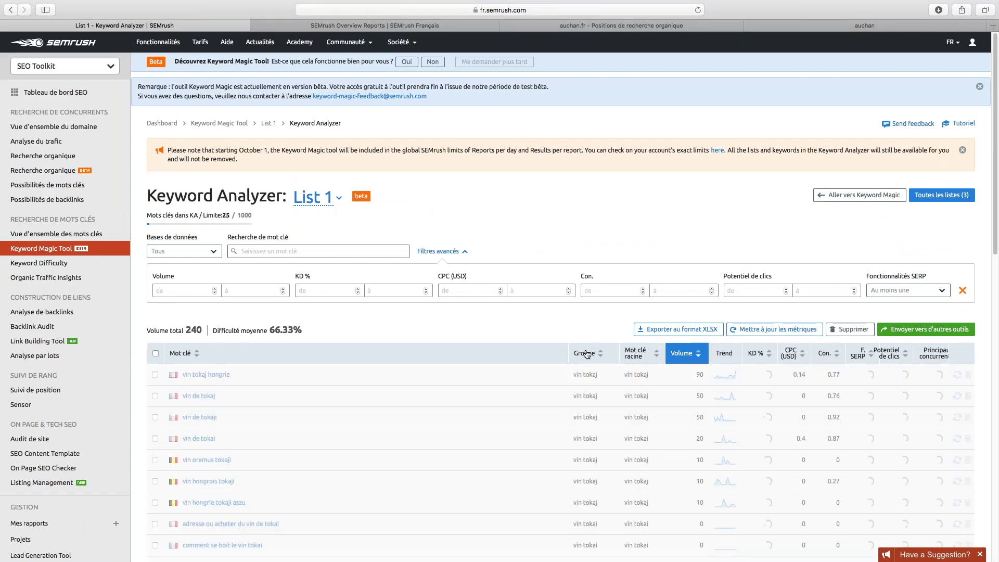
- Review List 1's keyword table in Keyword Analyzer and check which other tools its keywords can be sent to
scroll(585, 351, "down", 3)
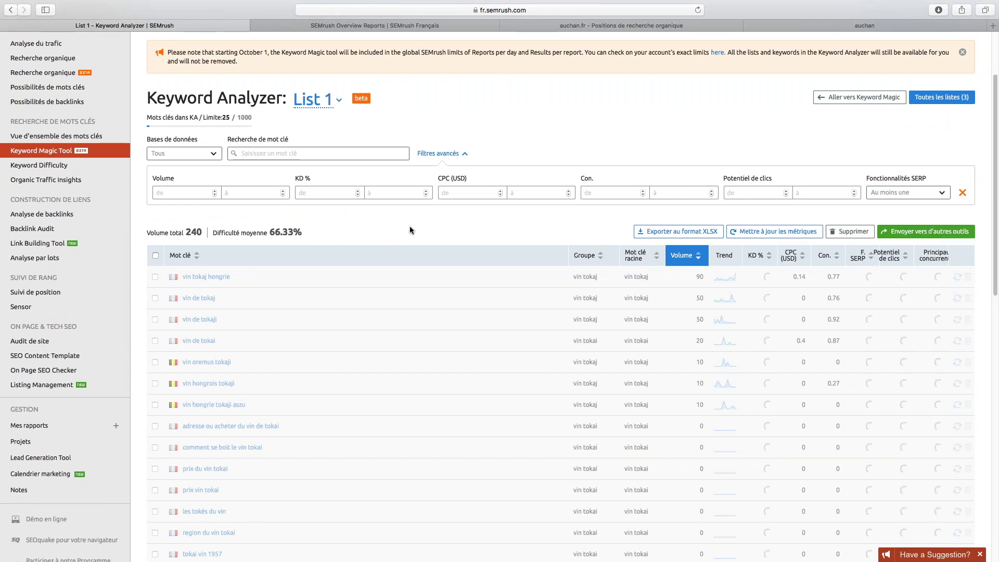
scroll(410, 226, "up", 3)
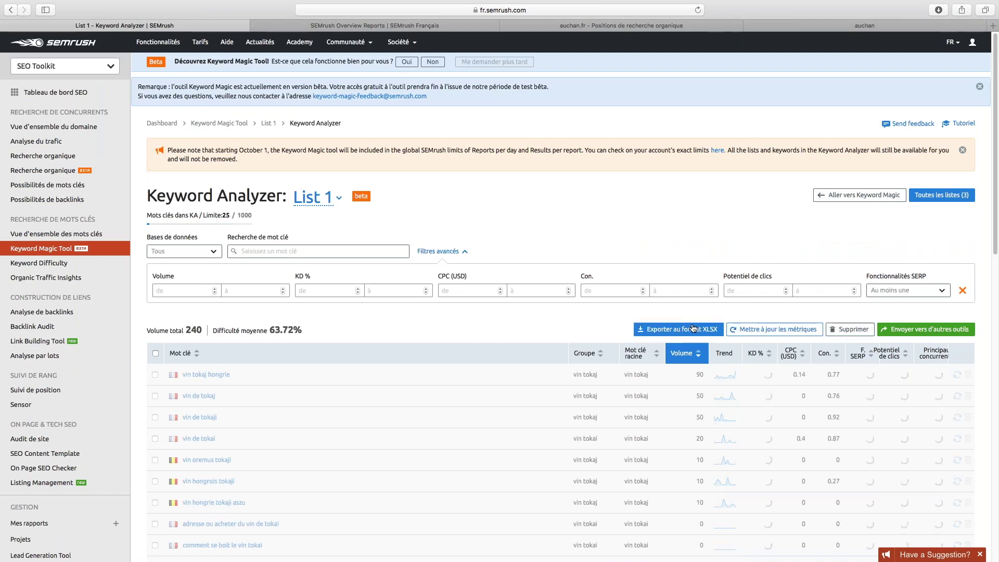
left_click(934, 329)
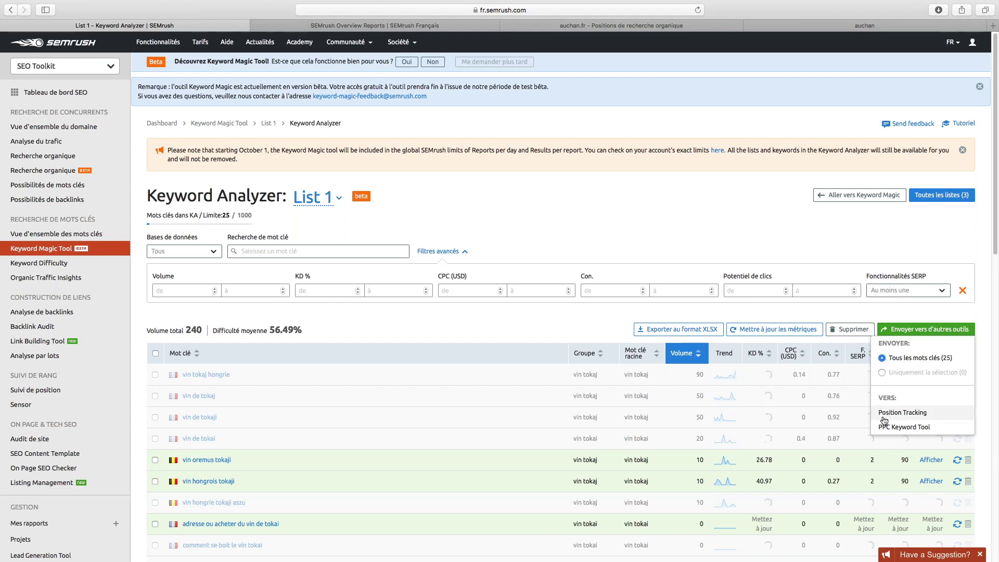
left_click(531, 319)
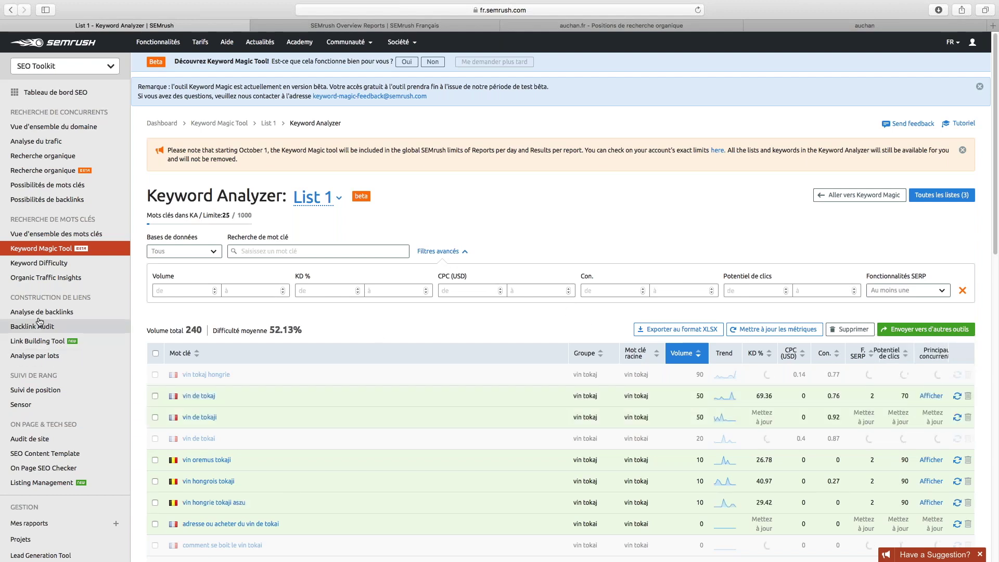
- Open the auchan.fr campaign in Position Tracking and display its tracked devices and locations
left_click(34, 394)
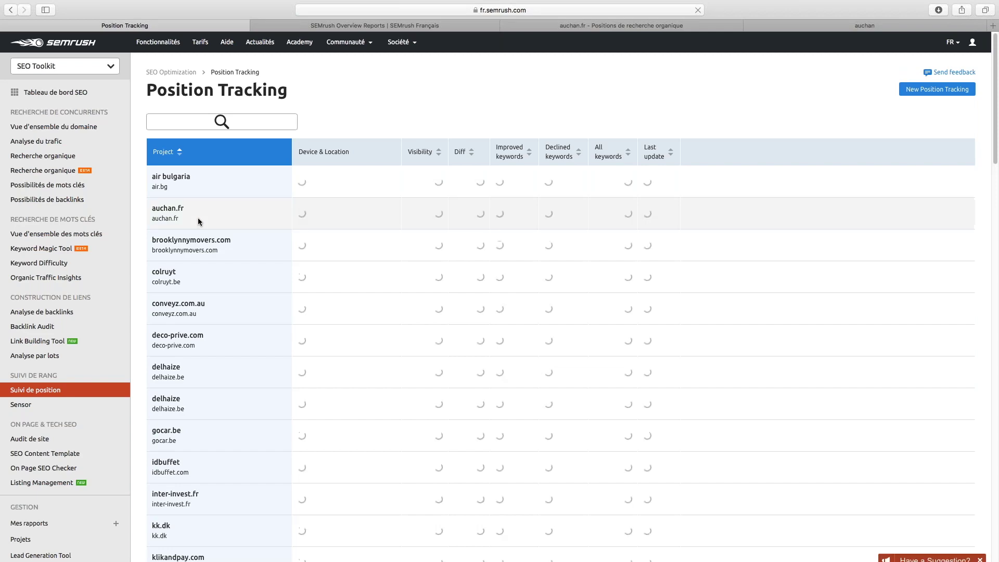
left_click(152, 241)
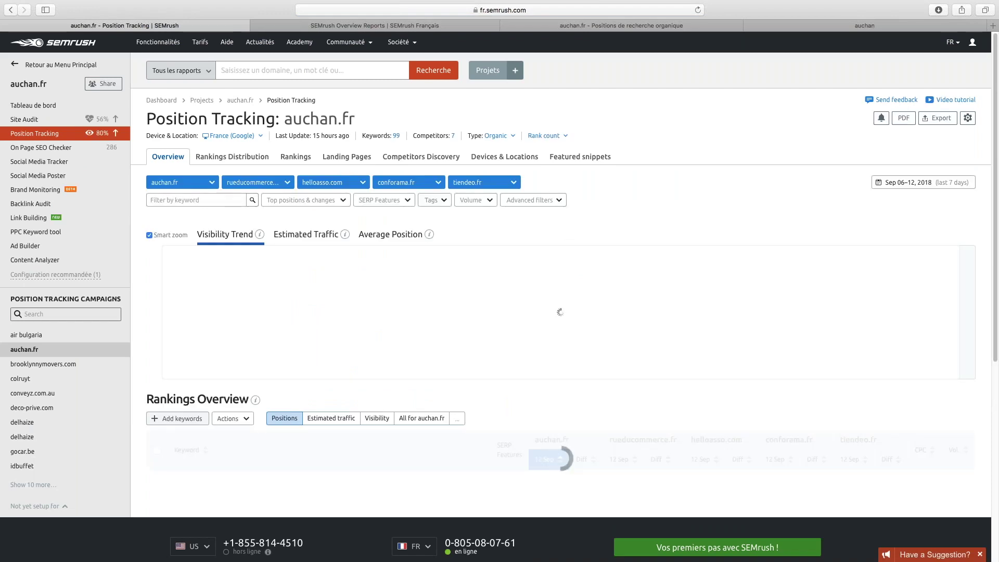
left_click(248, 137)
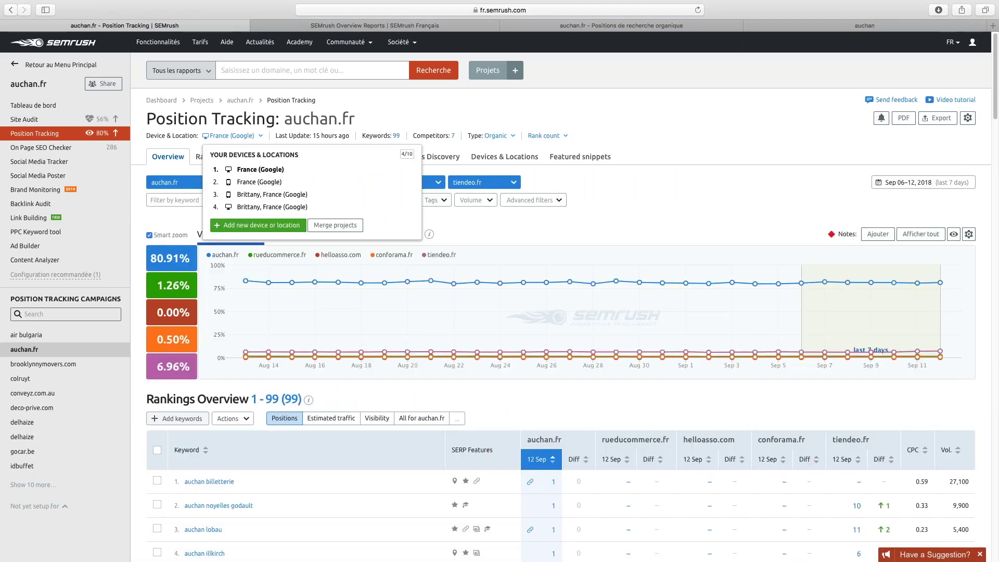
- Try to add a new tracking location for the campaign, choosing Argenteuil, Ile-de-France, France
left_click(240, 226)
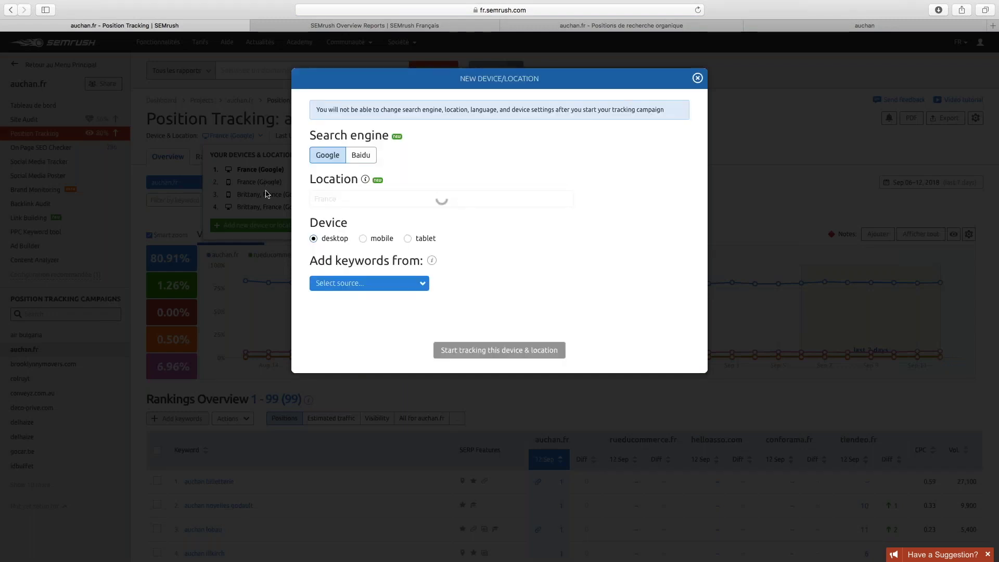
double_click(306, 199)
type("A")
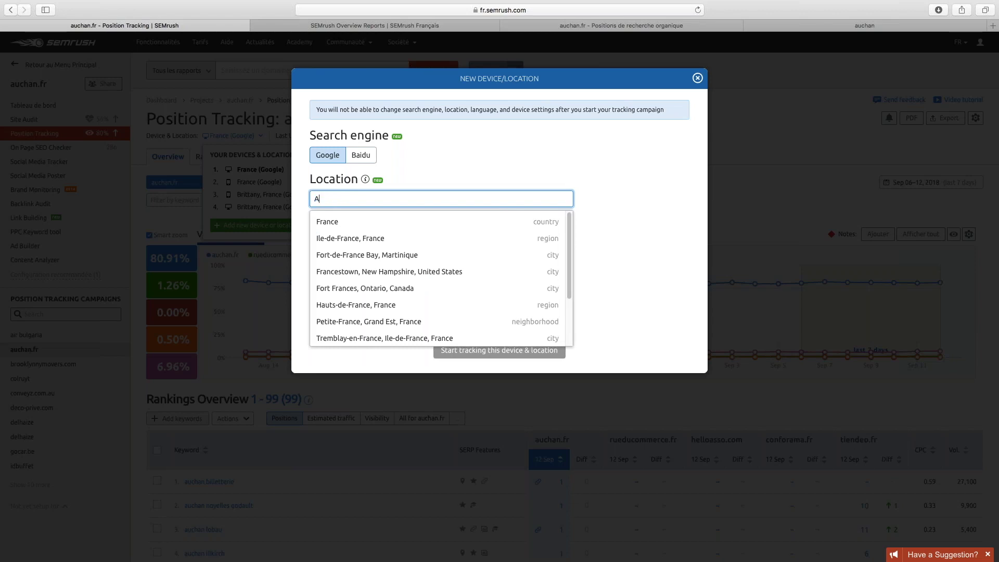
type("rgenteuil")
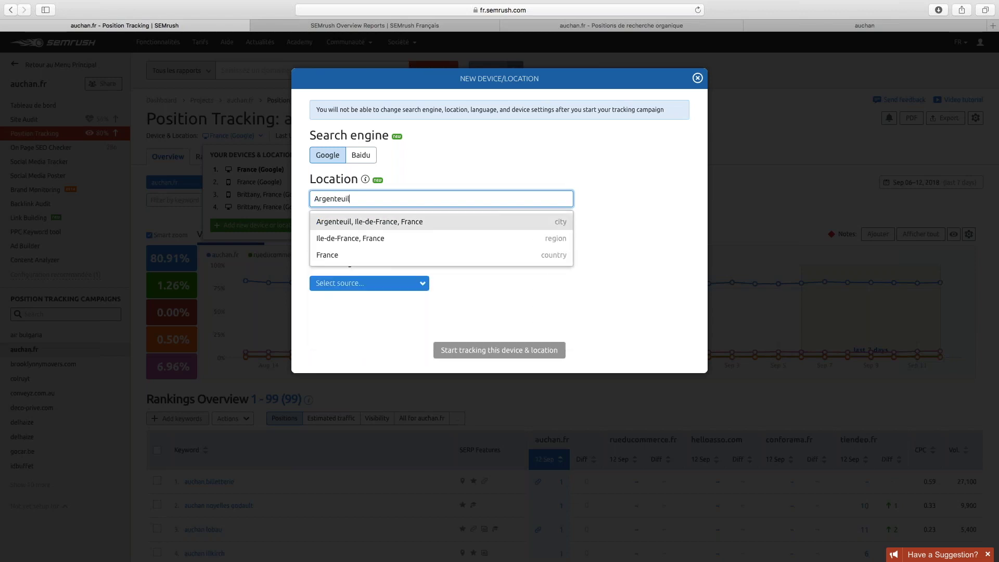
left_click(367, 223)
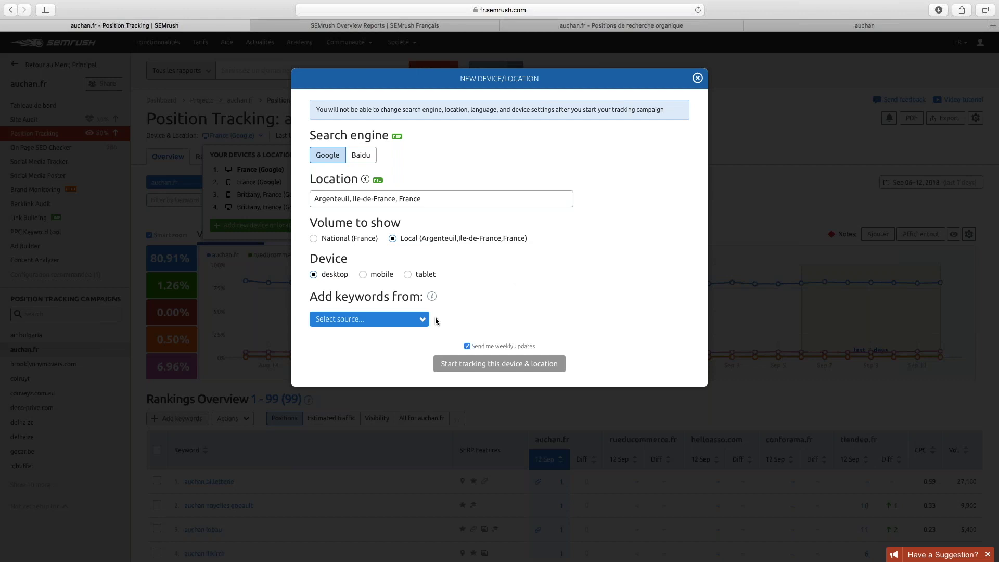
- View the available keyword sources for the new location, and close the setup without starting tracking
left_click(406, 319)
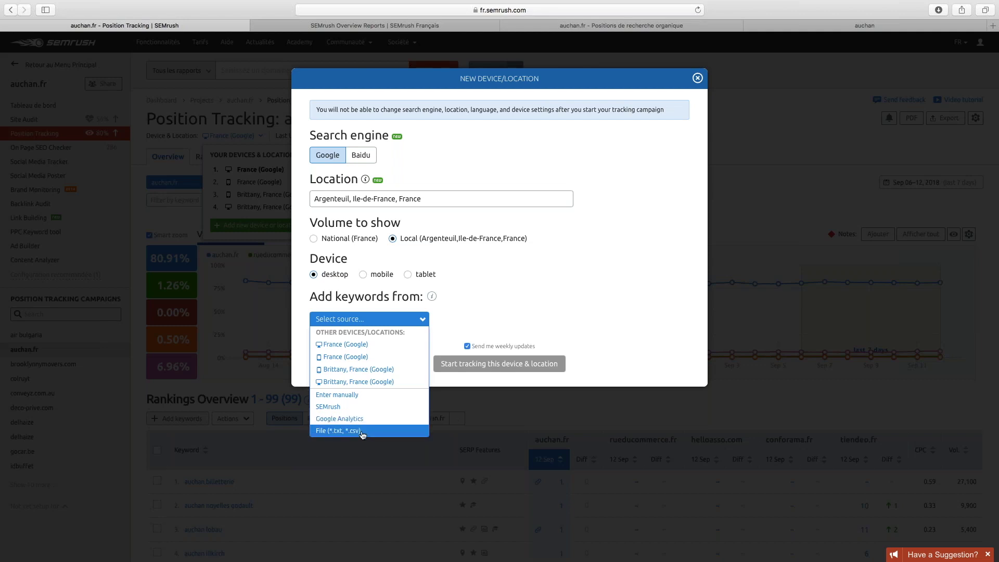
left_click(517, 308)
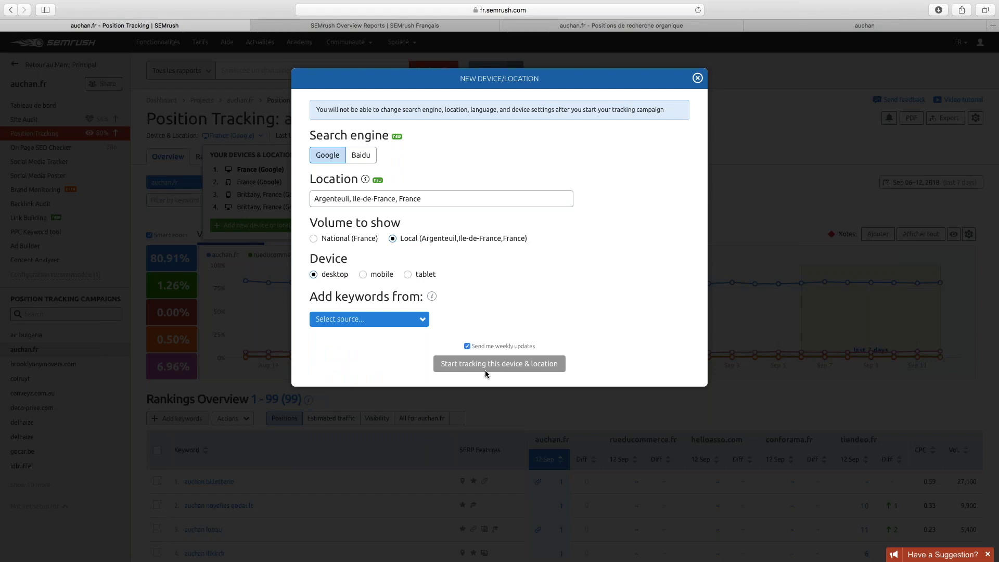
left_click(700, 116)
left_click(647, 141)
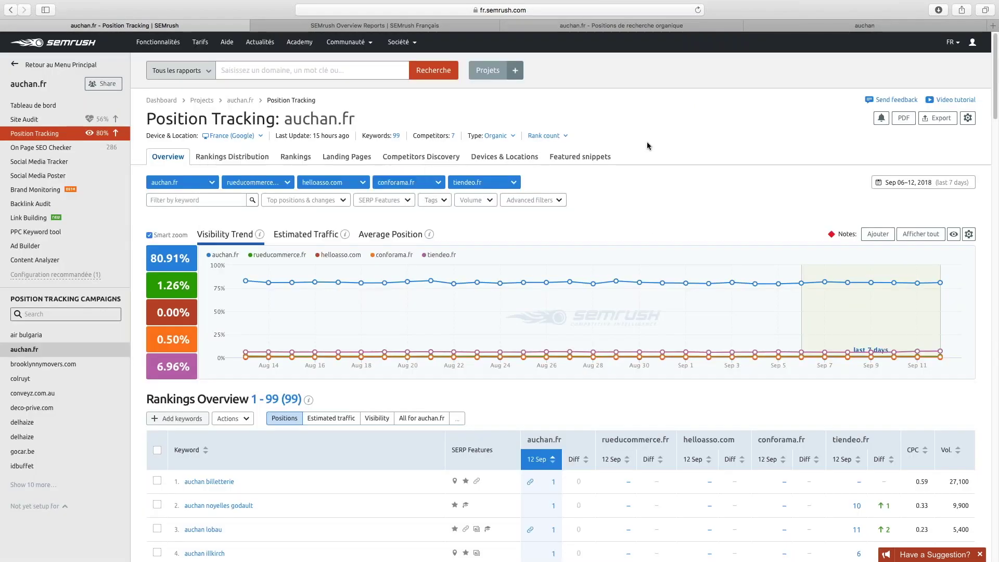
- Browse the suggested organic competitors for the campaign, try adding promoalert.com, and close the settings without updating
scroll(600, 222, "down", 1)
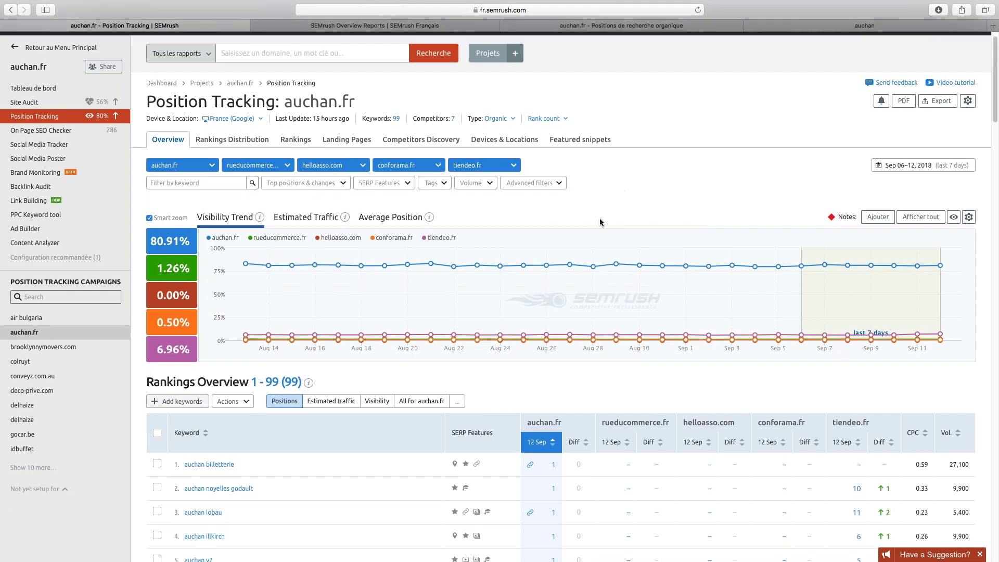
scroll(600, 222, "up", 1)
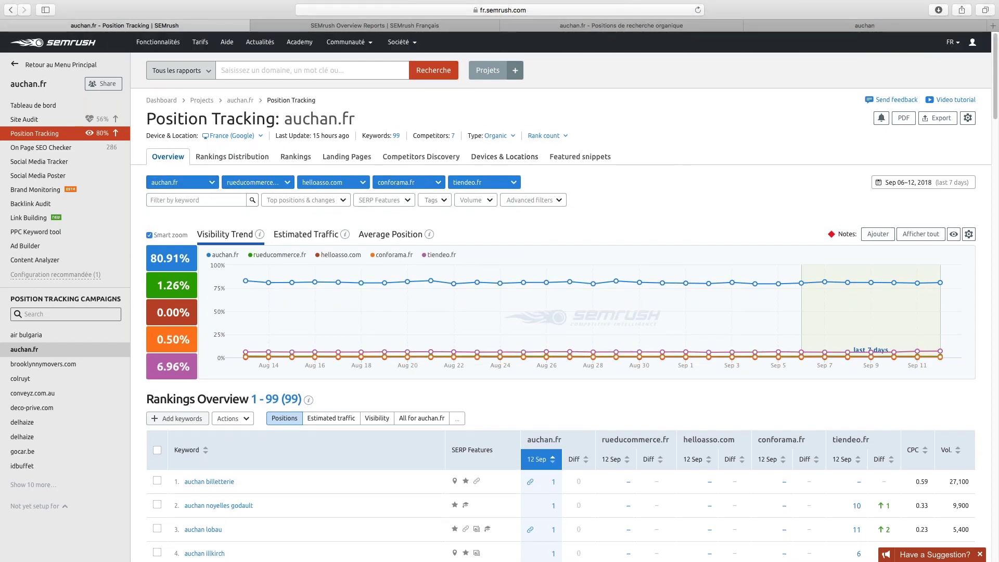
left_click(434, 136)
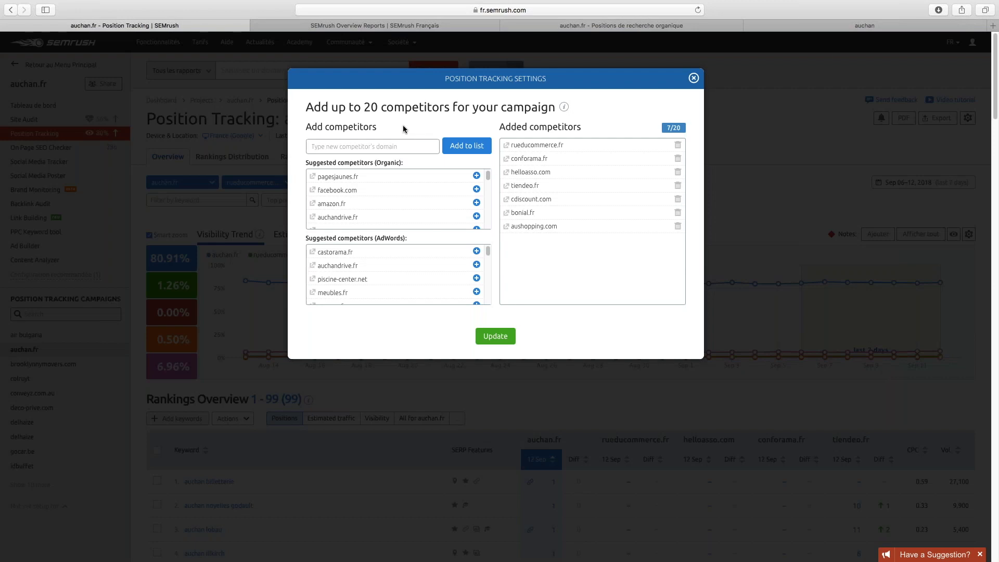
scroll(388, 186, "down", 2)
scroll(388, 186, "up", 2)
scroll(475, 211, "down", 3)
left_click(476, 192)
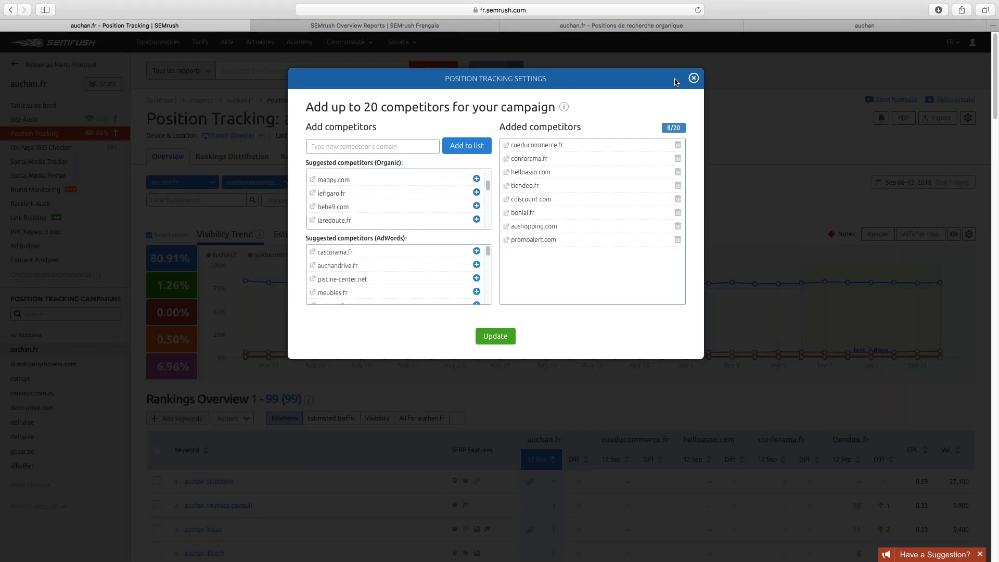
left_click(694, 79)
- View the competitor choices in the conforama.fr slot, and examine the Visibility Trend chart and keyword rankings
left_click(408, 182)
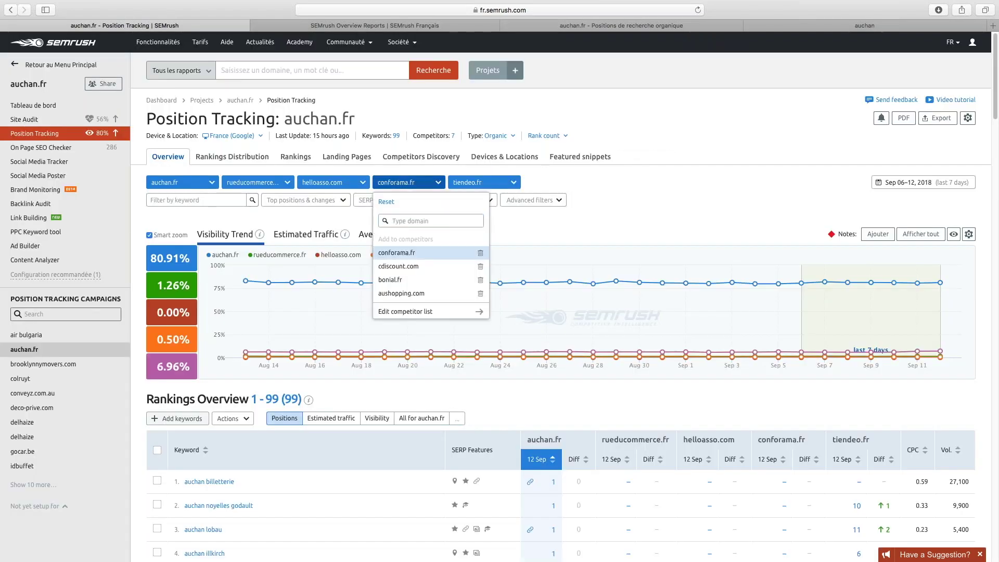
left_click(409, 182)
mouse_move(413, 312)
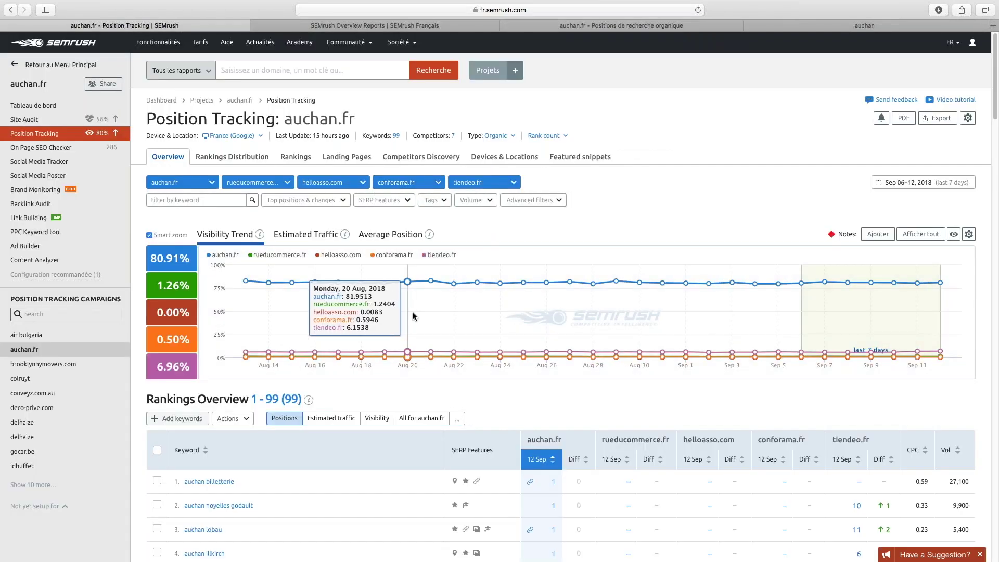
scroll(413, 312, "down", 1)
scroll(414, 312, "down", 3)
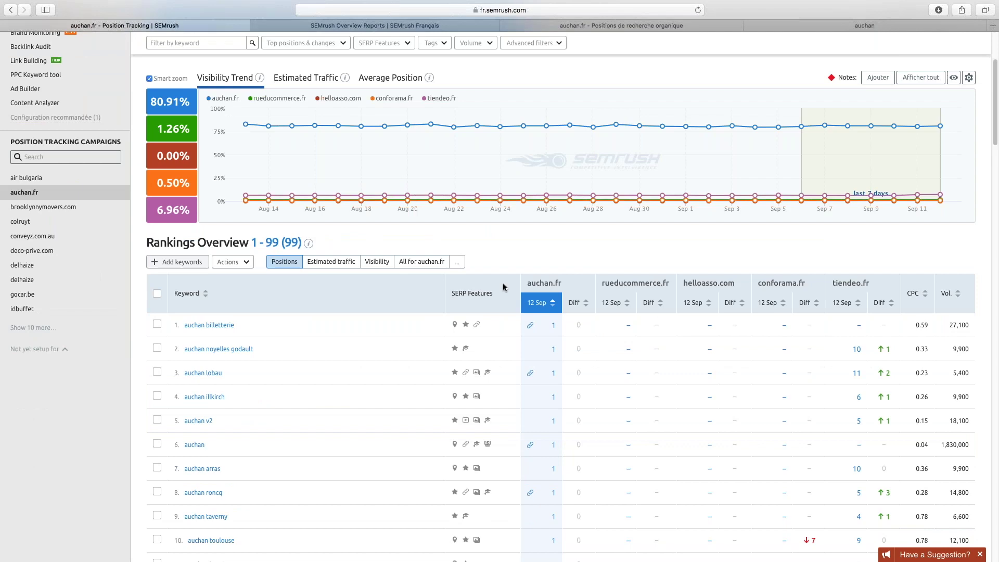
scroll(503, 263, "up", 3)
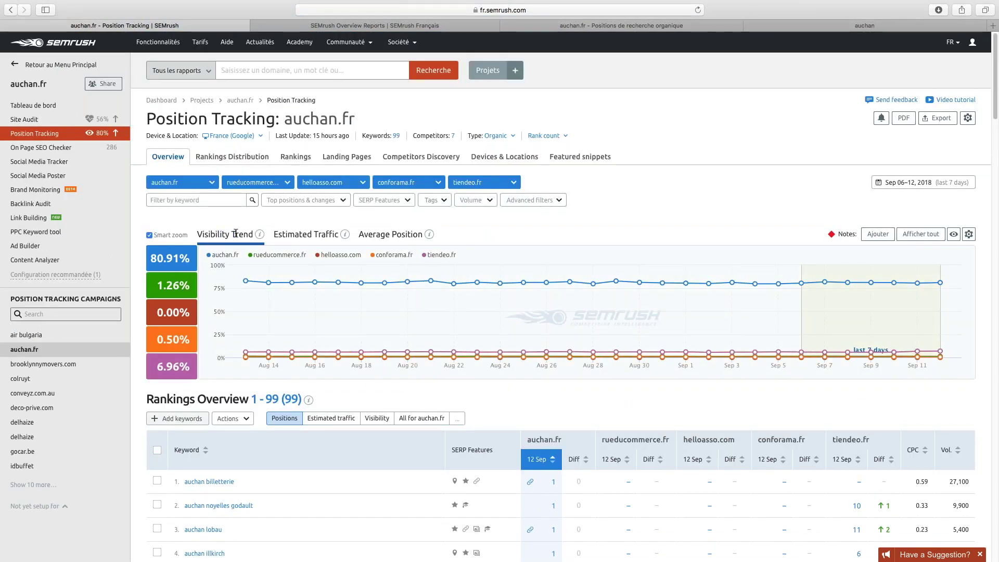
- Show the Estimated Traffic trend for auchan.fr and its competitors, and look through the rankings below it
left_click(305, 235)
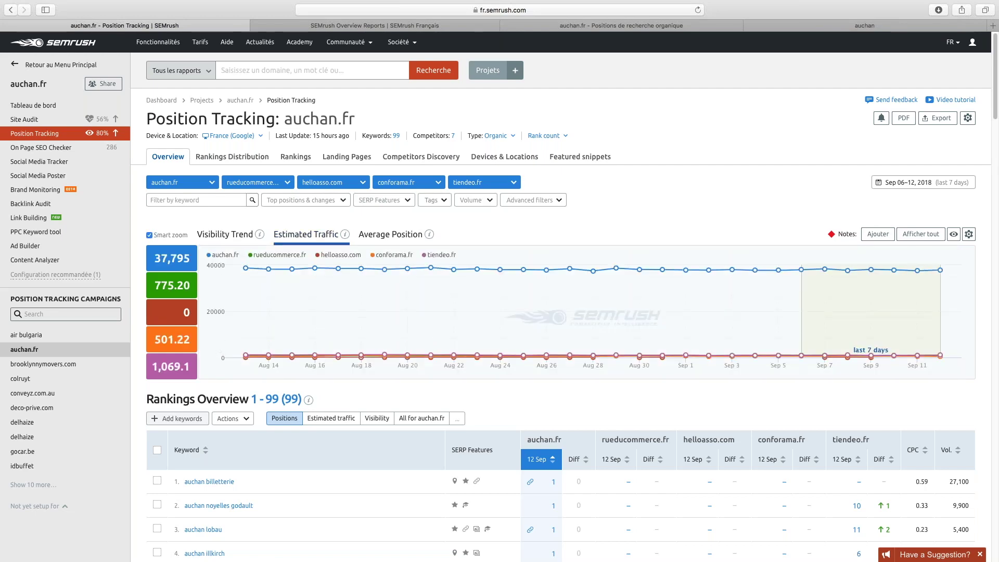
scroll(341, 373, "down", 5)
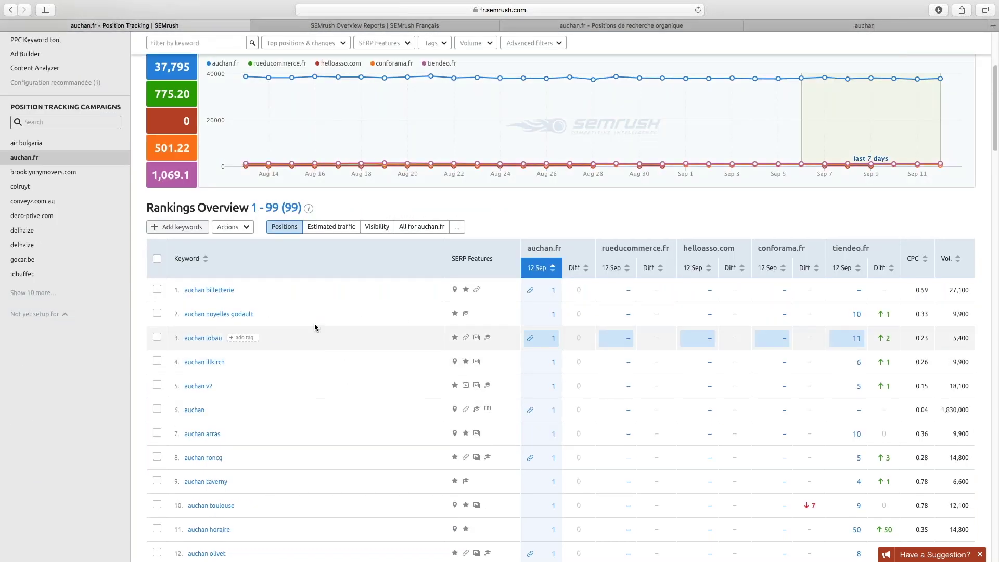
scroll(289, 469, "up", 1)
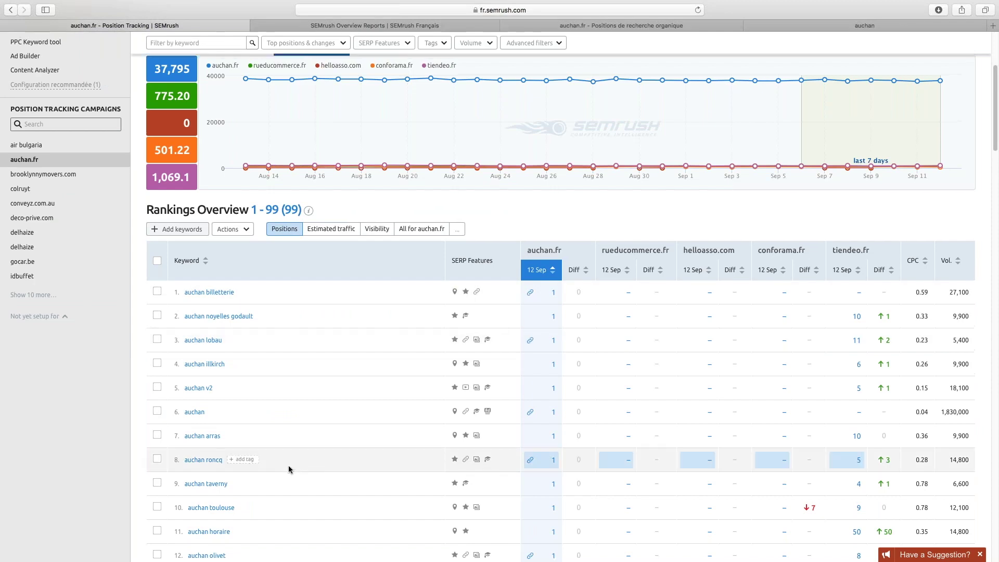
scroll(290, 469, "up", 5)
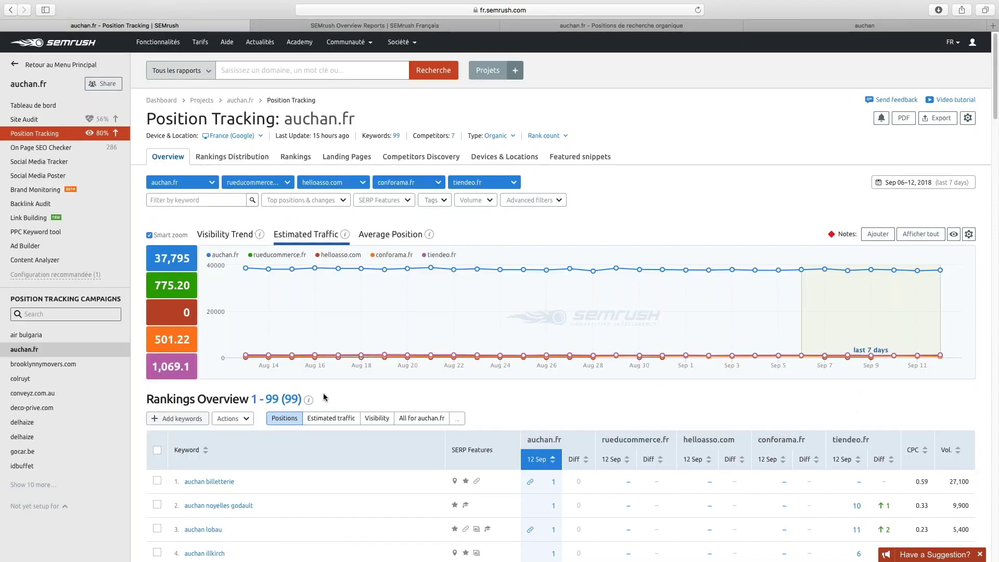
- Show the Average Position trend and compare the tracked keywords' positions for auchan.fr and its competitors
left_click(390, 234)
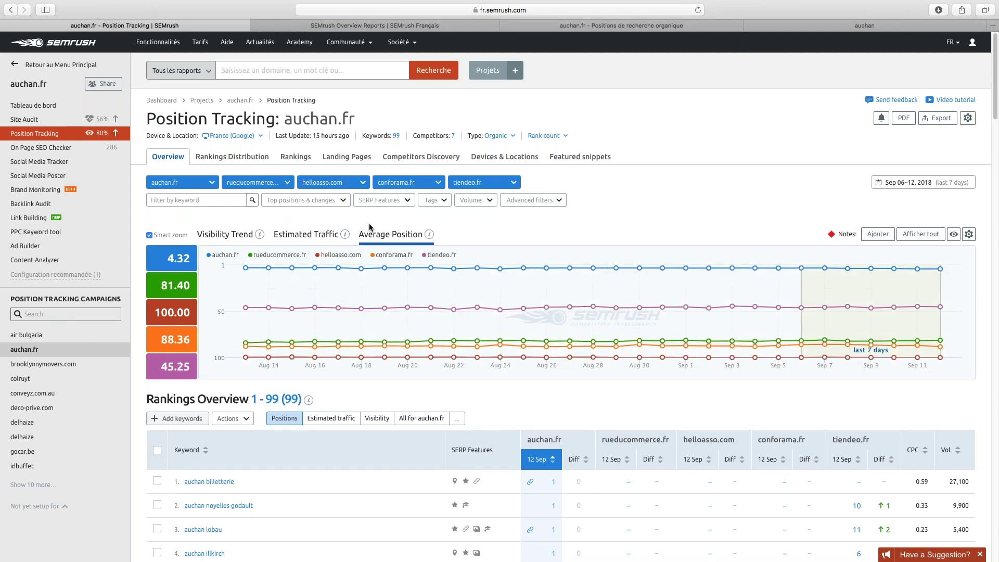
scroll(370, 223, "down", 1)
scroll(537, 239, "down", 3)
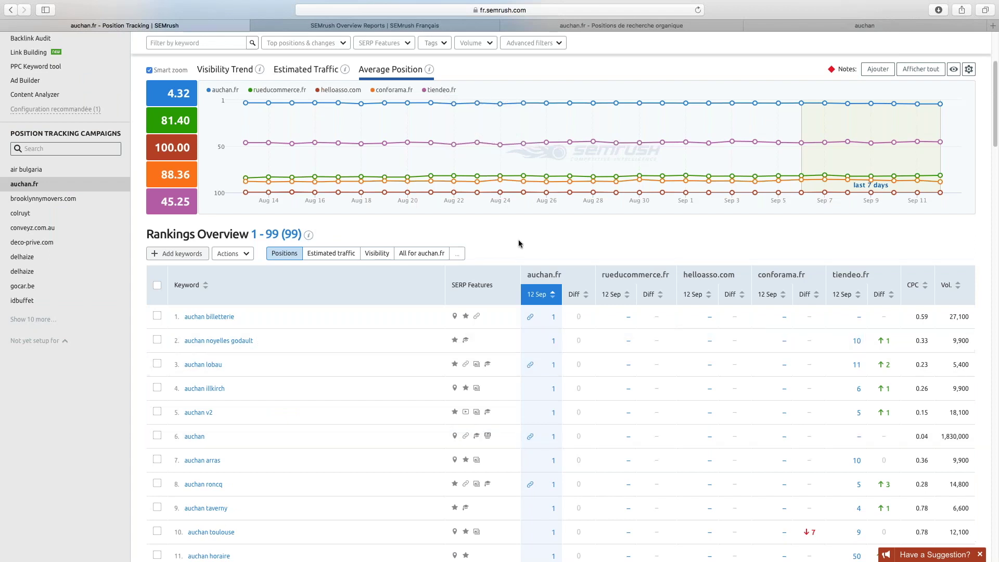
scroll(519, 249, "down", 1)
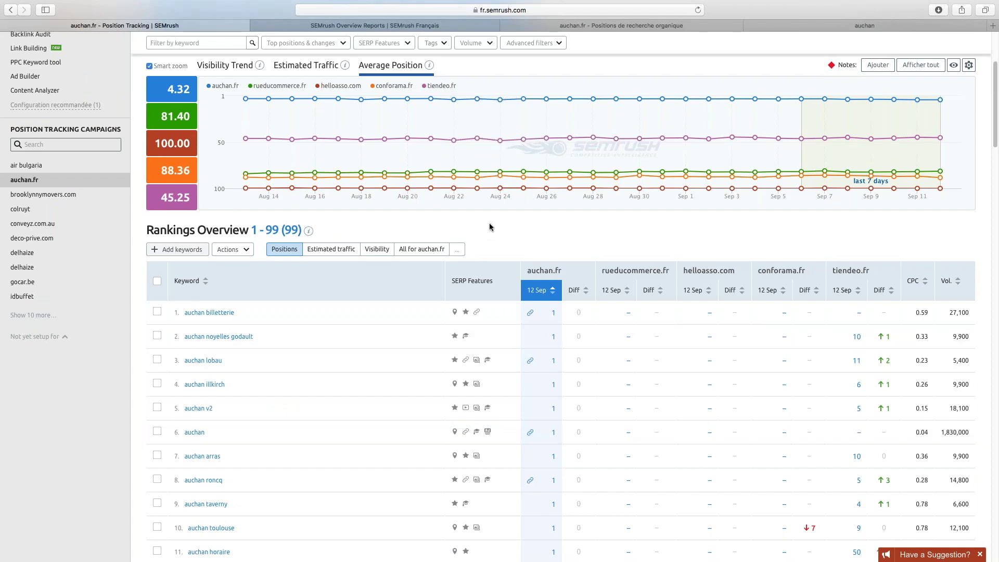
scroll(489, 227, "up", 2)
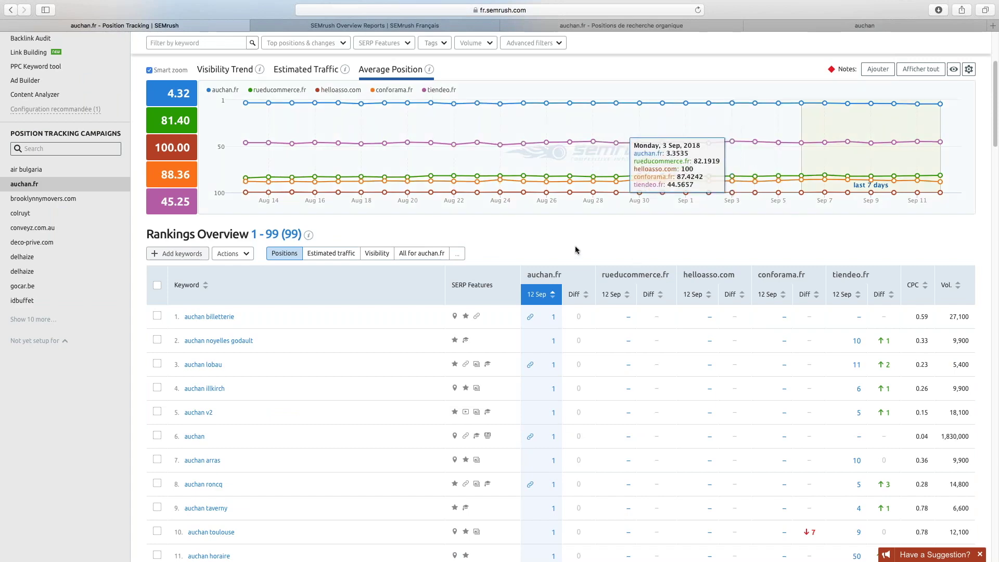
scroll(576, 246, "down", 2)
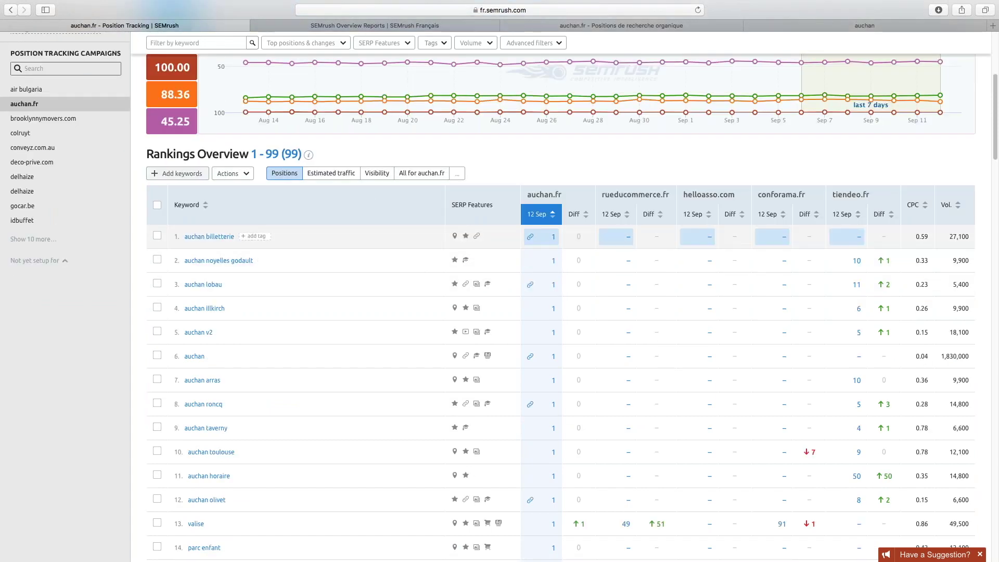
scroll(321, 275, "down", 3)
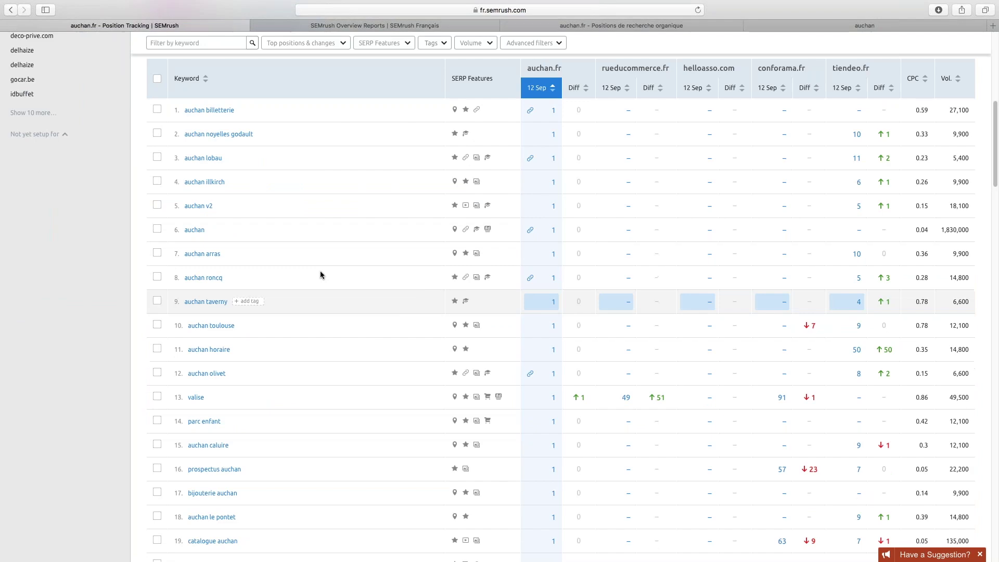
- Check the SERP features of the keyword auchan illkirch and open the SERP for auchan.fr's 12 September position
scroll(317, 287, "up", 4)
scroll(261, 313, "down", 1)
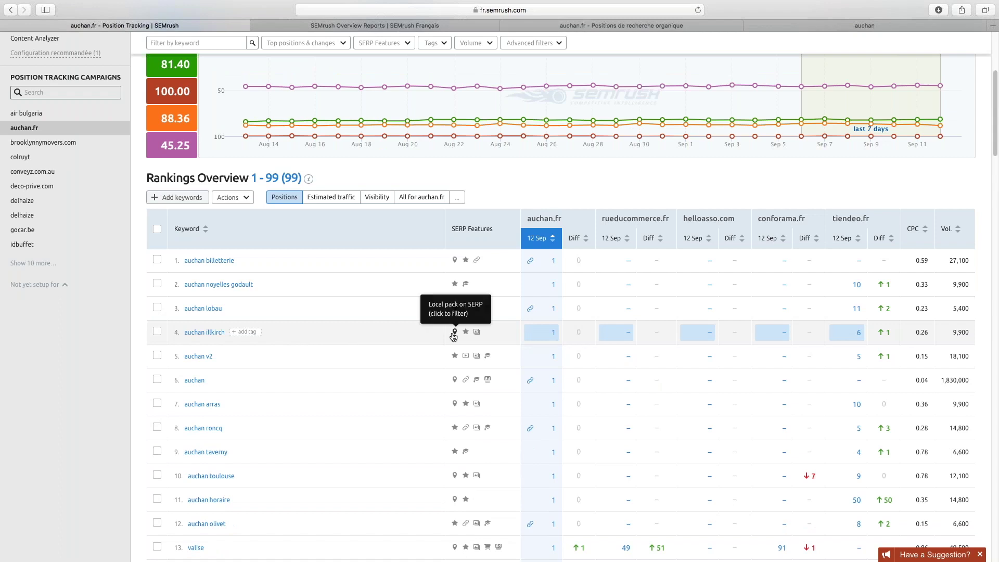
left_click(554, 336)
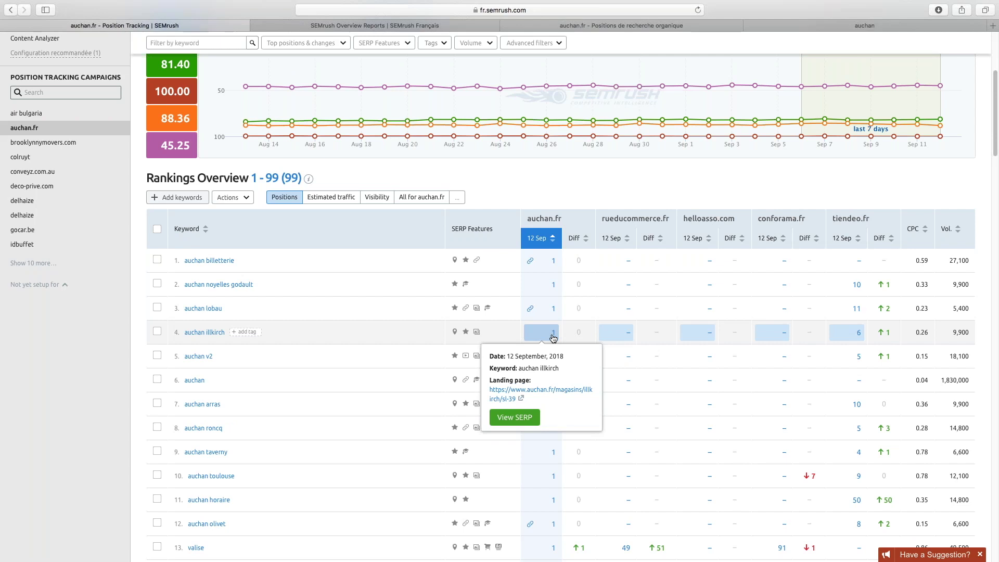
left_click(528, 419)
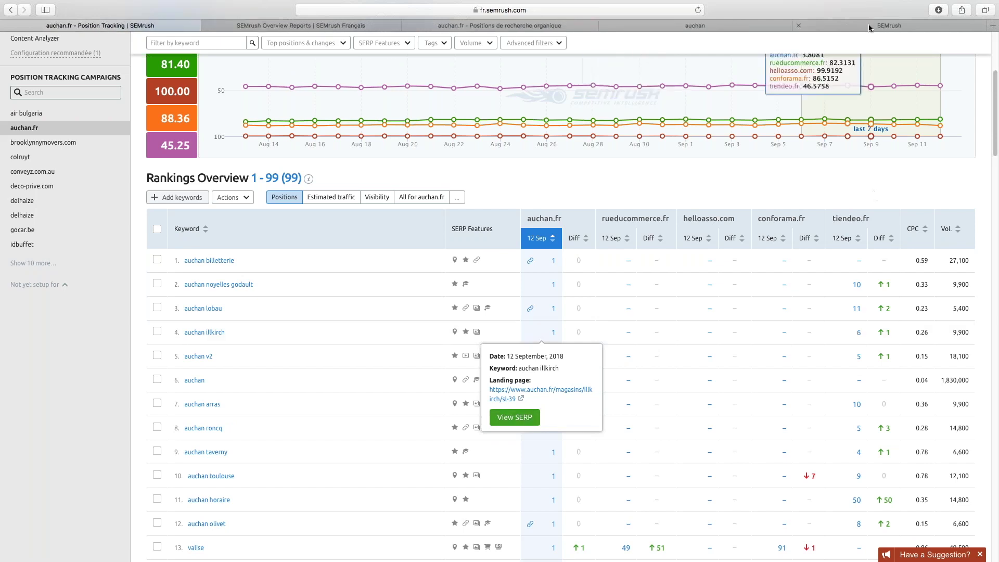
- Look over the cached google.fr results page for auchan illkirch and return to the auchan.fr Position Tracking report
key("super+shift+l")
key("super+shift+l")
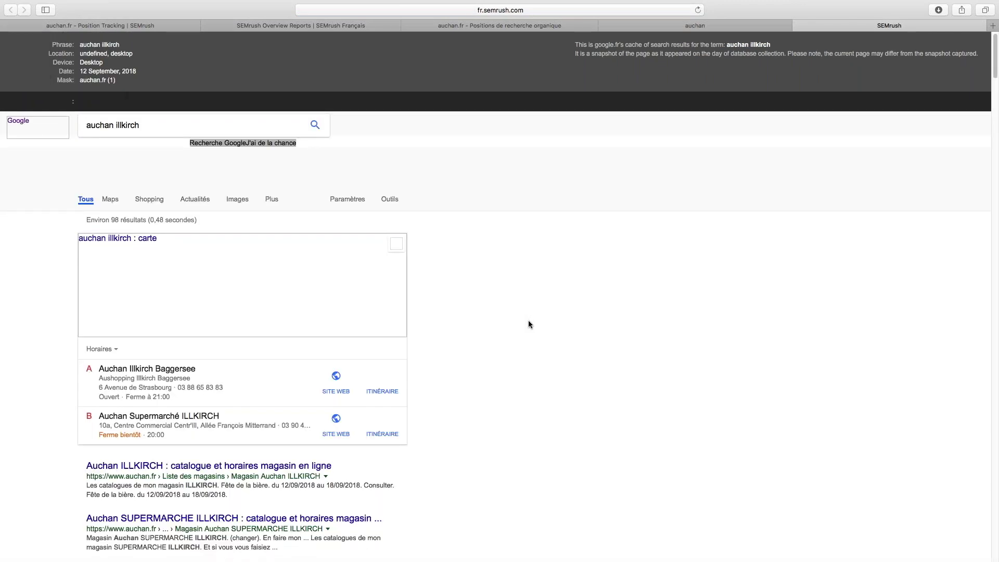
scroll(529, 324, "down", 5)
scroll(529, 324, "up", 5)
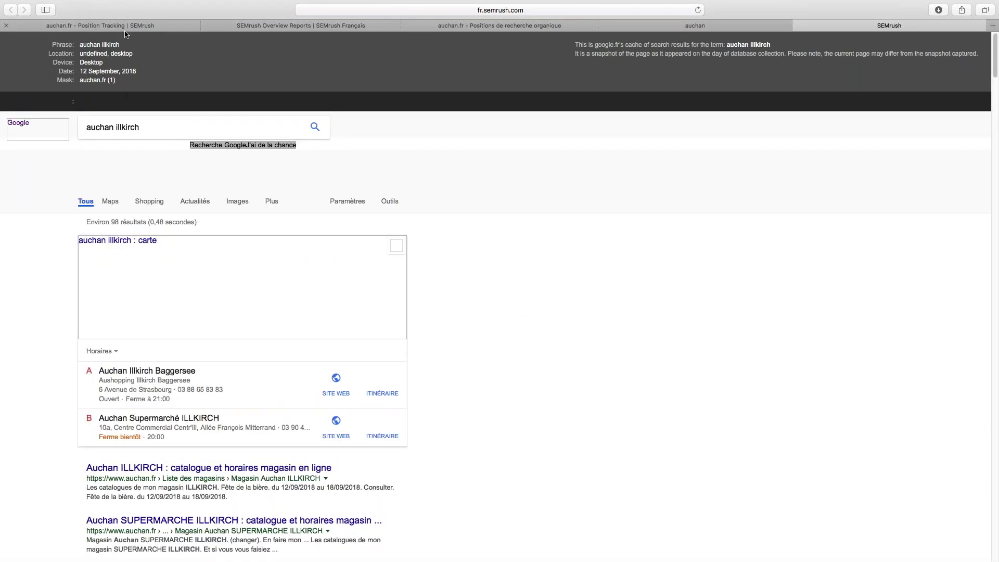
left_click(125, 30)
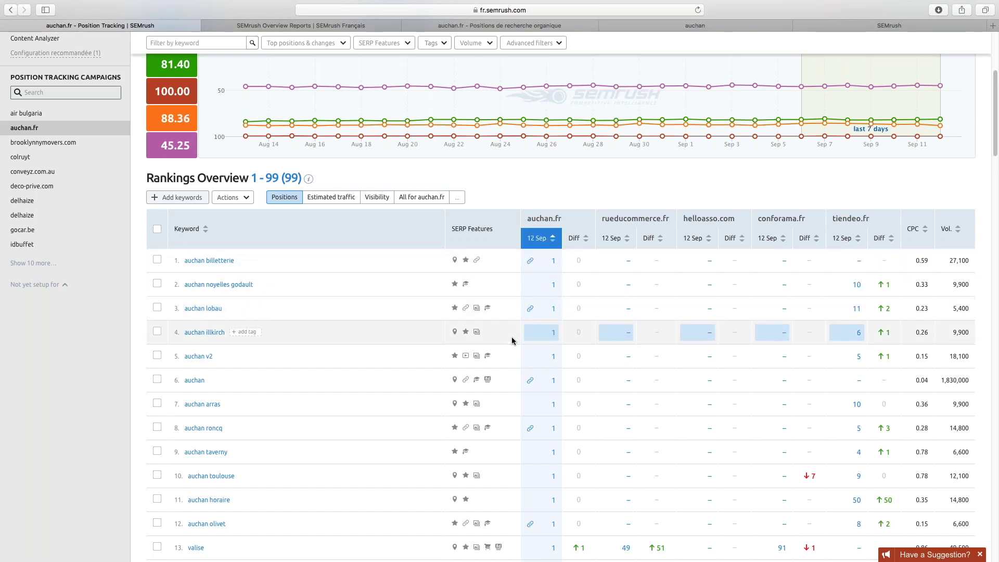
- Set the Position Tracking overview to the custom period Aug 01 to Sep 12, 2018
scroll(512, 341, "up", 5)
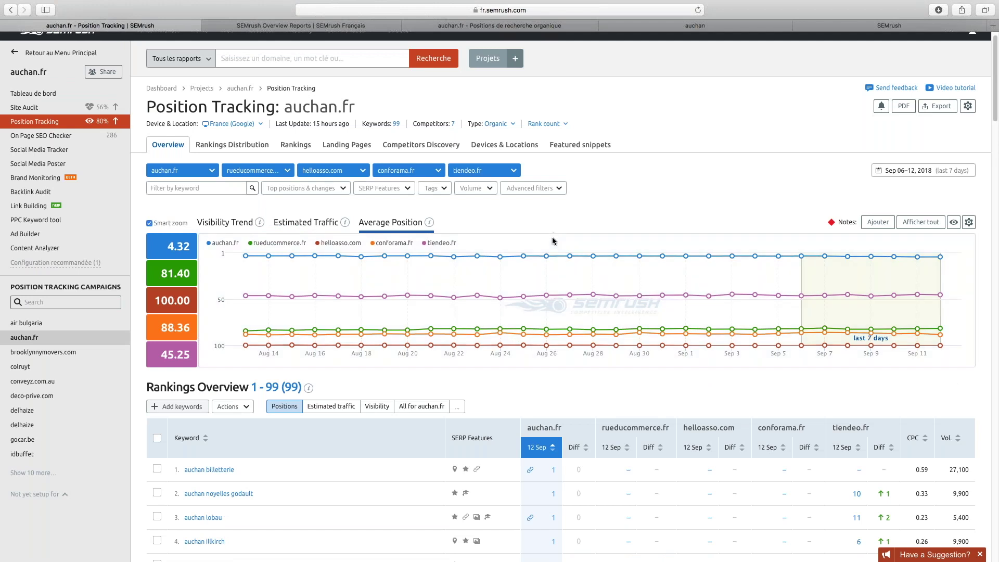
left_click(923, 170)
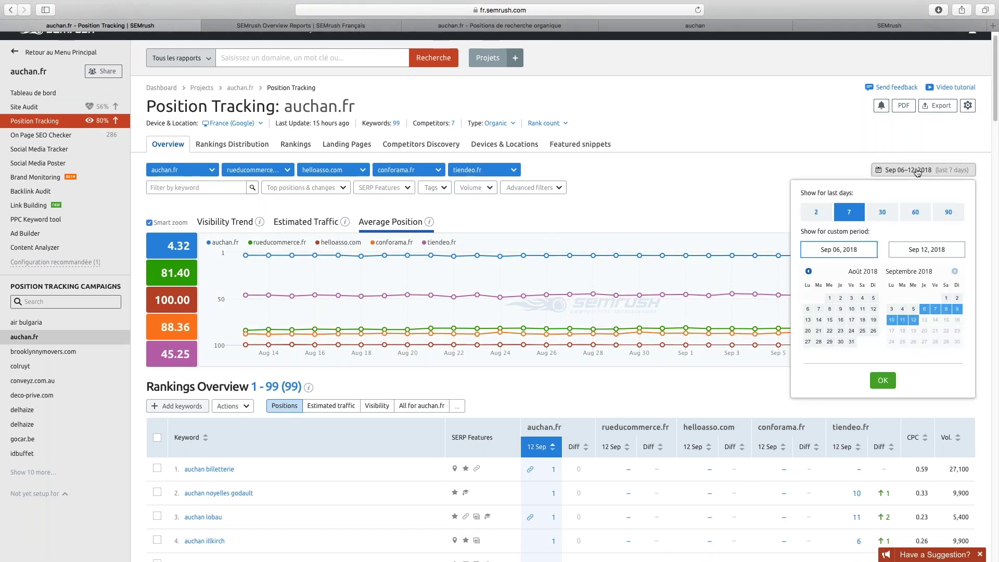
left_click(829, 299)
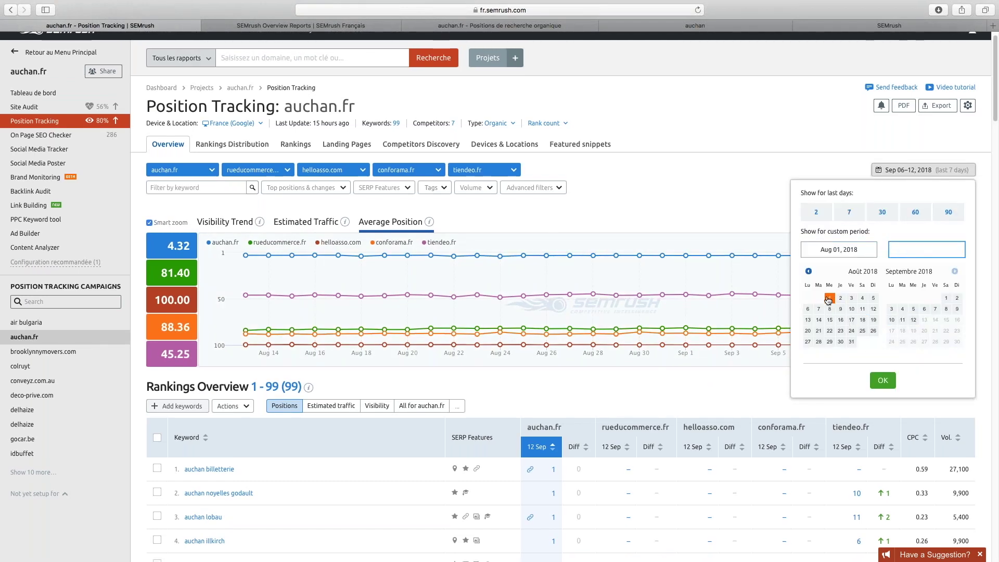
left_click(914, 320)
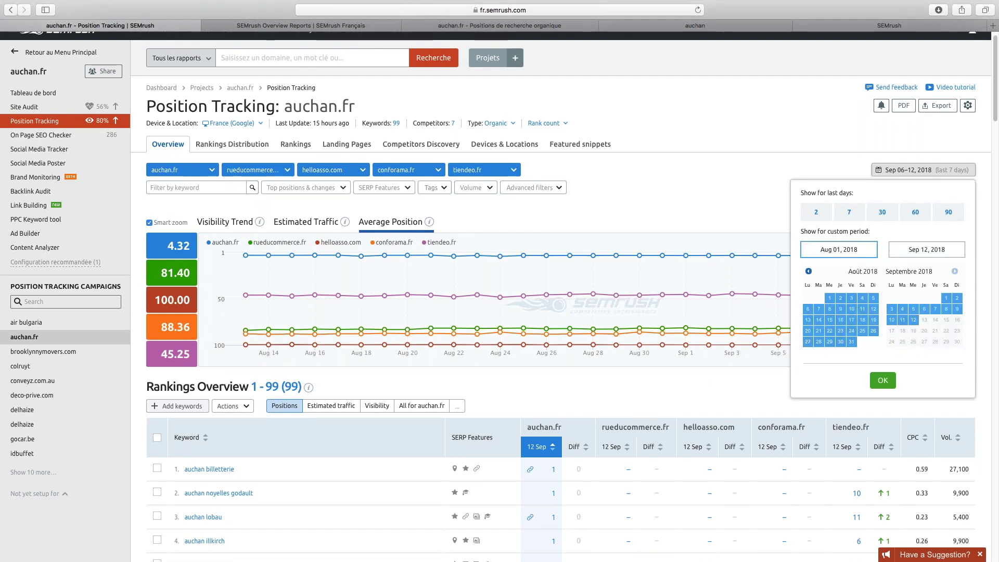
left_click(883, 380)
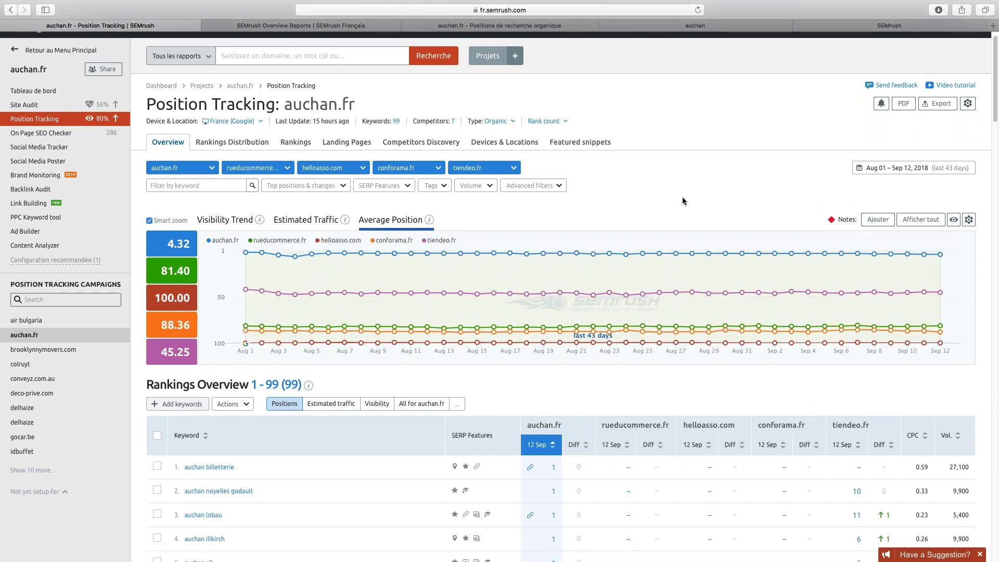
- Examine the keyword position changes and the Average Position chart for auchan.fr and its competitors over the selected period
scroll(682, 200, "down", 3)
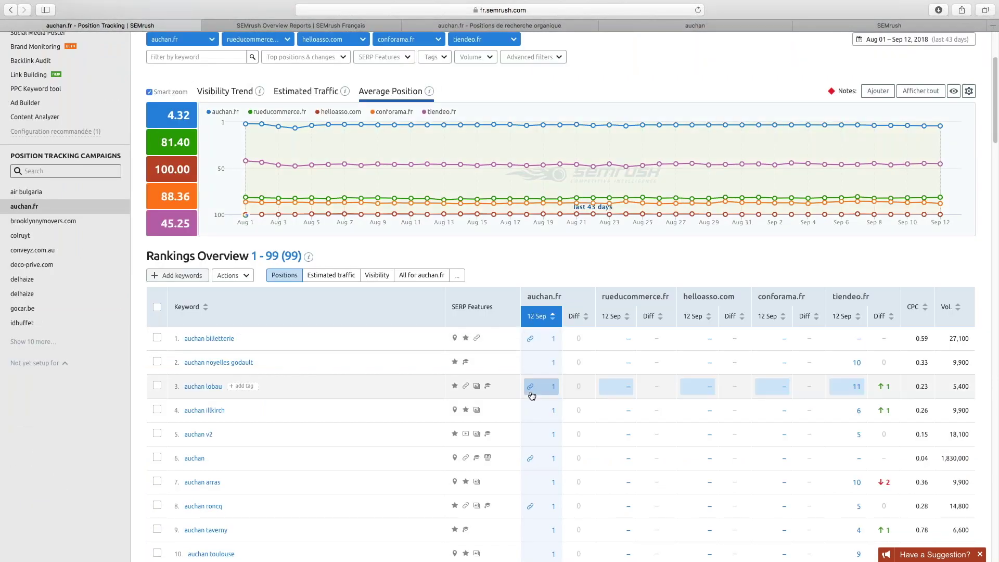
scroll(532, 396, "down", 5)
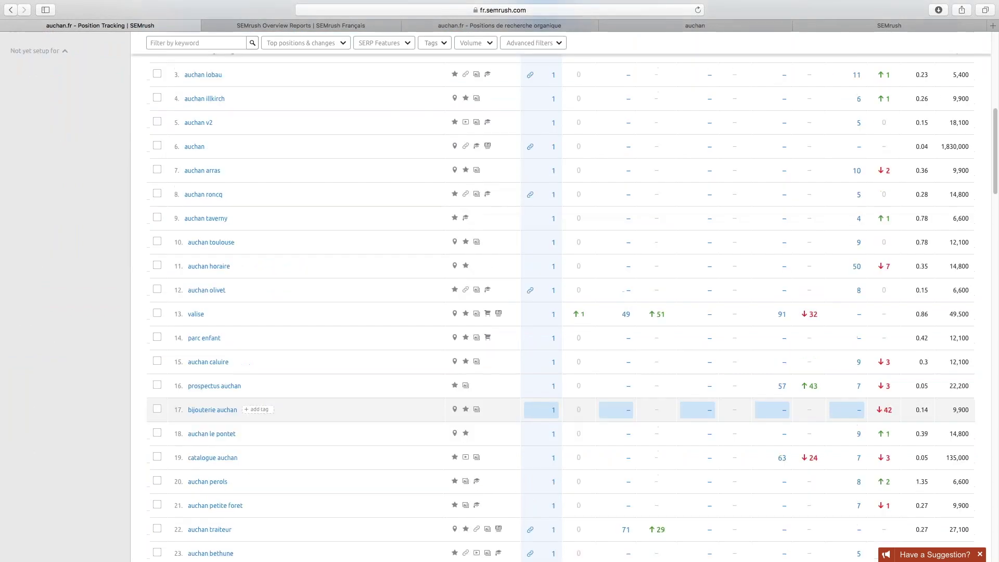
scroll(531, 393, "up", 1)
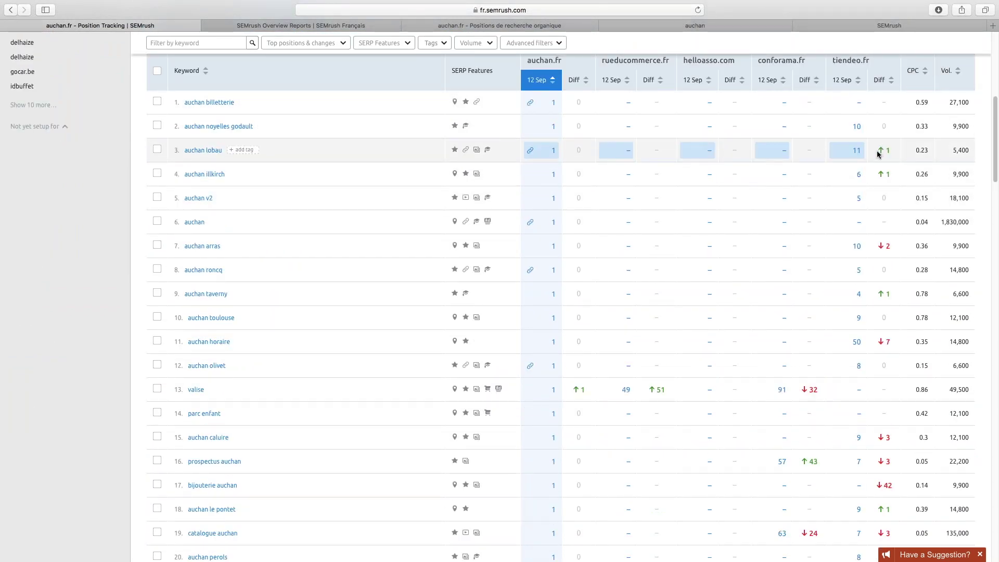
scroll(885, 152, "up", 1)
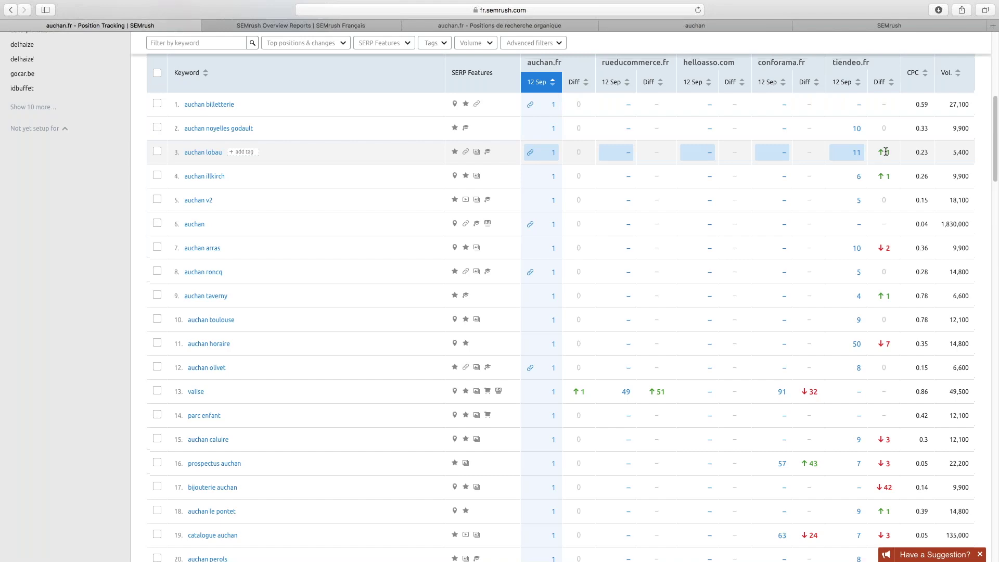
scroll(886, 152, "up", 5)
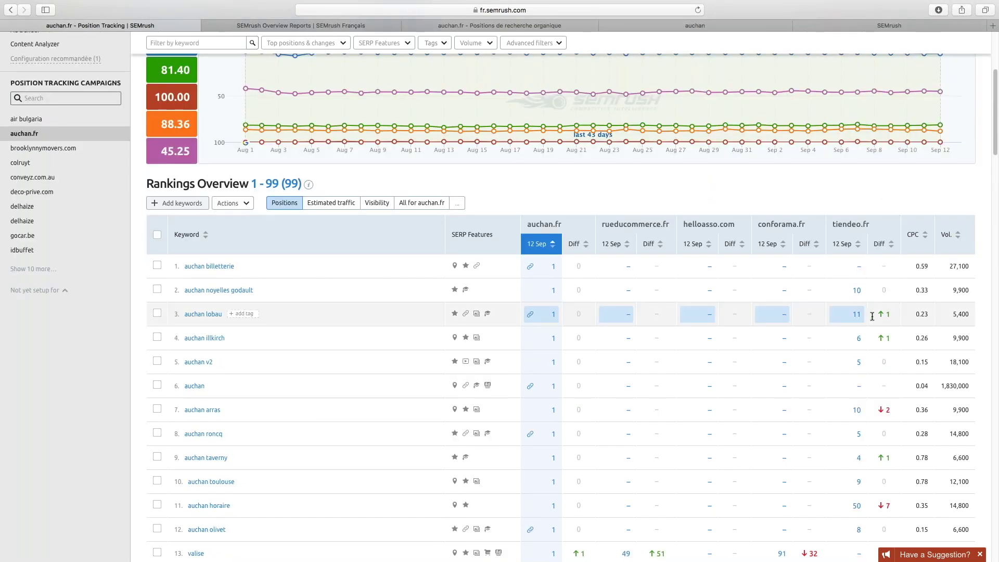
scroll(872, 316, "up", 4)
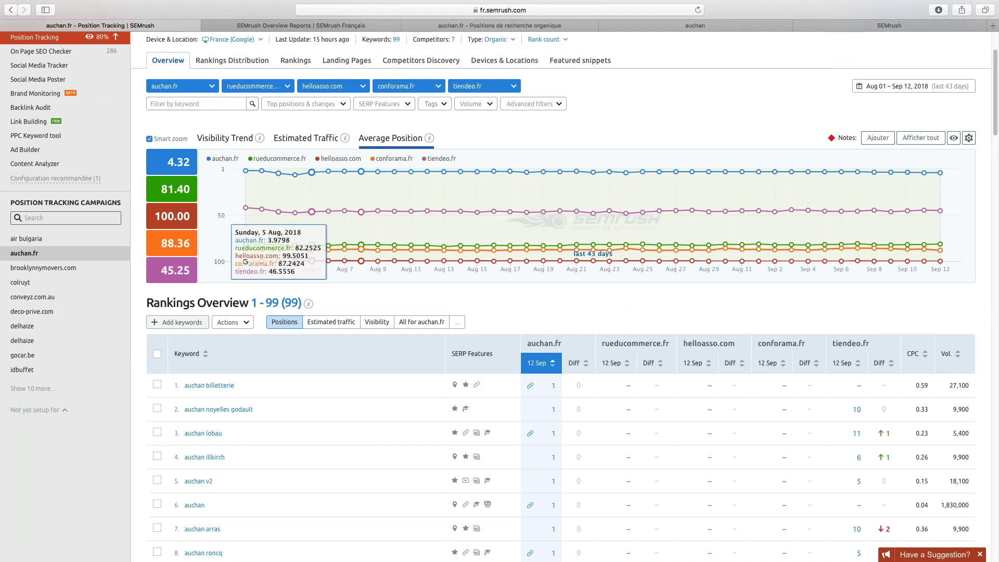
scroll(360, 325, "up", 1)
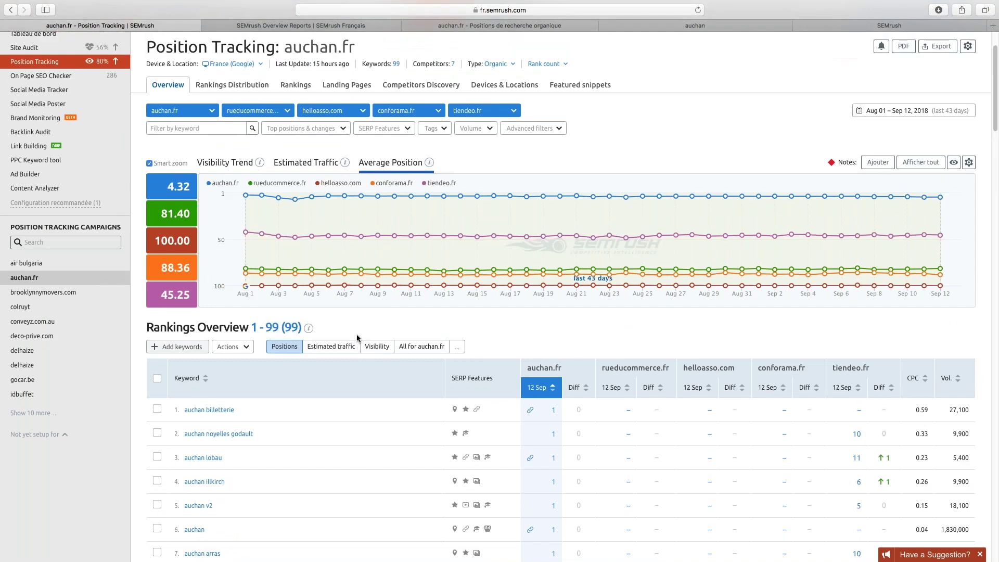
scroll(358, 339, "up", 3)
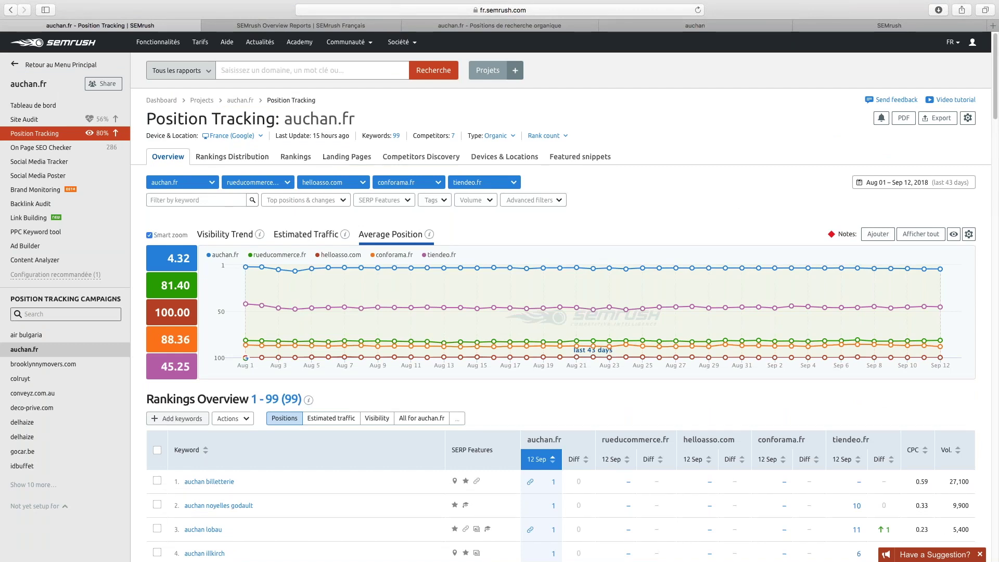
- Open the Rankings report and set its custom period to Aug 12–31, 2018
left_click(295, 156)
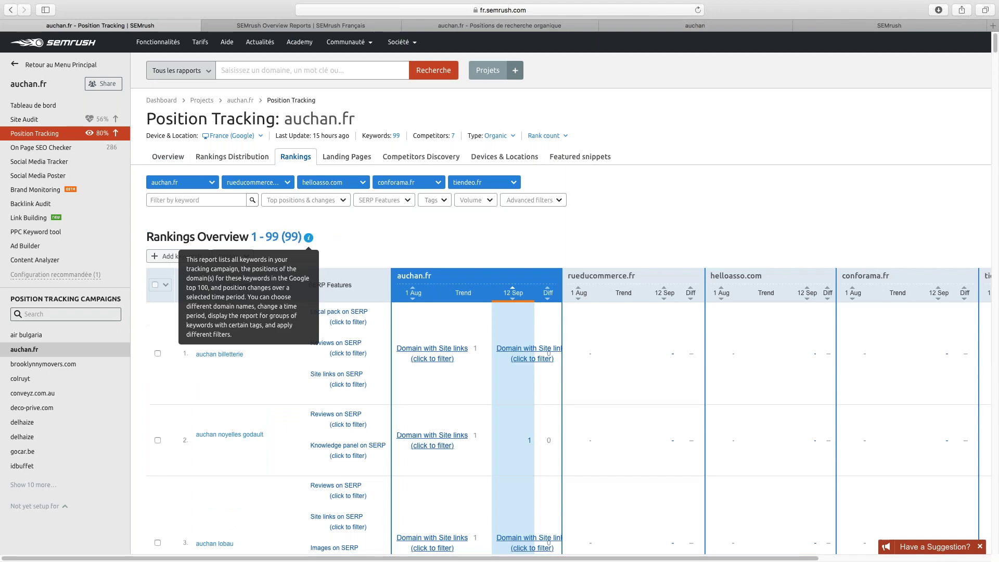
scroll(560, 222, "right", 5)
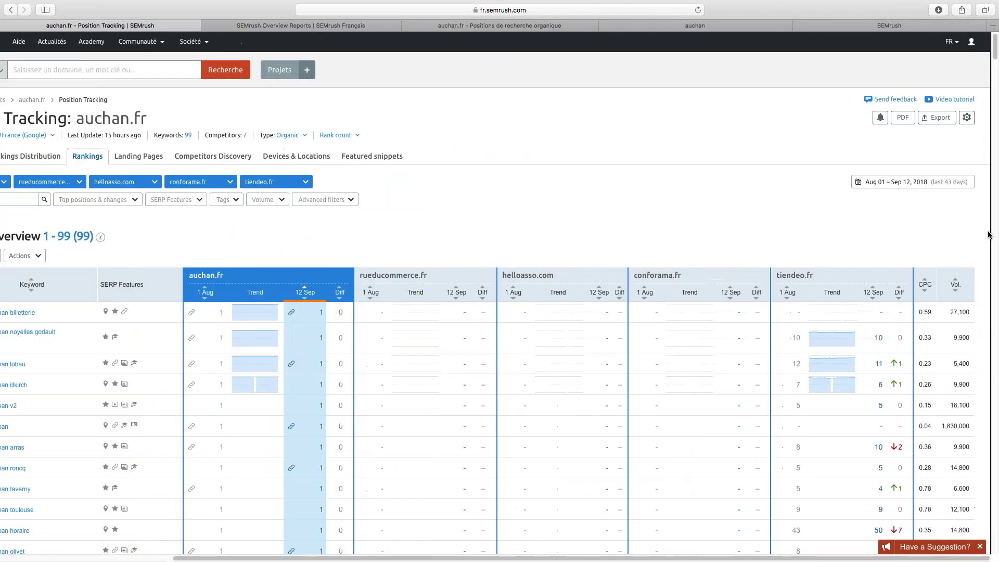
left_click(875, 183)
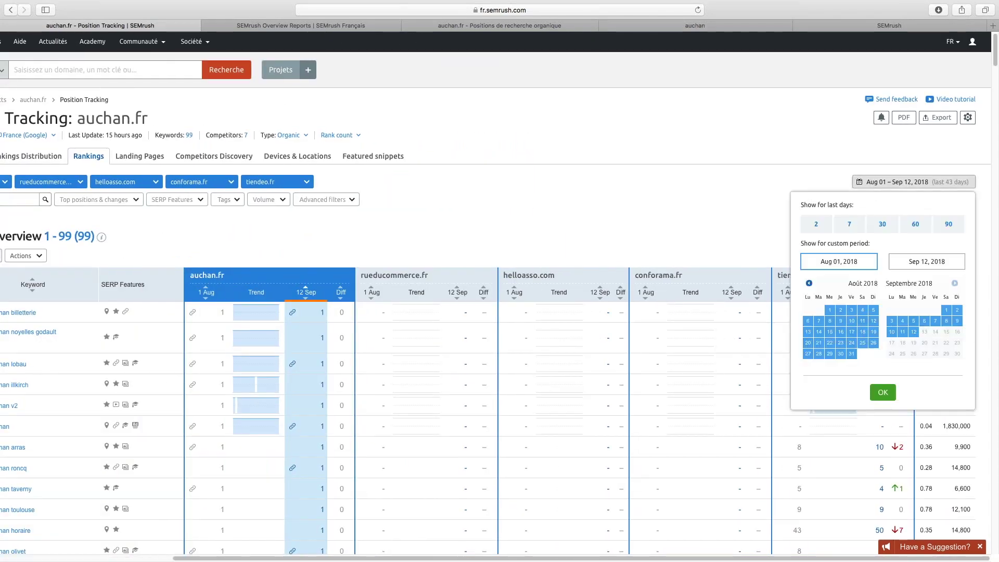
left_click(873, 321)
scroll(873, 322, "left", 1)
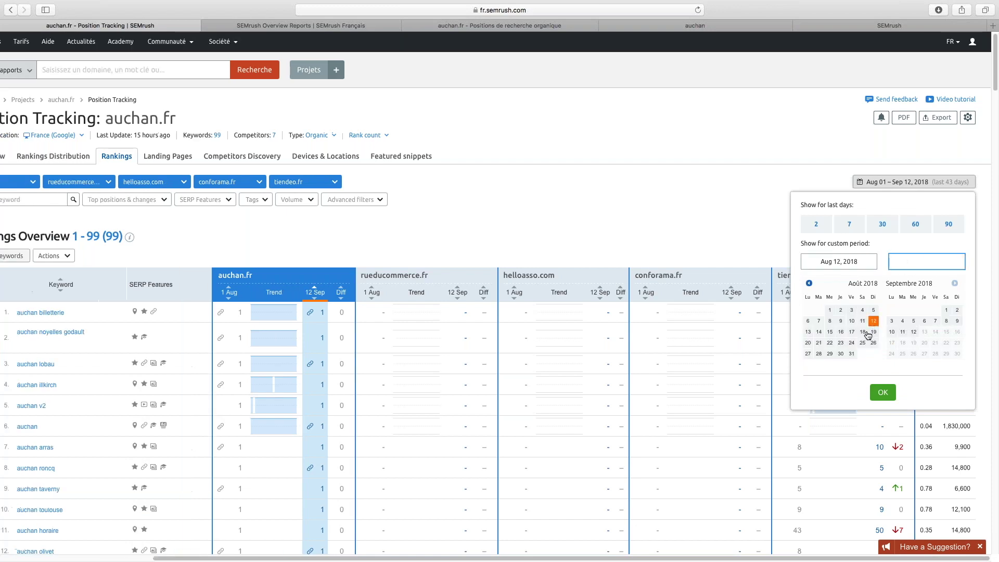
left_click(854, 355)
scroll(853, 359, "left", 1)
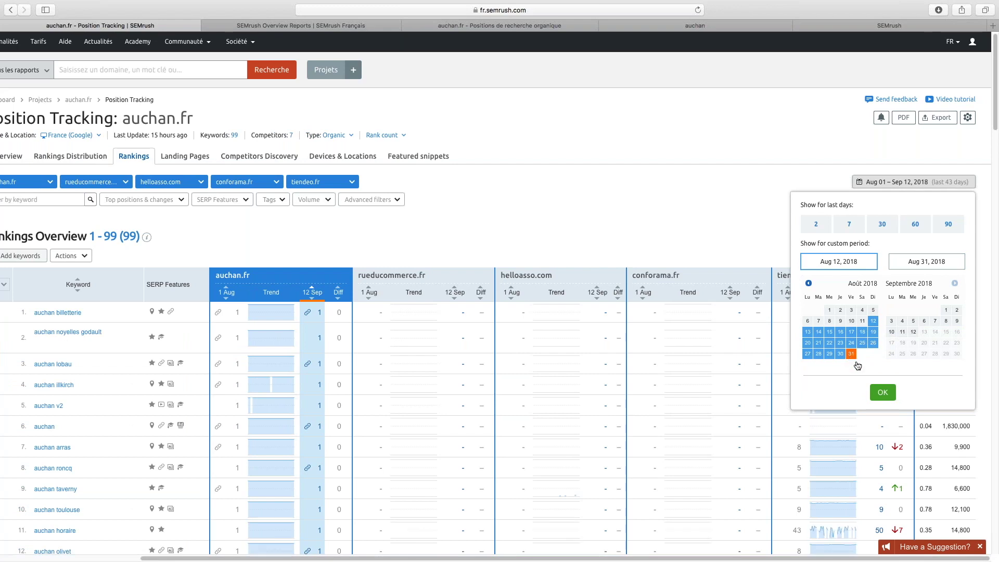
left_click(885, 394)
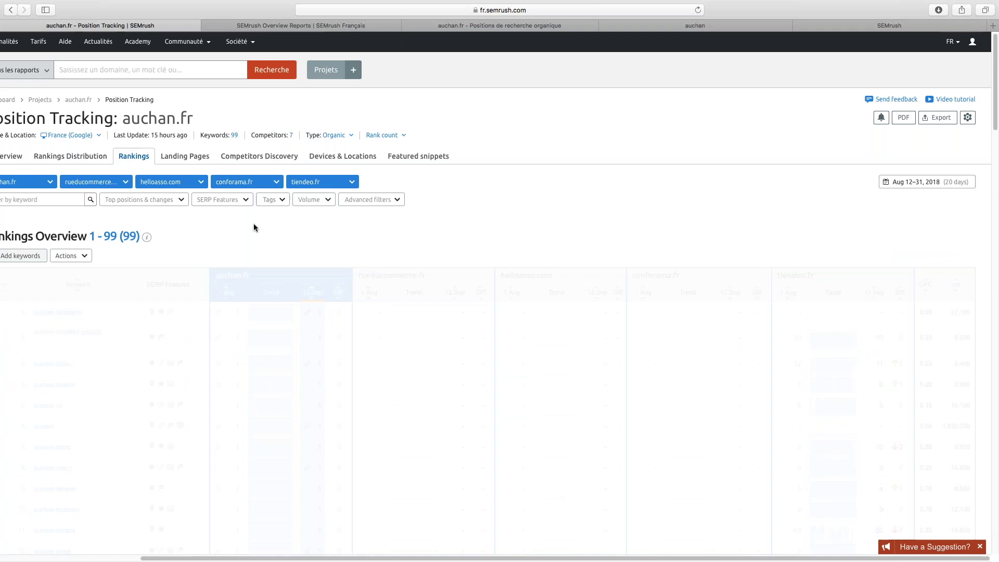
- Compare each keyword's positions and trends across auchan.fr and its competitors in the Rankings report, and return to the Overview's Visibility Trend chart
scroll(254, 228, "left", 5)
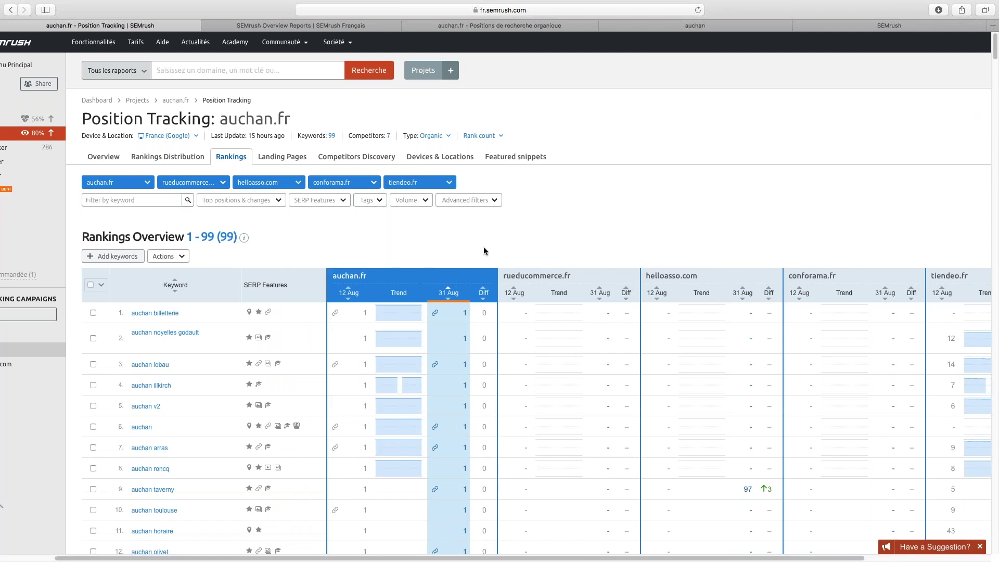
scroll(431, 233, "down", 3)
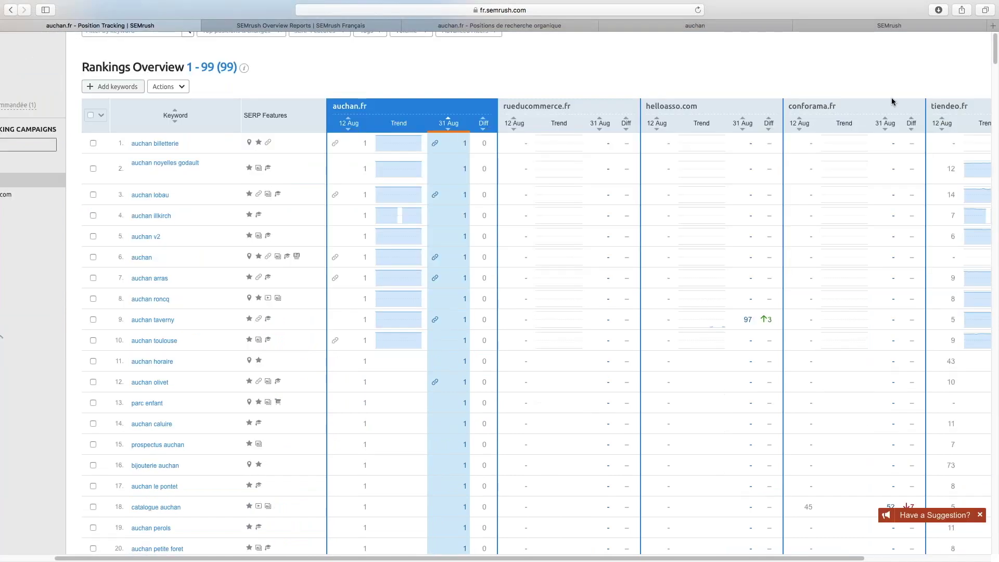
scroll(508, 174, "up", 1)
scroll(508, 174, "down", 15)
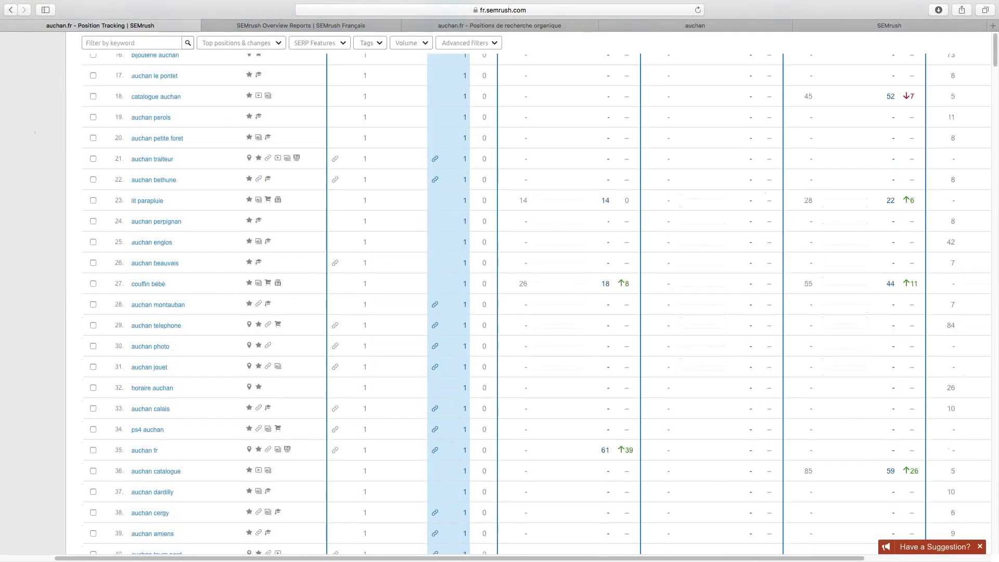
scroll(426, 305, "up", 15)
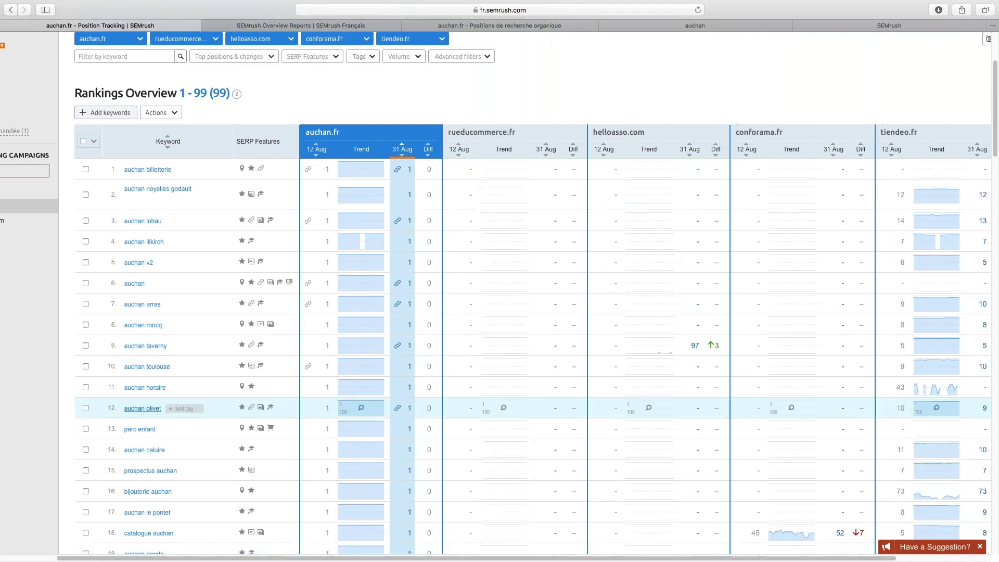
scroll(571, 407, "right", 2)
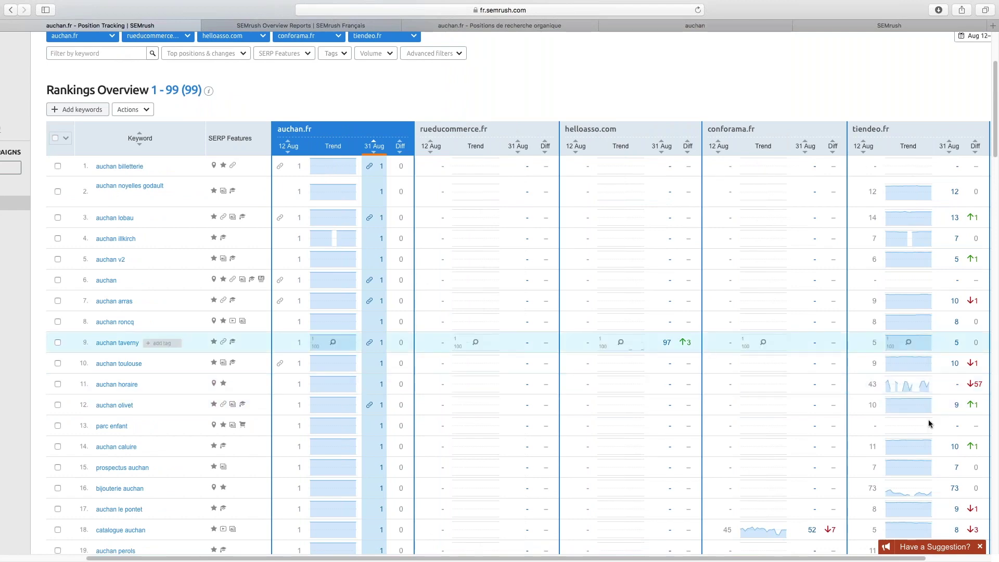
scroll(737, 294, "down", 2)
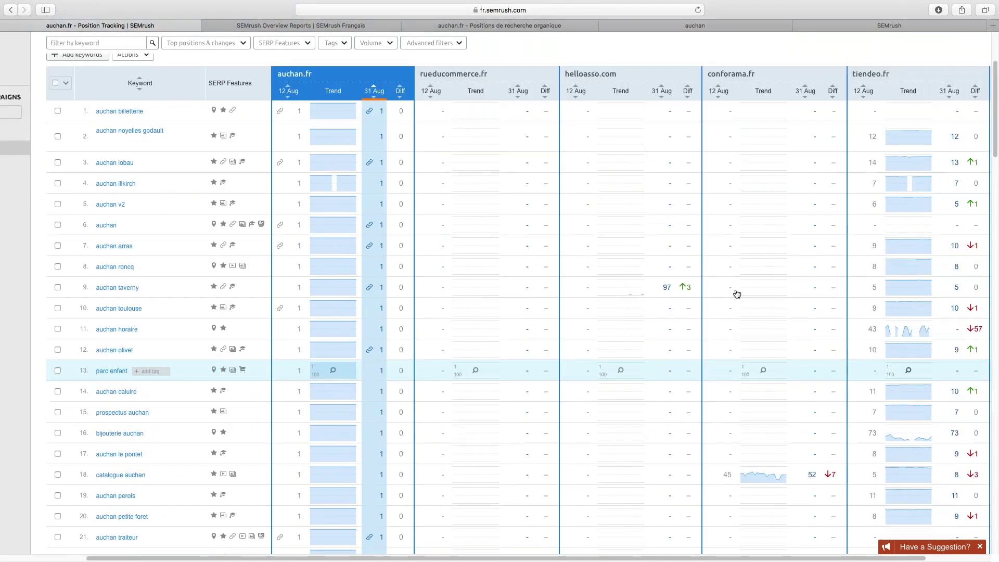
scroll(832, 424, "down", 2)
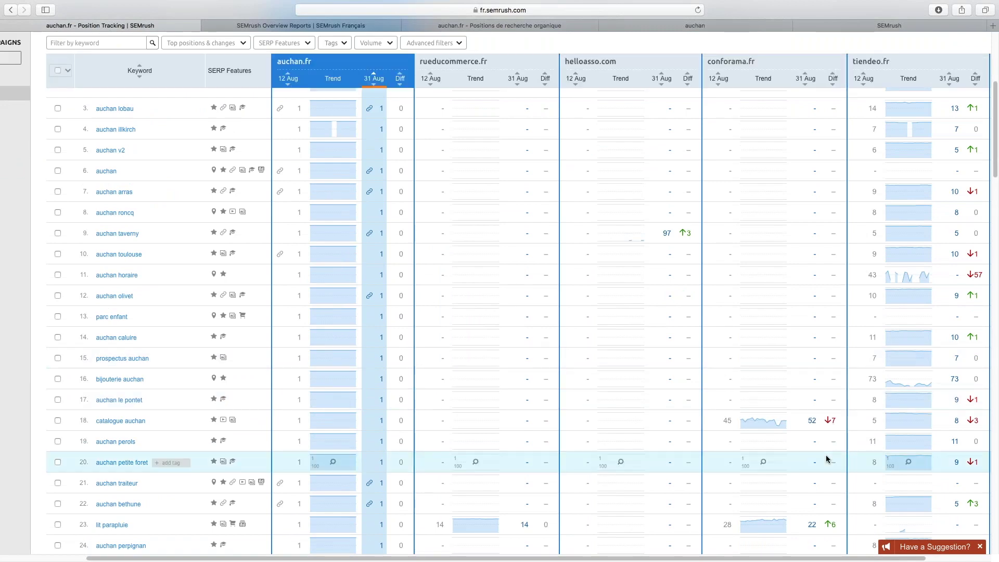
scroll(828, 458, "up", 10)
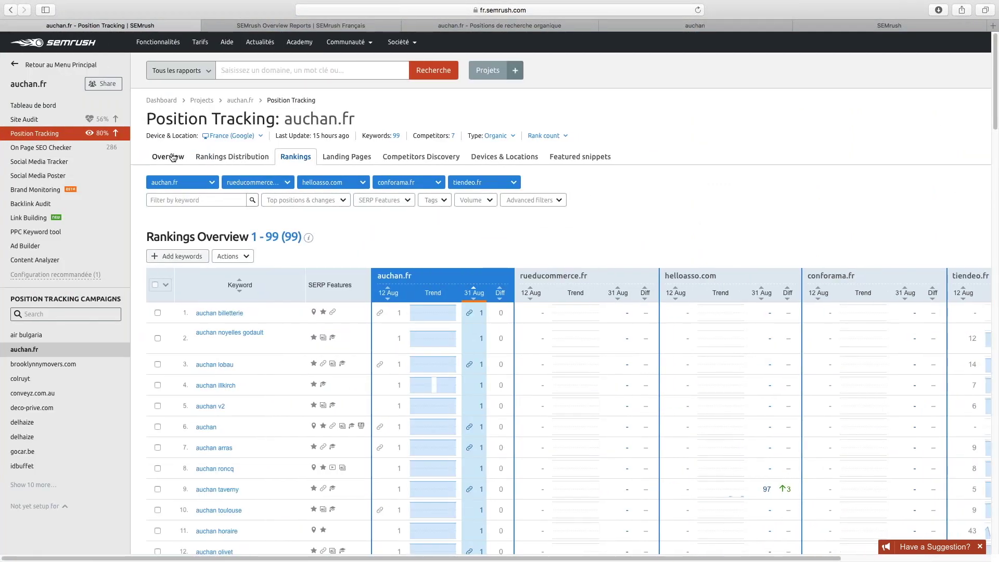
left_click(173, 158)
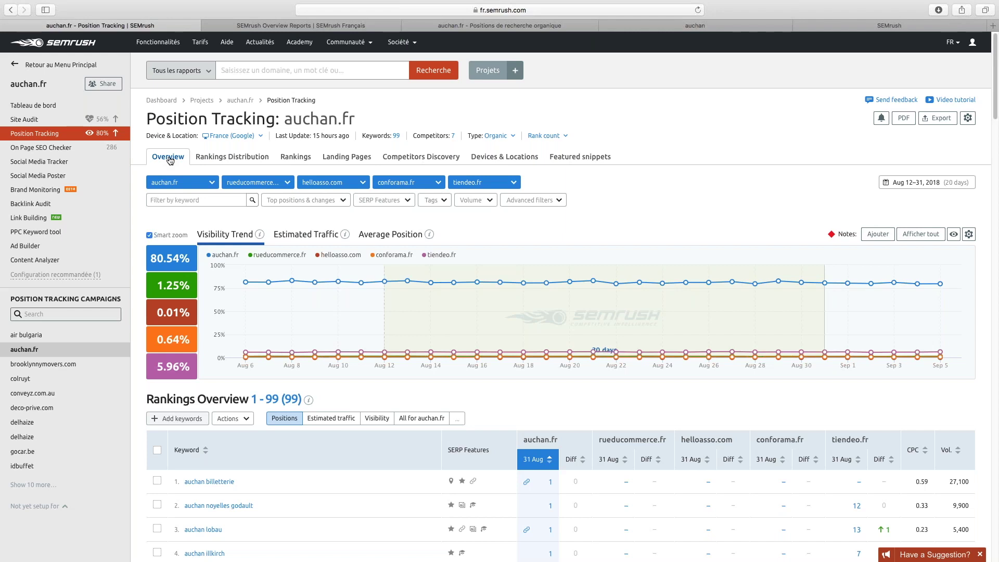
mouse_move(294, 362)
- Open the Landing Pages report and review the auchan.fr URLs with their keyword counts, estimated traffic, average position and total volume
left_click(354, 158)
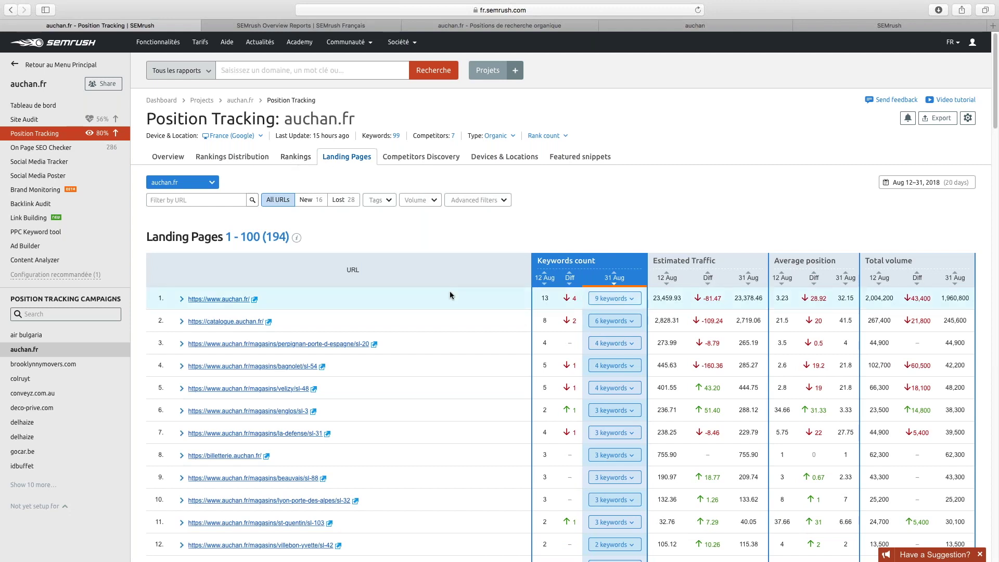
scroll(450, 292, "down", 1)
scroll(450, 295, "down", 2)
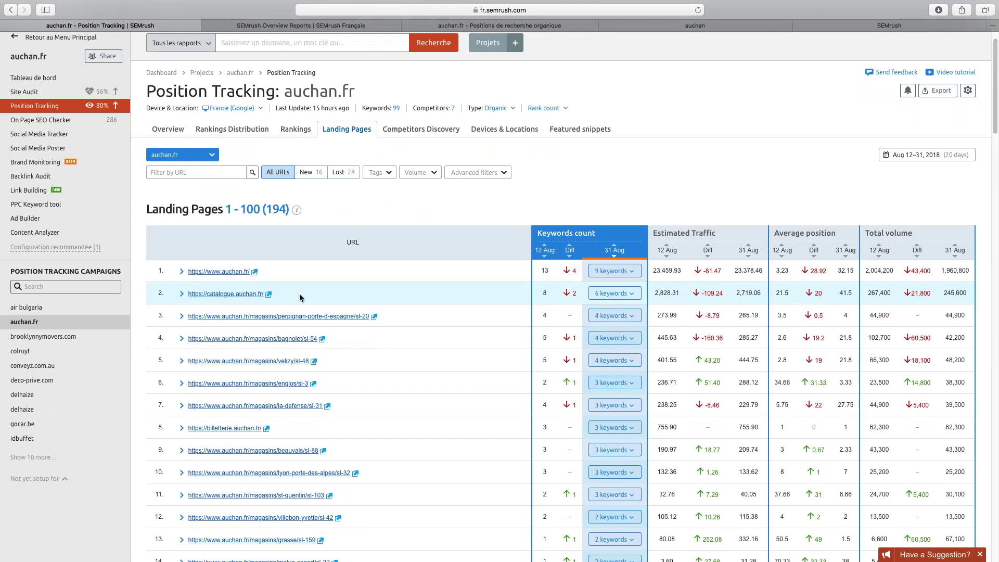
scroll(266, 408, "down", 1)
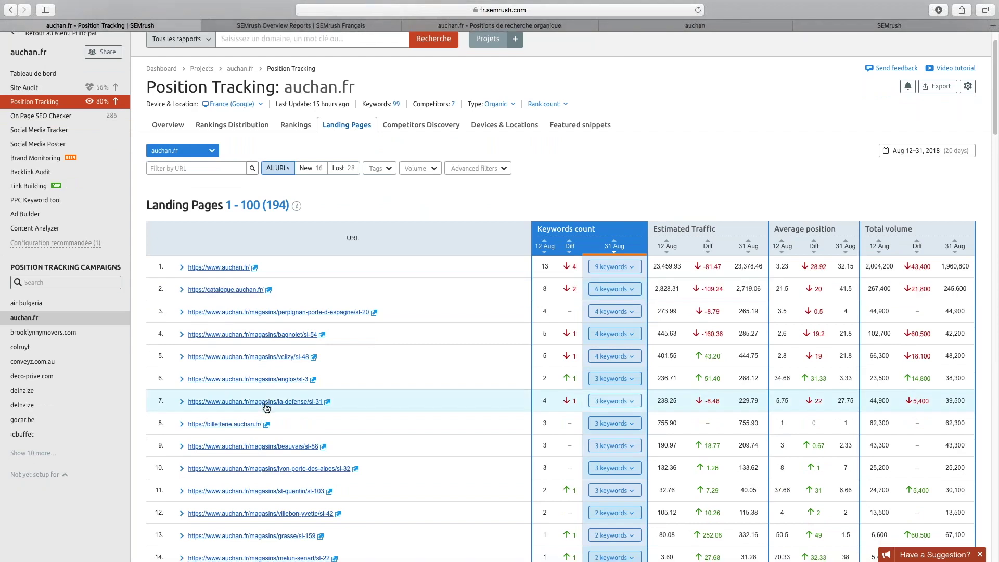
scroll(266, 408, "down", 2)
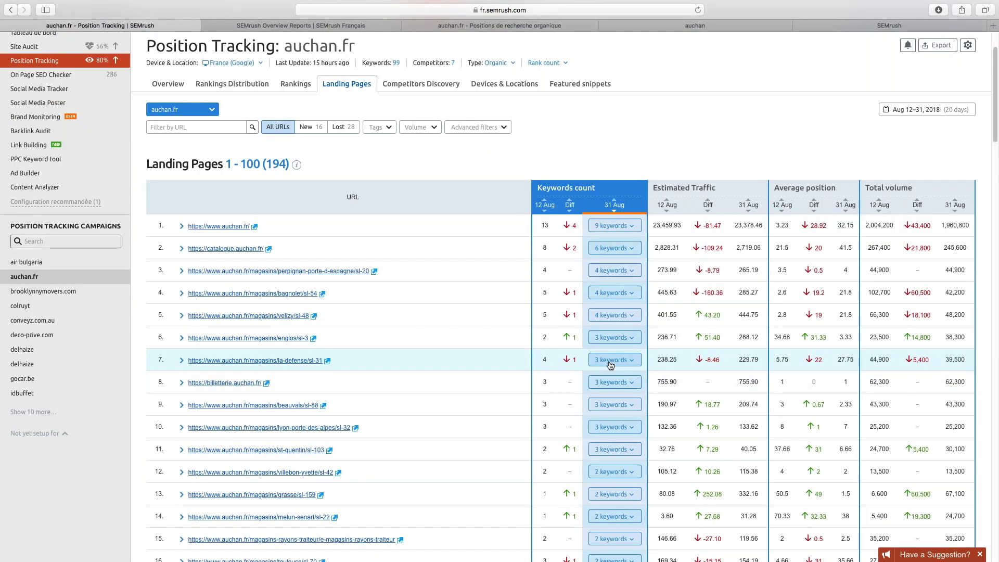
- Expand the keywords of the magasins/la-defense/sl-31 landing page and review their estimated traffic, positions and volumes over the selected period
left_click(611, 364)
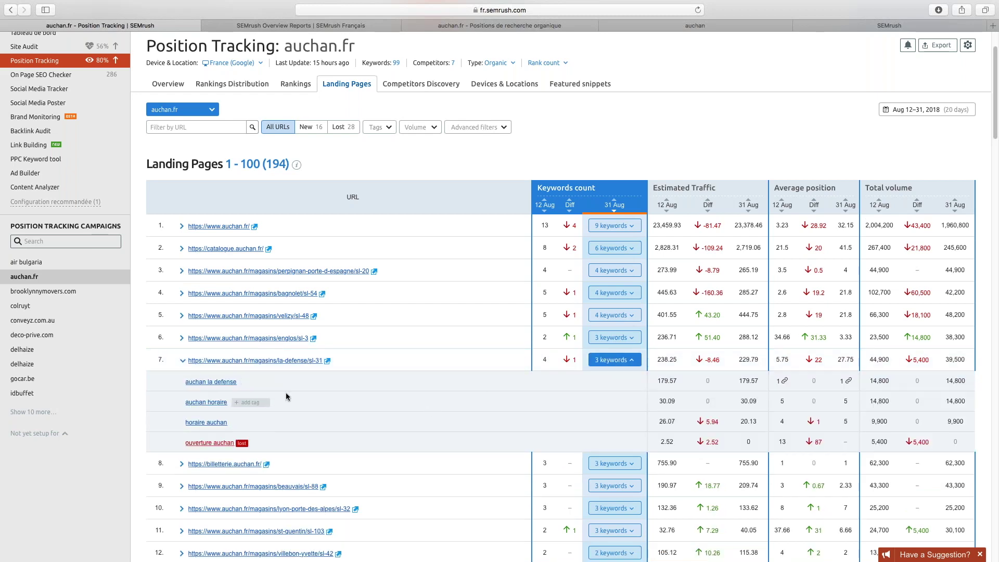
scroll(286, 397, "down", 1)
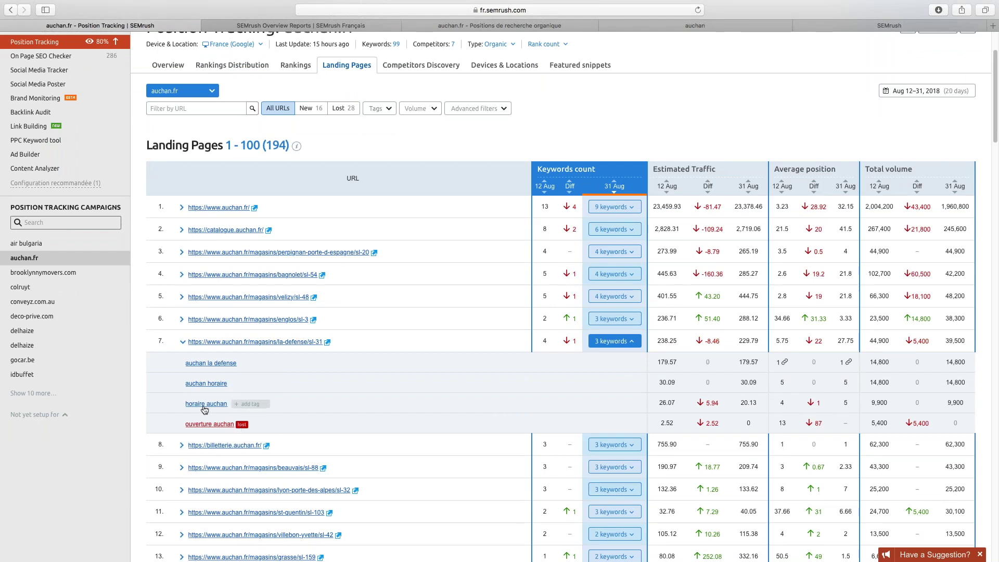
scroll(410, 367, "up", 3)
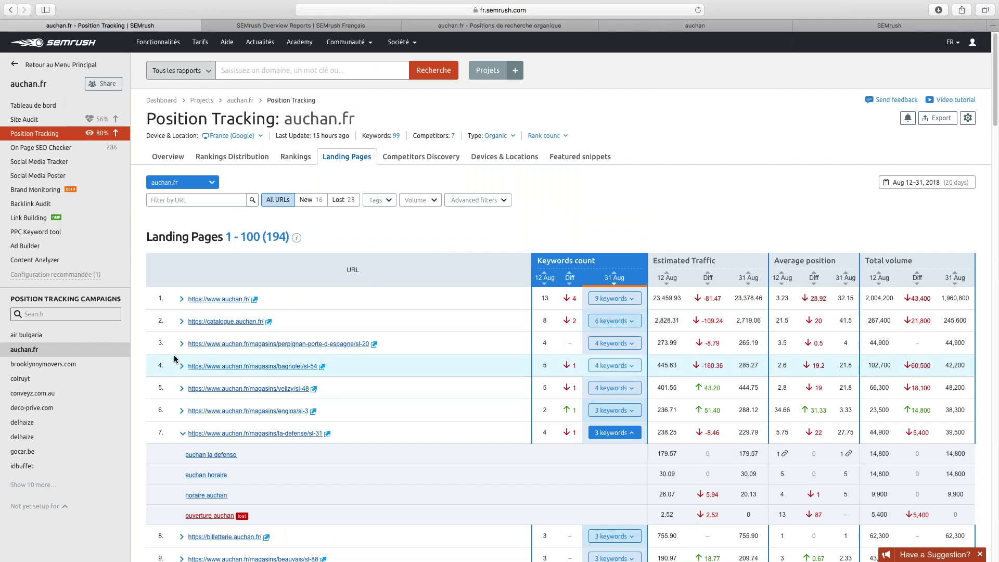
scroll(178, 367, "down", 1)
scroll(178, 365, "down", 5)
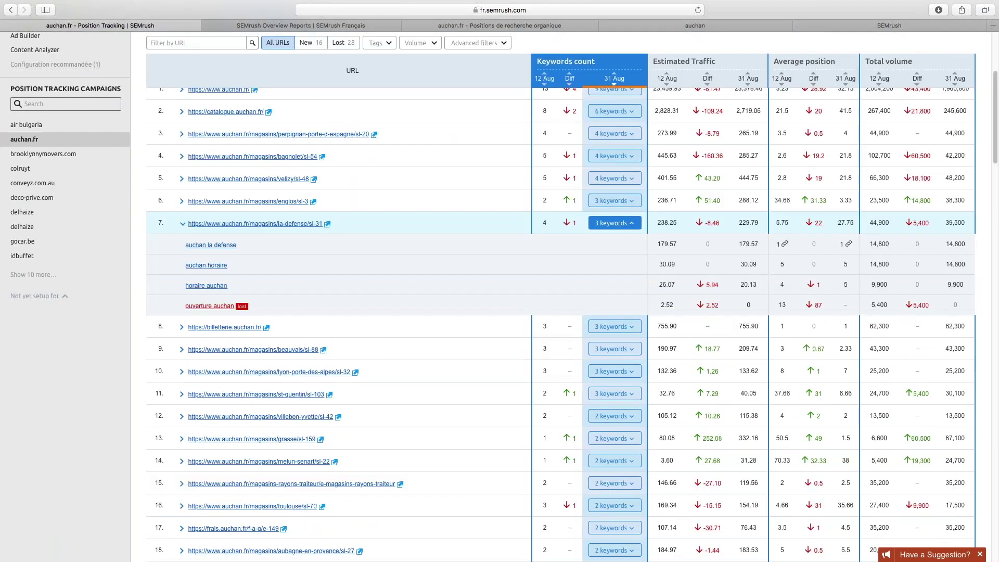
scroll(364, 237, "up", 1)
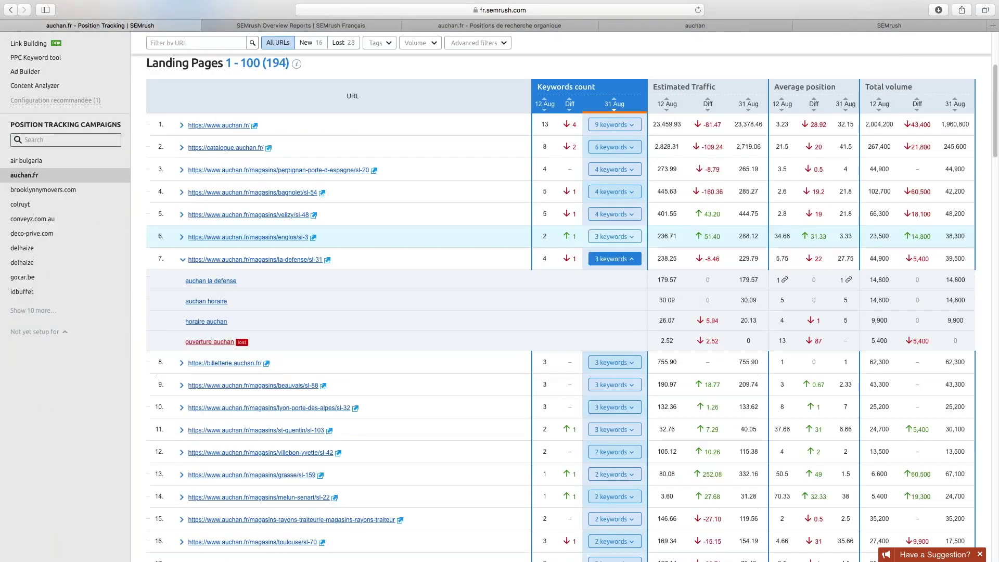
scroll(193, 200, "up", 4)
left_click(194, 199)
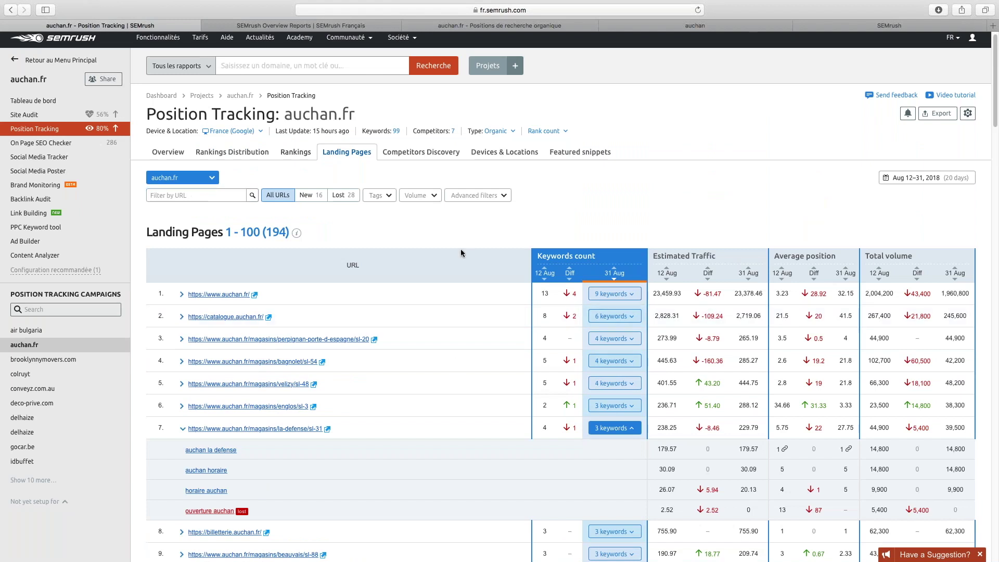
scroll(469, 317, "down", 1)
mouse_move(759, 256)
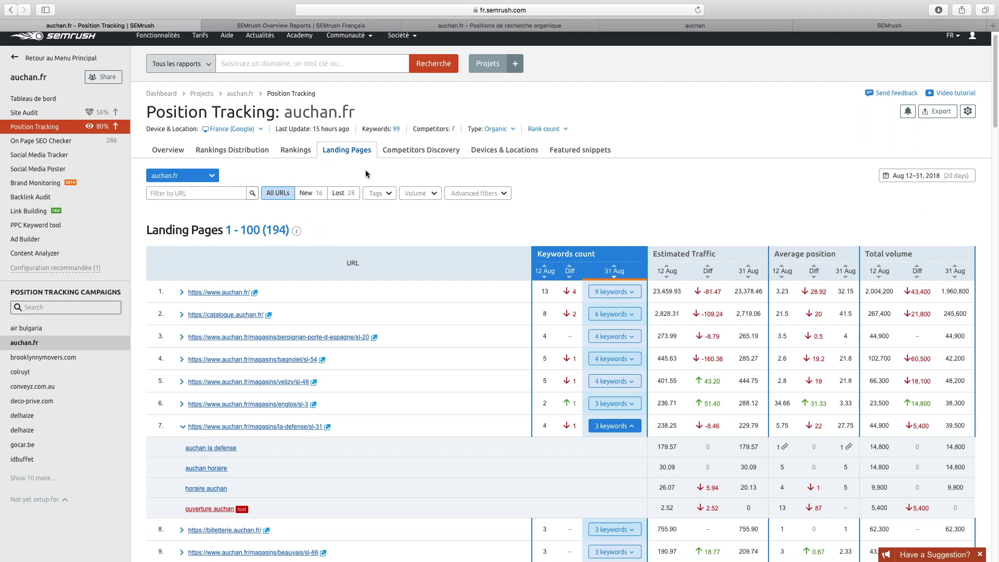
- Open the Competitors Discovery report and review its Competition Map and the table of competing domains
left_click(421, 150)
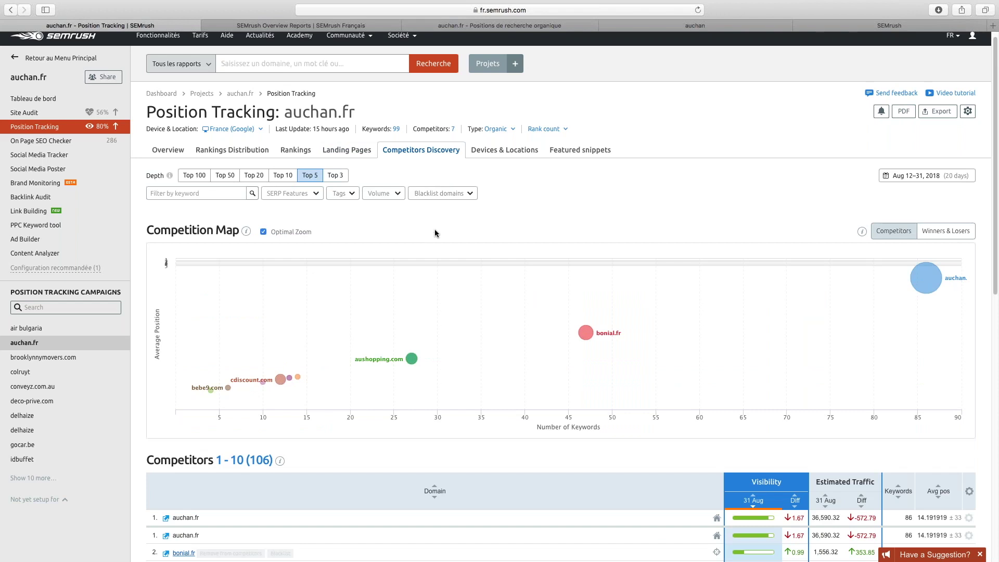
scroll(435, 232, "down", 1)
scroll(435, 232, "down", 2)
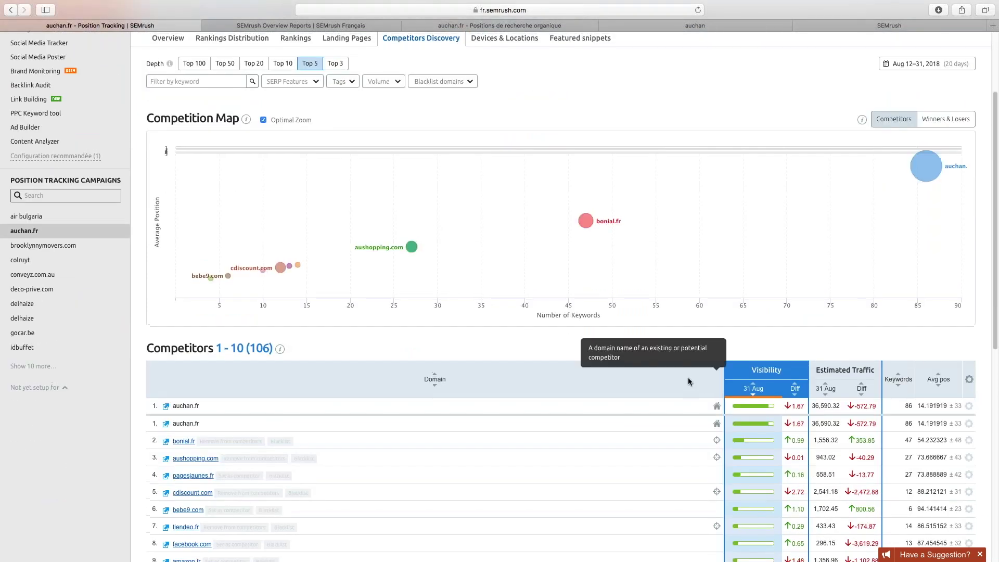
scroll(703, 352, "up", 3)
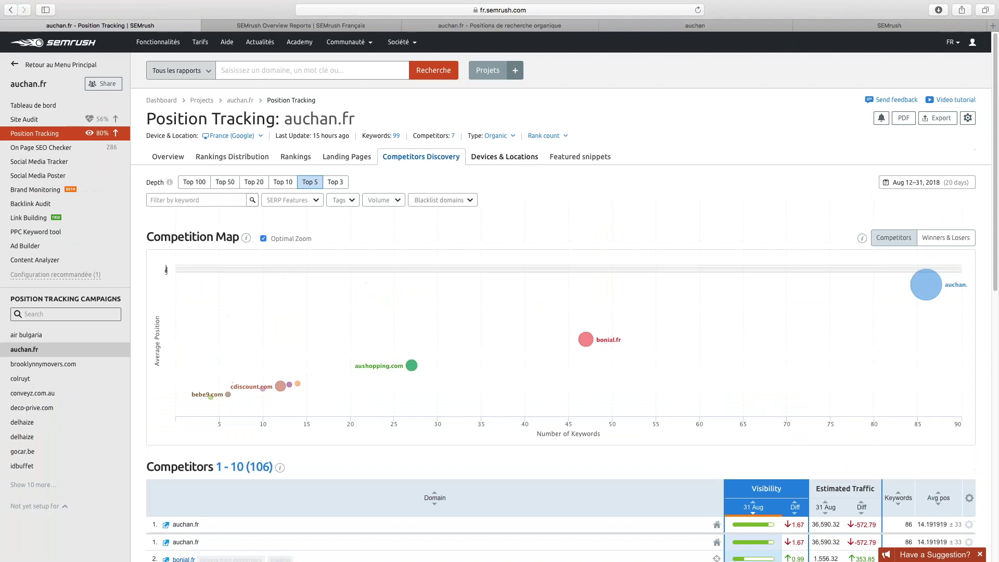
- Open the Devices & Locations report and compare auchan.fr's Visibility Trend across the tracked devices and locations
left_click(513, 157)
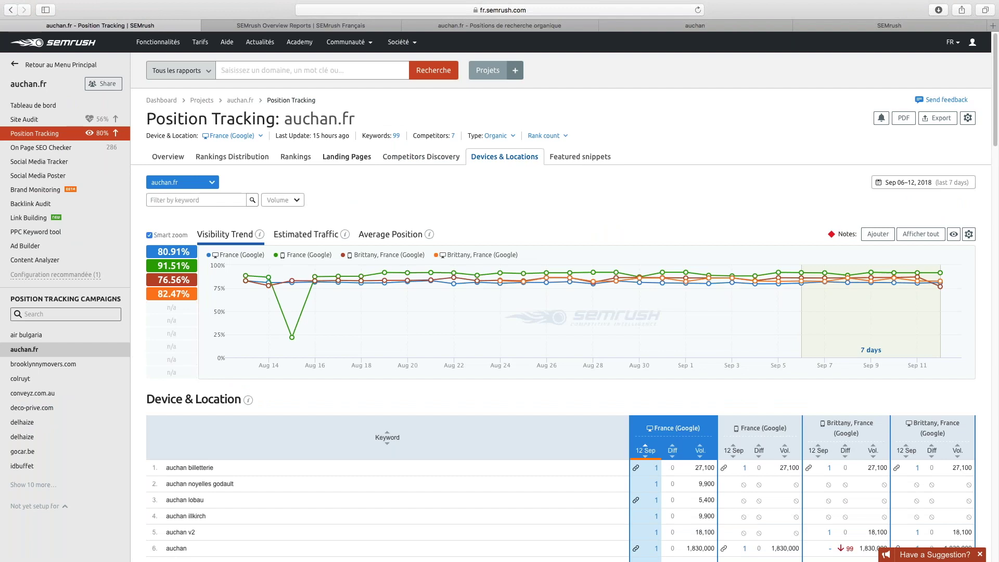
left_click(242, 137)
left_click(398, 124)
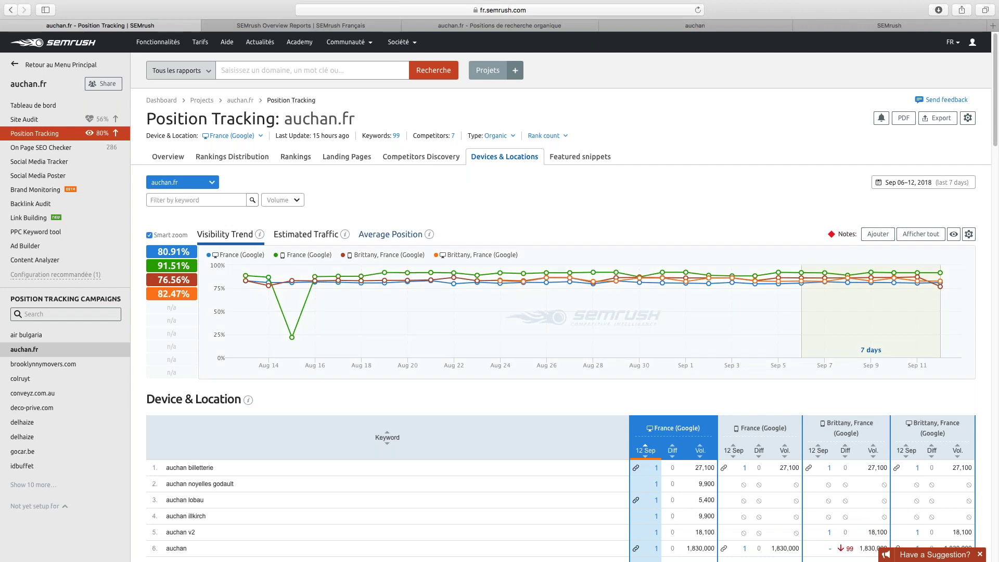
mouse_move(477, 276)
- Open the Featured snippets report and compare the already featured keywords with the opportunities
left_click(571, 159)
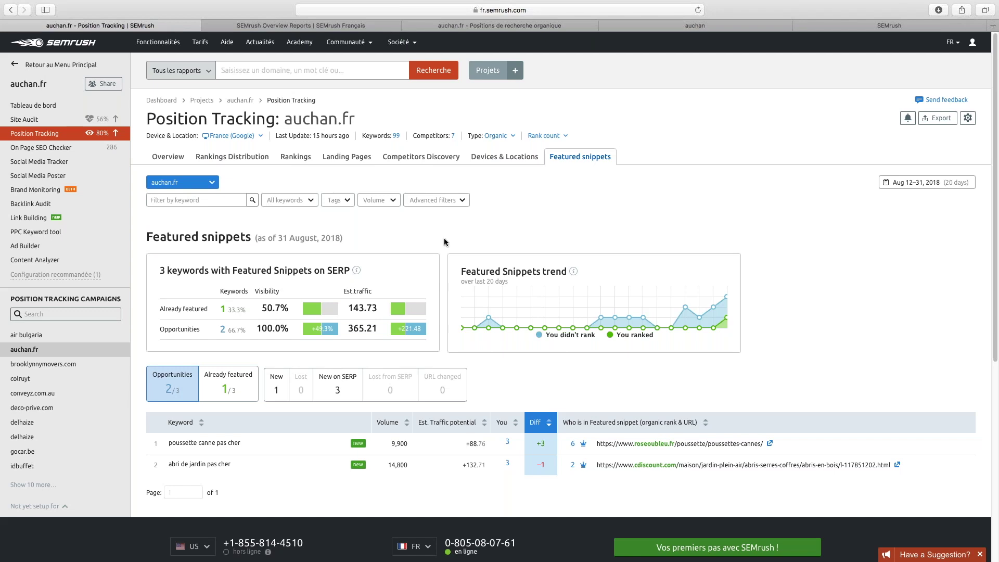
scroll(445, 242, "down", 1)
scroll(421, 266, "up", 1)
left_click(225, 404)
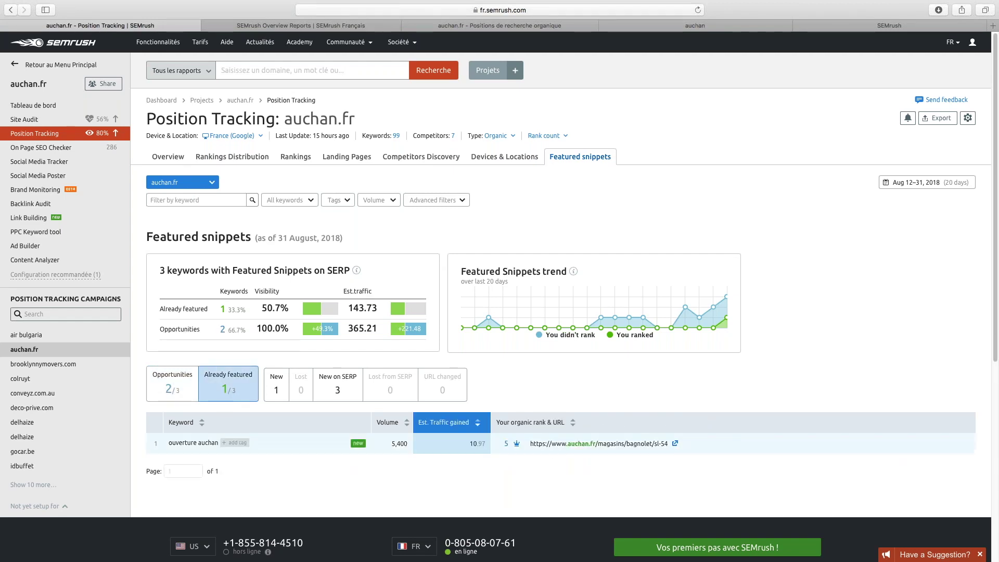
left_click(176, 394)
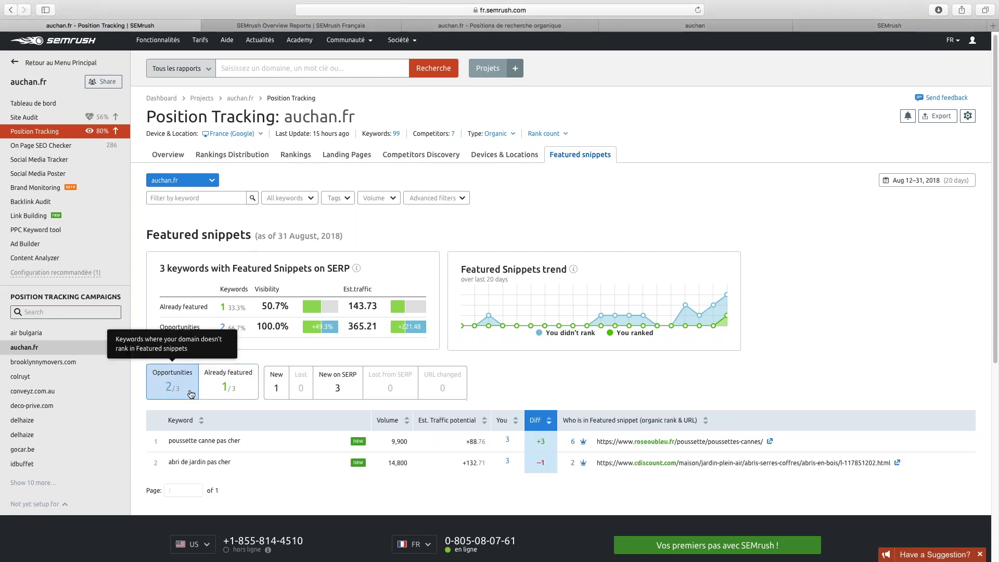
scroll(185, 416, "down", 1)
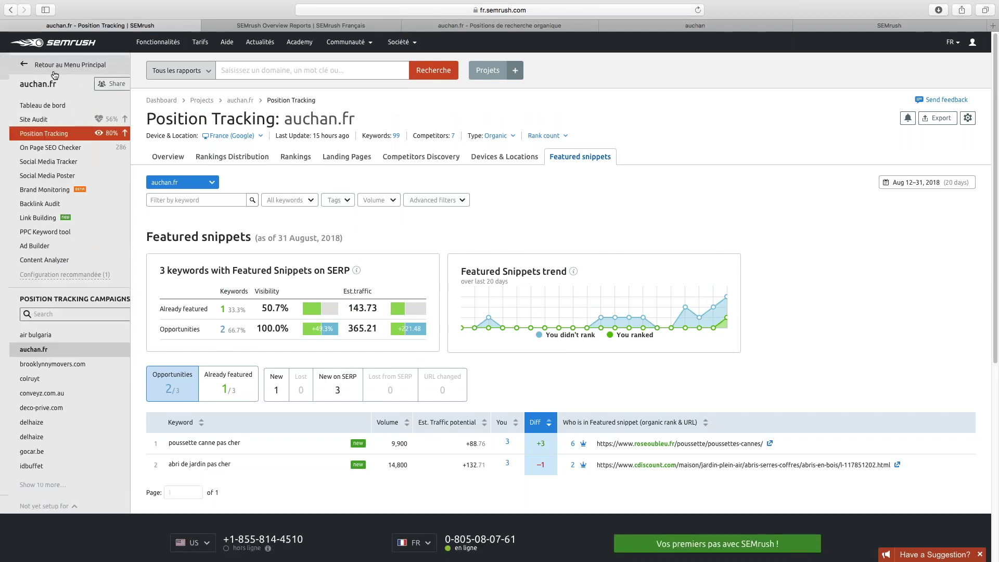
- Return to the main SEO Toolkit, open the On Page SEO Checker for auchan.fr and review its optimization ideas and top pages to optimize
mouse_move(55, 75)
left_click(43, 471)
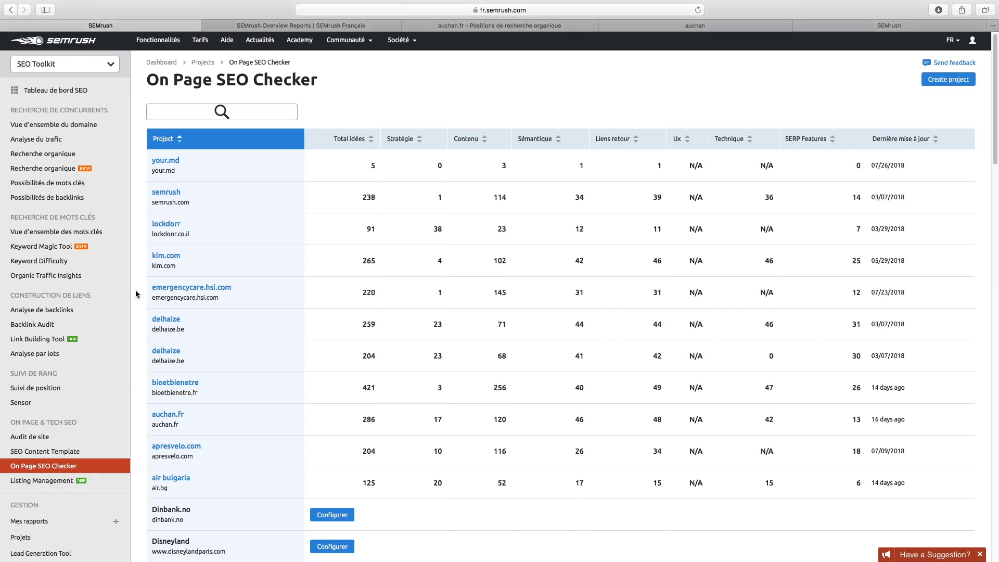
scroll(137, 295, "down", 1)
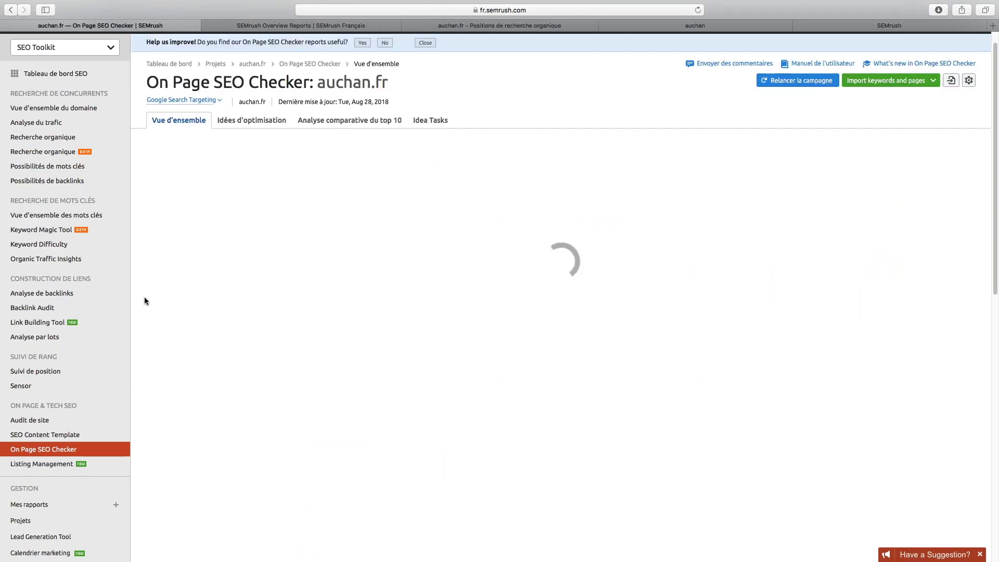
scroll(148, 297, "down", 5)
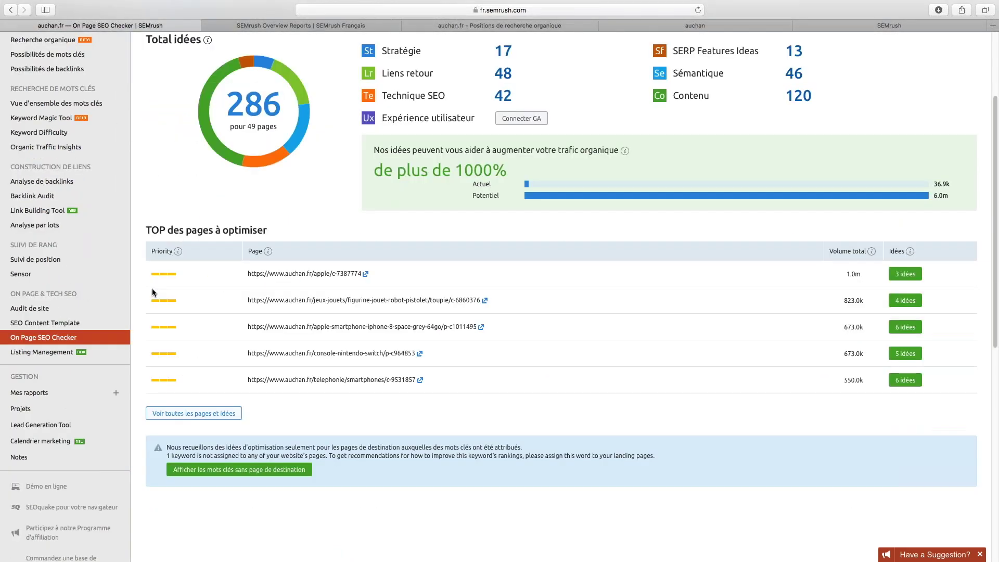
scroll(152, 293, "up", 5)
mouse_move(252, 101)
left_mouse_down()
mouse_move(147, 101)
mouse_move(252, 100)
left_mouse_up()
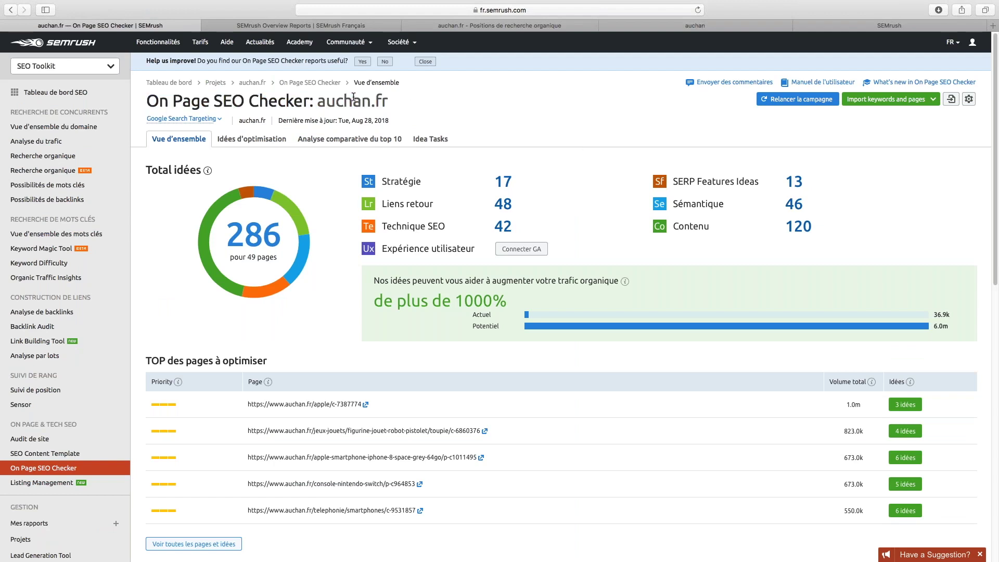
- Open the import of keywords and pages from Organic Research and examine the suggested keywords with their page URLs, positions and volumes
left_click(933, 98)
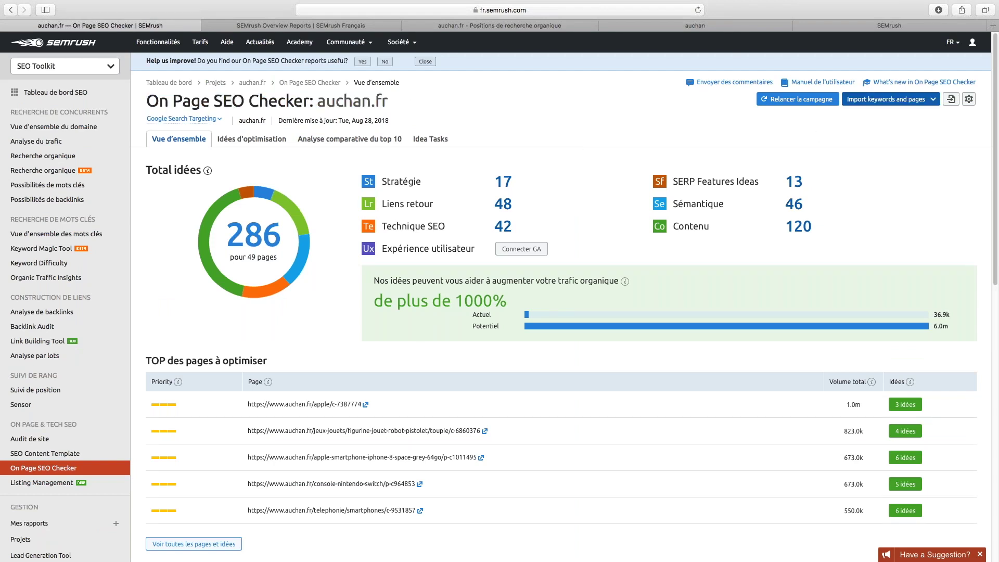
left_click(882, 119)
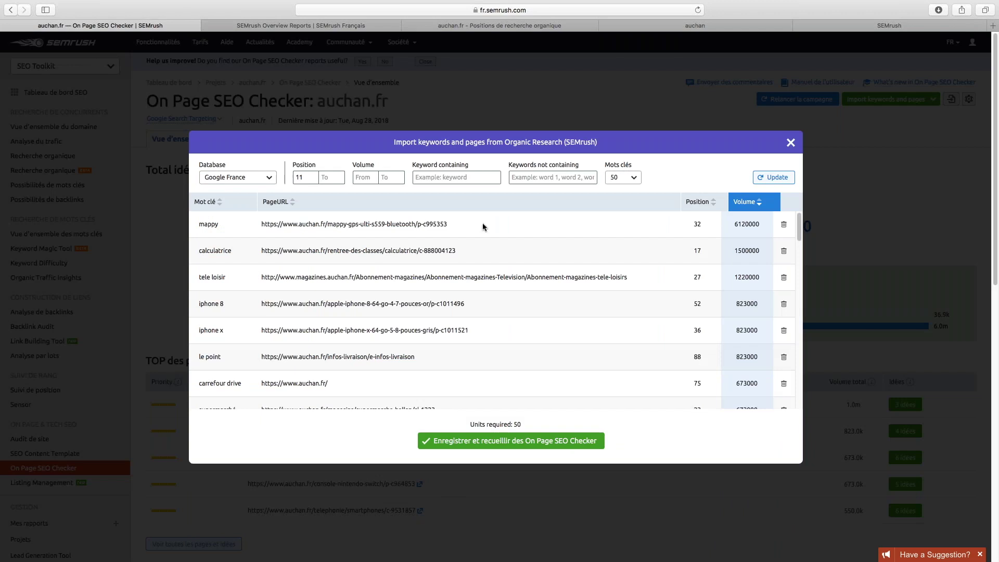
scroll(218, 224, "down", 1)
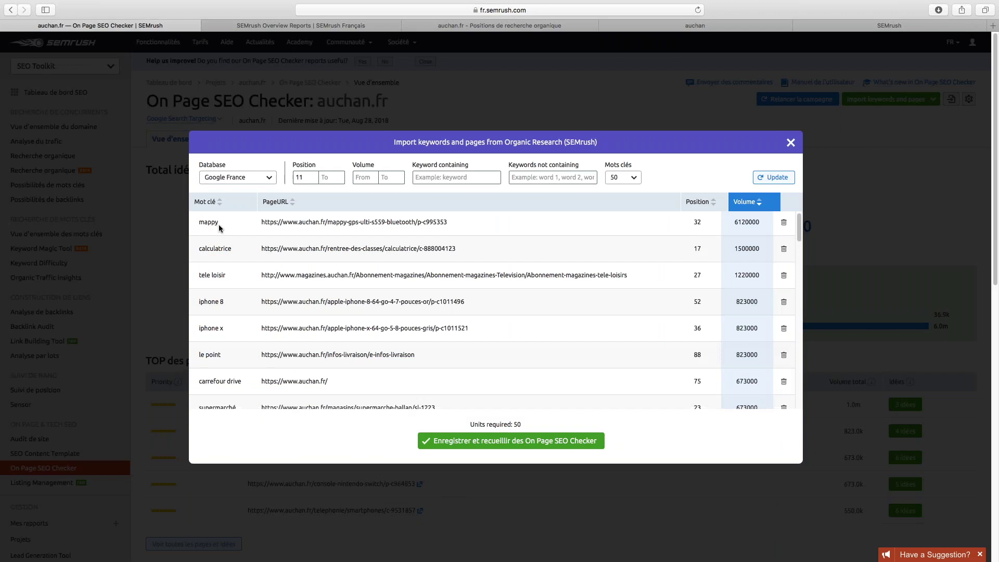
scroll(219, 226, "up", 1)
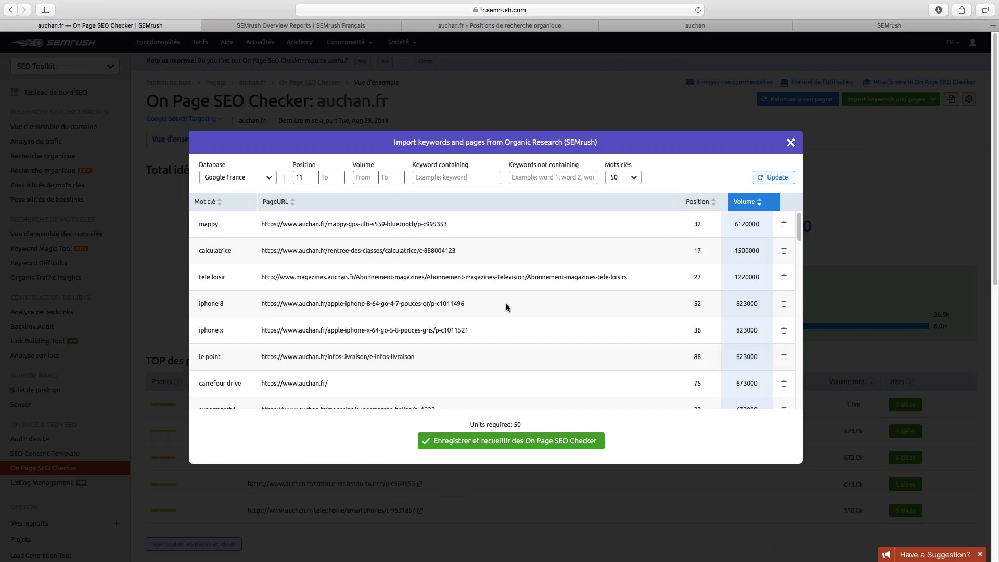
left_click_drag(281, 225, 448, 225)
left_click(335, 229)
left_click_drag(218, 225, 200, 222)
left_click(199, 223)
scroll(416, 268, "down", 15)
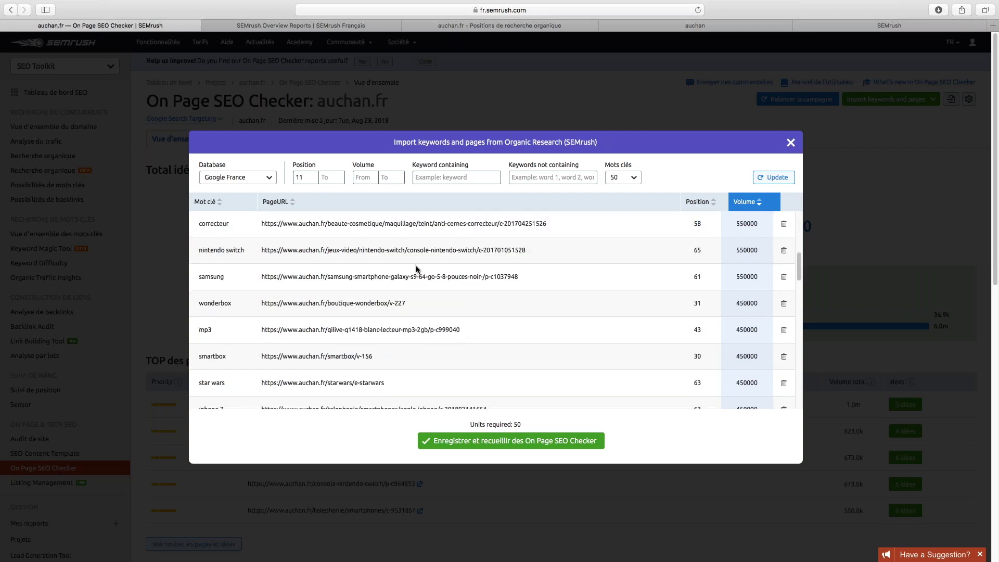
scroll(417, 270, "down", 5)
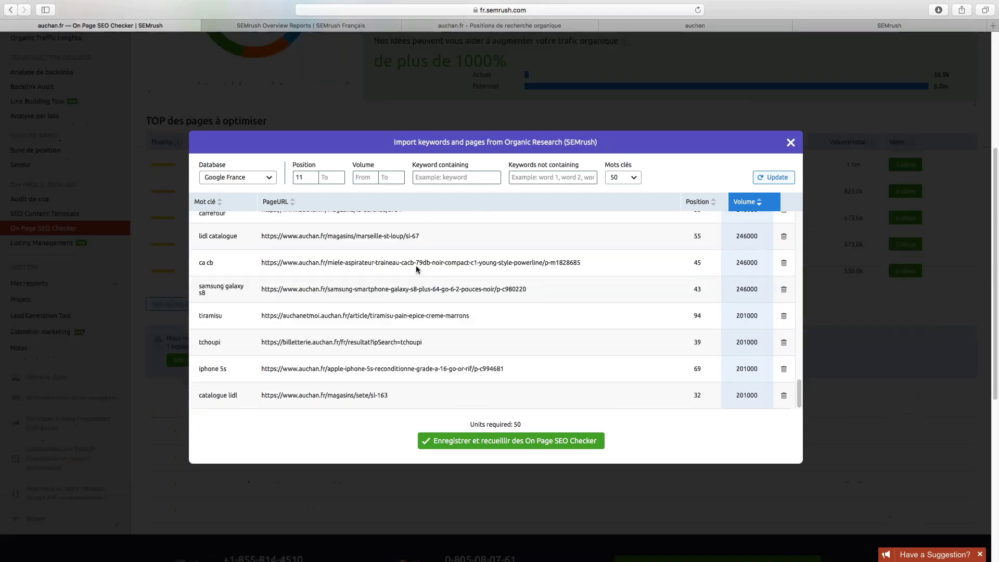
- Review the auchan.fr keywords and pages proposed for import from Organic Research, and close the import dialog without saving
scroll(416, 269, "up", 5)
scroll(417, 270, "up", 15)
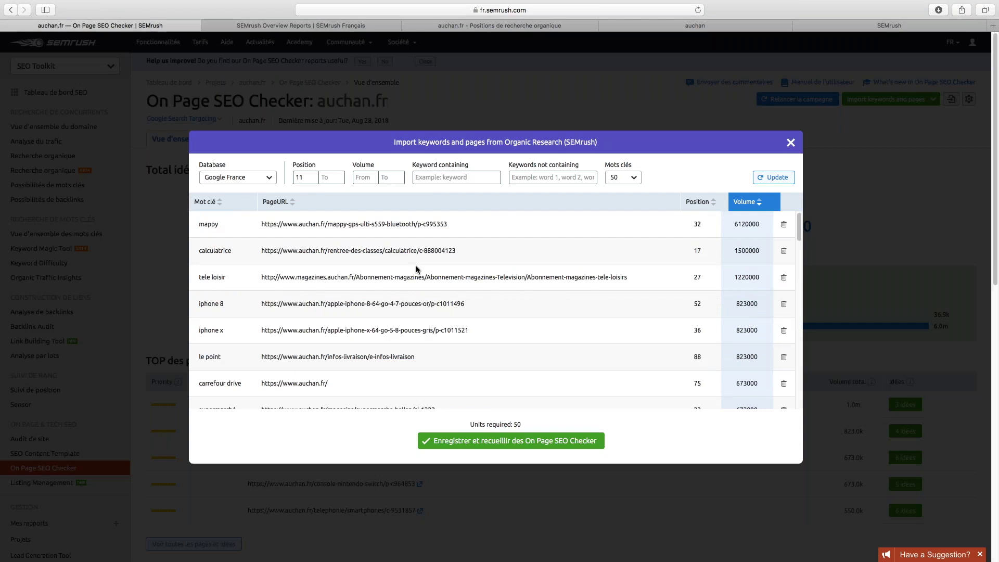
left_click_drag(416, 269, 365, 231)
left_click(363, 246)
left_click_drag(200, 221, 315, 230)
left_click(315, 230)
scroll(315, 230, "down", 5)
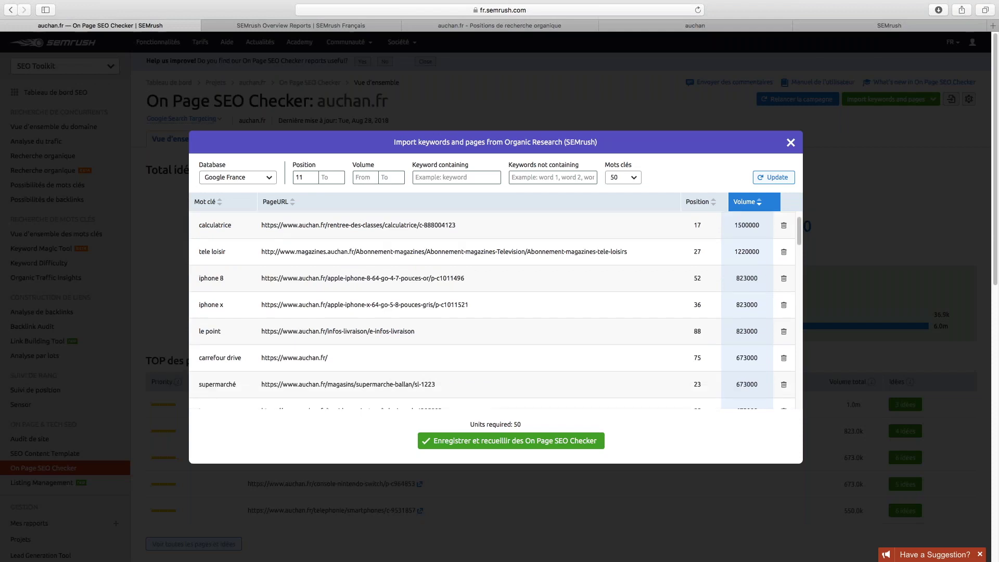
scroll(314, 230, "up", 5)
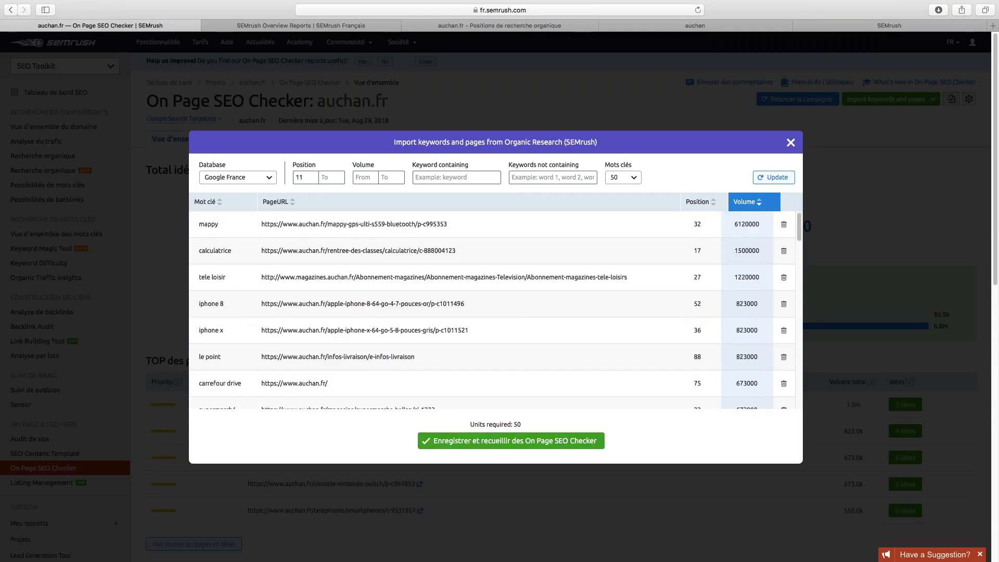
left_click(791, 142)
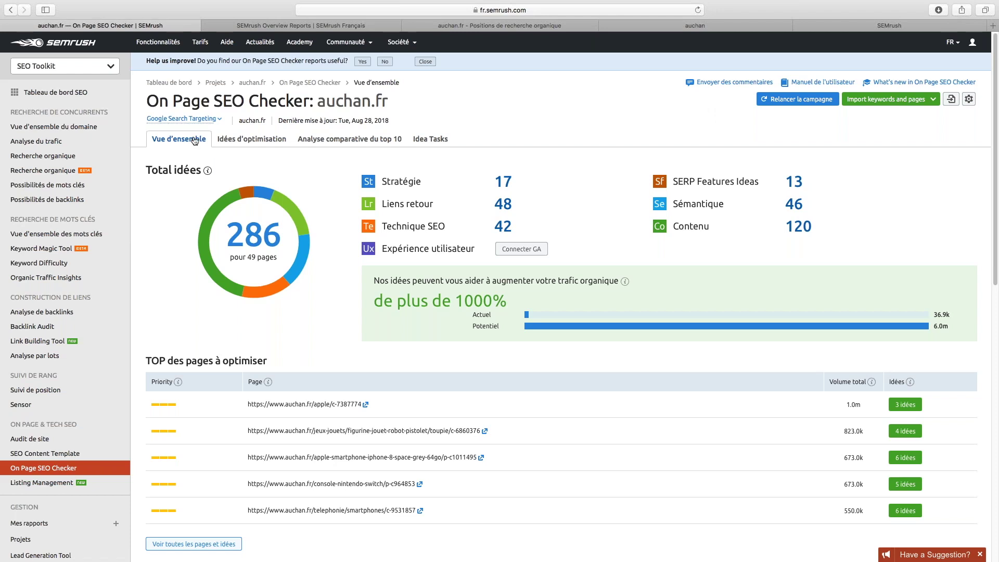
- From the overview's top pages to optimise, open the ideas for the console-nintendo-switch page
left_click(172, 141)
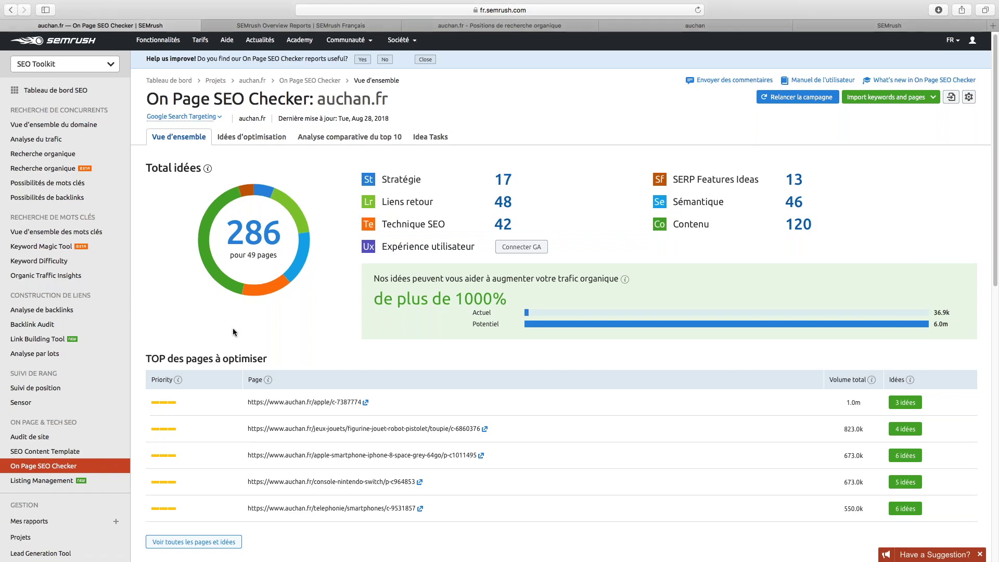
scroll(219, 312, "down", 3)
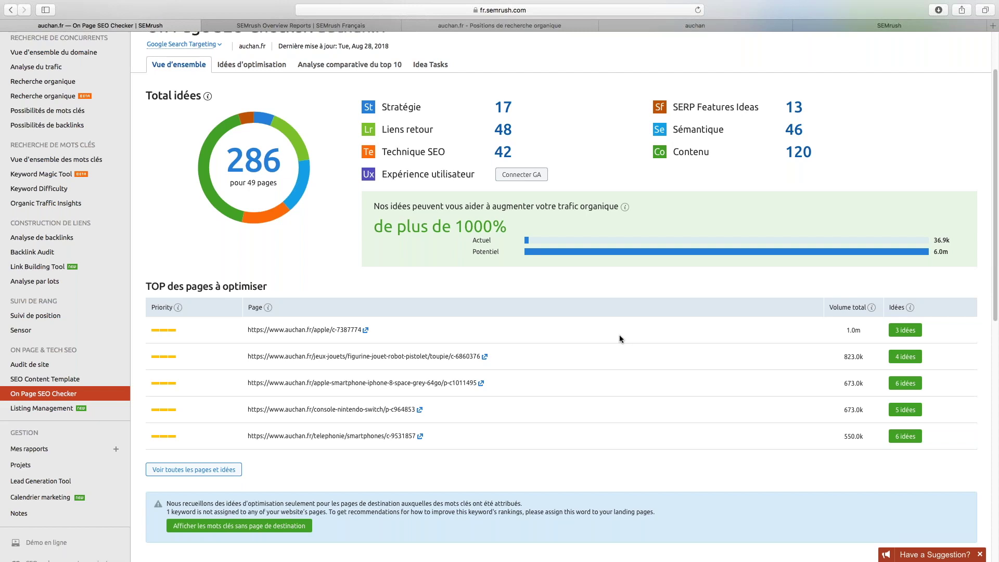
left_click_drag(805, 345, 831, 339)
left_click(905, 410)
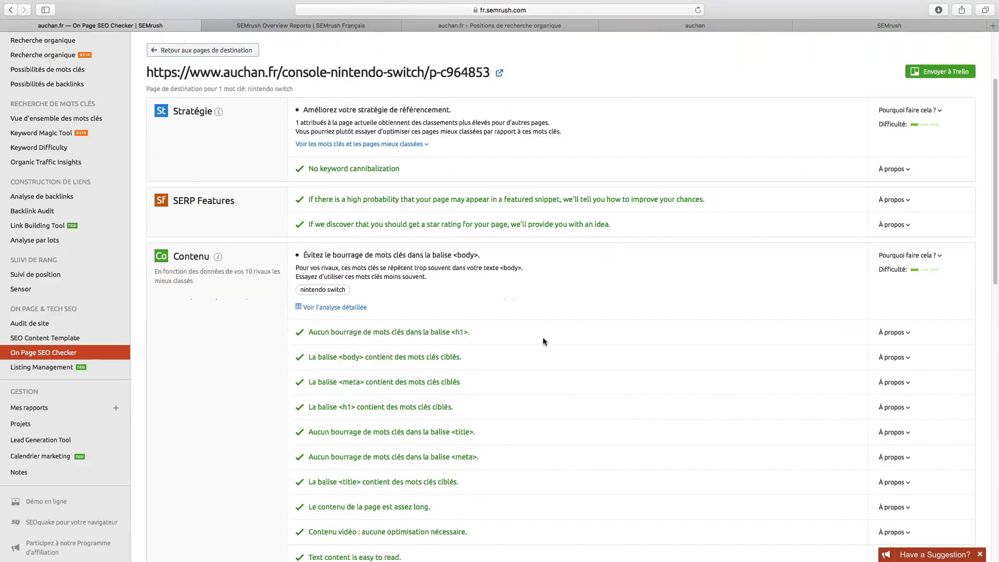
- Check which target keyword the console-nintendo-switch landing page is assigned to
scroll(542, 337, "up", 3)
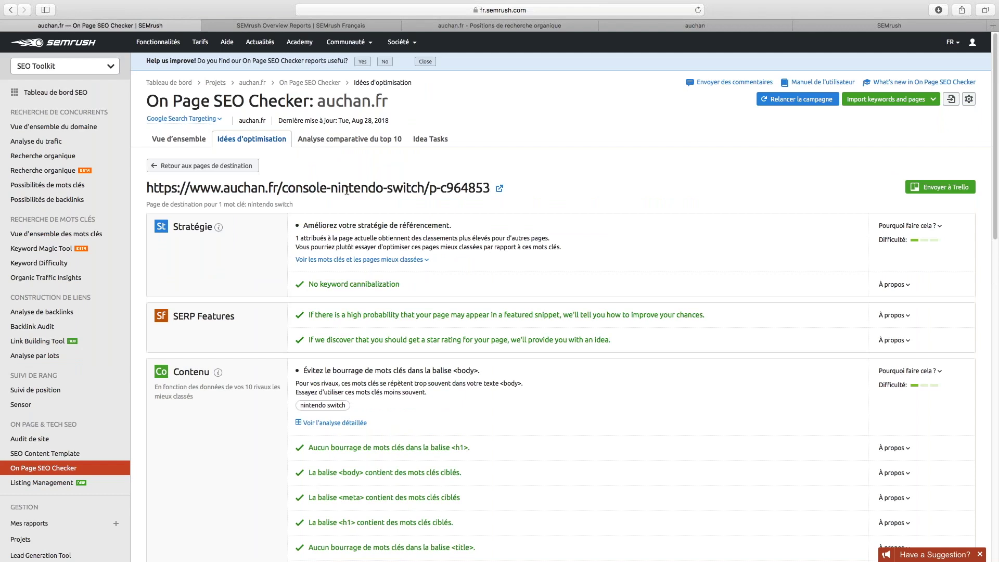
left_click_drag(146, 204, 274, 204)
left_click(267, 203)
triple_click(267, 202)
left_click(267, 203)
scroll(561, 308, "down", 1)
scroll(168, 174, "down", 3)
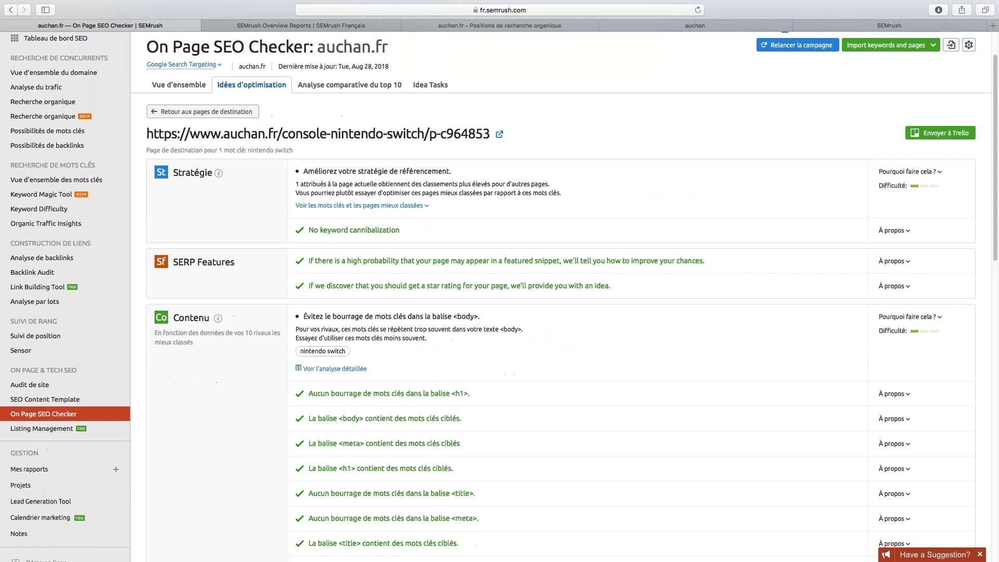
- Examine the Stratégie recommendations for the console-nintendo-switch page
left_click_drag(176, 172, 192, 171)
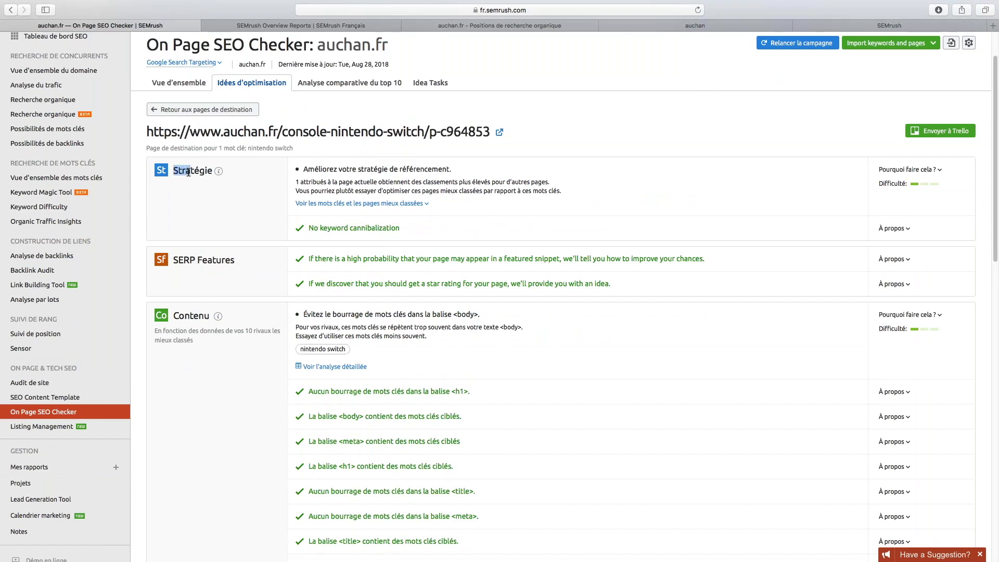
left_click(189, 172)
scroll(188, 172, "down", 1)
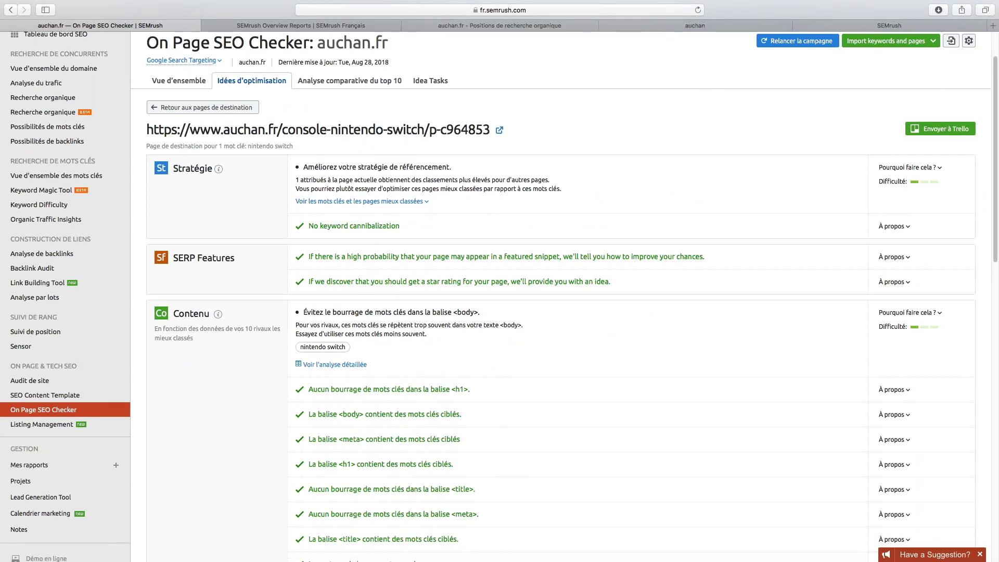
scroll(188, 172, "down", 2)
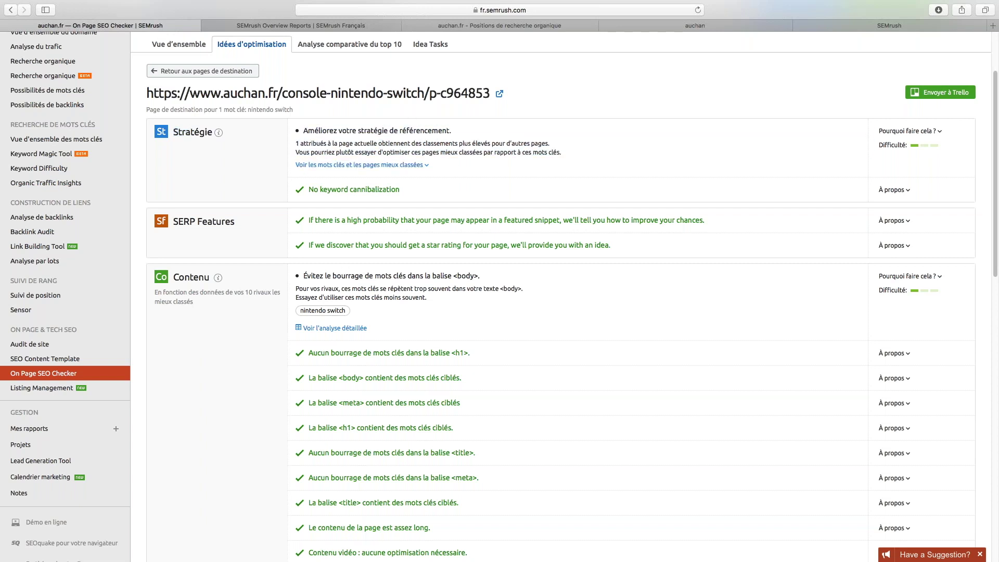
scroll(426, 98, "up", 1)
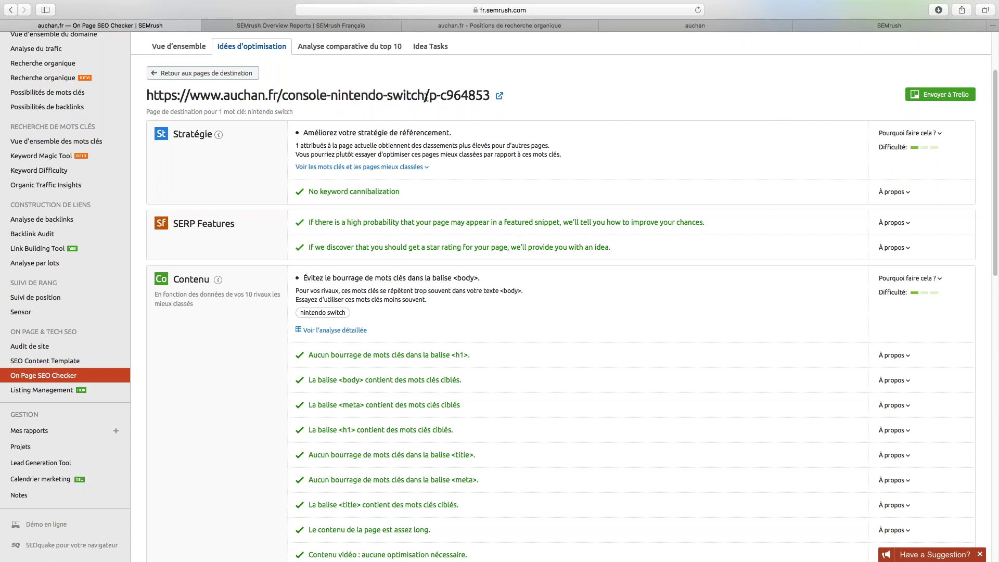
scroll(426, 98, "down", 1)
scroll(253, 165, "down", 3)
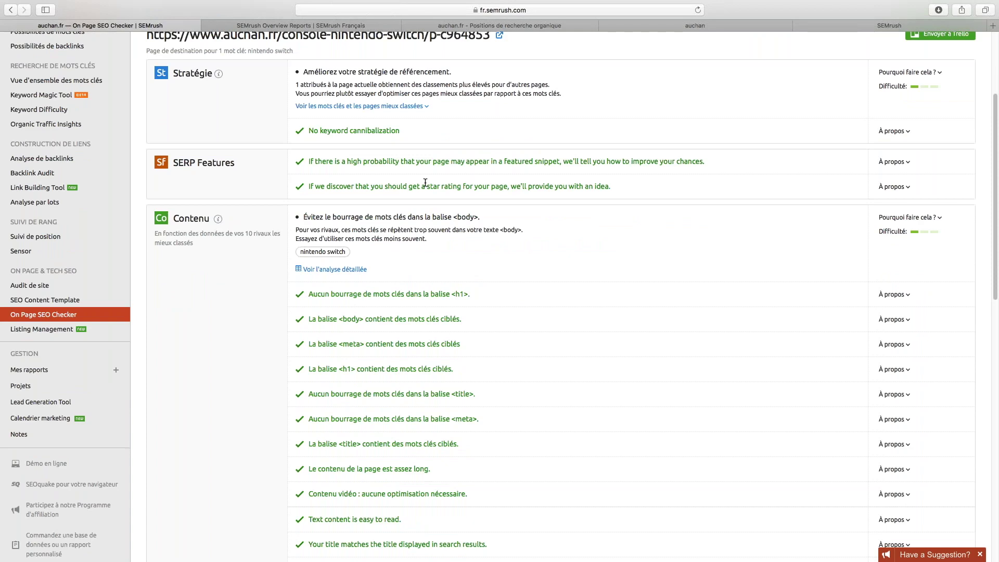
- Examine the SERP Features recommendations on featured snippets and star ratings
left_click_drag(442, 187, 426, 208)
left_click(417, 165)
mouse_move(417, 165)
left_mouse_down()
mouse_move(425, 177)
mouse_move(421, 164)
left_mouse_up()
left_click(425, 177)
left_click(421, 164)
scroll(196, 245, "down", 3)
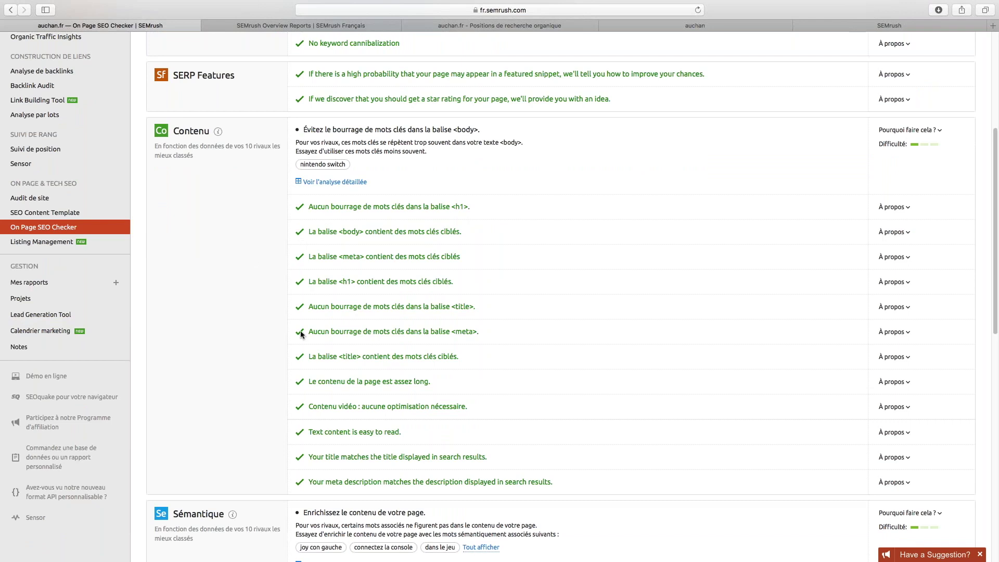
- Examine the Contenu checks, including the keyword stuffing advice for the body tag and the keyword concerned
left_click_drag(460, 256, 908, 283)
left_click(348, 257)
left_click_drag(497, 141, 428, 151)
left_click(428, 151)
left_click_drag(301, 165, 339, 165)
left_click(336, 166)
scroll(336, 165, "down", 1)
scroll(562, 292, "down", 3)
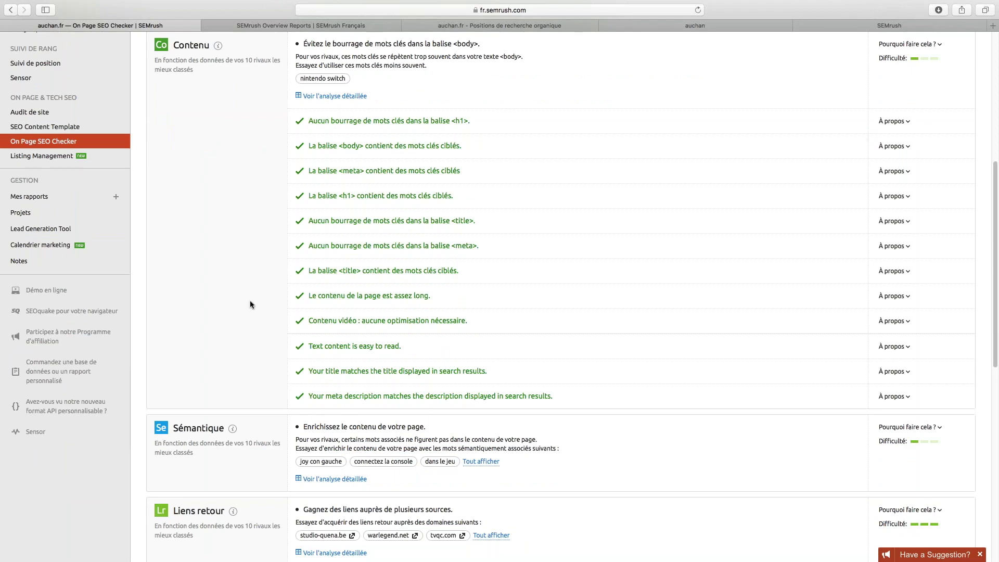
- Show the full list of semantically related words suggested in the Sémantique section
scroll(250, 301, "down", 1)
scroll(250, 301, "down", 5)
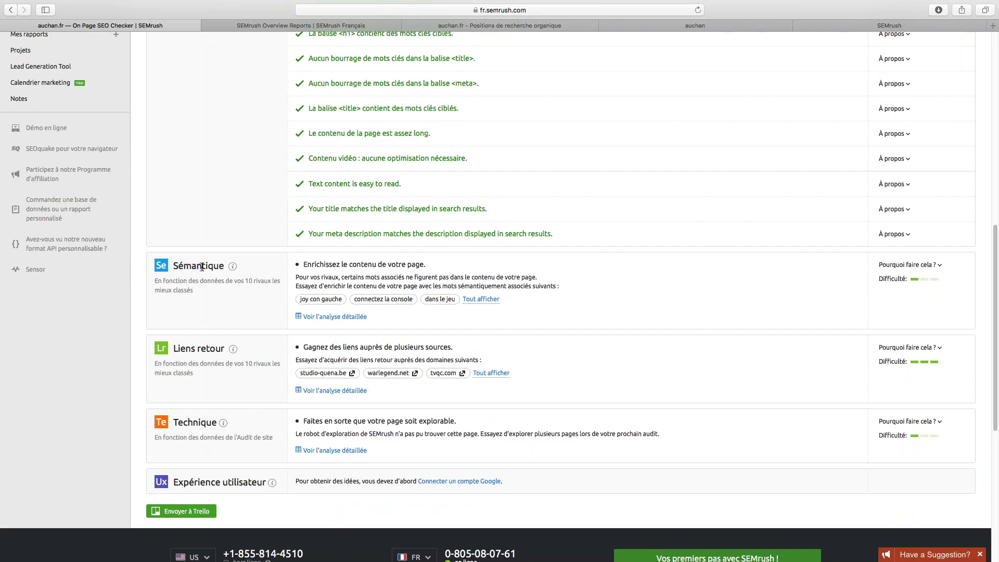
scroll(202, 268, "up", 5)
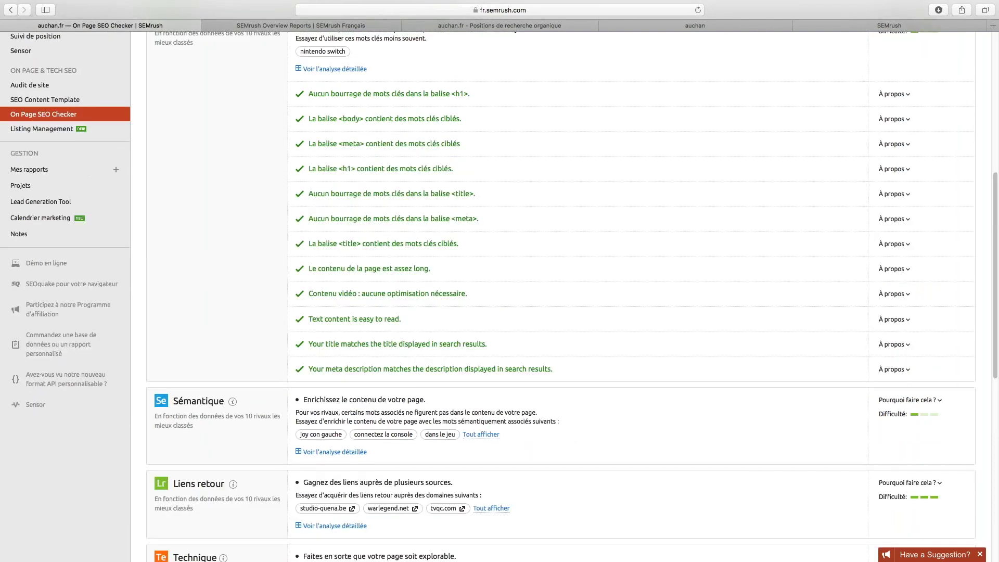
scroll(561, 296, "up", 10)
scroll(205, 358, "down", 15)
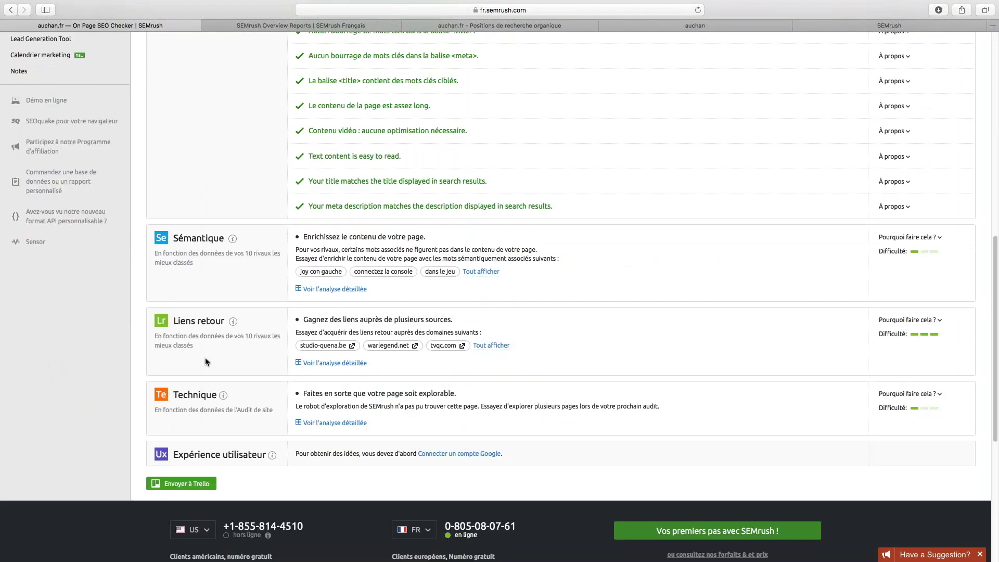
scroll(205, 357, "up", 1)
left_click(481, 305)
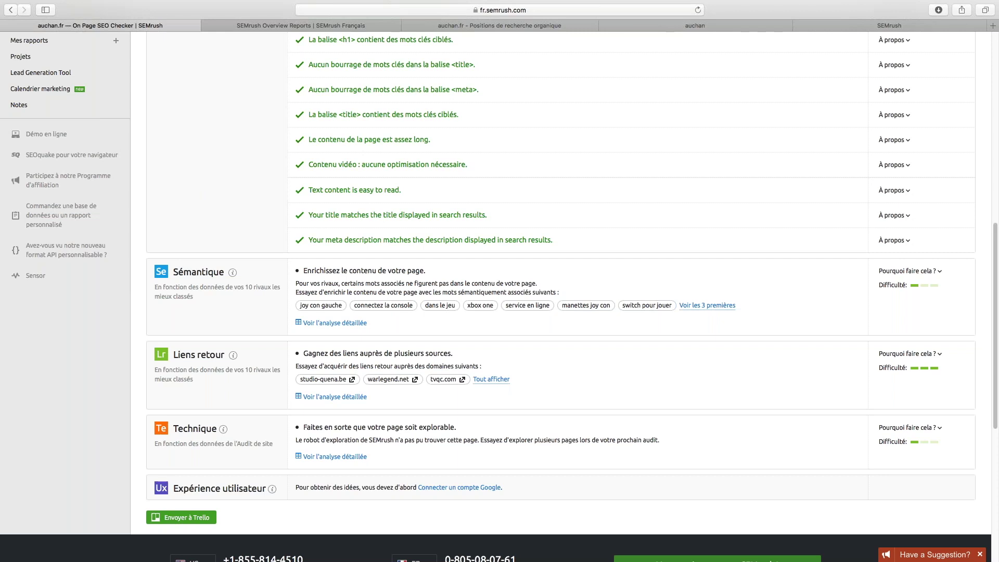
left_click(712, 307)
left_click(481, 306)
- Show all the suggested backlink source domains in the Liens retour section and read through them
double_click(210, 354)
right_click(213, 354)
left_click(184, 354)
left_click_drag(171, 355, 229, 355)
left_click(190, 362)
left_click(491, 379)
scroll(495, 347, "down", 2)
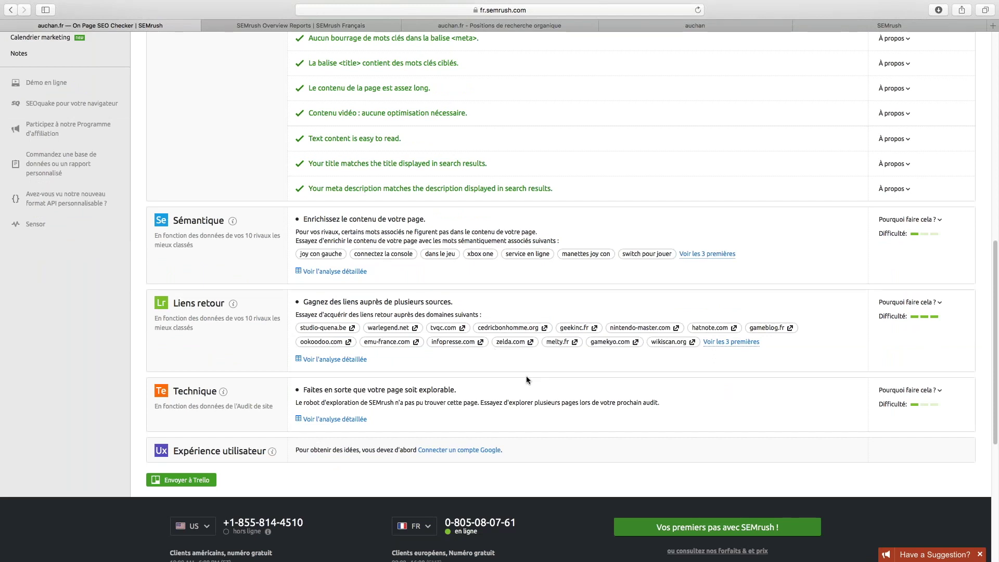
scroll(527, 380, "down", 1)
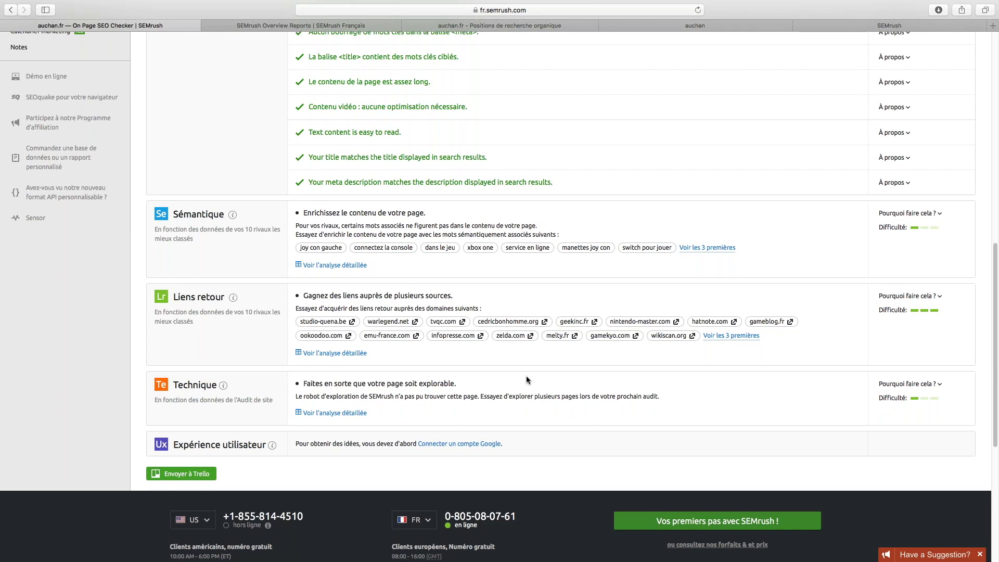
scroll(527, 380, "down", 1)
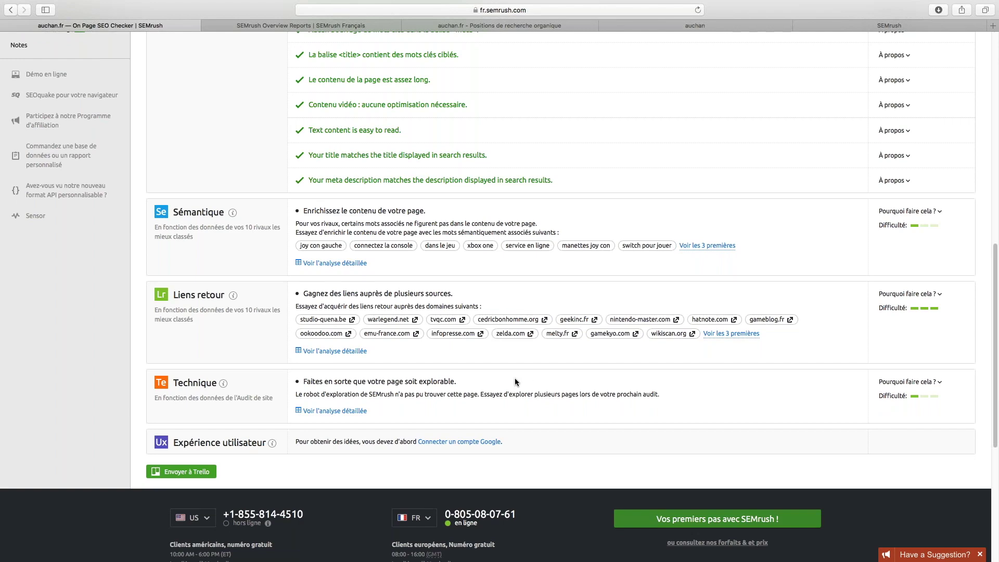
- Examine the Technique and Expérience utilisateur recommendations alongside the other idea sections of the page
scroll(515, 382, "up", 3)
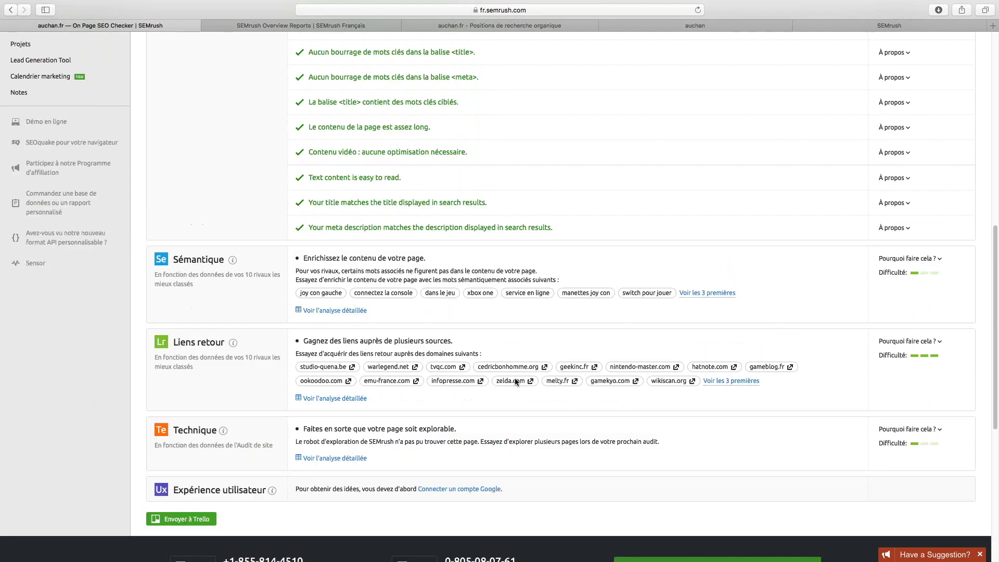
scroll(514, 378, "up", 1)
scroll(562, 291, "up", 2)
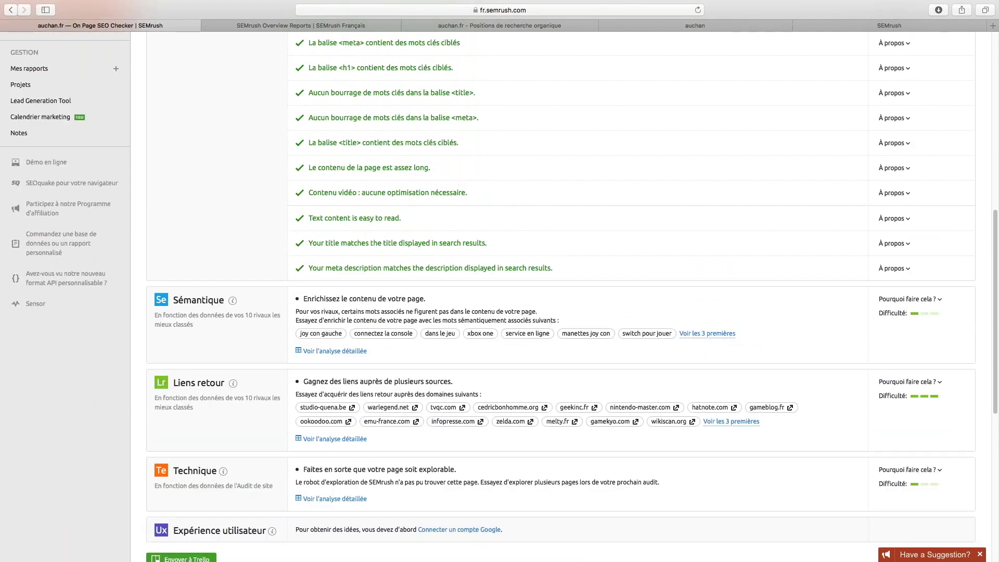
scroll(561, 291, "up", 10)
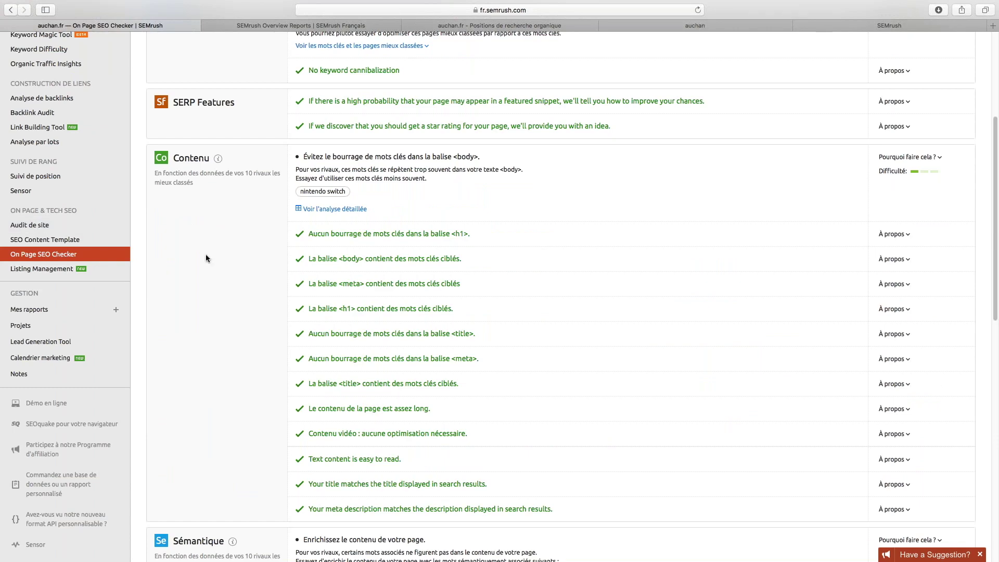
scroll(204, 259, "down", 1)
scroll(203, 259, "down", 15)
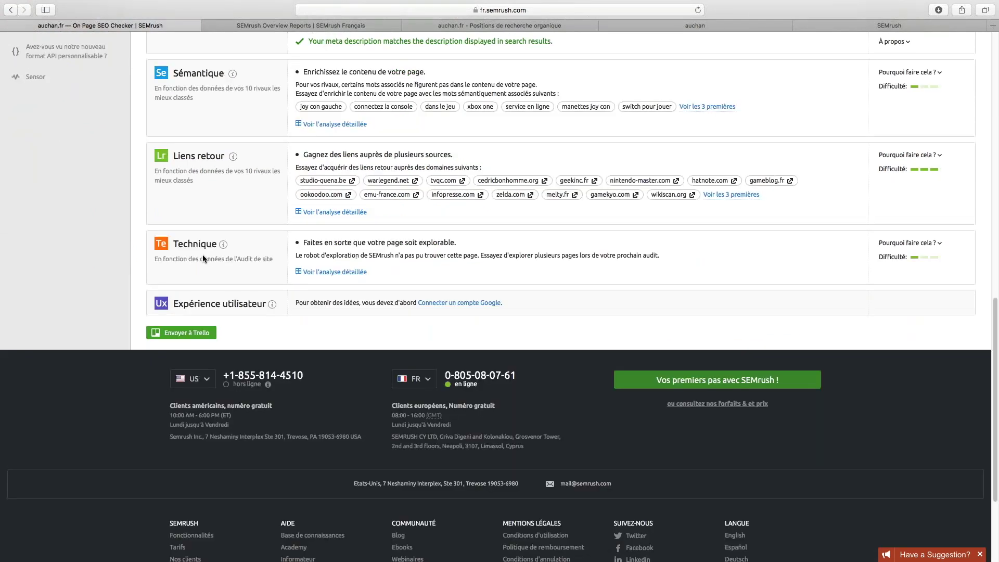
scroll(230, 424, "up", 2)
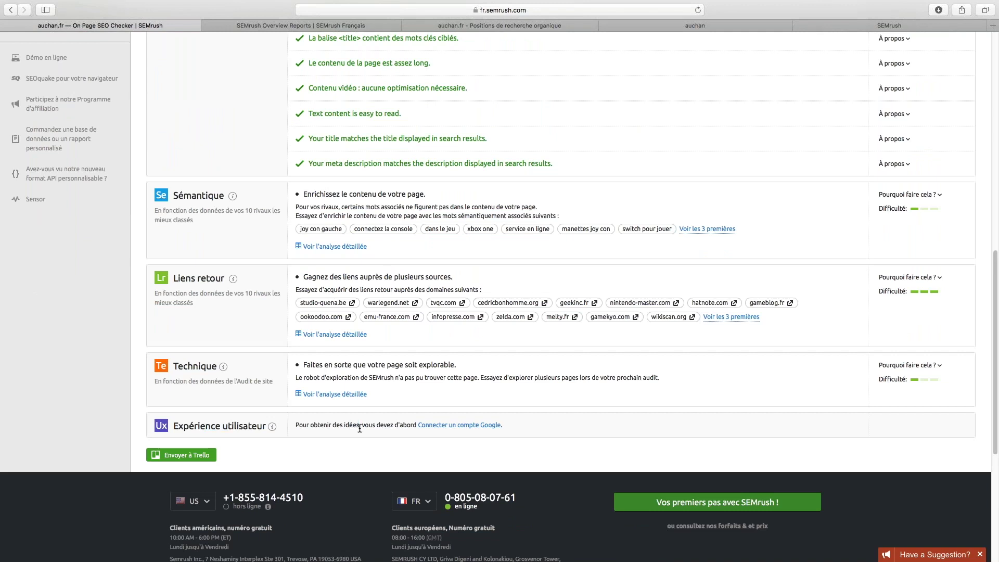
scroll(360, 428, "up", 1)
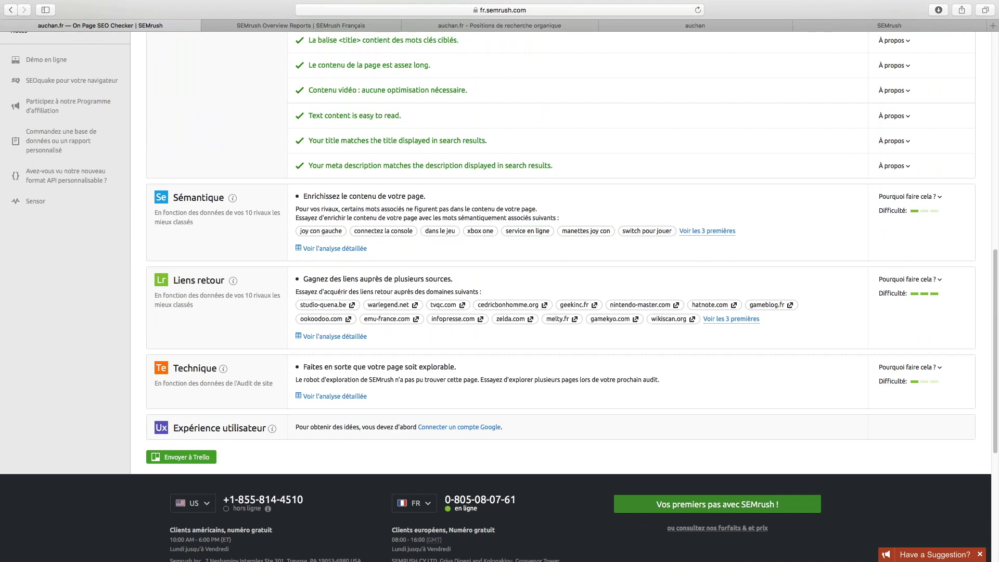
scroll(535, 483, "up", 2)
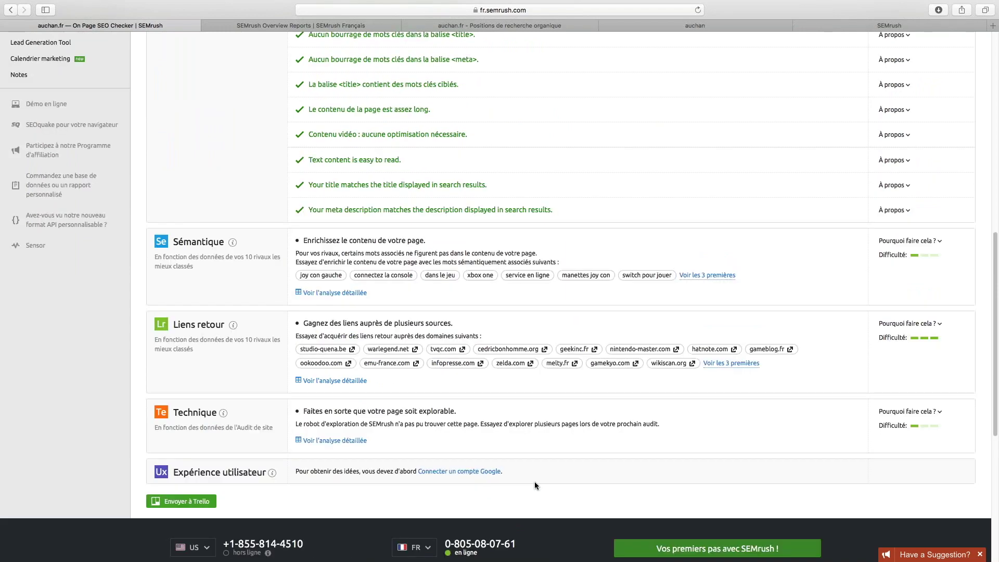
scroll(341, 495, "up", 2)
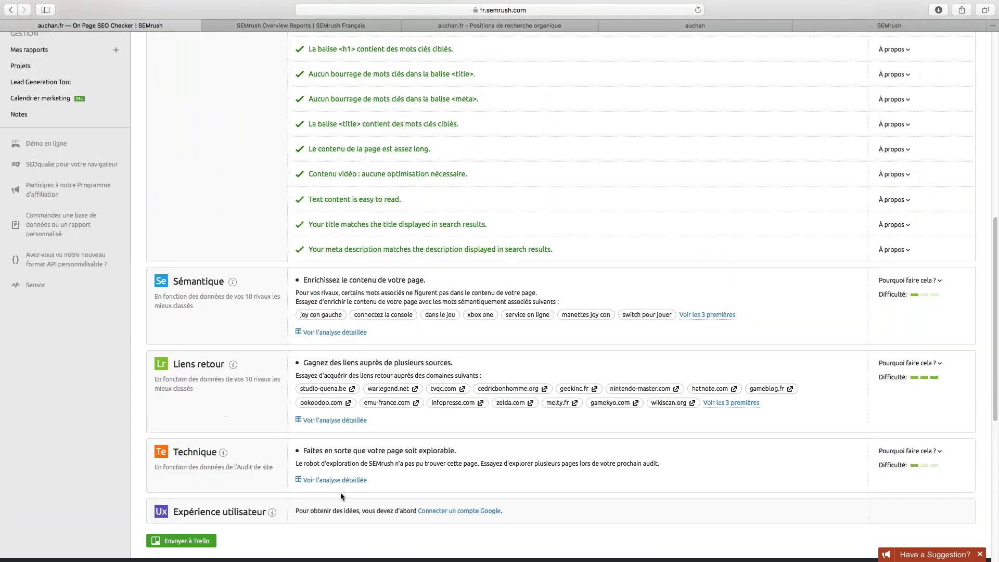
- Read the explanation of the "No keyword cannibalization" check in the Stratégie section and close it
scroll(341, 496, "up", 15)
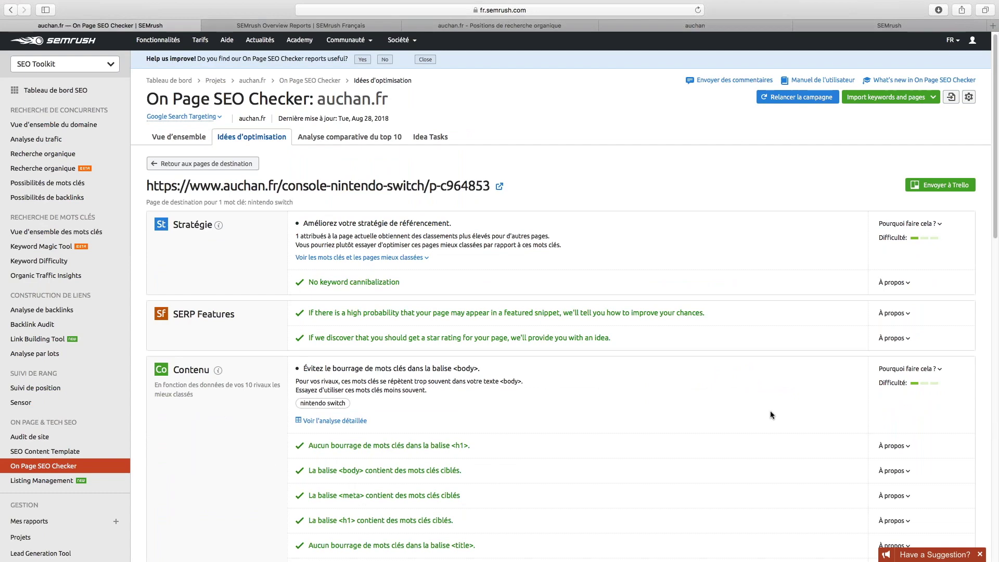
scroll(770, 410, "down", 5)
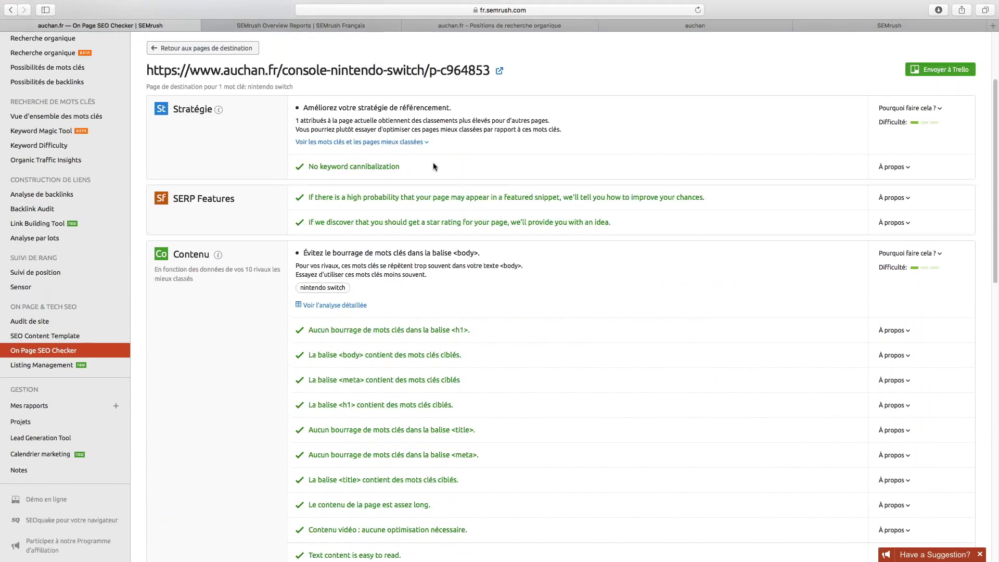
left_click(902, 167)
left_click(902, 171)
left_click(900, 170)
left_click_drag(733, 181, 851, 278)
left_click(852, 278)
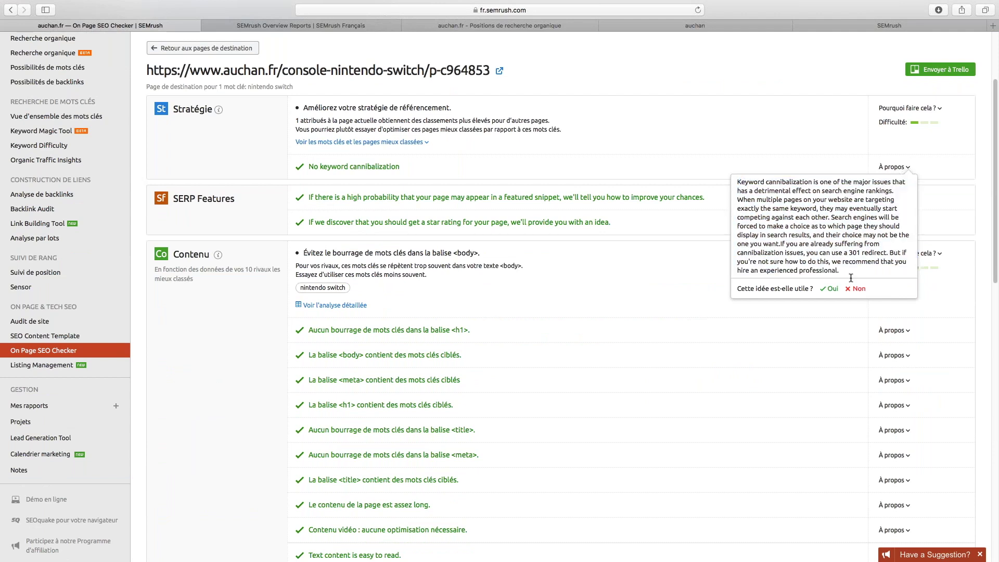
left_click(695, 291)
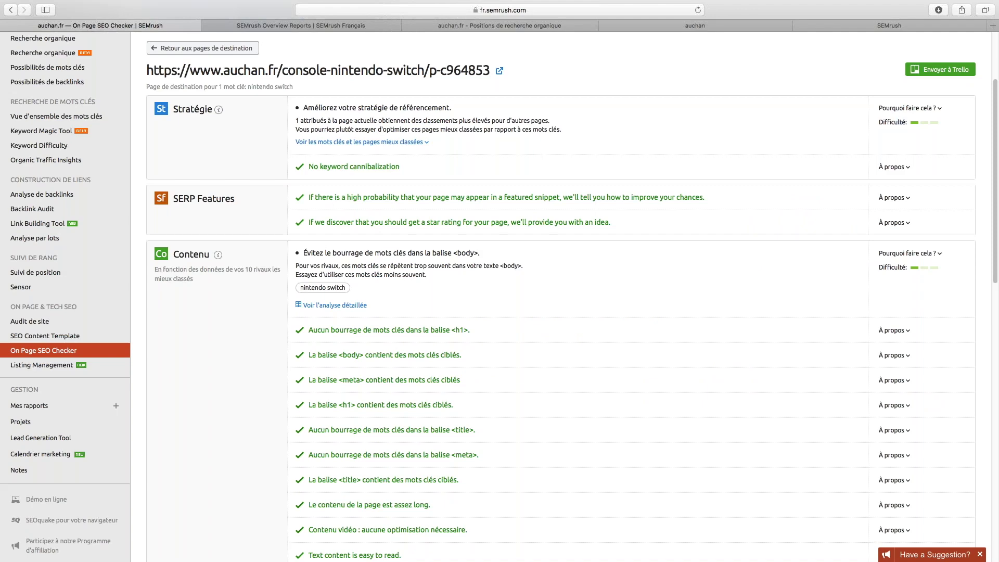
- Examine the difficulty ratings of the optimisation ideas across the Stratégie, Contenu, Sémantique, Liens retour and Technique sections
left_click(940, 109)
scroll(815, 236, "down", 3)
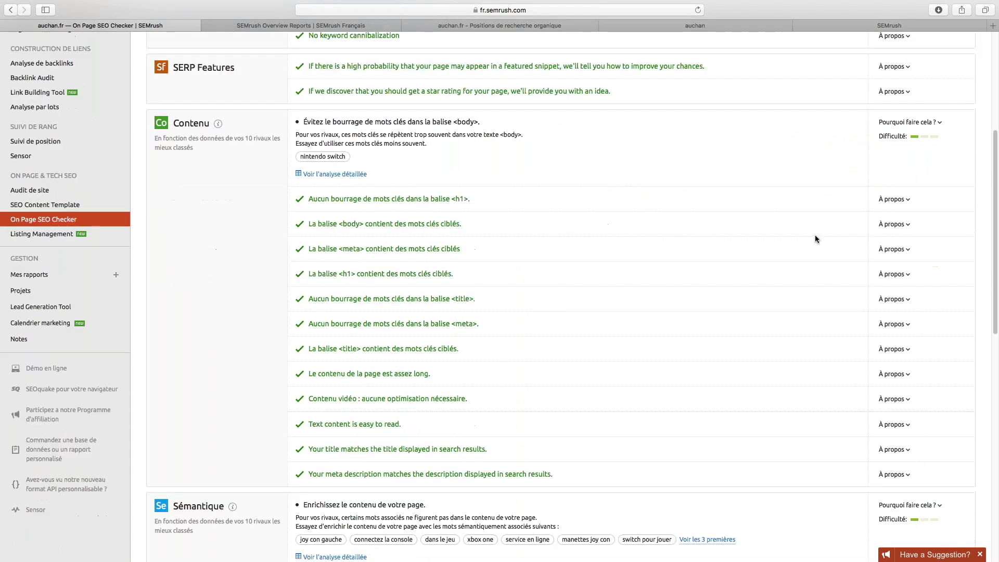
scroll(745, 250, "down", 5)
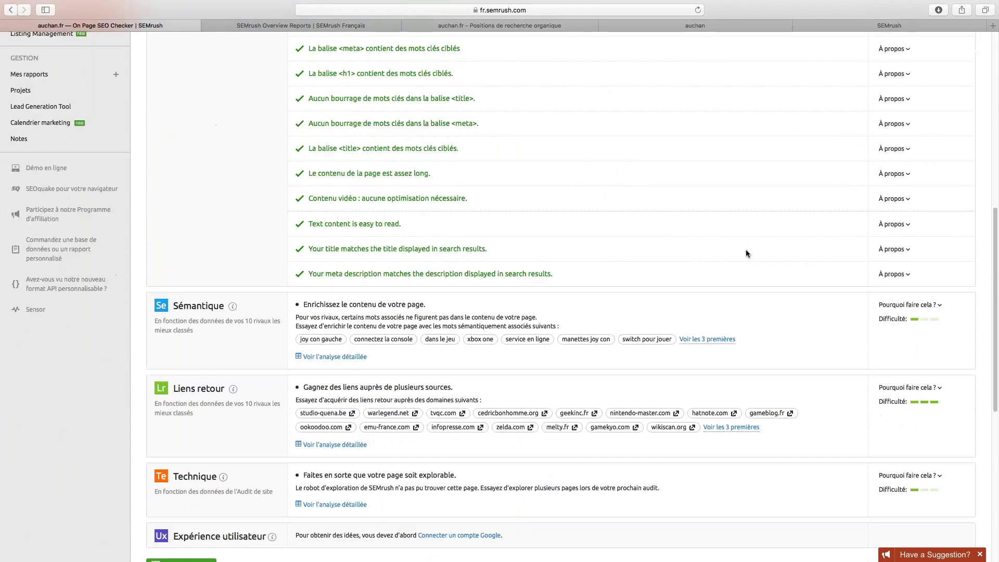
scroll(700, 379, "up", 2)
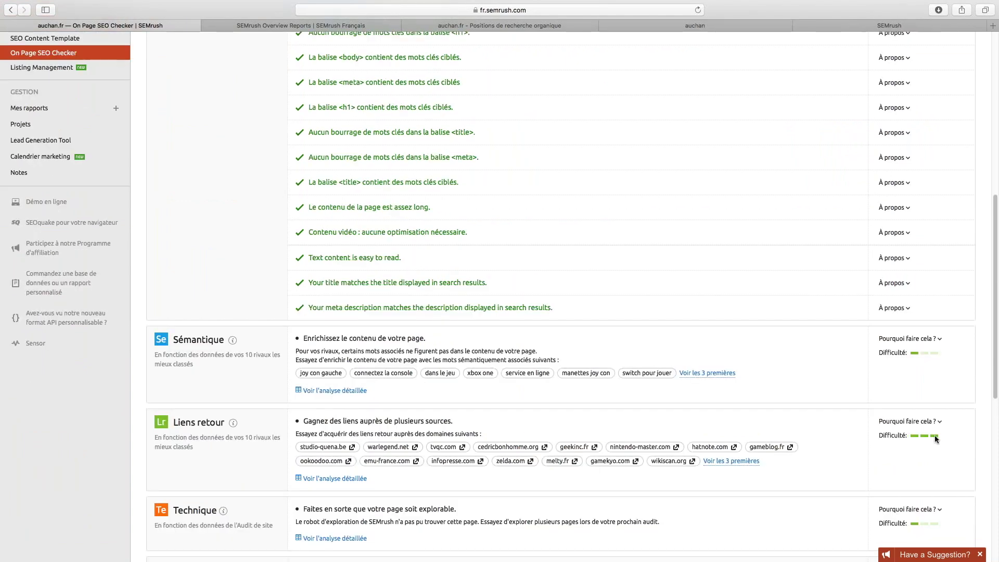
scroll(935, 435, "up", 10)
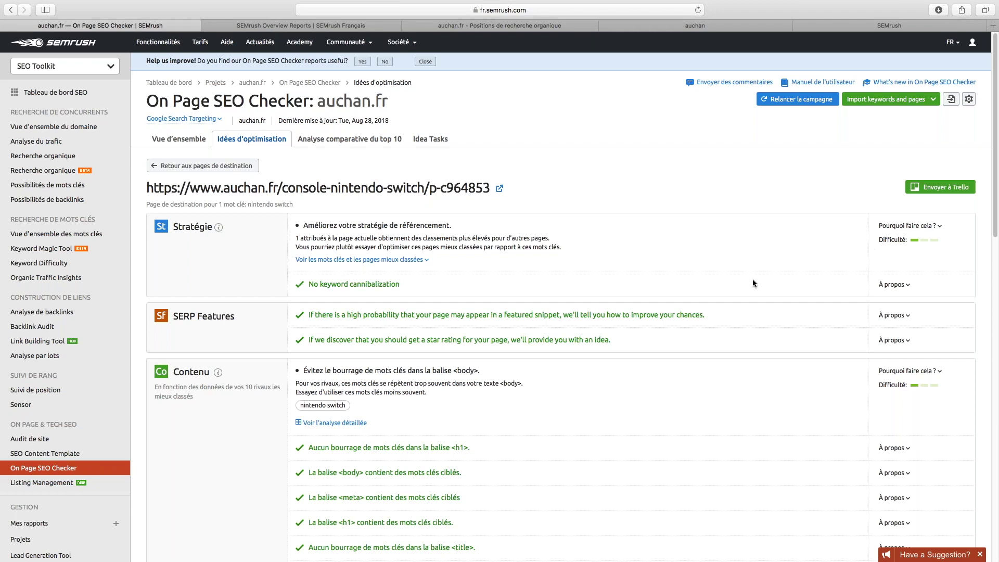
scroll(753, 280, "down", 1)
scroll(197, 242, "down", 2)
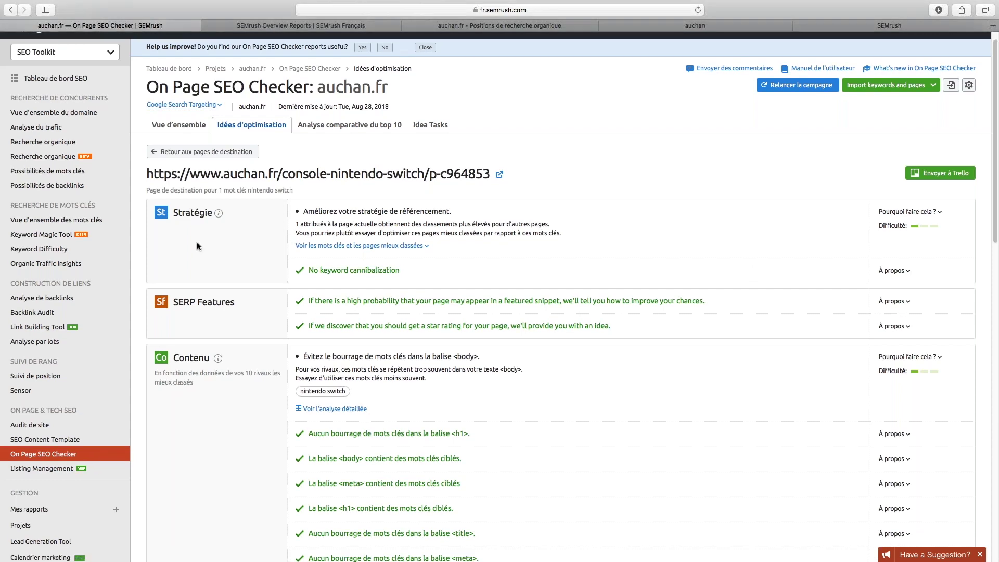
scroll(197, 245, "down", 1)
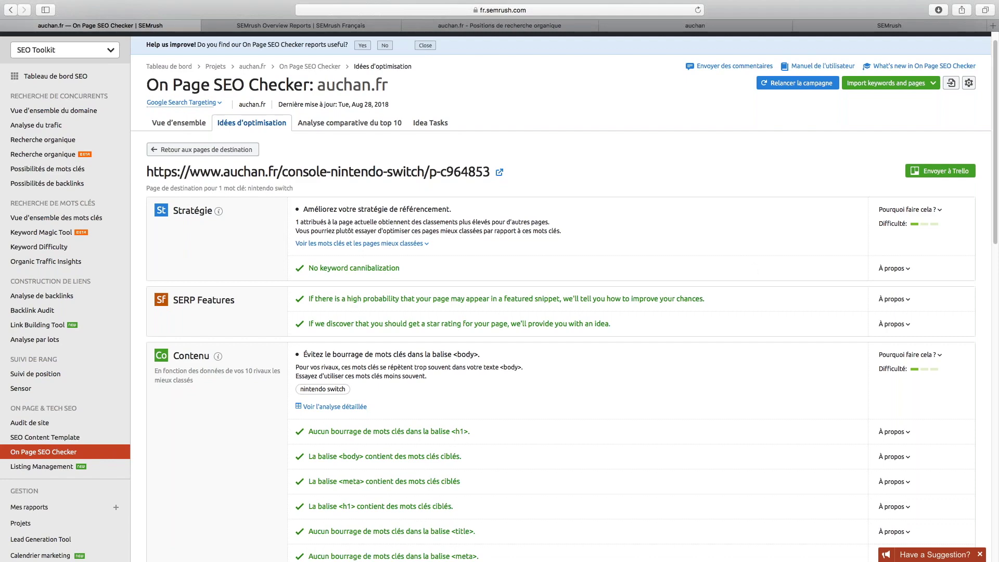
scroll(148, 361, "down", 3)
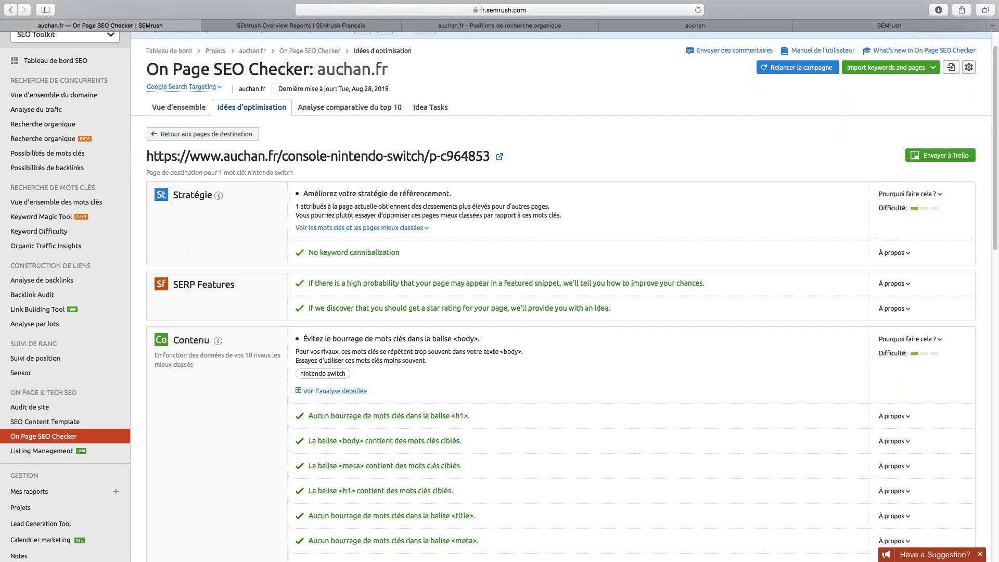
scroll(224, 385, "up", 3)
right_click(224, 383)
left_click(211, 419)
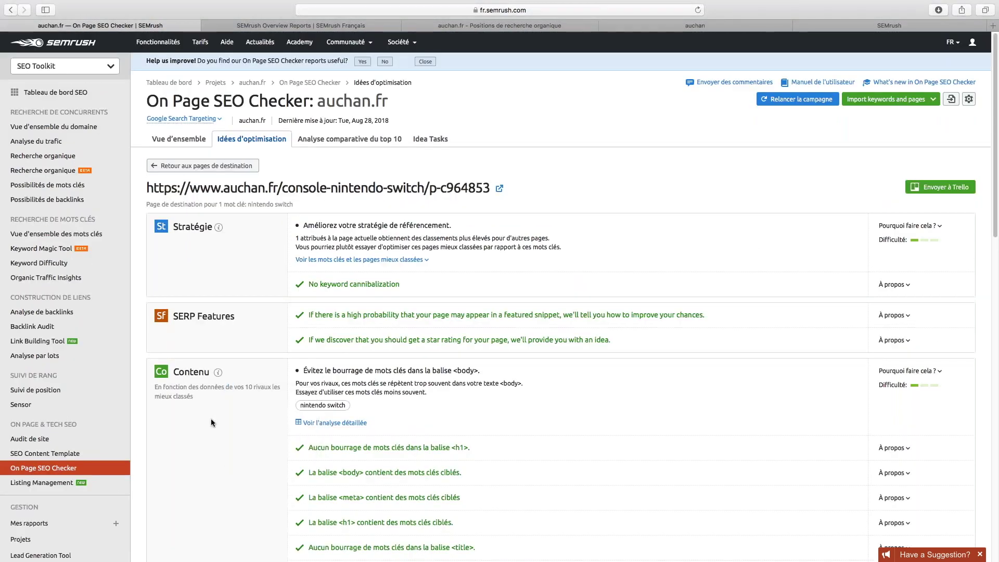
- Go to the site audit tool and open the audit of the auchan.fr project
scroll(210, 421, "down", 10)
scroll(560, 291, "up", 5)
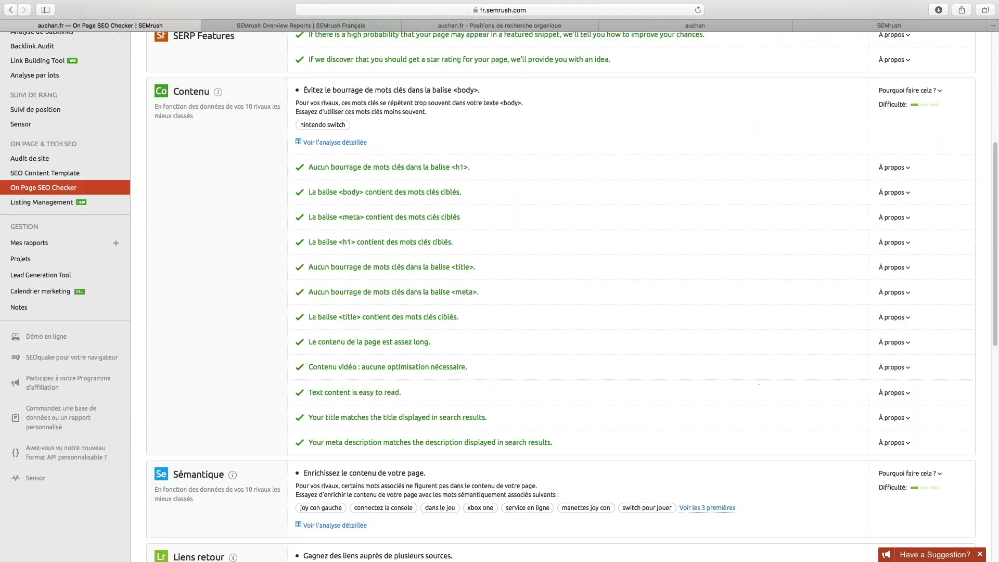
left_click(29, 158)
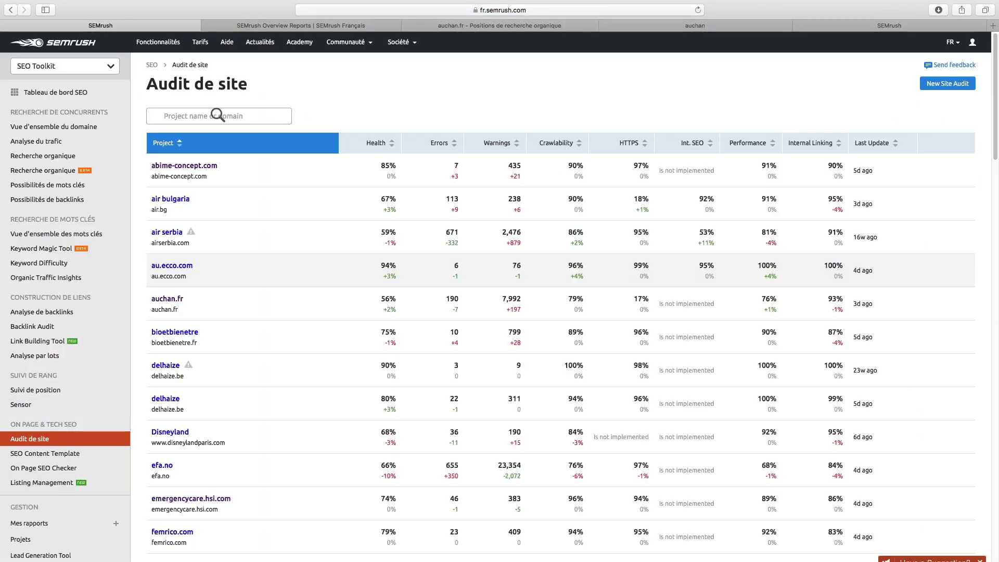
left_click(157, 313)
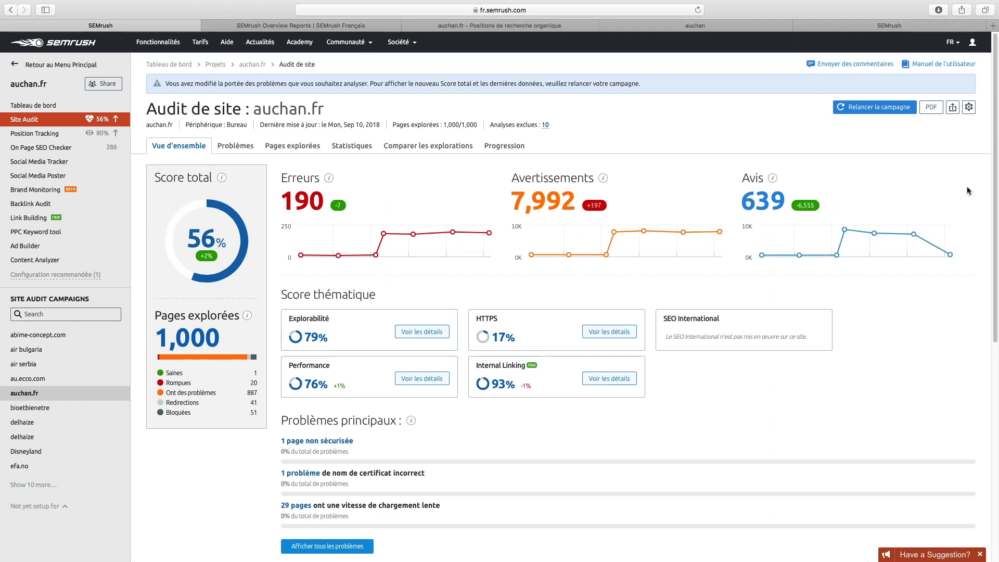
- Open the audit's basic settings and bring up the crawl scope for editing
left_click(969, 107)
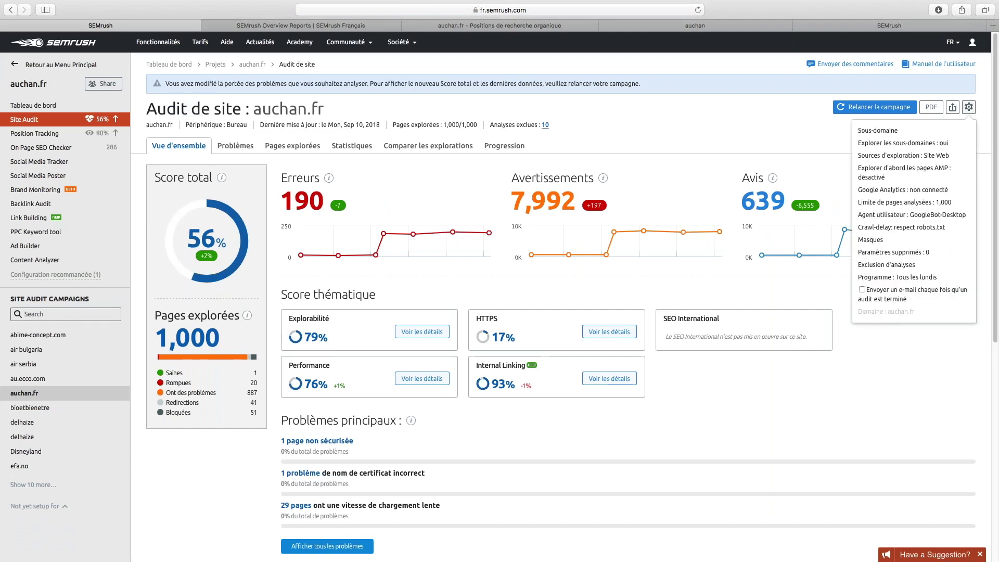
left_click(929, 202)
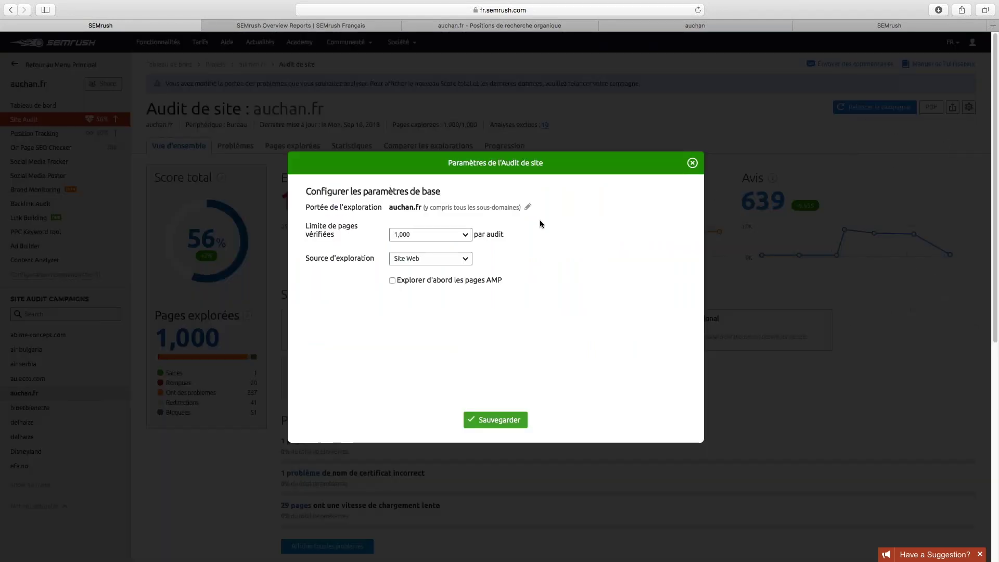
left_click_drag(451, 208, 523, 208)
left_click(467, 214)
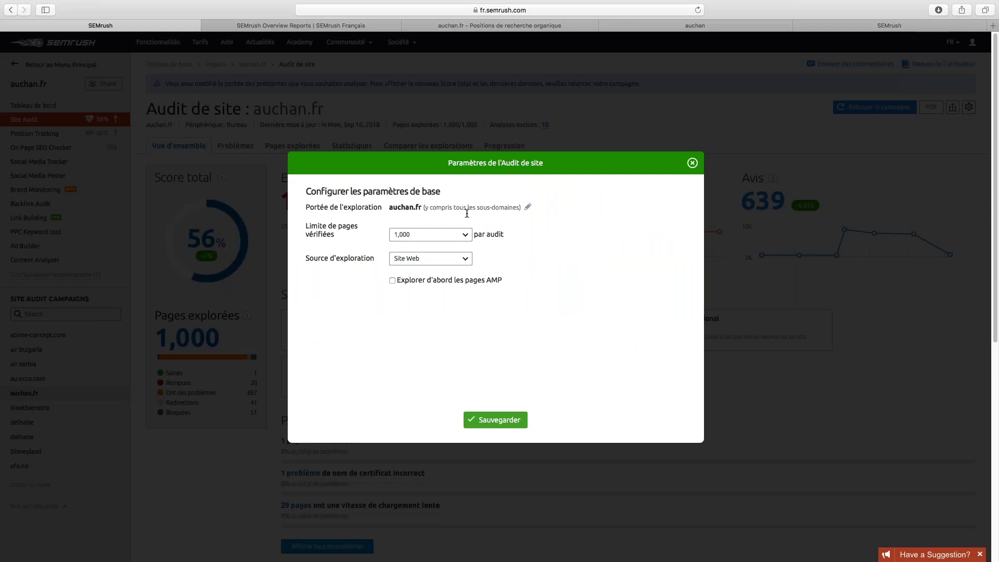
left_click(528, 207)
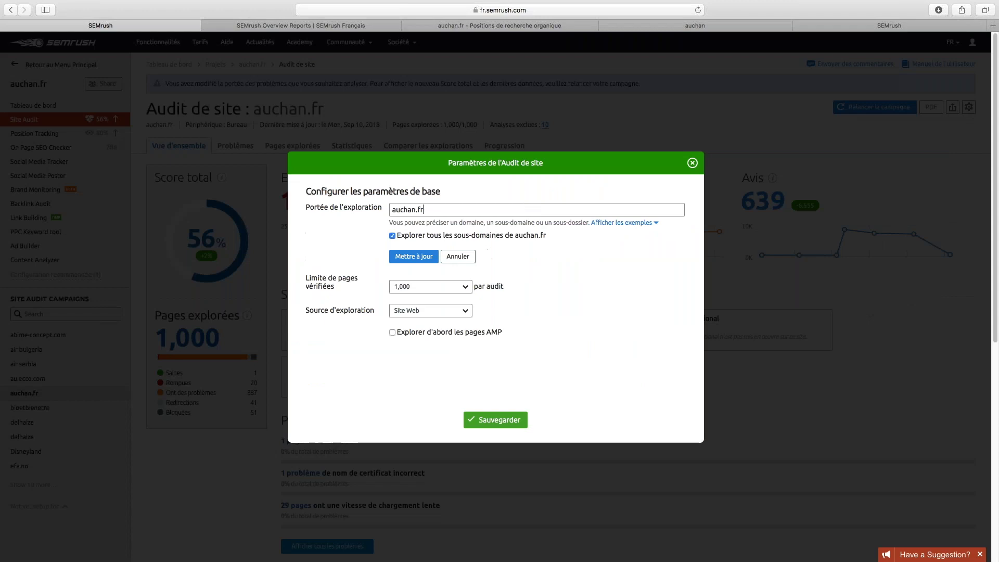
left_click(622, 223)
- Review the available options for the limit of pages checked per audit, leaving the choice unchanged
triple_click(361, 280)
left_click(334, 286)
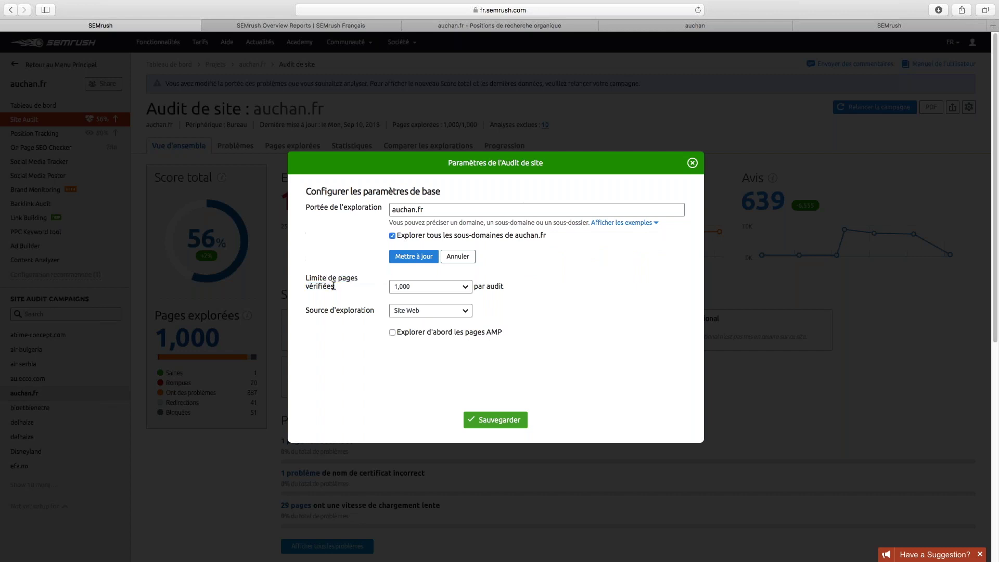
left_click_drag(334, 286, 306, 279)
left_click(306, 283)
left_click(430, 287)
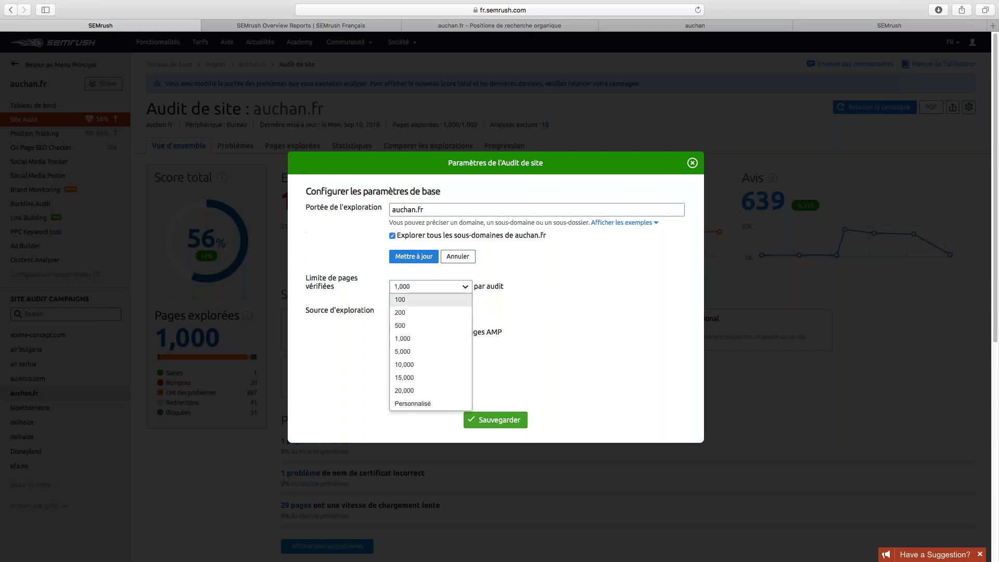
left_click(532, 309)
left_click(431, 286)
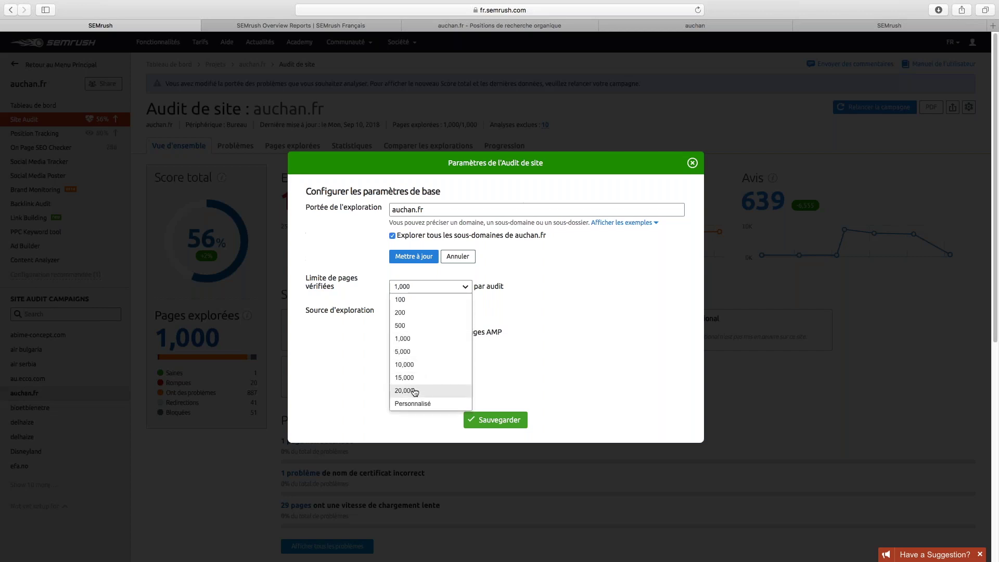
left_click(525, 347)
- Try "Sitemaps sur le site" as the crawl source and close the audit settings without saving
left_click(431, 310)
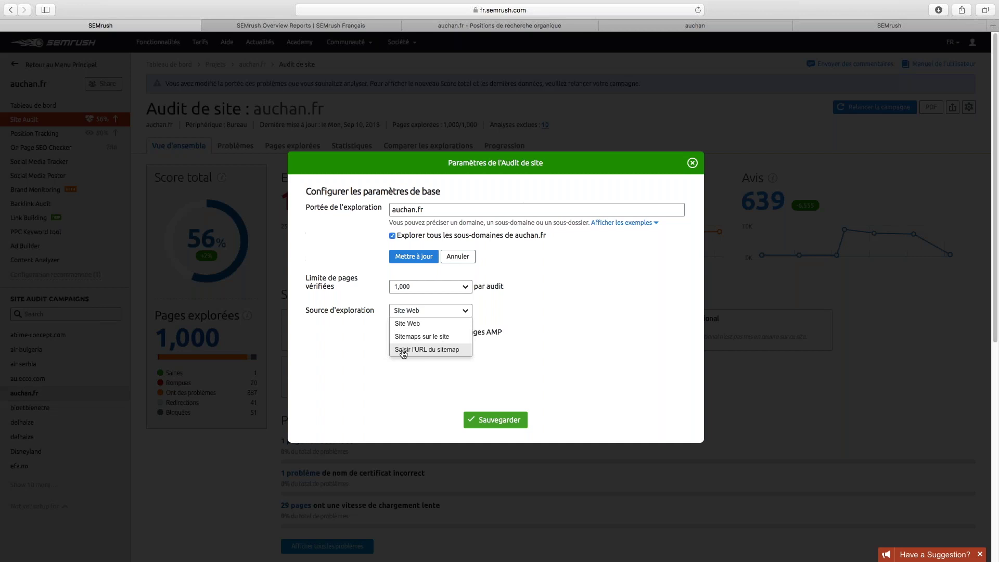
left_click(403, 336)
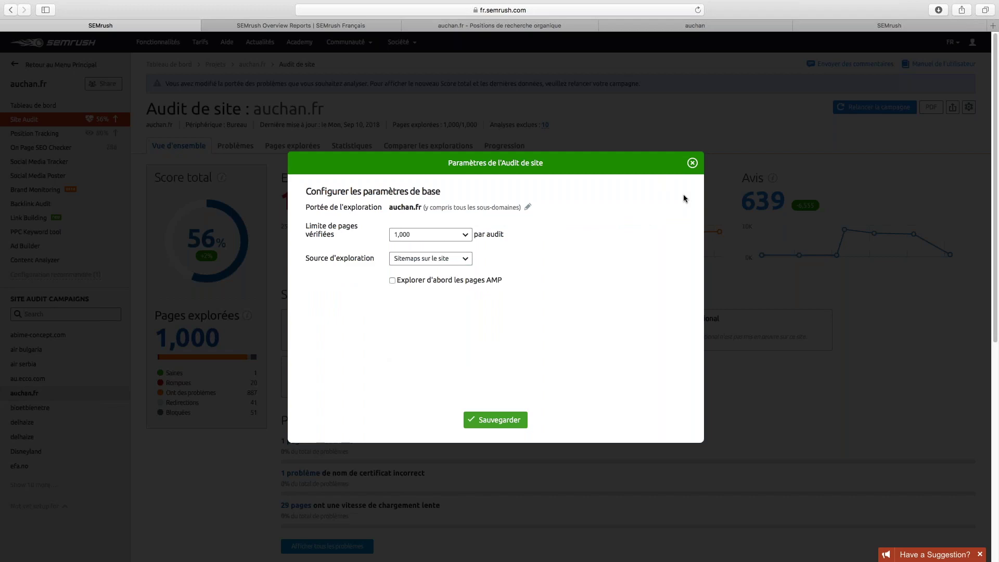
left_click(693, 163)
- Open the crawler settings, review the user agent and crawl-delay options, and close the settings without saving
left_click(969, 107)
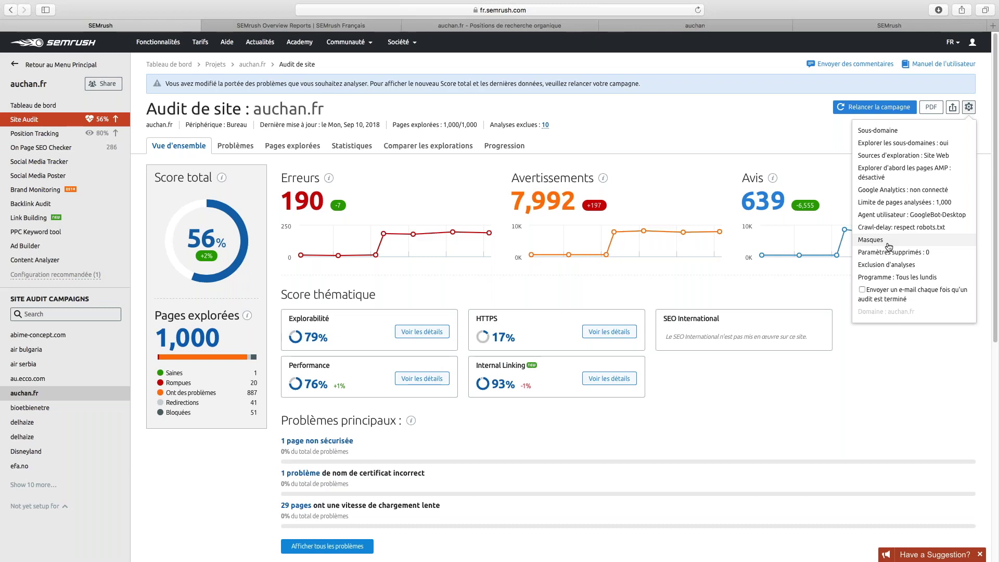
left_click(885, 228)
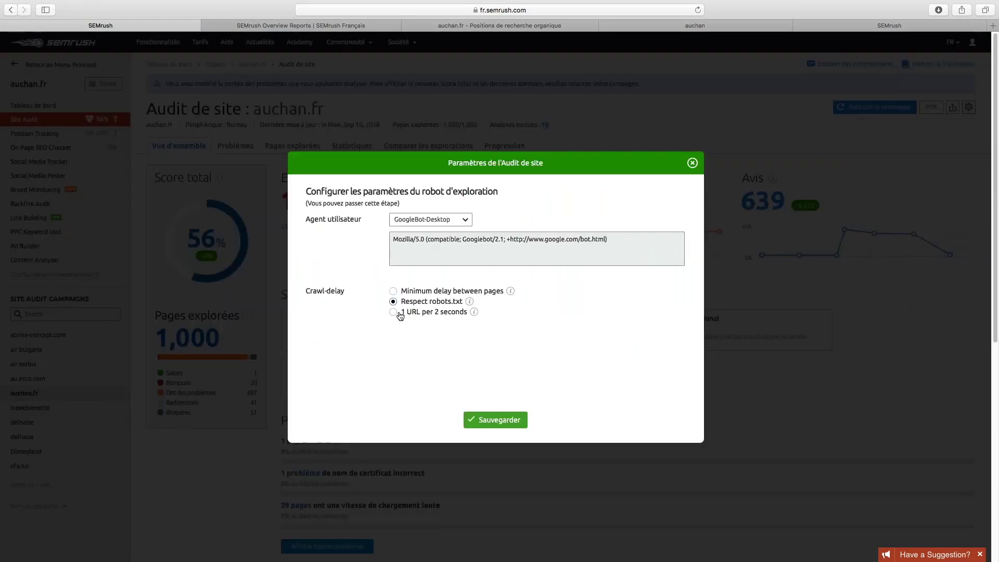
left_click(471, 223)
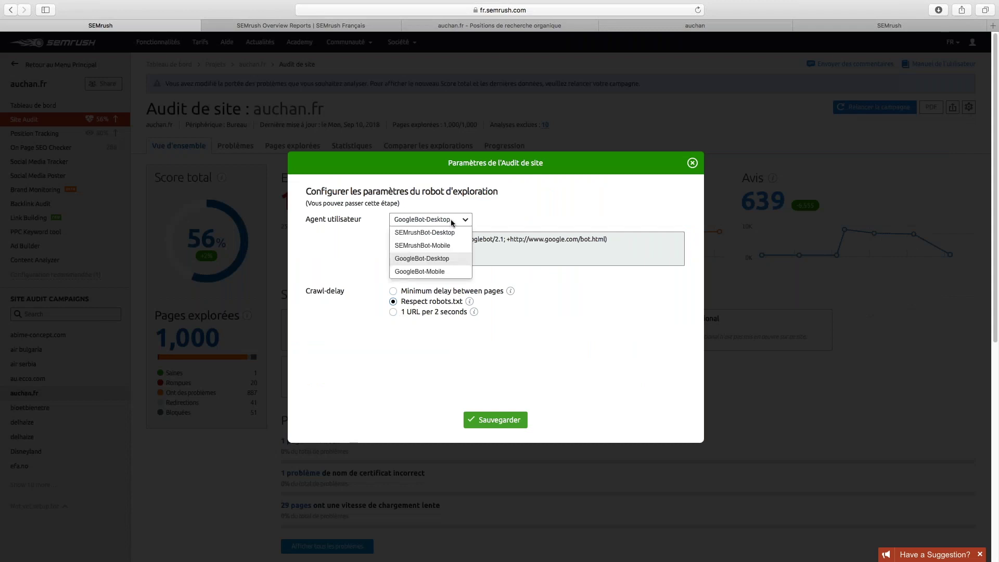
left_click(496, 221)
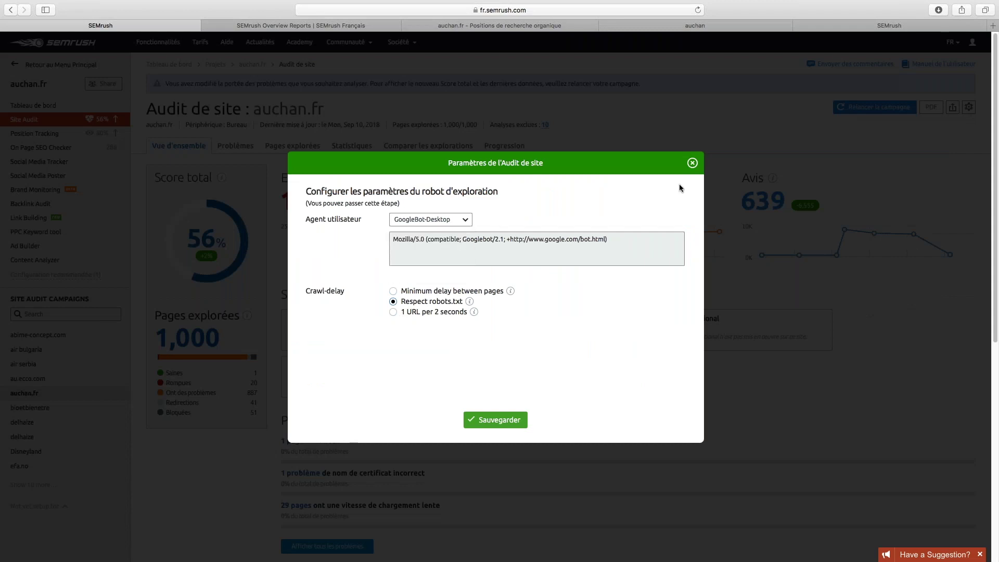
key("Escape")
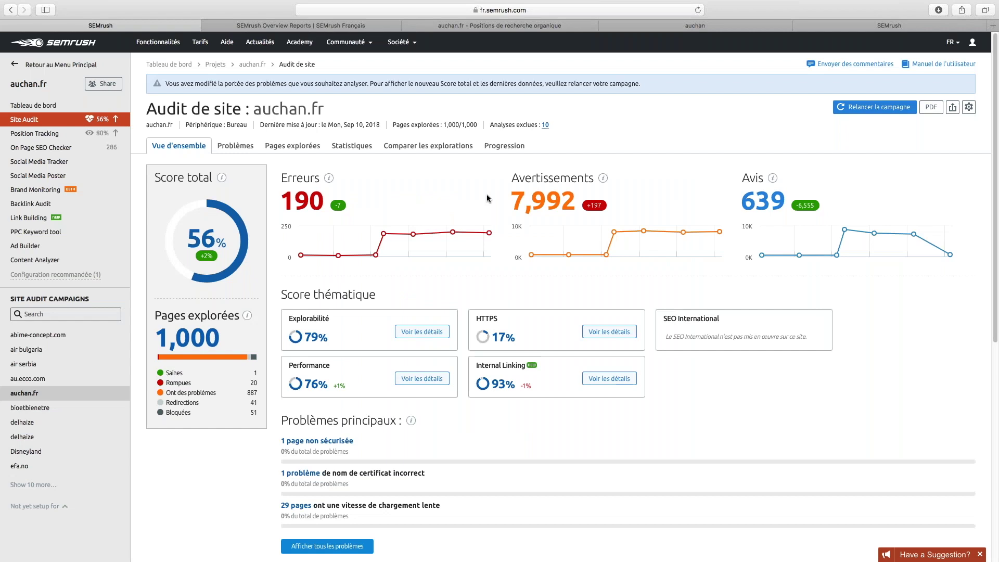
- Examine the audit overview: the total score, the error, warning and notice trends, and the thematic scores
left_click_drag(154, 180, 178, 180)
left_click(178, 180)
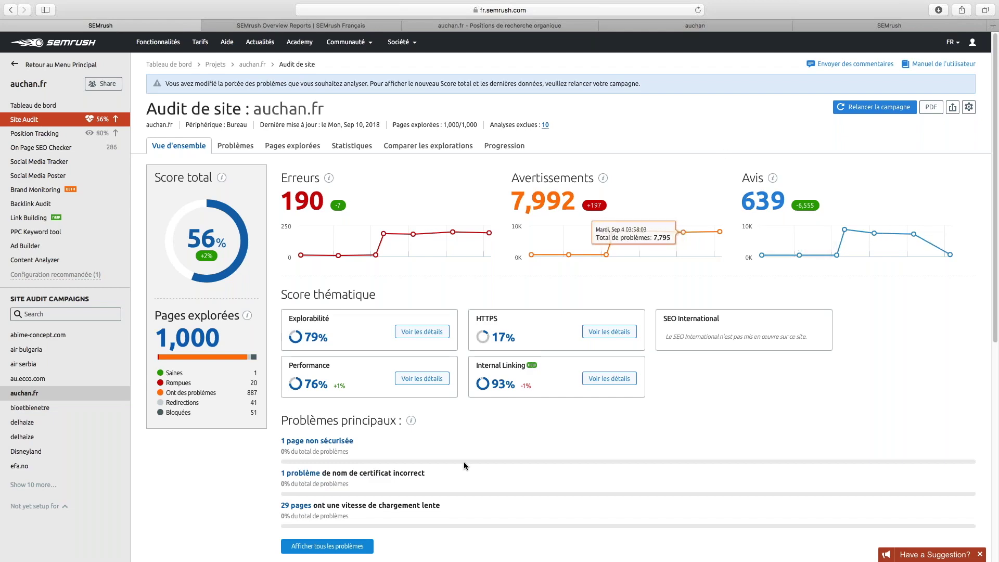
scroll(433, 420, "down", 2)
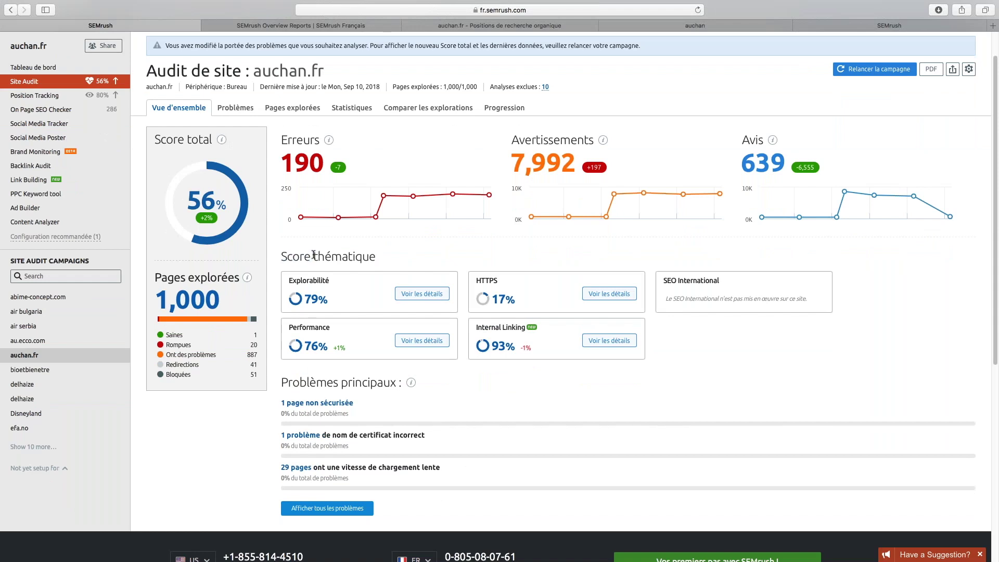
left_click_drag(376, 256, 280, 258)
left_click(274, 259)
scroll(273, 258, "down", 1)
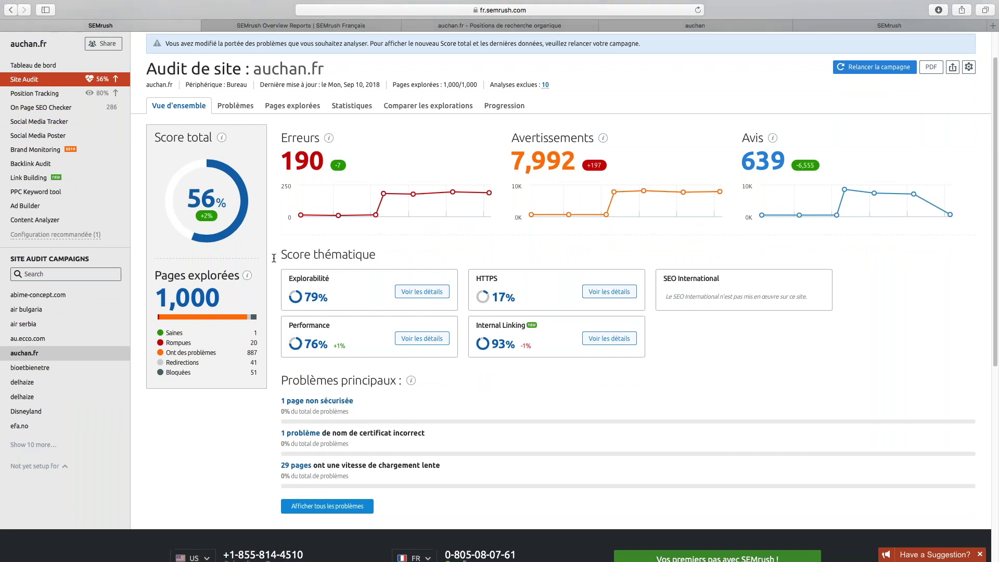
scroll(273, 258, "down", 1)
left_click_drag(274, 258, 313, 251)
left_click(314, 251)
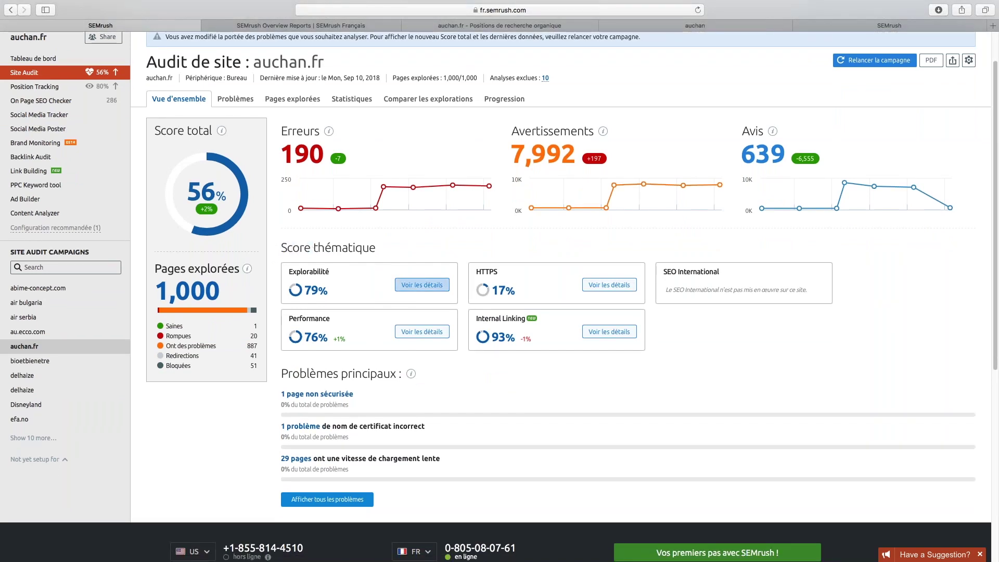
- Open the Explorabilité details and read the site indexability and crawl budget waste charts
left_click(422, 285)
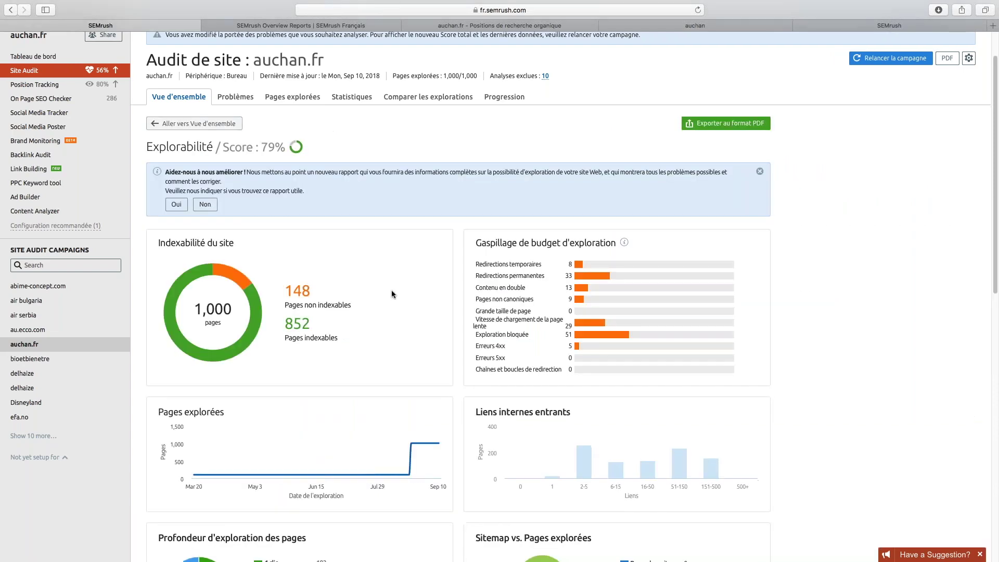
scroll(393, 294, "down", 3)
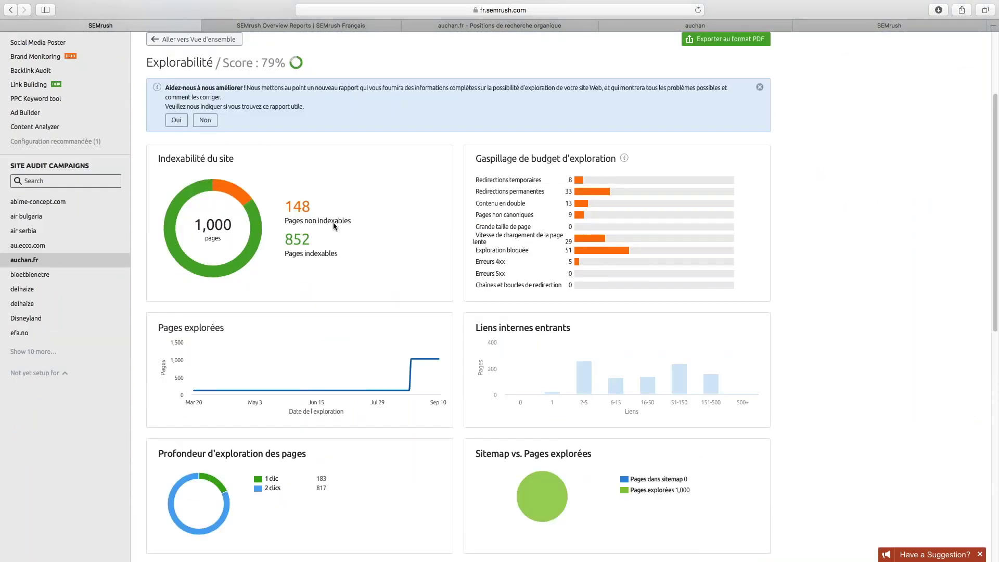
left_click_drag(476, 160, 537, 160)
left_click(537, 161)
left_click_drag(536, 161, 534, 186)
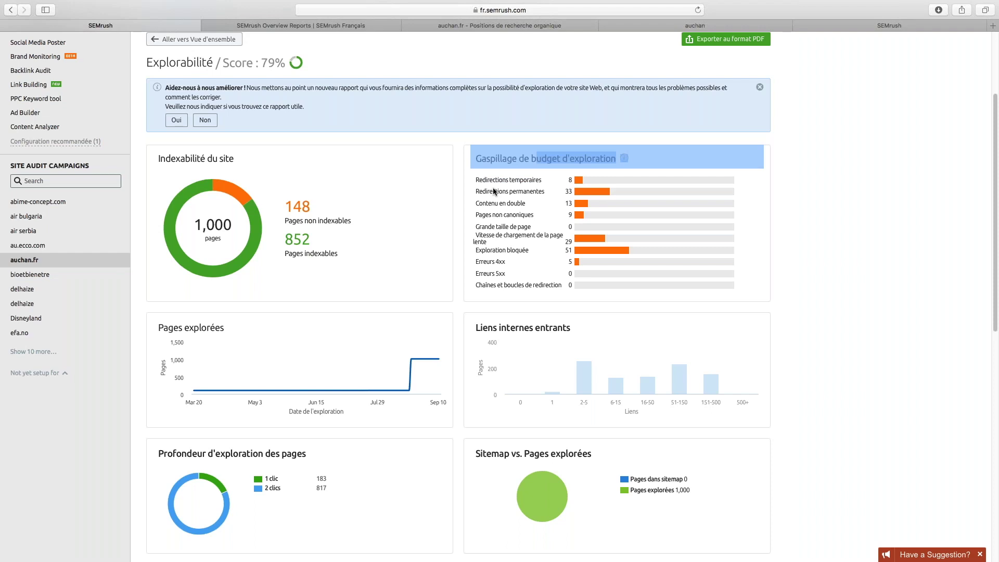
left_click(826, 149)
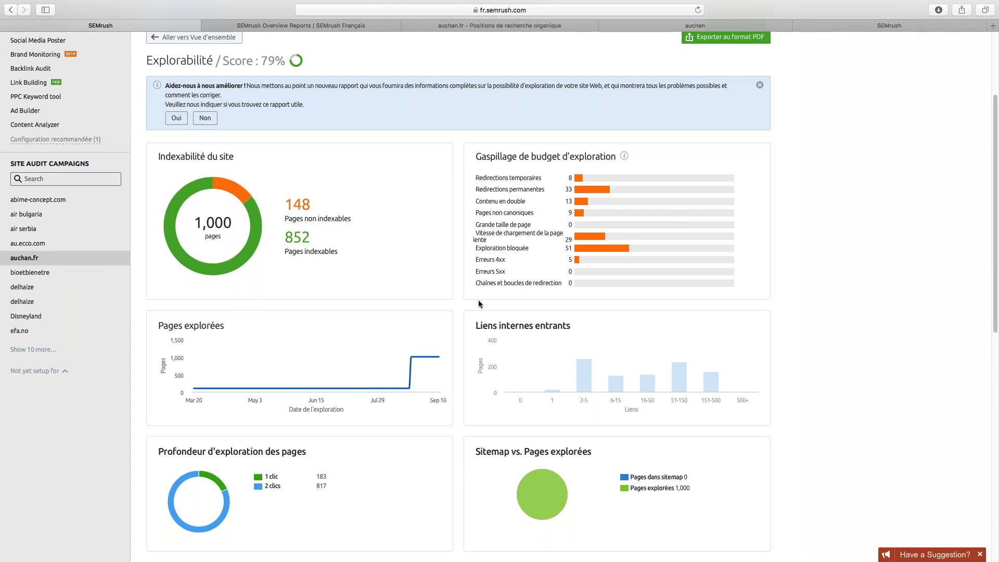
- Look through the crawl depth, incoming internal links, sitemap comparison and HTTP status code charts
scroll(416, 312, "down", 5)
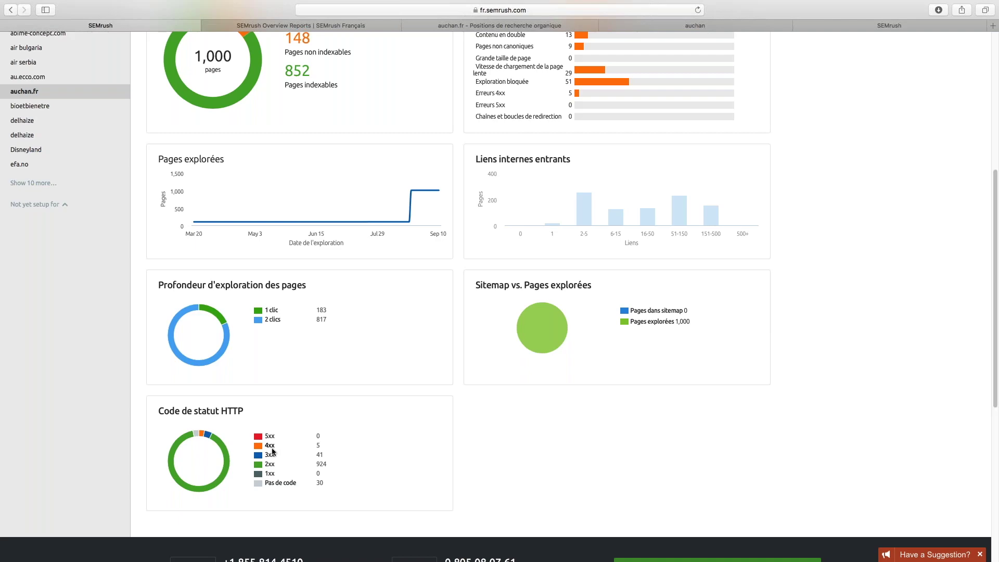
scroll(272, 451, "up", 3)
scroll(272, 447, "down", 1)
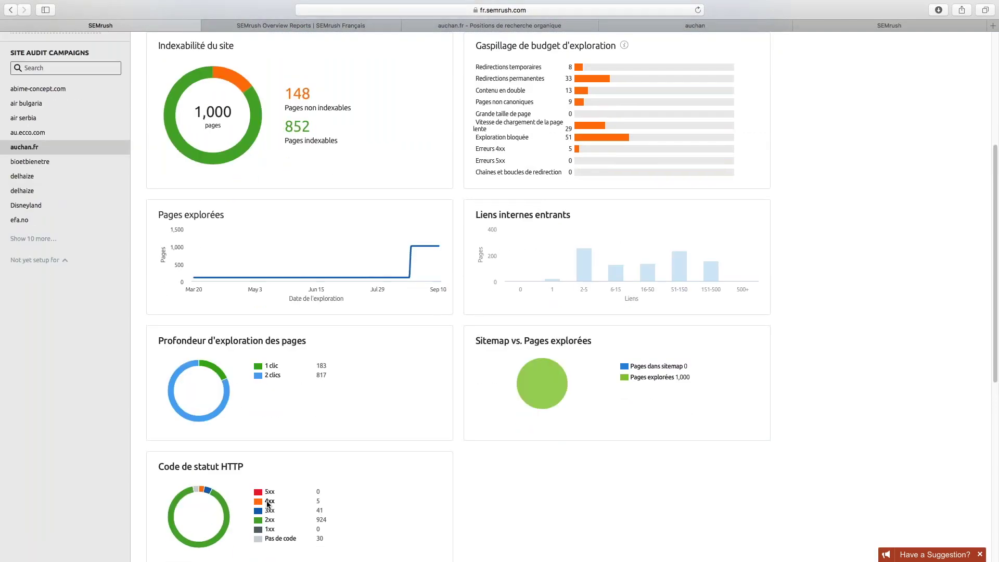
- Return to the audit overview and review the HTTPS and SEO International thematic scores
scroll(269, 504, "up", 5)
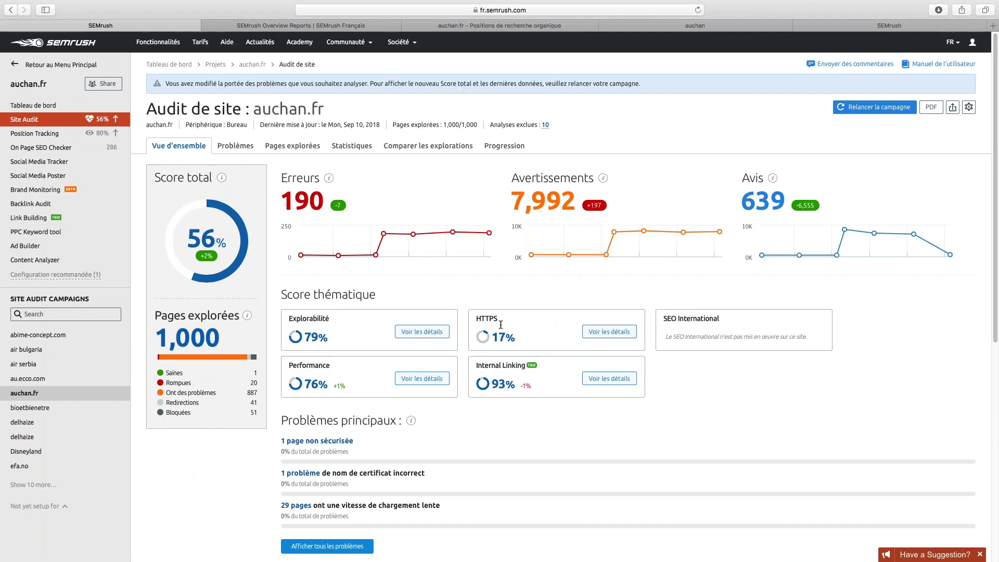
double_click(478, 319)
left_click(497, 319)
left_click_drag(742, 345, 808, 338)
left_click(806, 338)
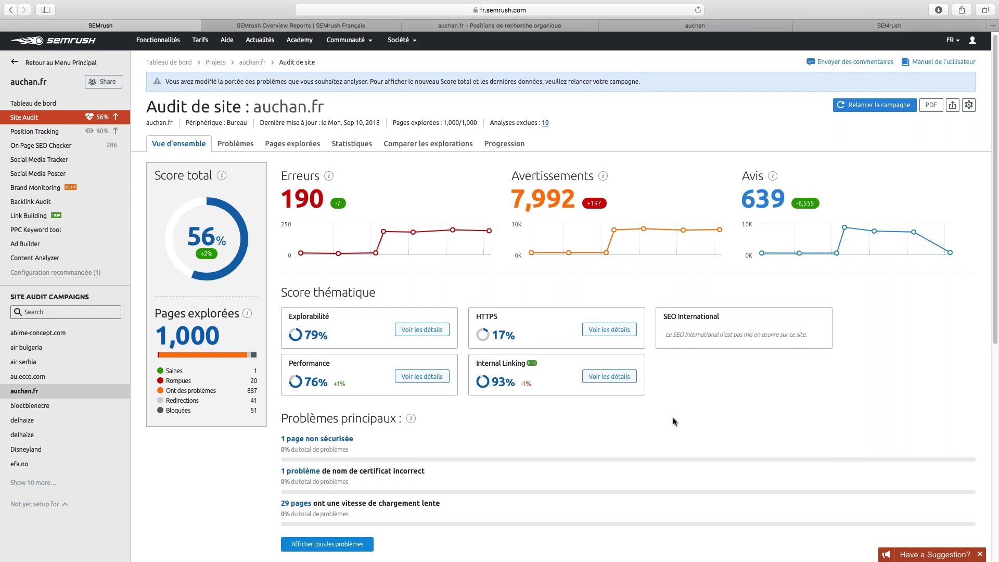
- Look through the Problèmes principaux list and the rest of the audit overview
scroll(673, 419, "down", 1)
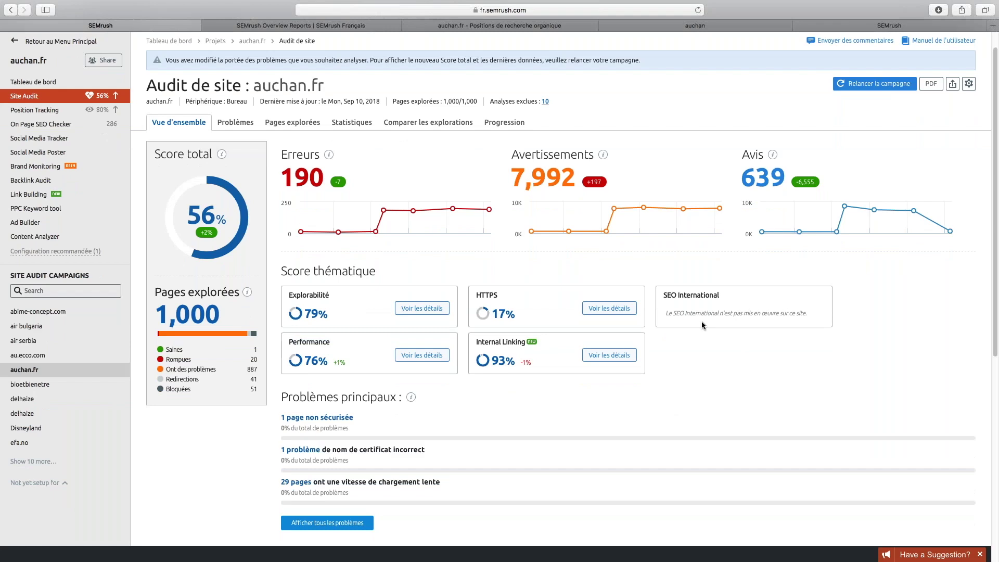
scroll(680, 390, "down", 1)
scroll(676, 388, "down", 3)
scroll(369, 306, "down", 1)
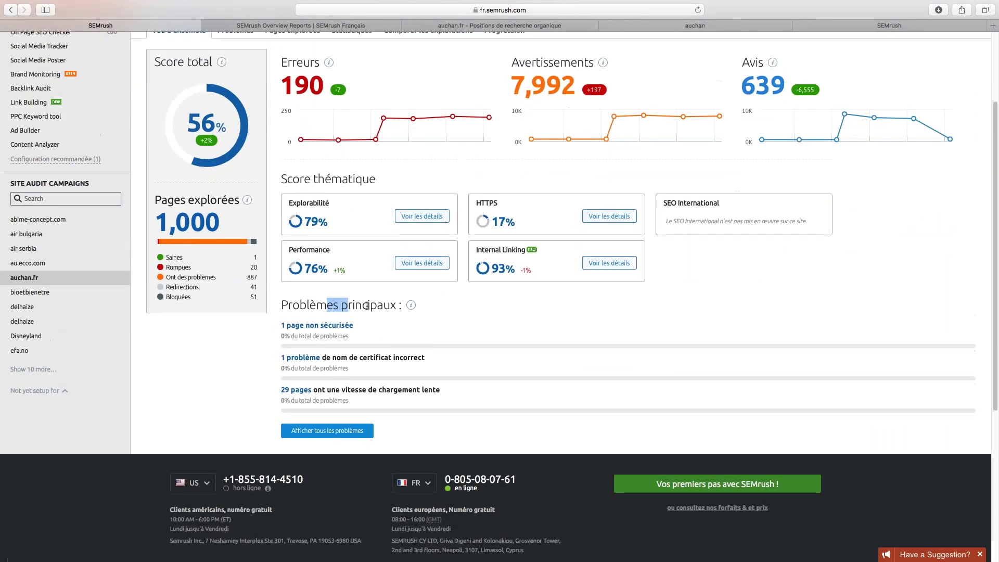
left_click_drag(369, 306, 281, 306)
left_click(281, 306)
scroll(368, 305, "up", 1)
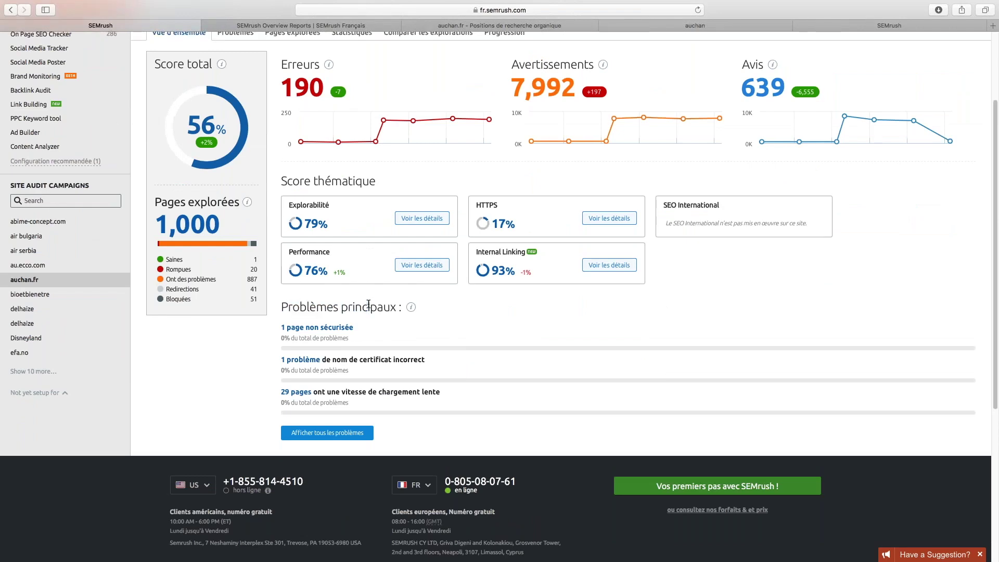
scroll(368, 305, "up", 3)
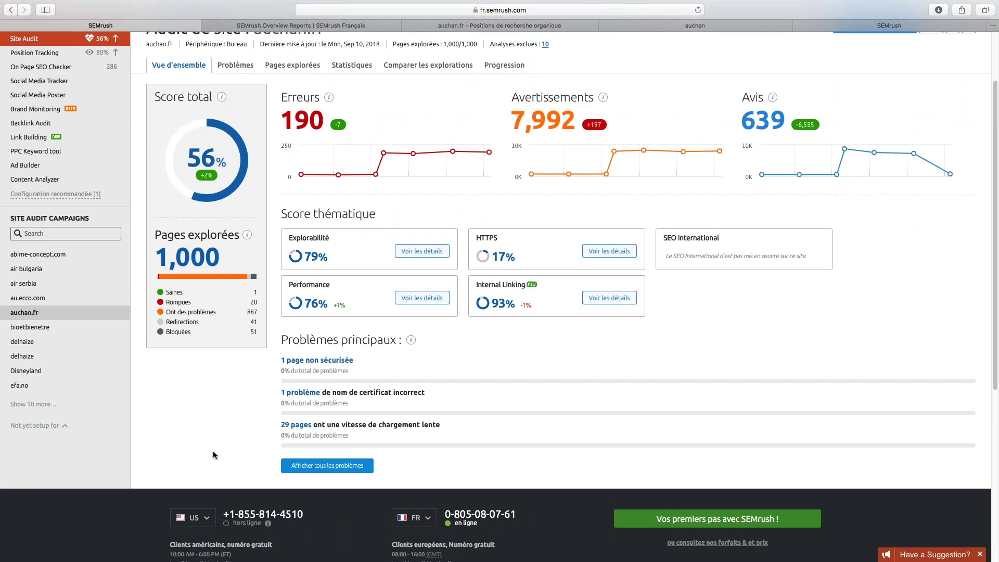
scroll(213, 456, "up", 5)
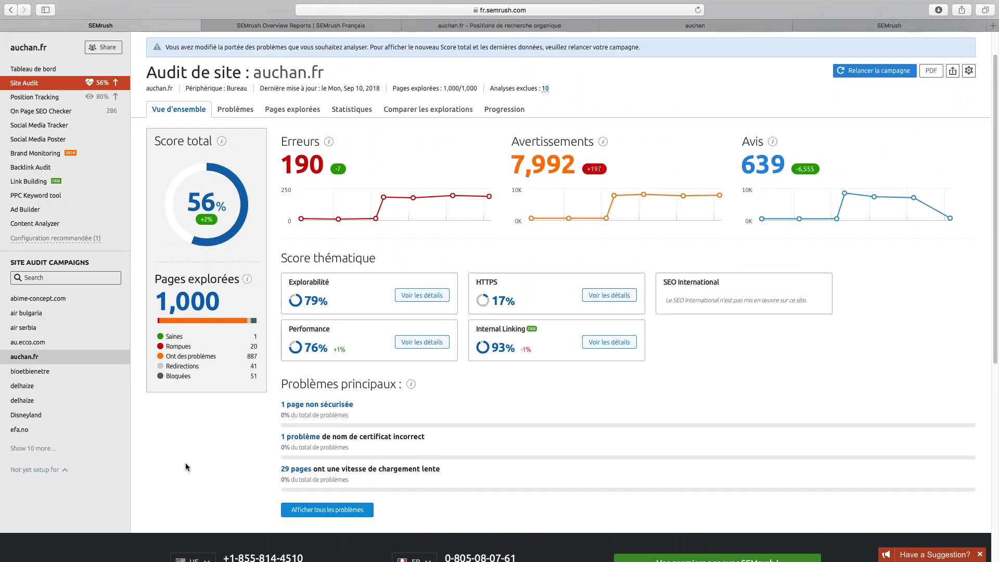
scroll(499, 281, "down", 2)
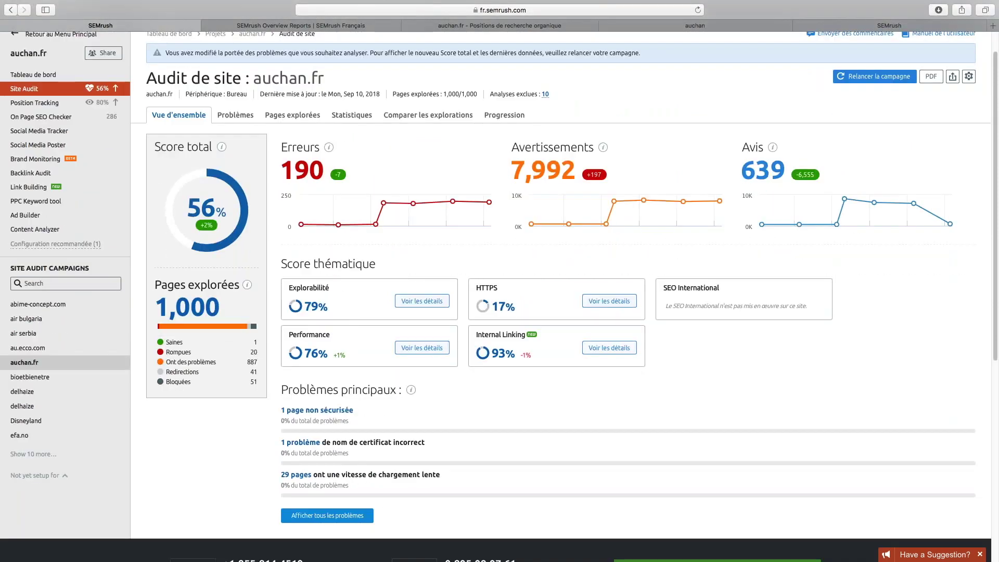
scroll(241, 149, "up", 2)
- Open the audit's Problèmes report, view the errors, warnings and notices separately, and return to the full issue list
left_click(241, 150)
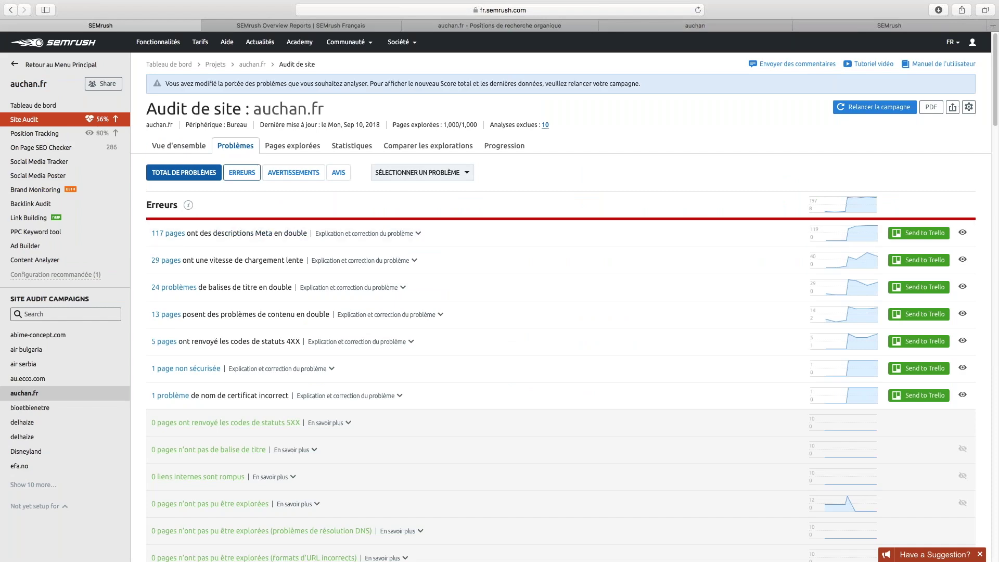
left_click(242, 173)
left_click(291, 174)
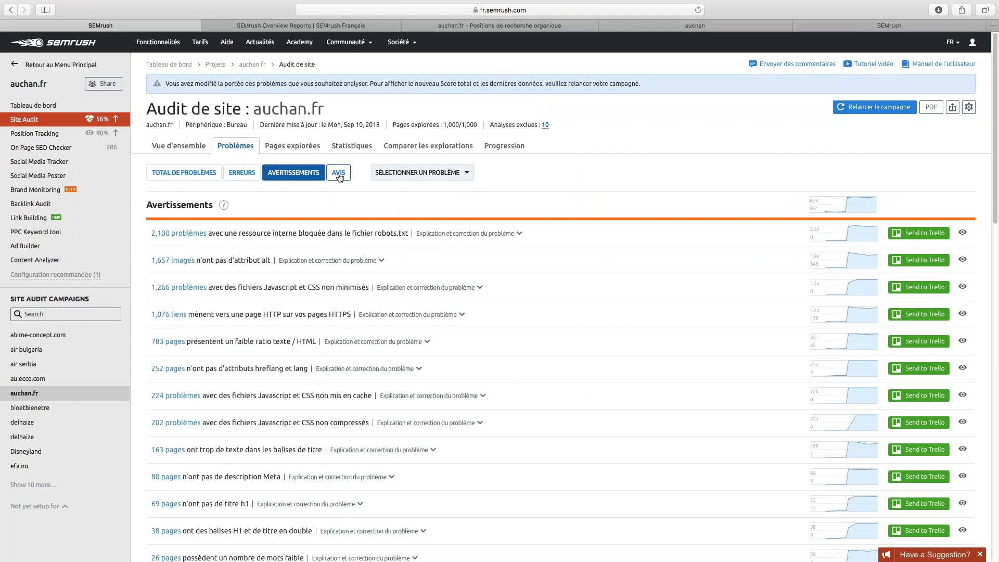
left_click(338, 173)
left_click(172, 175)
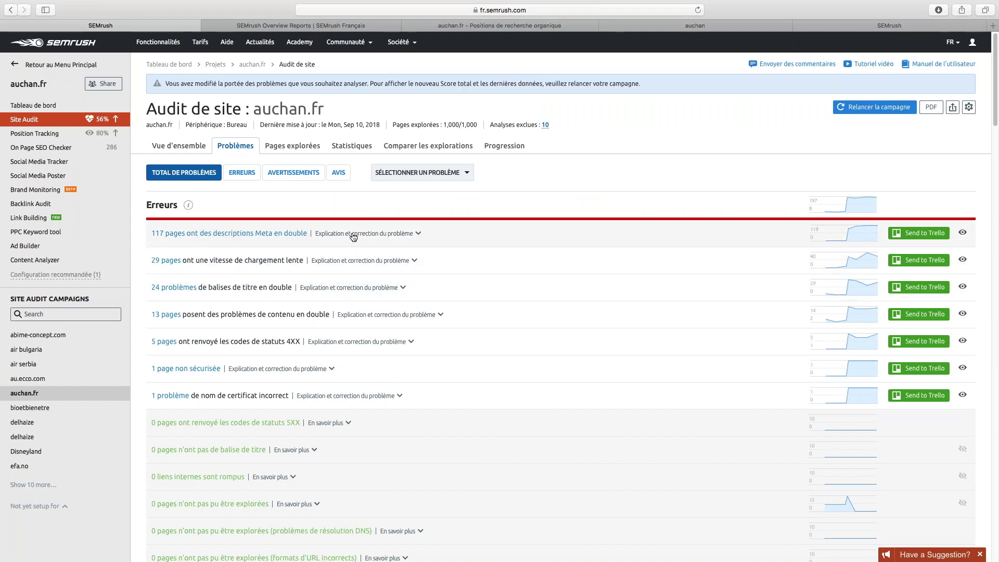
- Read the explanation and recommended correction for the duplicate meta descriptions error, and close it
left_click(419, 235)
left_click_drag(280, 255, 270, 387)
left_click(271, 386)
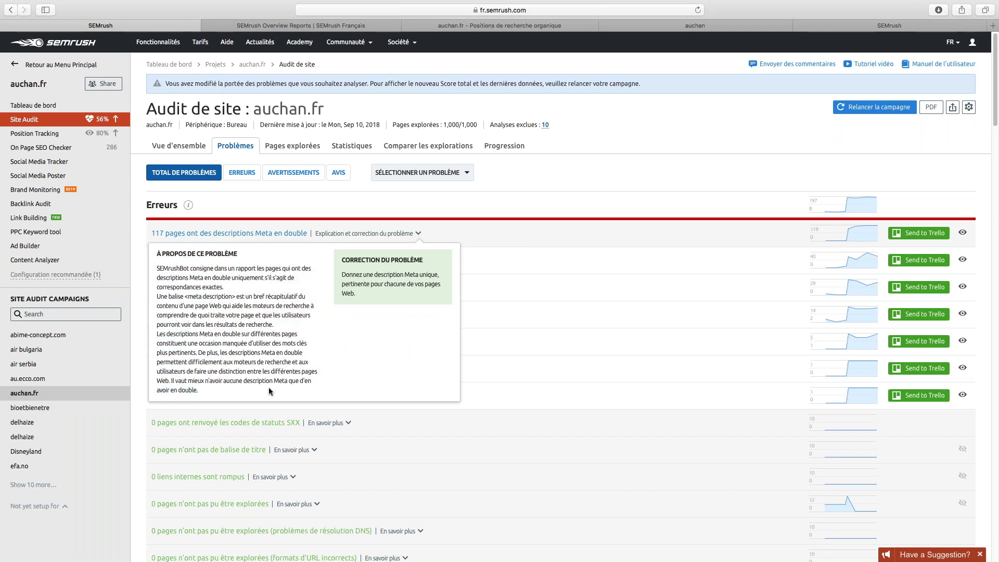
mouse_move(340, 259)
left_mouse_down()
mouse_move(365, 297)
mouse_move(341, 258)
left_mouse_up()
left_click(364, 297)
left_click(340, 257)
left_click(483, 179)
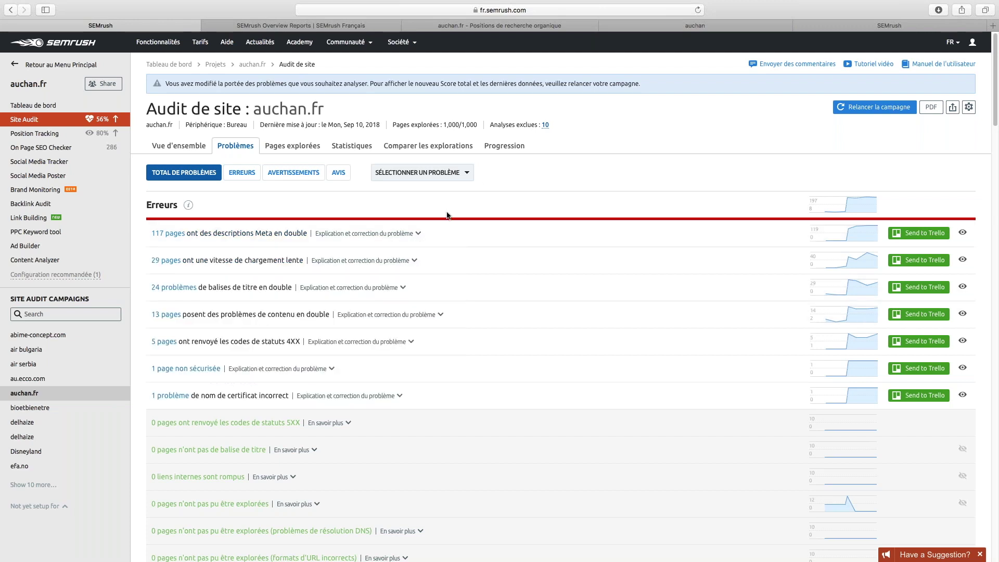
- Open the list of pages with duplicate meta descriptions and view the first listed pressroom page
left_click(283, 238)
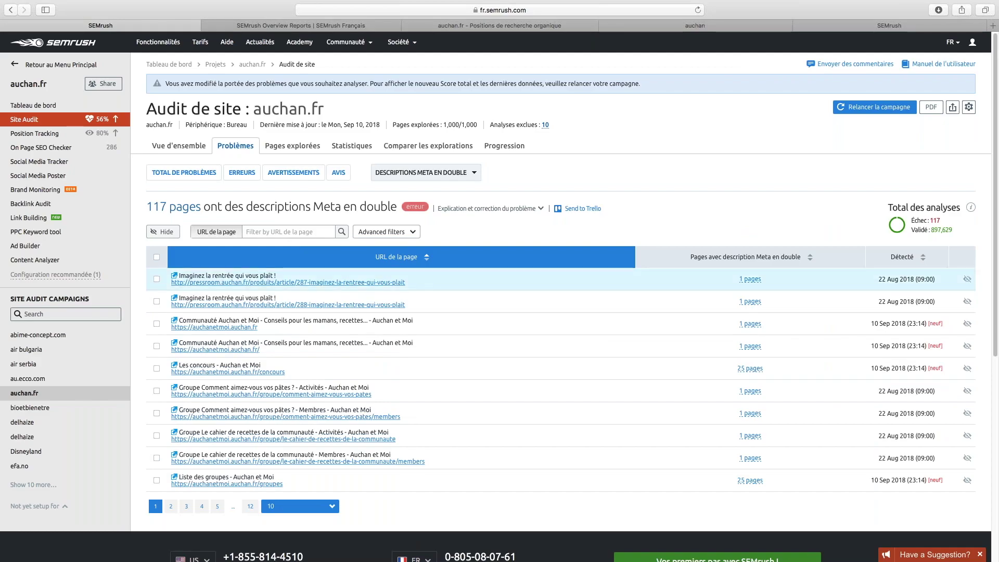
left_click(228, 282)
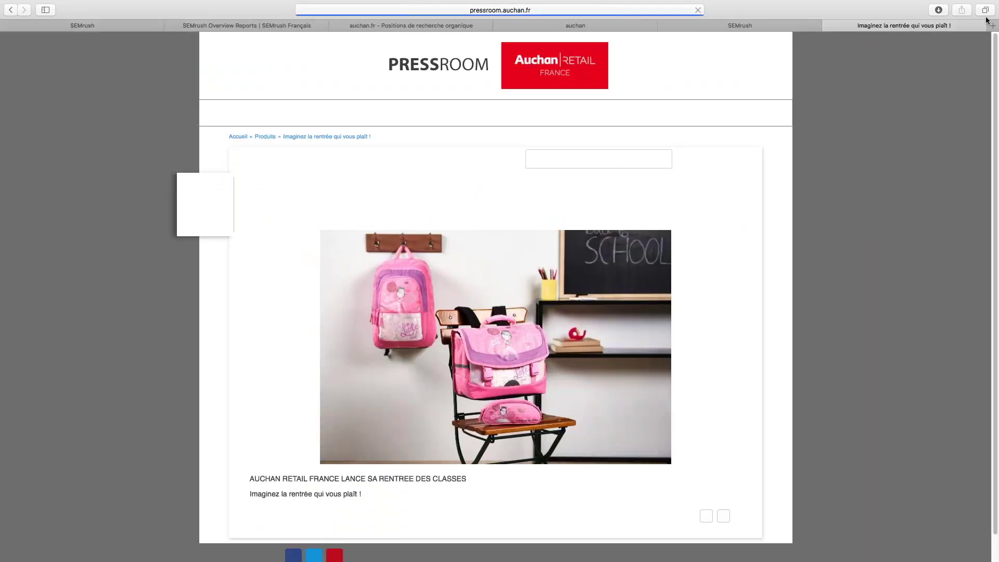
right_click(791, 146)
left_click(773, 133)
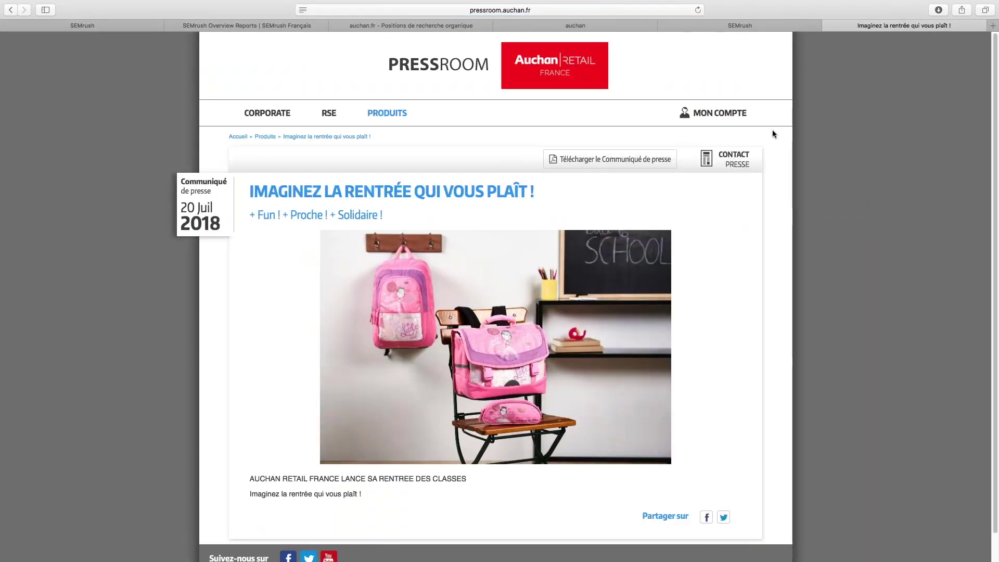
- Close the auchan illkirch search snapshot and the auchan page, and return to the Site Audit's duplicate meta descriptions list
left_click(678, 28)
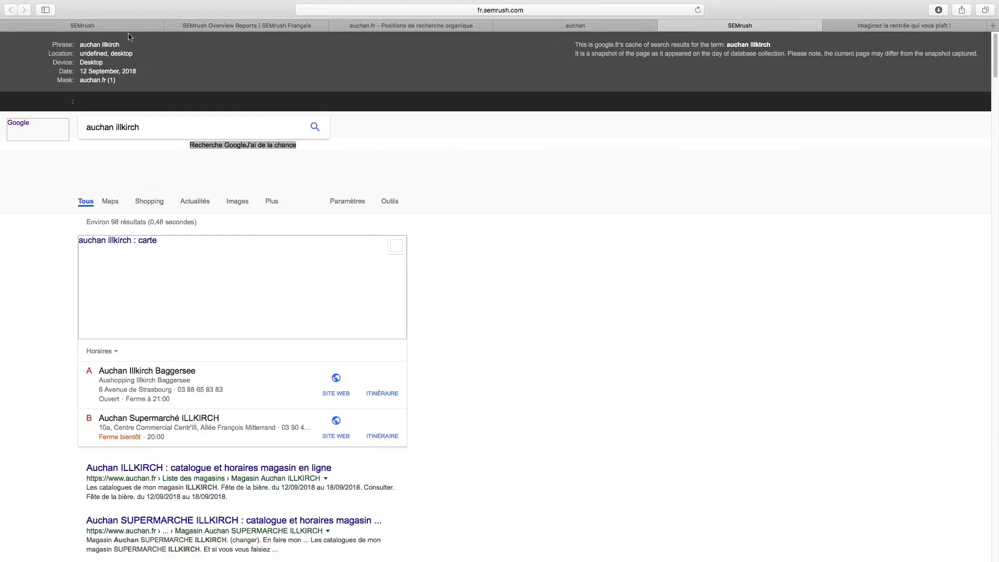
left_click(664, 25)
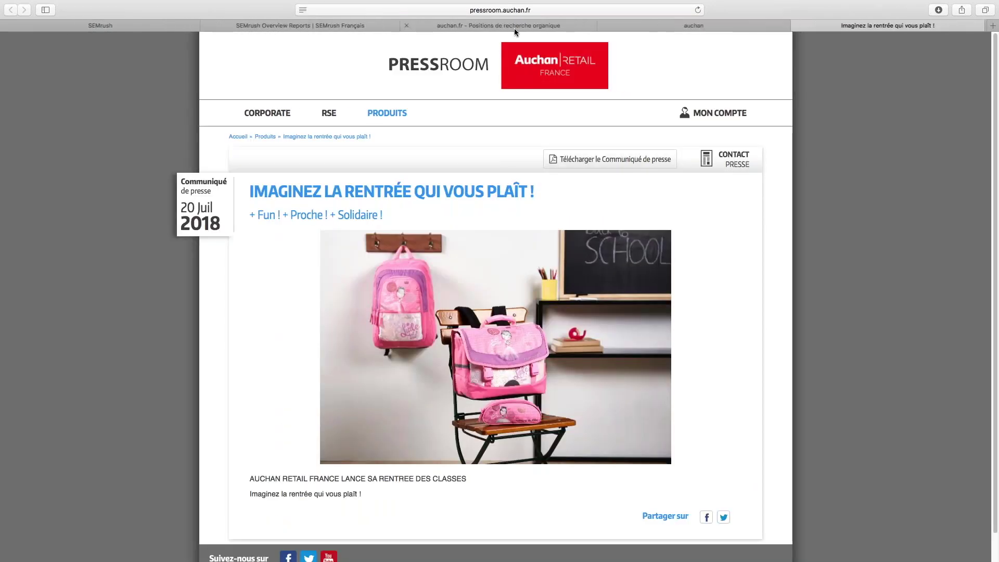
left_click(605, 26)
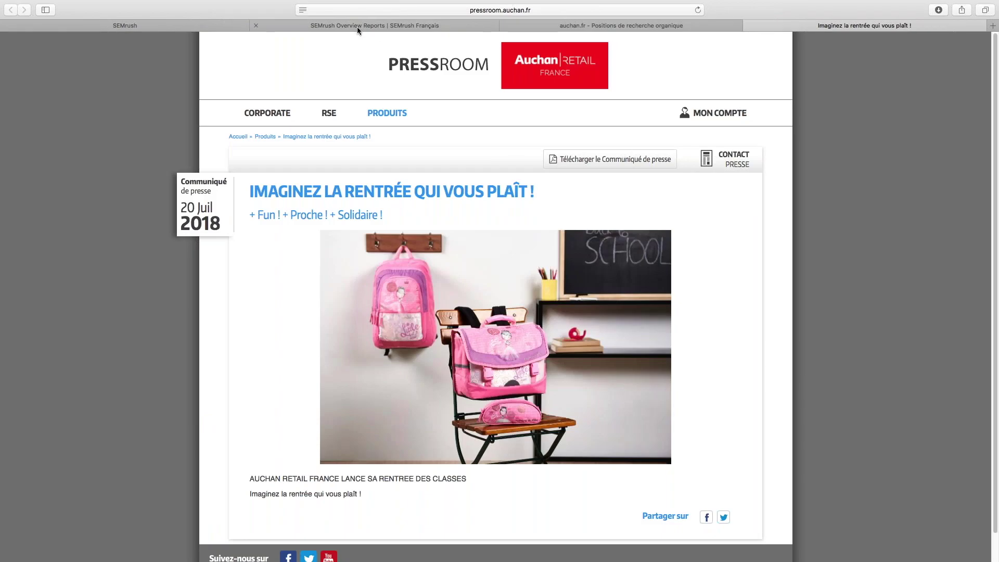
left_click(357, 28)
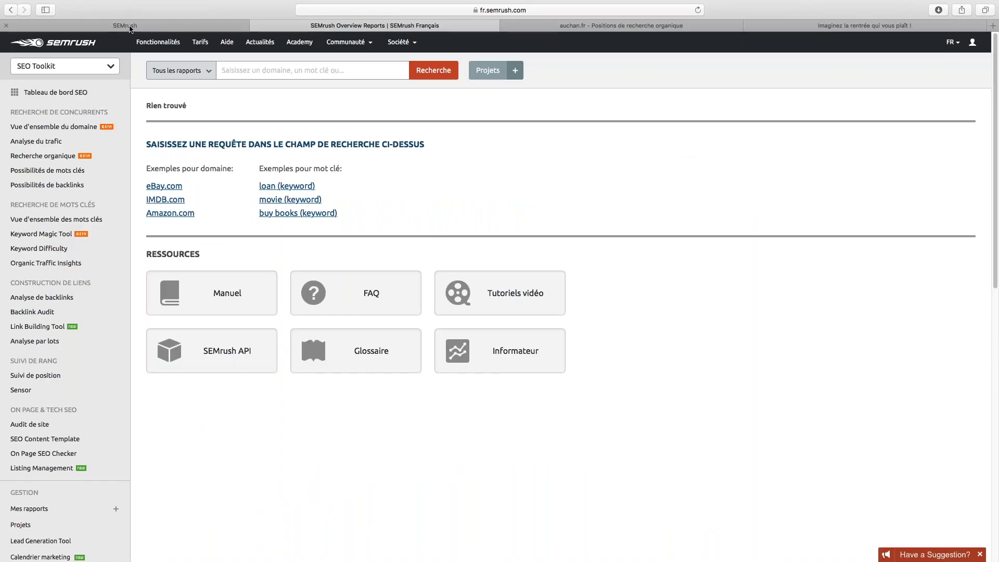
left_click(127, 26)
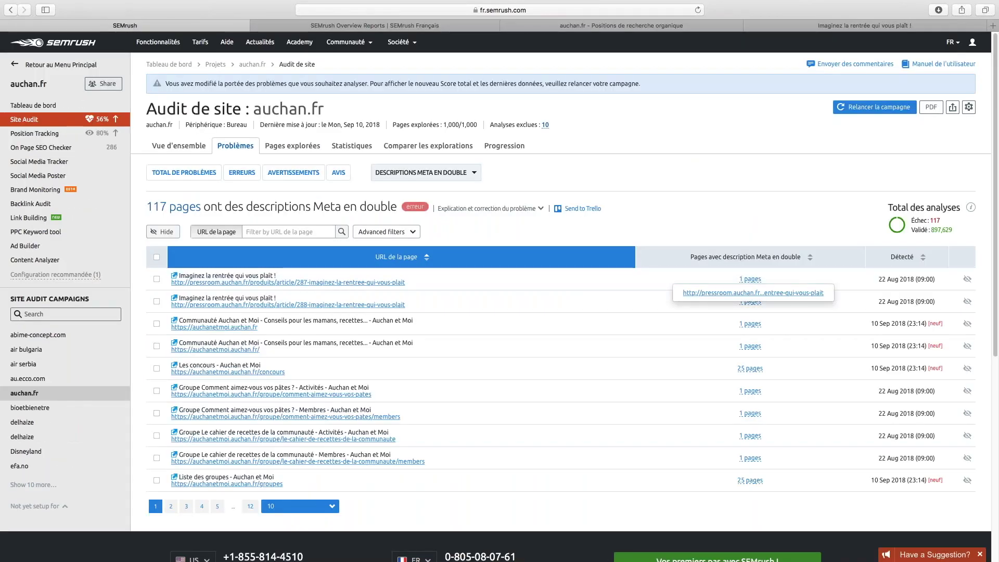
- Sort the affected pages by number of pages sharing the meta description, and return to the full issue list
left_click(735, 257)
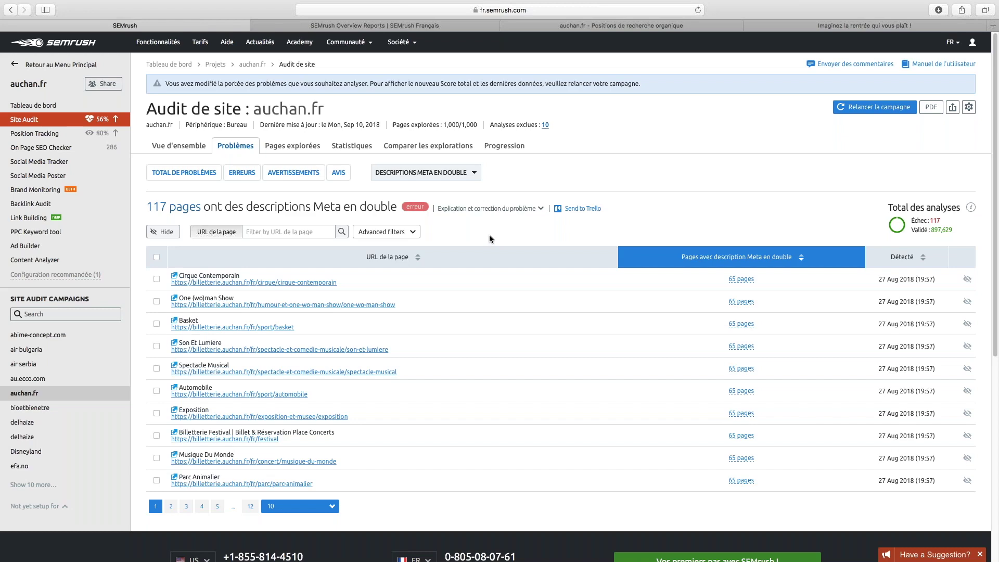
left_click(190, 148)
left_click(224, 149)
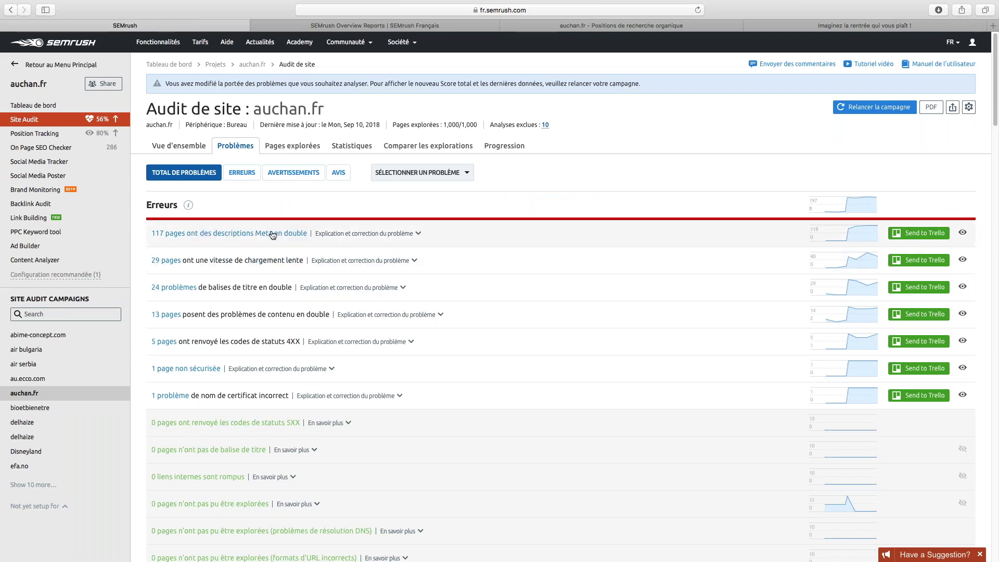
- Review the pages with slow loading speed and the pages returning 4XX status codes
left_click(249, 260)
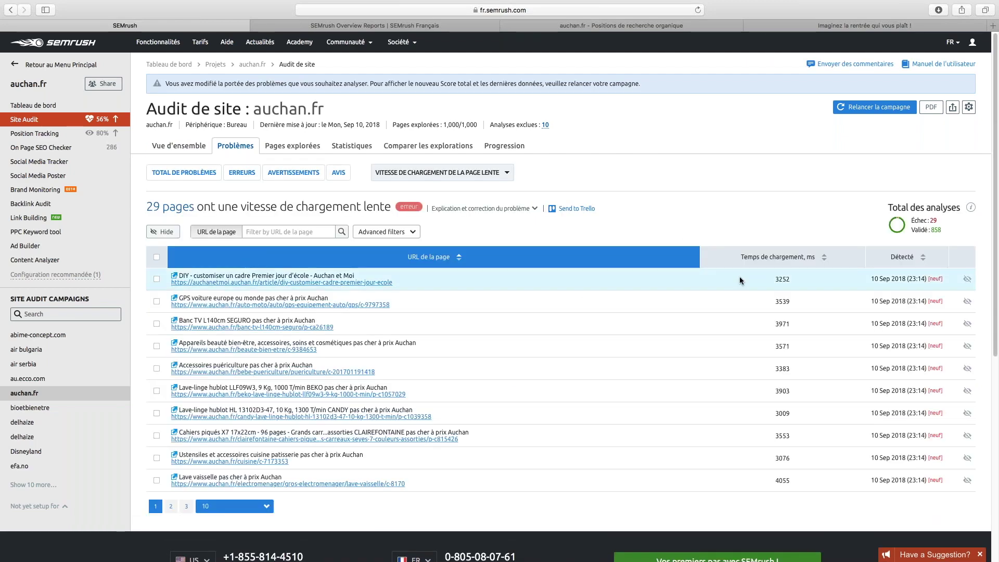
left_click(237, 151)
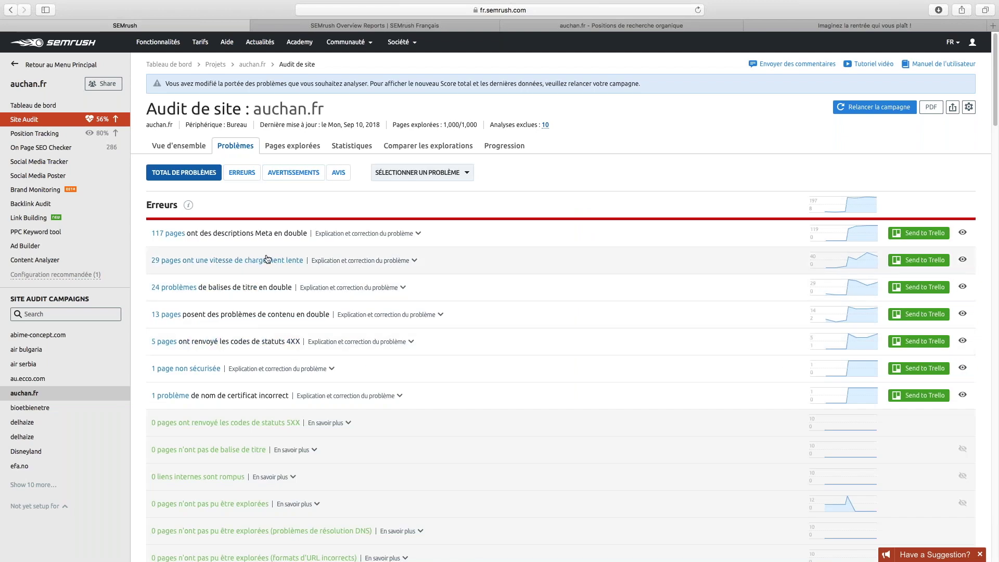
left_click(257, 339)
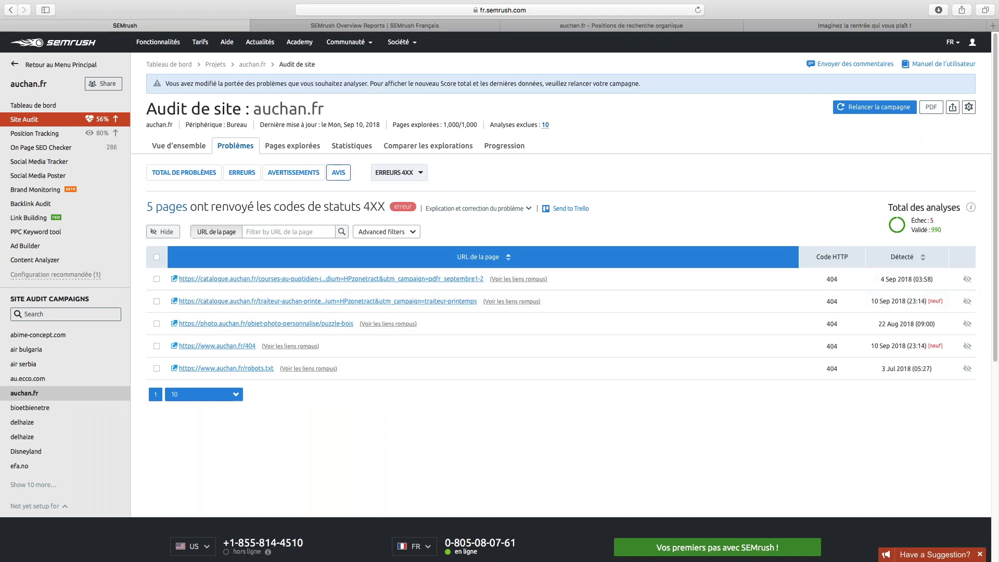
- Show the notices and exclude the check for external resources blocked in robots.txt
left_click(338, 172)
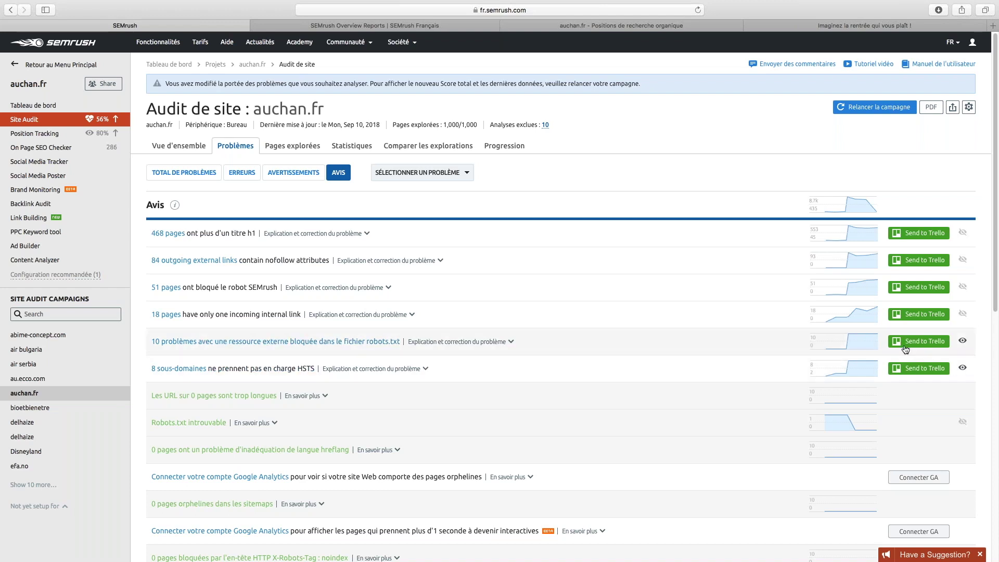
left_click(962, 343)
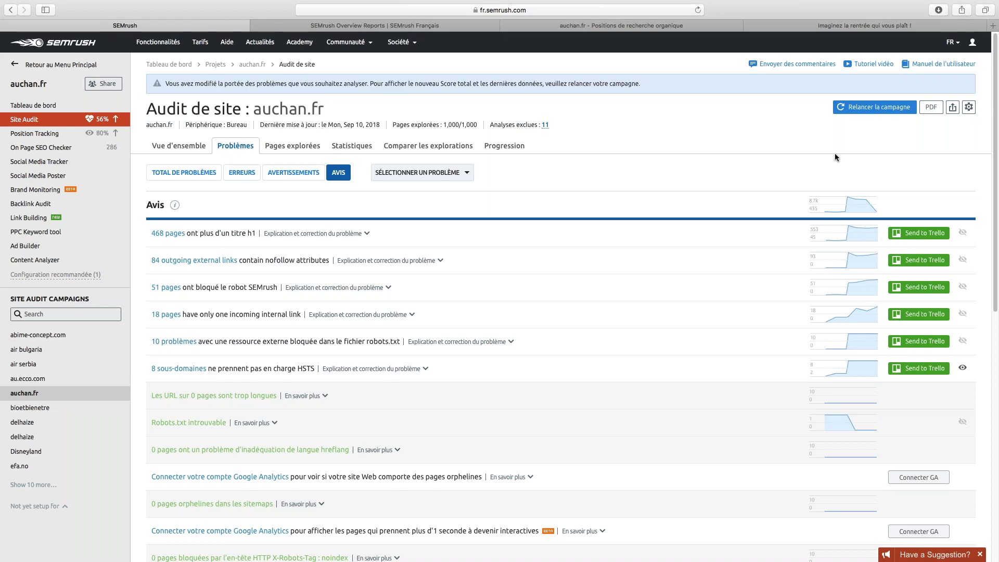
- Open the excluded checks list, re-enable the broken external and internal link checks, and close it without saving
left_click(546, 130)
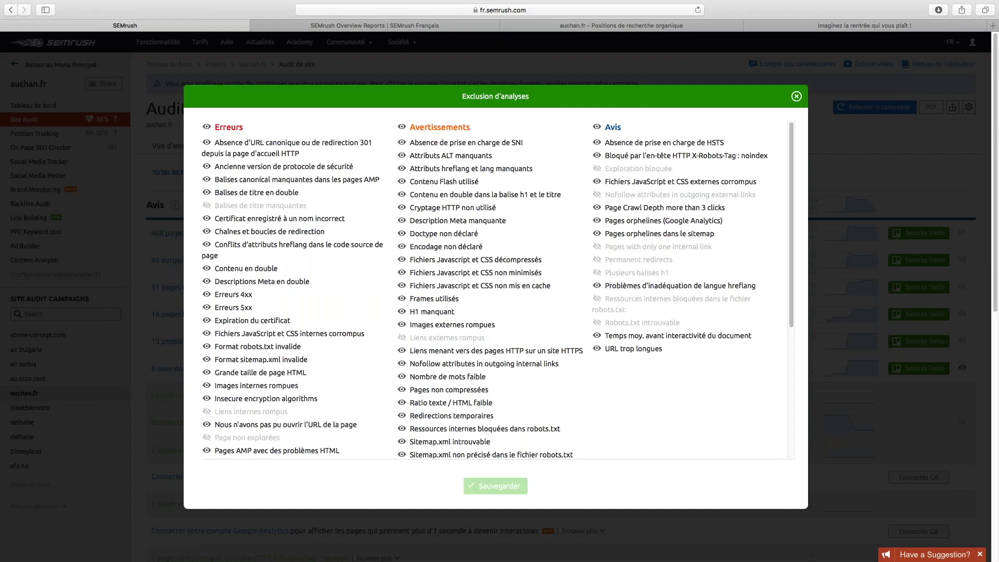
left_click(452, 338)
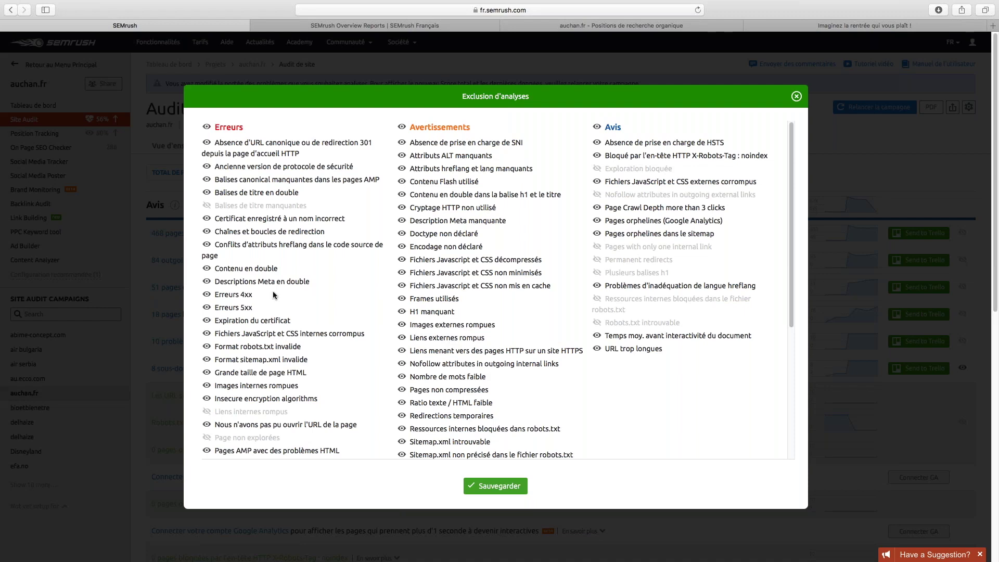
left_click(206, 412)
left_click(206, 438)
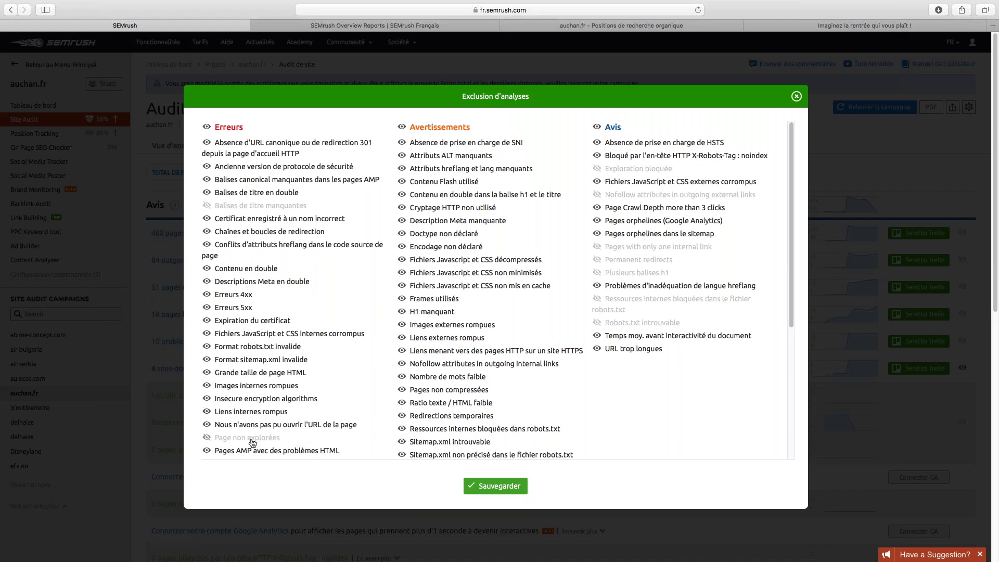
left_click(816, 93)
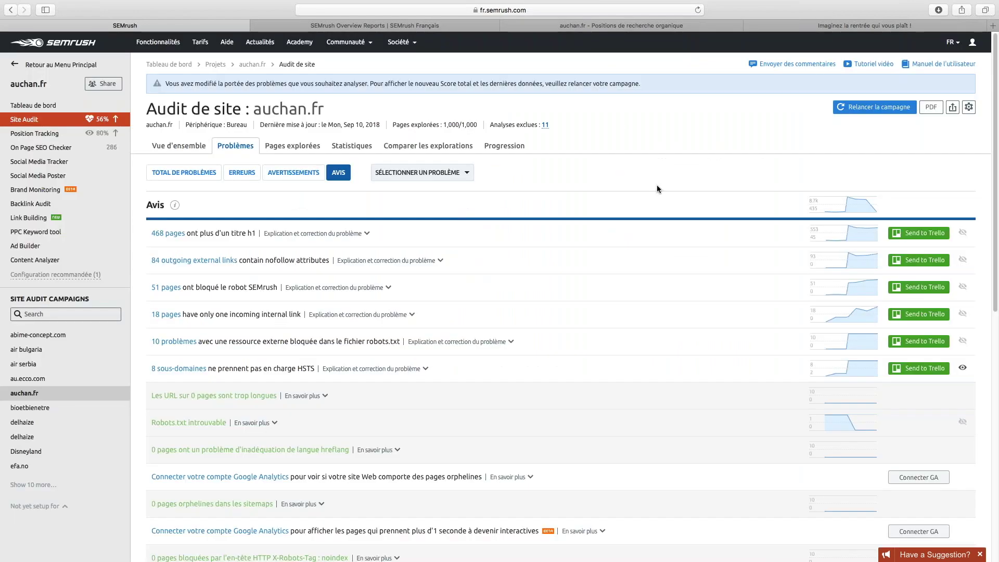
- Open the crawled pages' site structure and review the URLs and issues per directory and subdomain
left_click(295, 146)
left_click(222, 198)
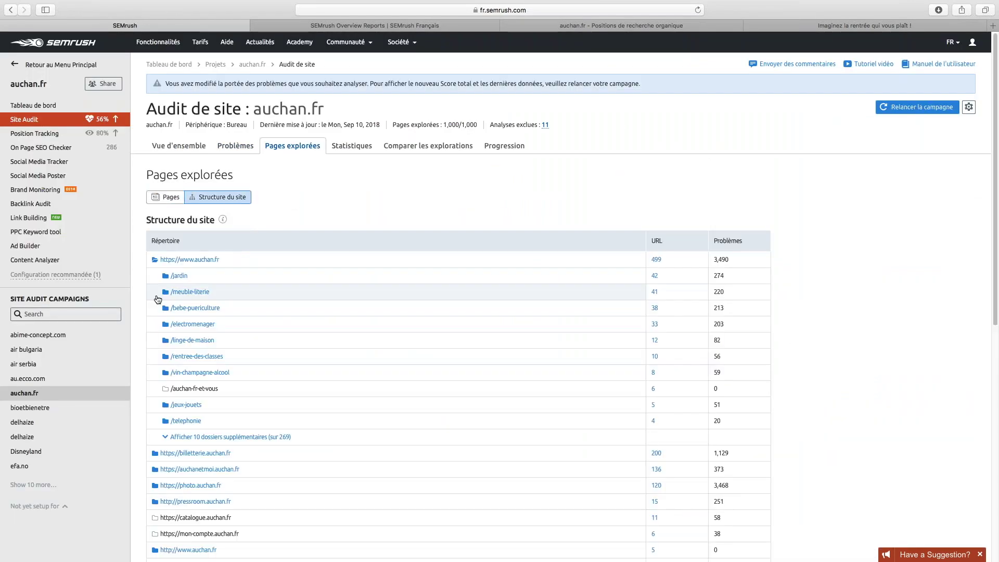
scroll(138, 291, "down", 3)
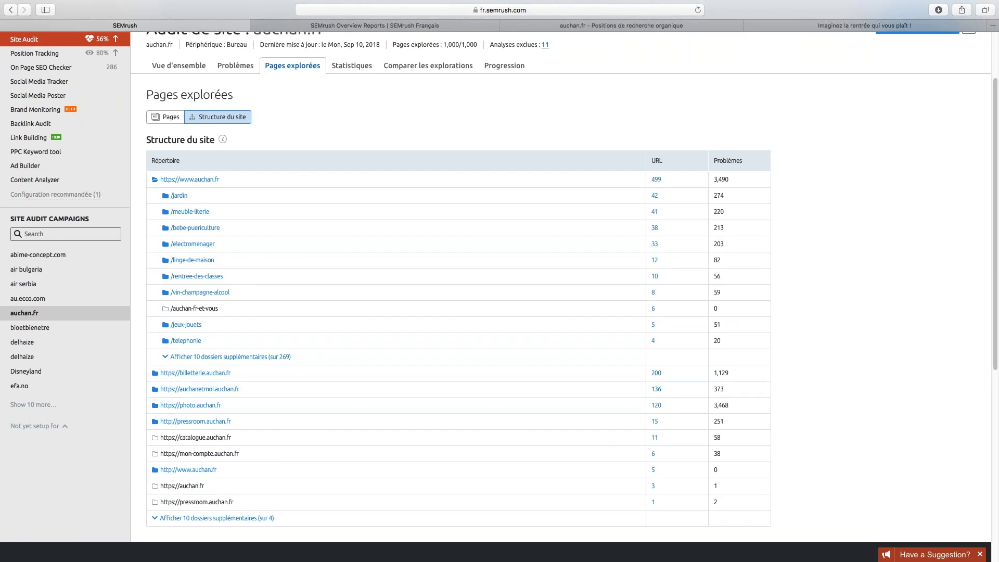
scroll(613, 427, "up", 1)
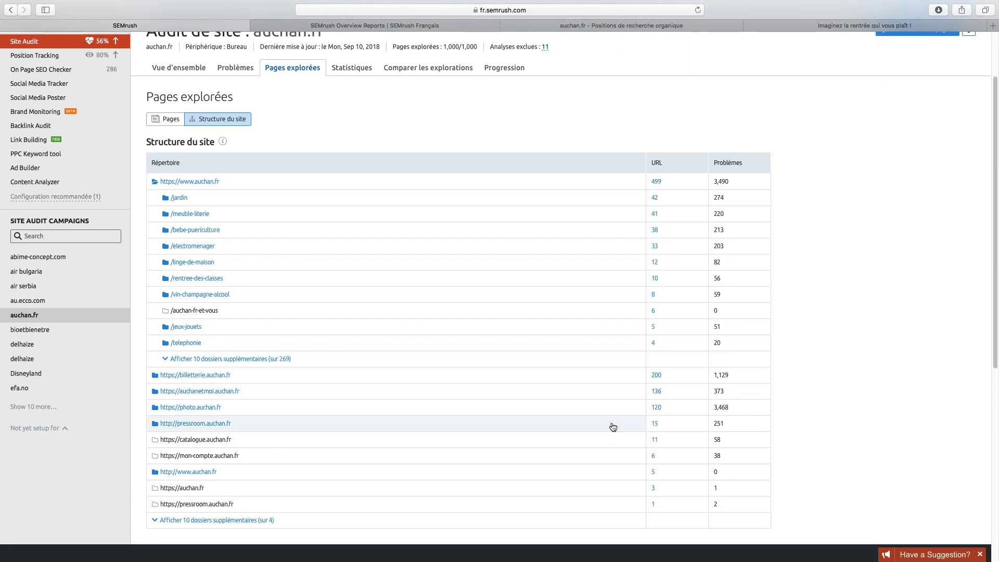
- Open the site audit's statistics and display them as charts
scroll(614, 427, "up", 2)
left_click(352, 88)
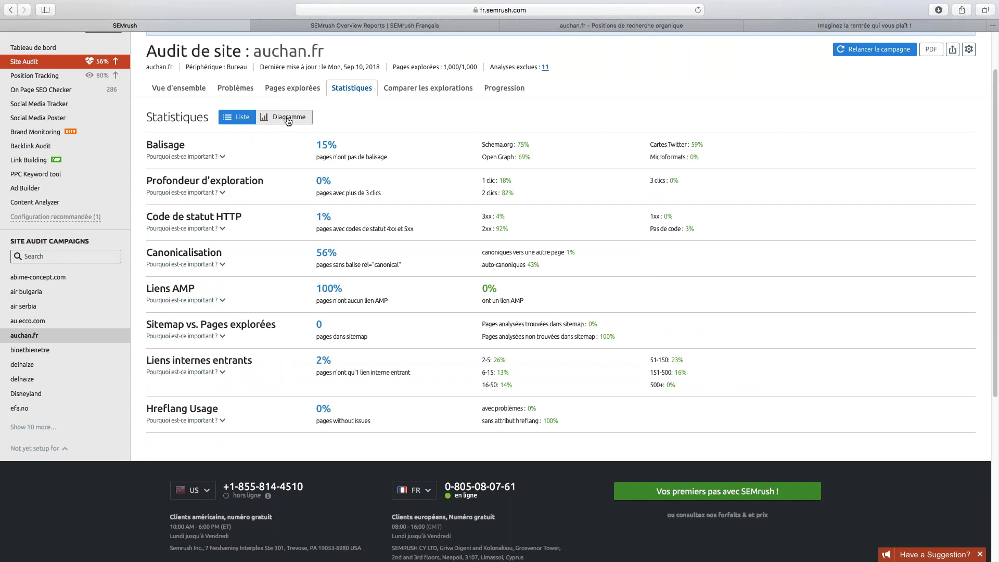
left_click(288, 118)
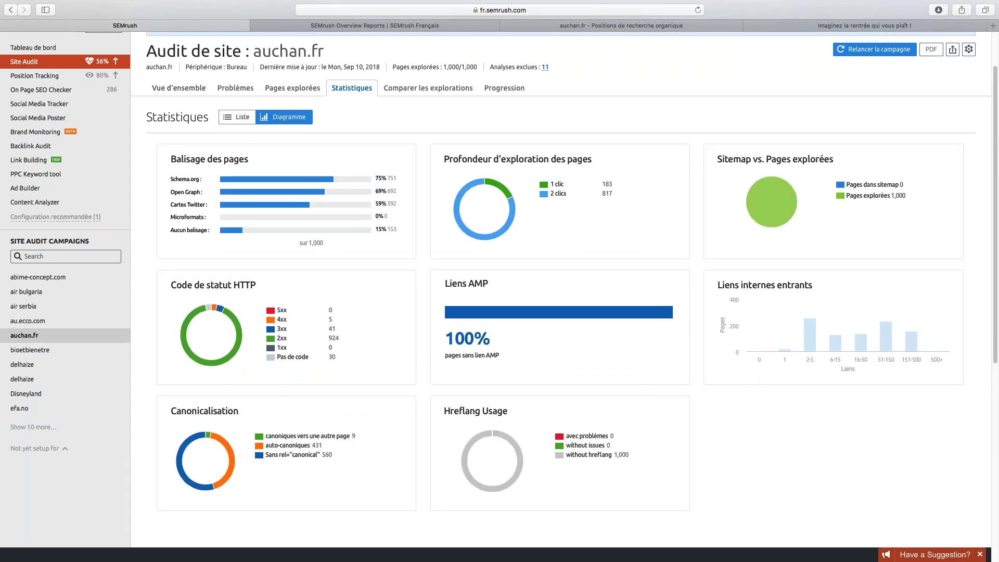
scroll(500, 291, "up", 1)
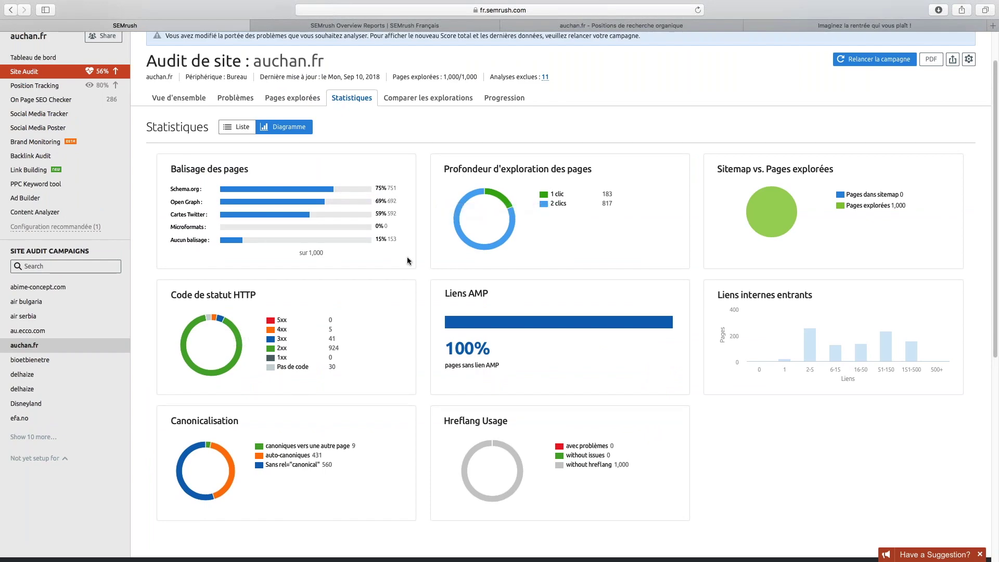
scroll(408, 260, "up", 3)
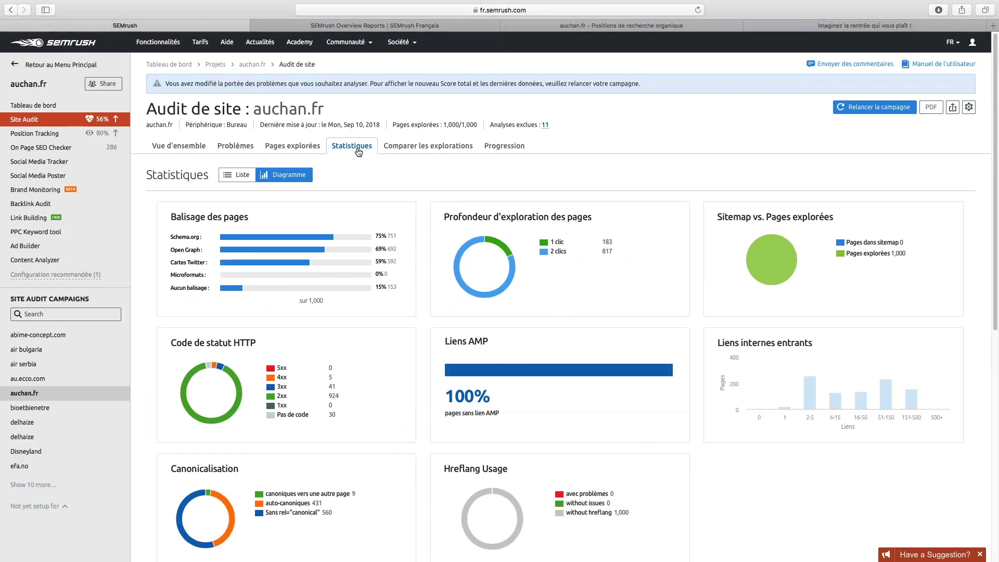
- Open the crawl comparison and compare the 13 August 2018 (21:43) crawl with the one from 10 September 2018 (23:14)
left_click(393, 156)
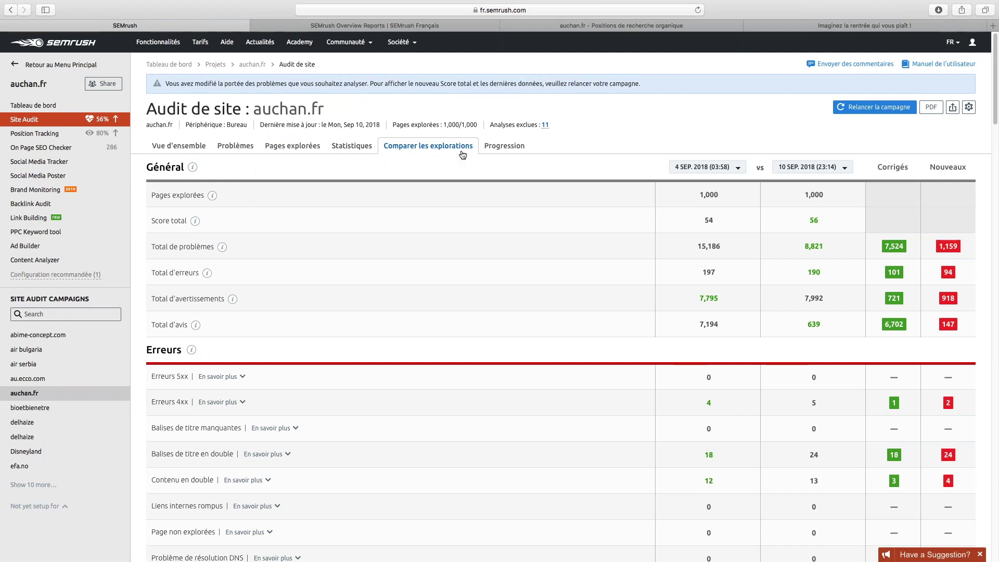
left_click(707, 167)
scroll(709, 272, "down", 5)
scroll(709, 272, "down", 15)
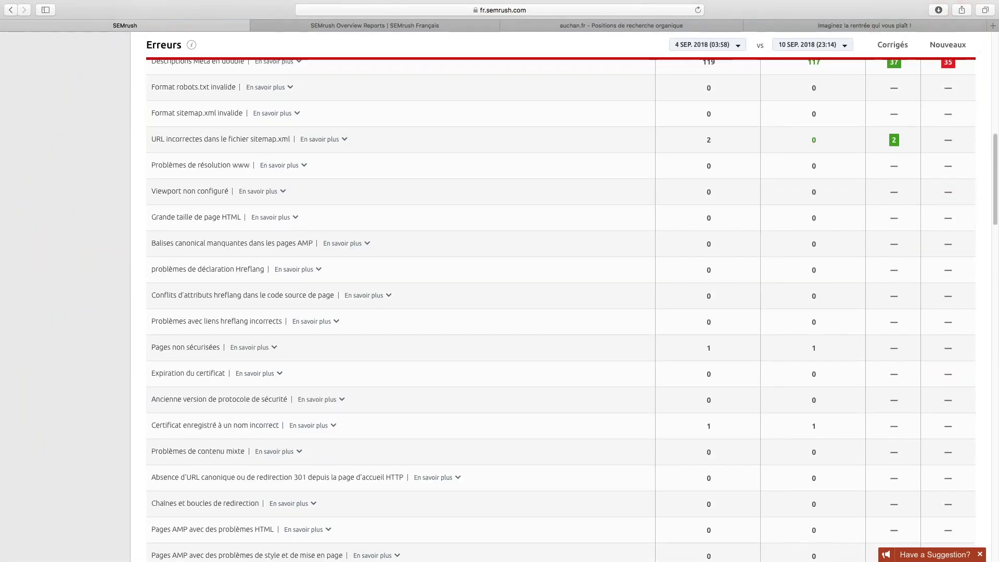
scroll(709, 272, "up", 15)
left_click(729, 167)
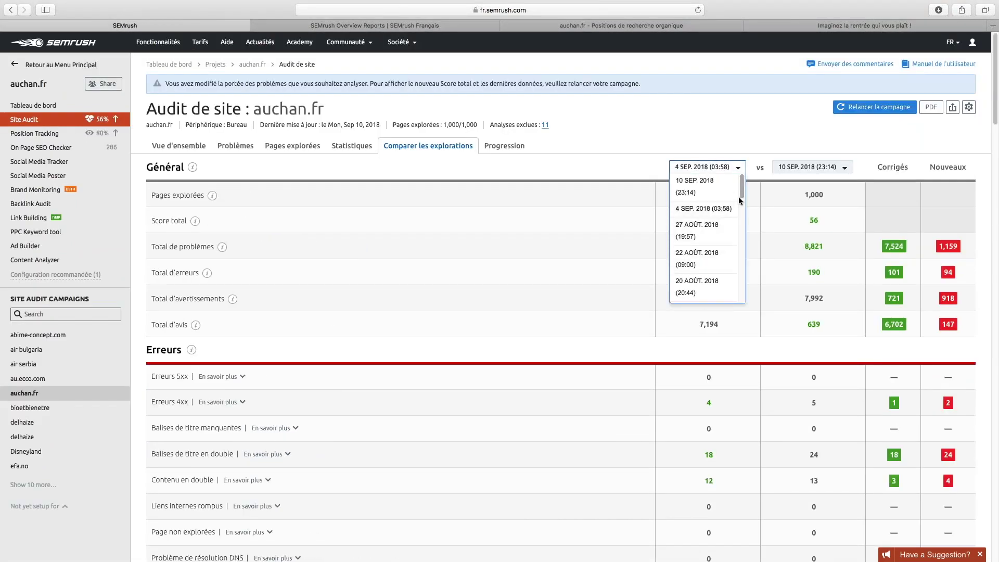
scroll(743, 195, "down", 2)
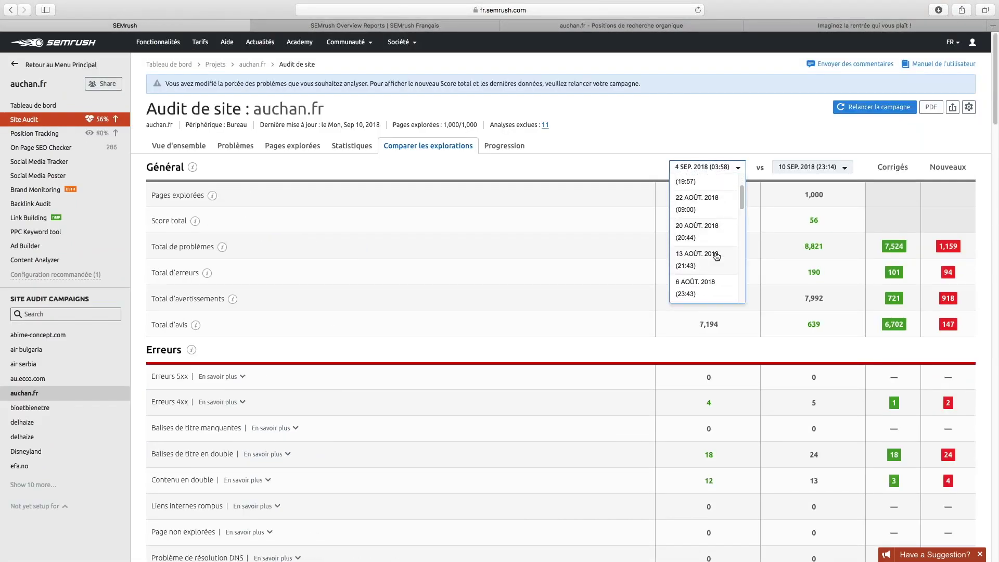
left_click(715, 259)
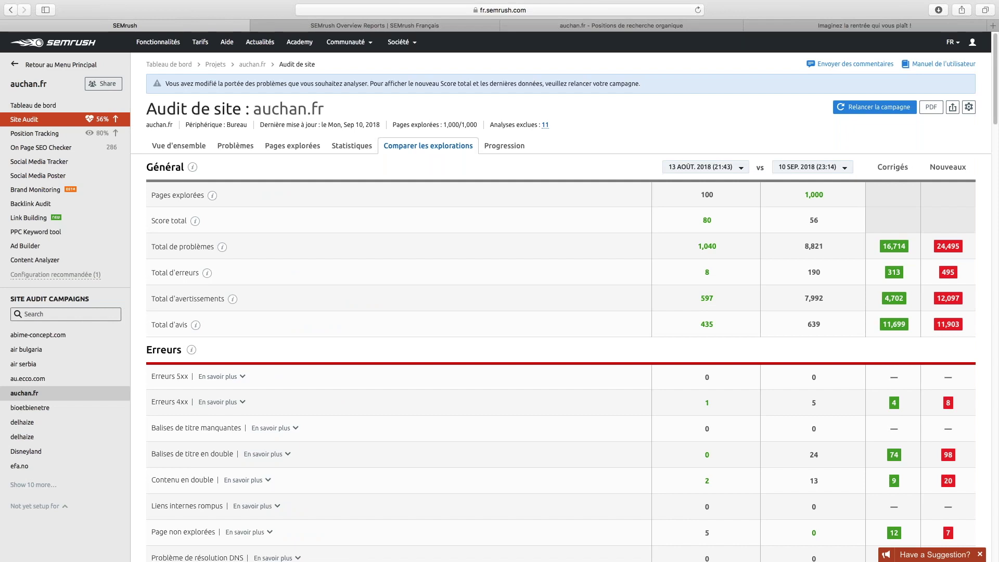
- Review the total, fixed and new issues between the two crawls, and open the audit's progress chart
left_click_drag(694, 248, 721, 249)
left_click(732, 251)
left_click(737, 253)
left_click(726, 250)
left_click_drag(801, 247, 862, 245)
left_click(862, 245)
left_click(916, 247)
left_click_drag(882, 246, 958, 247)
left_click(958, 247)
left_click(521, 147)
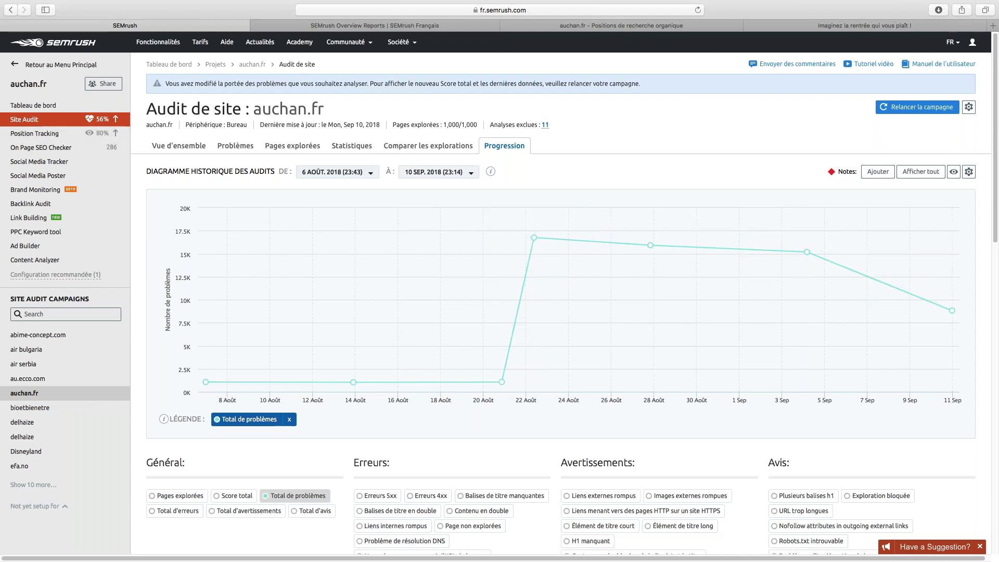
- Return to the SEO Toolkit and run a backlink analysis for auchan.fr
left_click(36, 75)
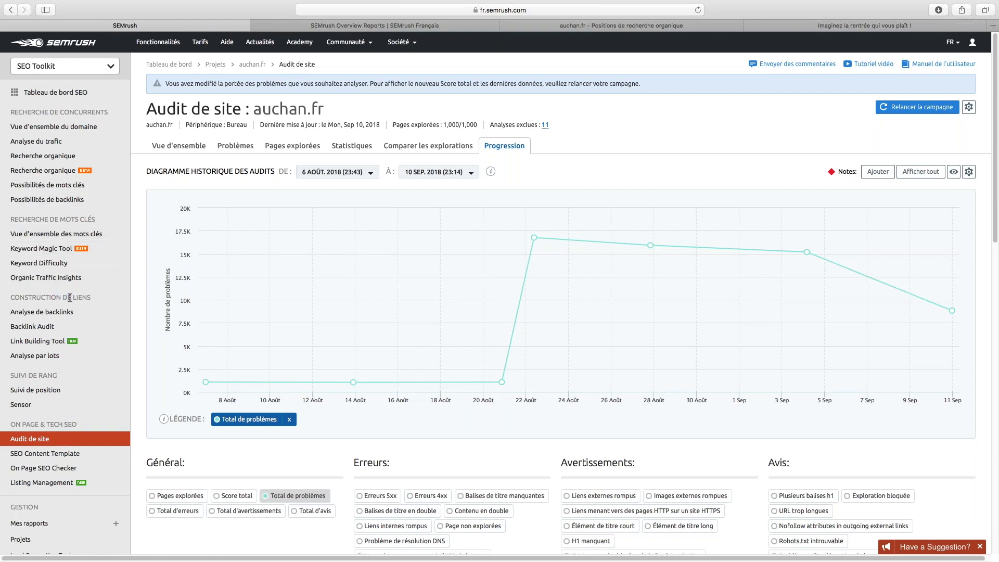
left_click(62, 312)
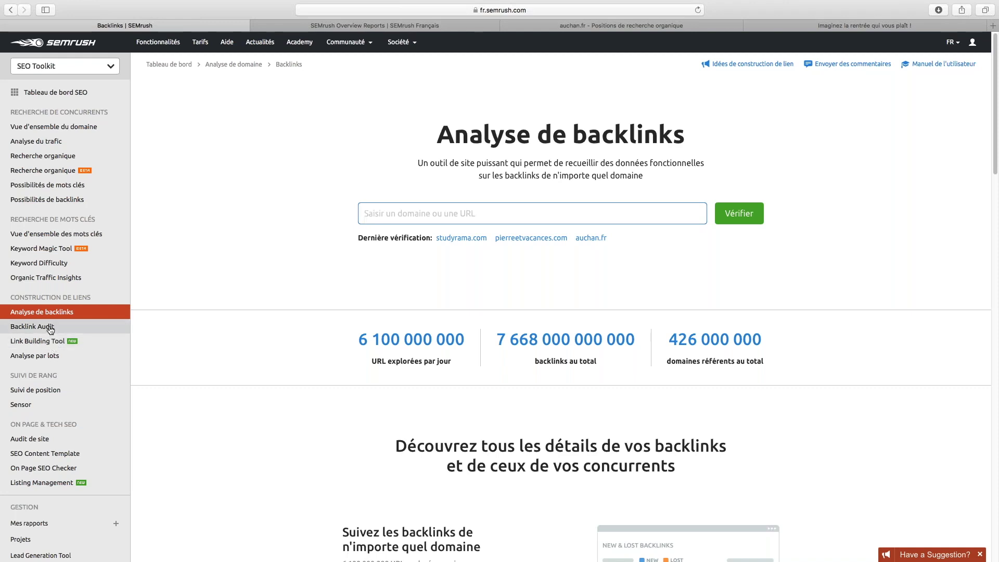
left_click(276, 293)
left_click(422, 213)
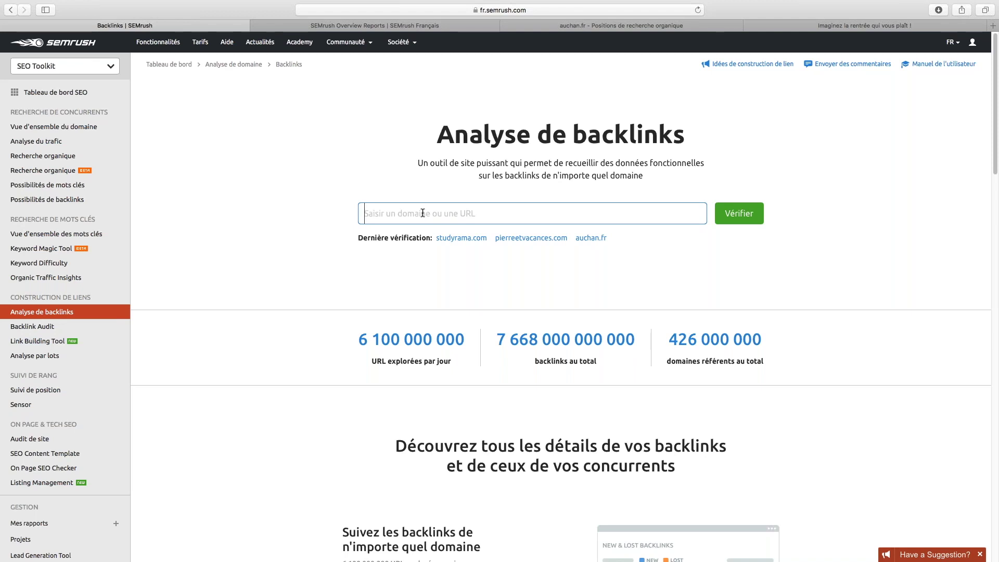
type("auchan.fr")
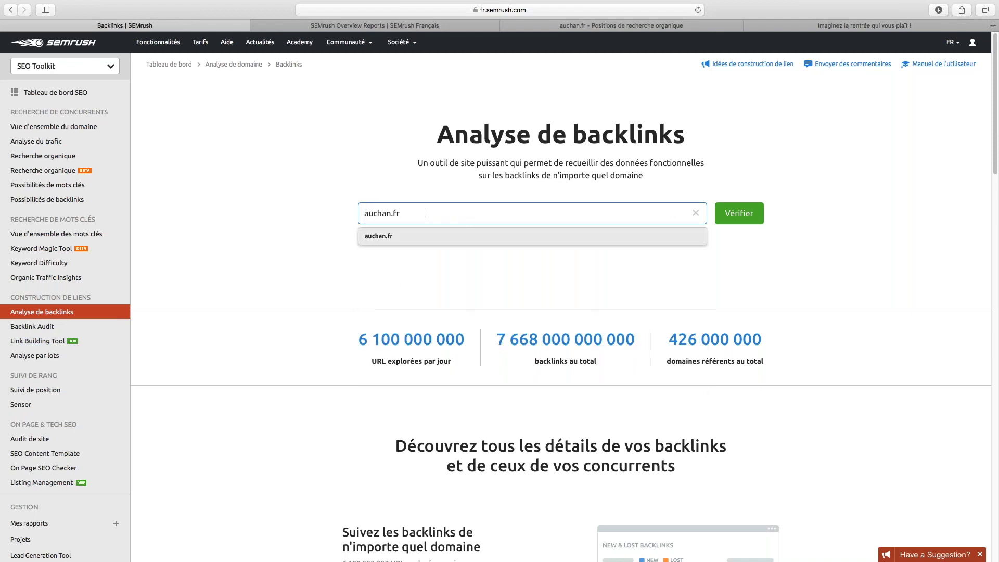
left_click(729, 214)
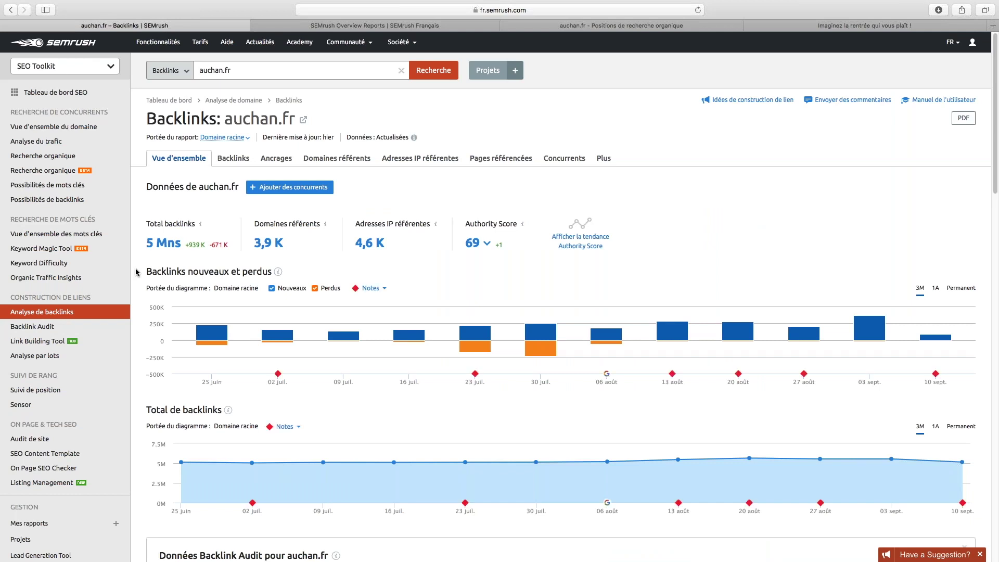
- Review the total backlinks, referring IP addresses and the charts of new, lost and total backlinks
left_click_drag(146, 224, 160, 225)
left_click(161, 225)
left_click_drag(389, 224, 399, 229)
left_click(399, 230)
scroll(478, 196, "down", 3)
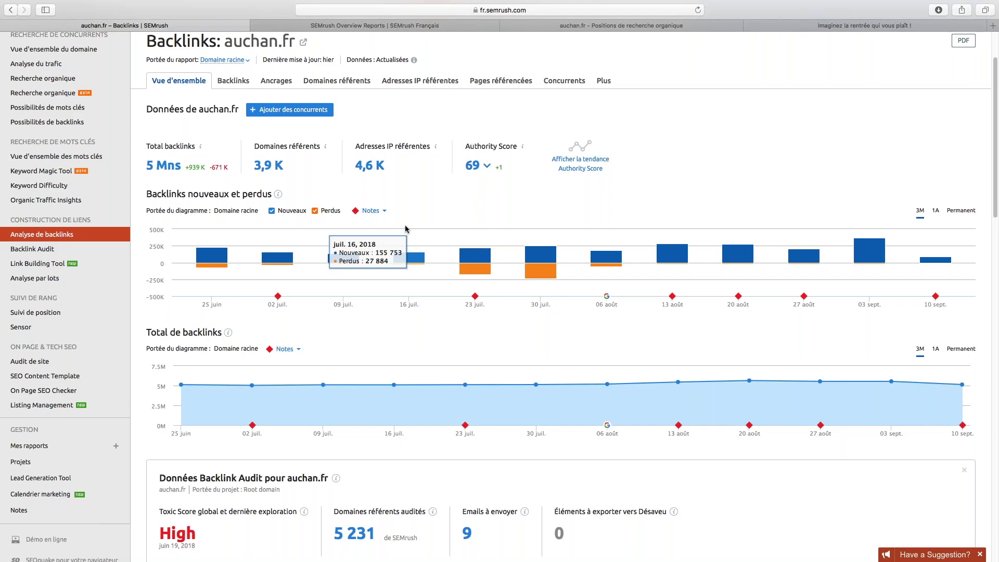
scroll(440, 278, "down", 2)
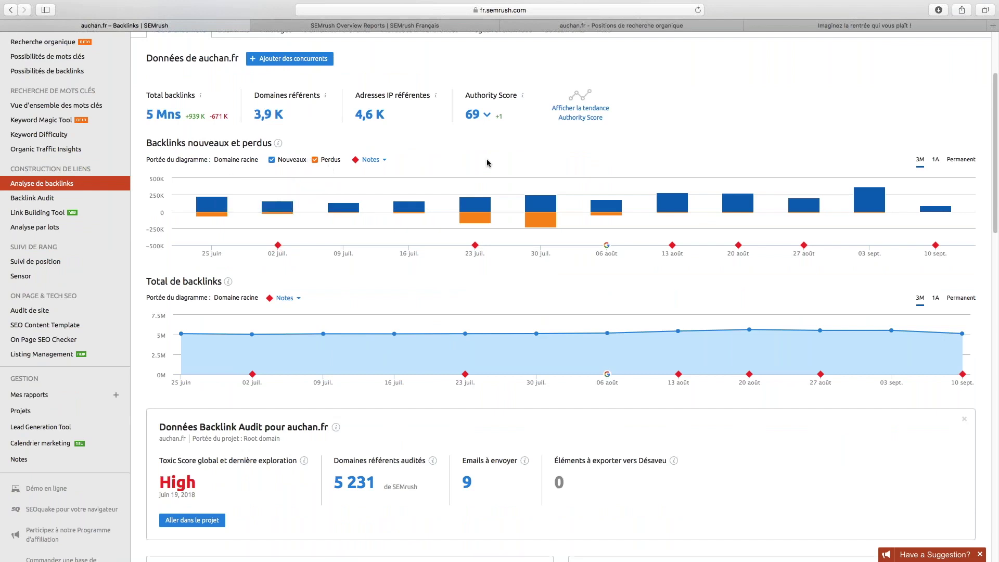
scroll(488, 163, "up", 1)
scroll(488, 163, "up", 1)
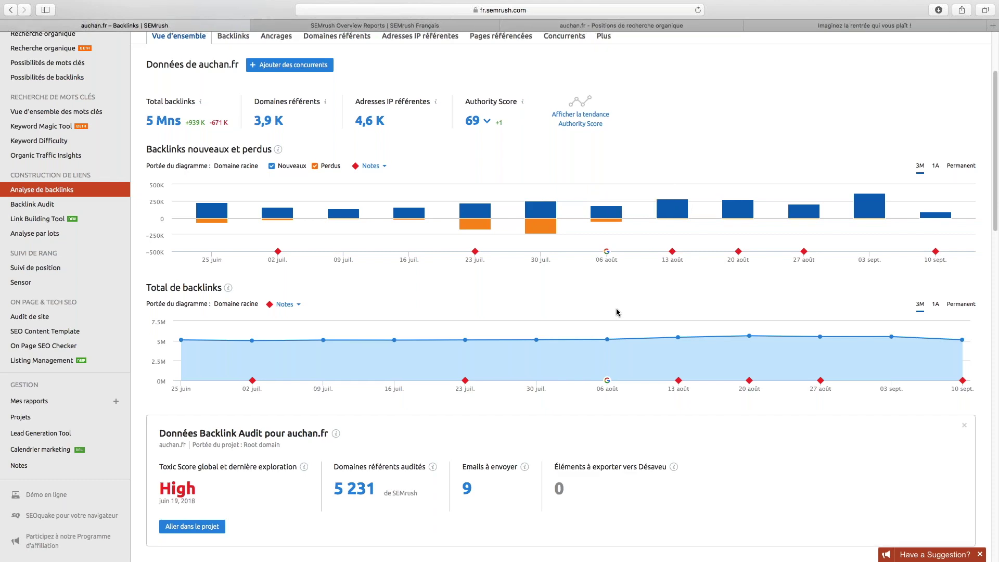
- Inspect the notes marked on the new and lost backlinks chart around 6 and 13 August
scroll(617, 313, "up", 4)
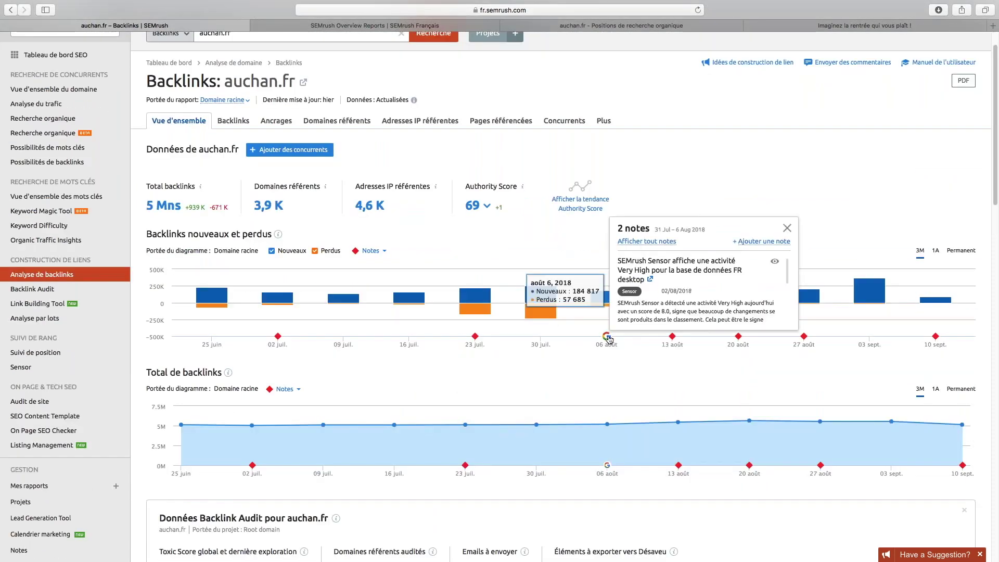
mouse_move(672, 338)
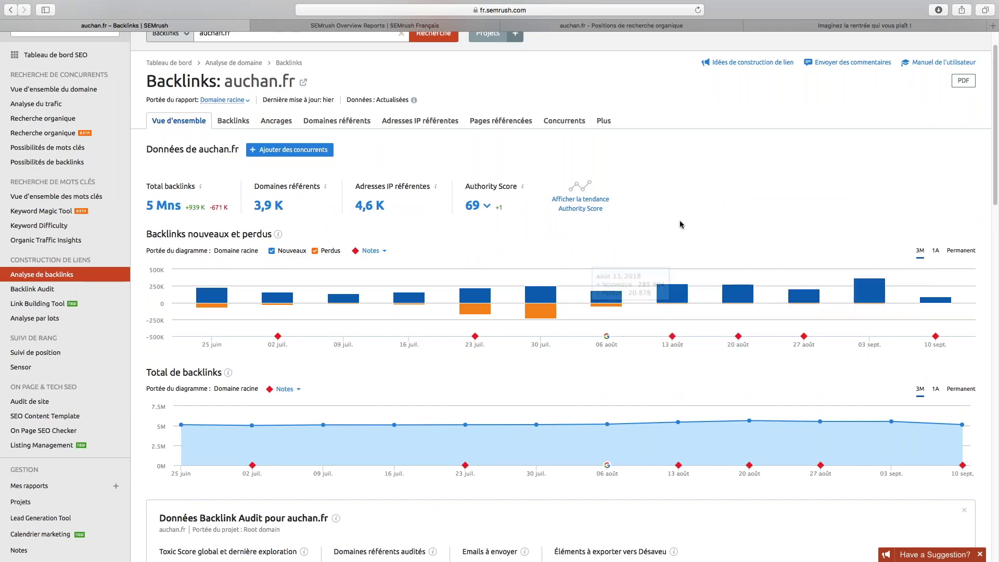
scroll(680, 225, "up", 1)
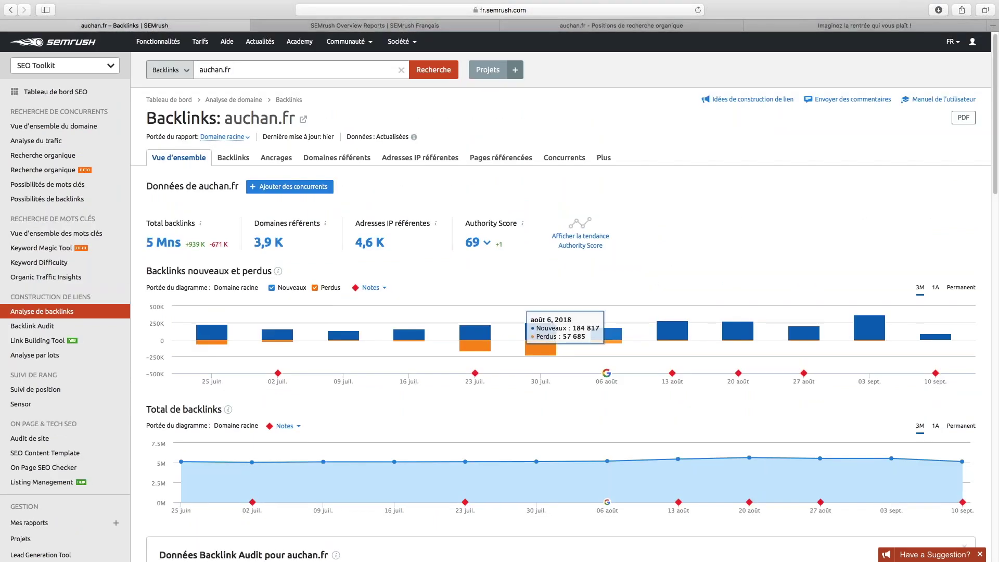
mouse_move(607, 373)
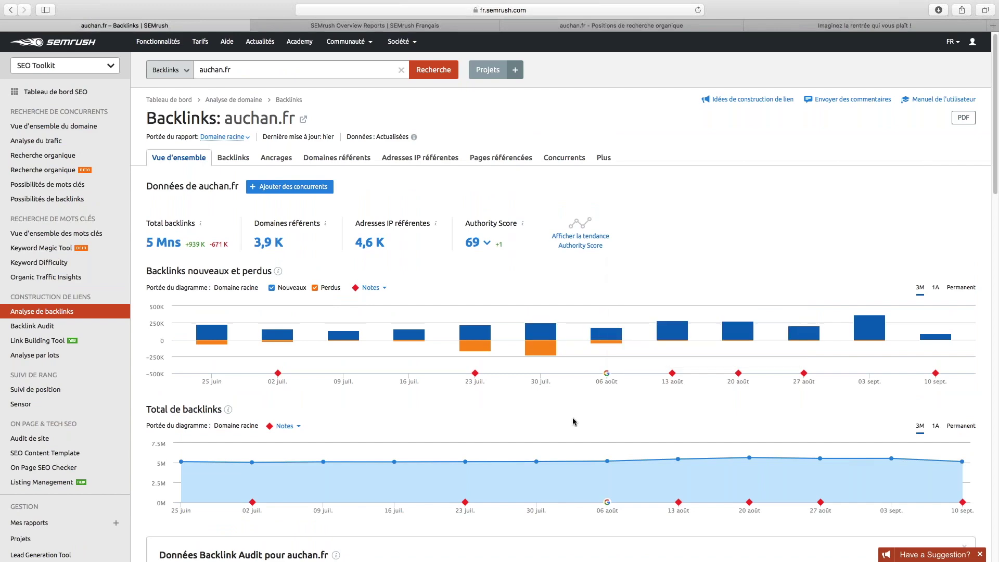
- Review the Backlink Audit data, backlink types, follow and nofollow shares, TLD distribution and countries in the overview
scroll(575, 421, "down", 1)
scroll(575, 421, "down", 3)
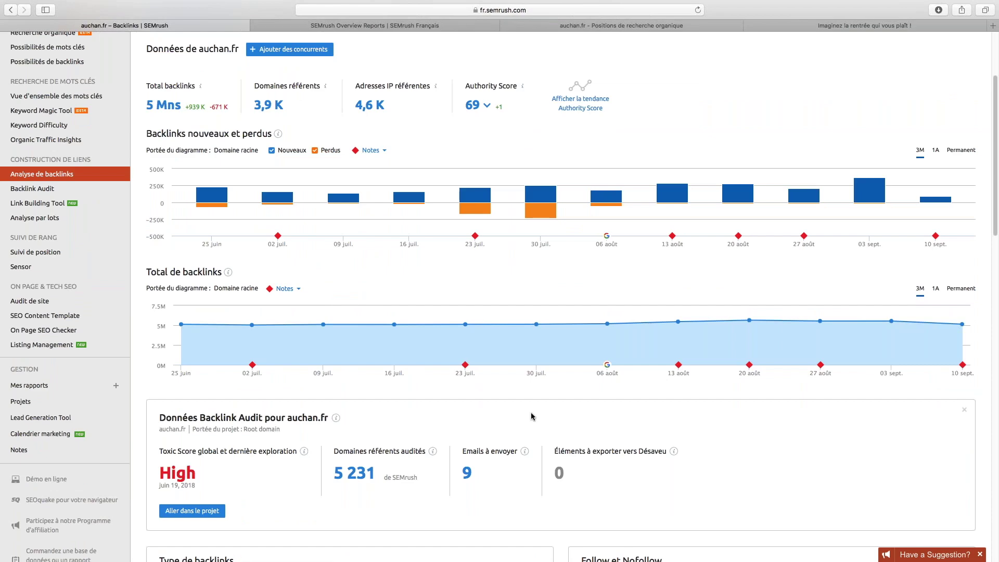
scroll(531, 417, "down", 6)
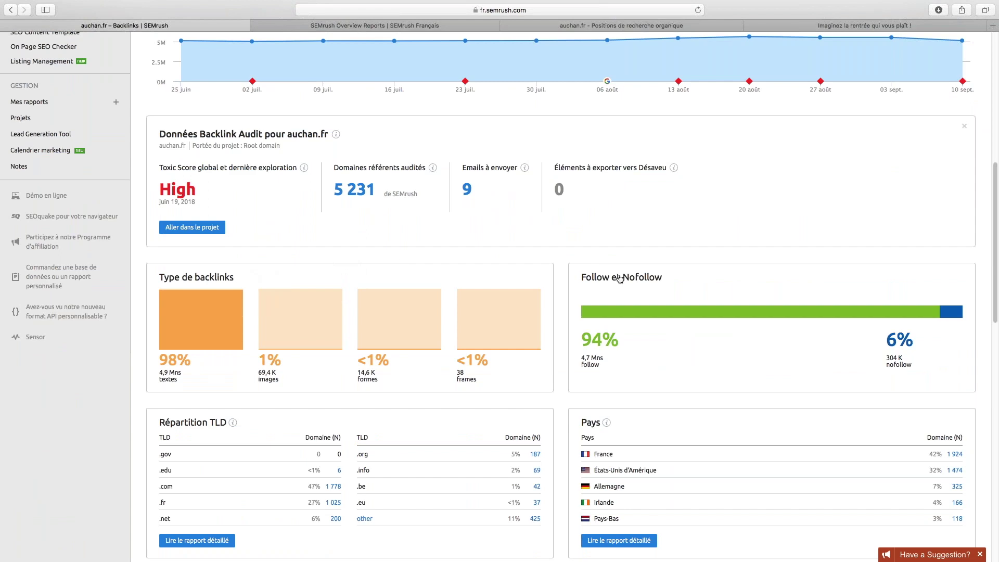
scroll(620, 278, "down", 4)
scroll(652, 306, "up", 1)
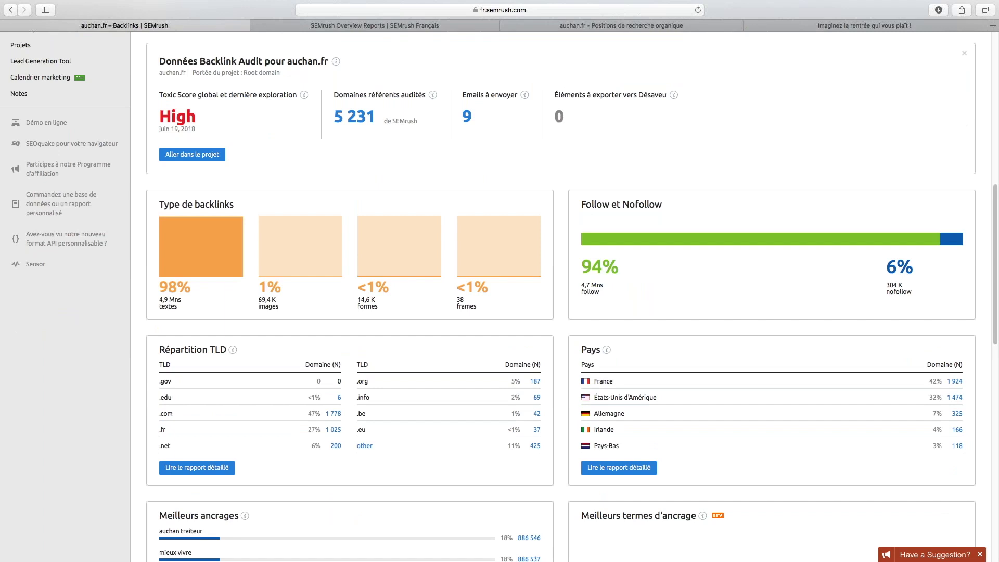
scroll(475, 333, "up", 10)
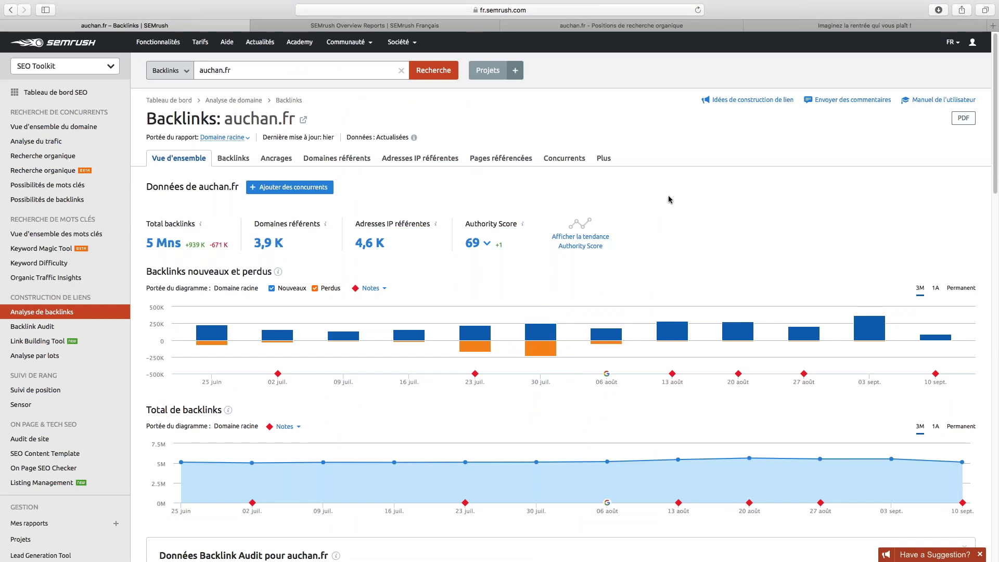
- Open the detailed backlinks list and examine the source and target URLs of the first links
left_click(233, 158)
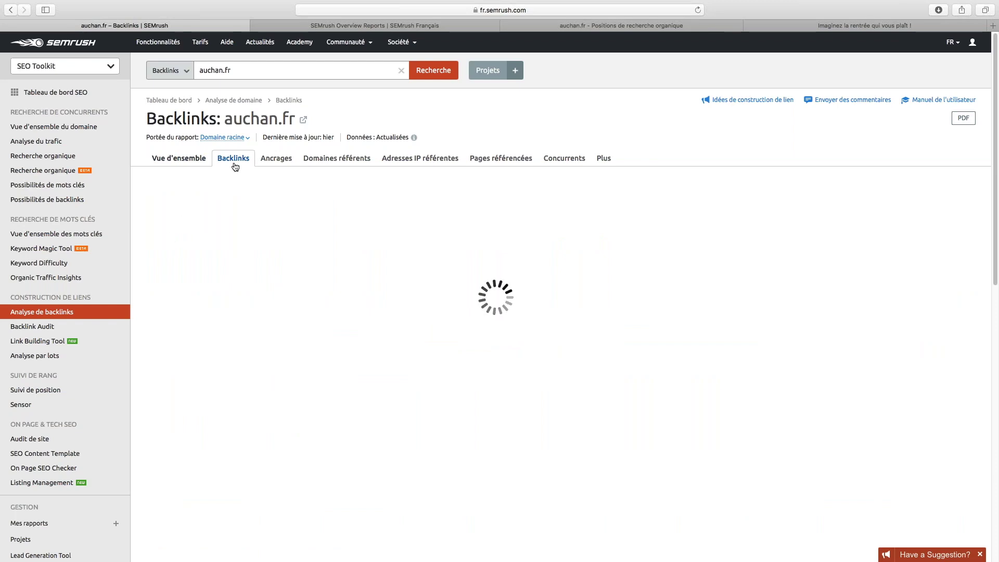
scroll(133, 280, "down", 1)
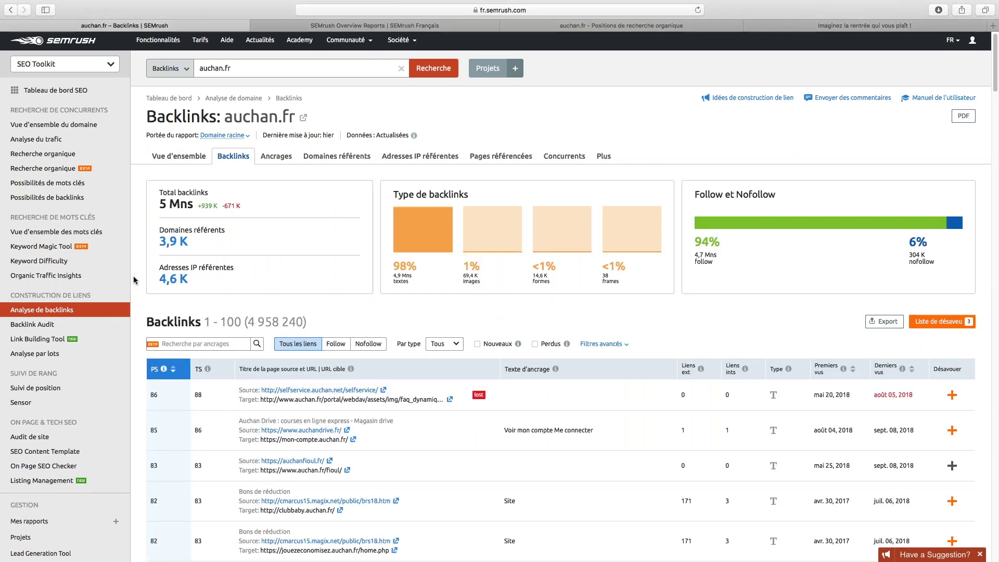
scroll(134, 280, "down", 3)
scroll(134, 280, "up", 3)
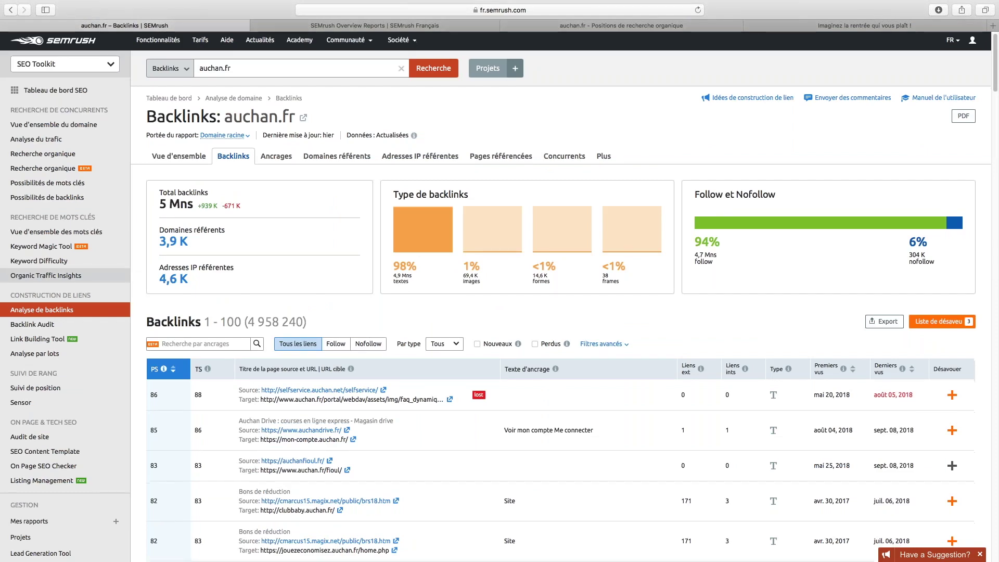
scroll(134, 280, "down", 4)
scroll(273, 207, "down", 2)
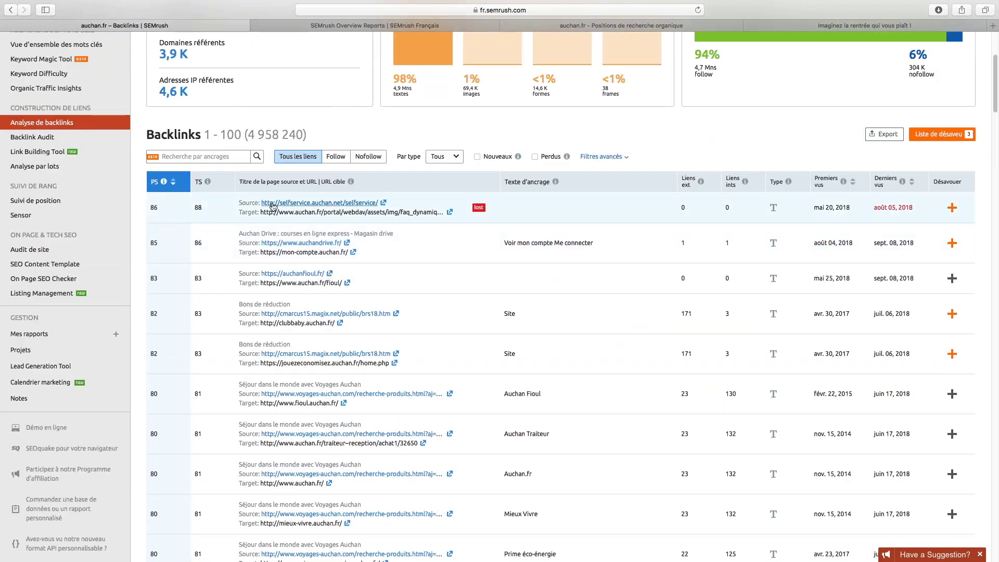
left_click_drag(420, 212, 331, 212)
left_click(325, 212)
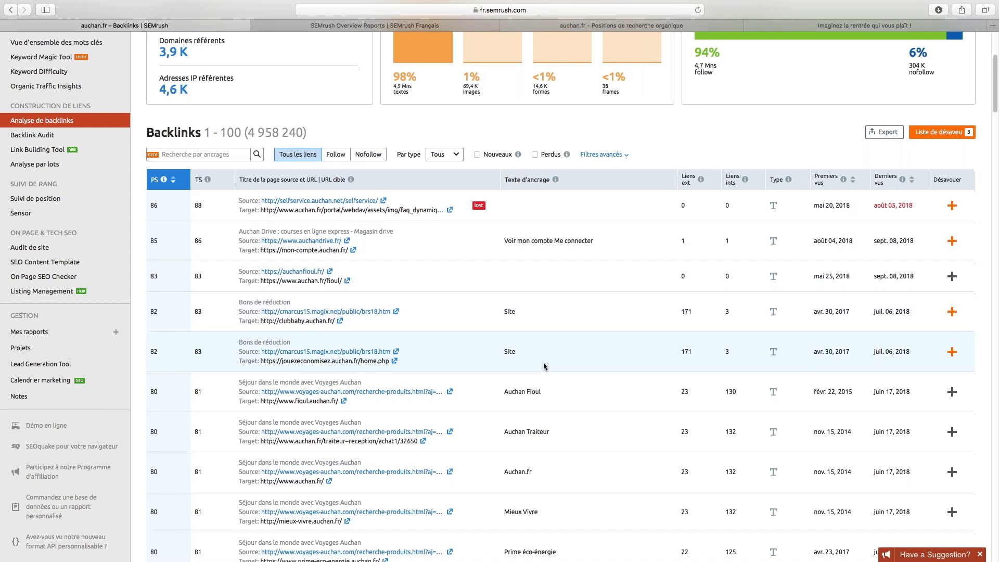
- Add the voyages-auchan.com backlink with the anchor text "Auchan Fioul" to the disavow list as a URL
scroll(544, 367, "down", 1)
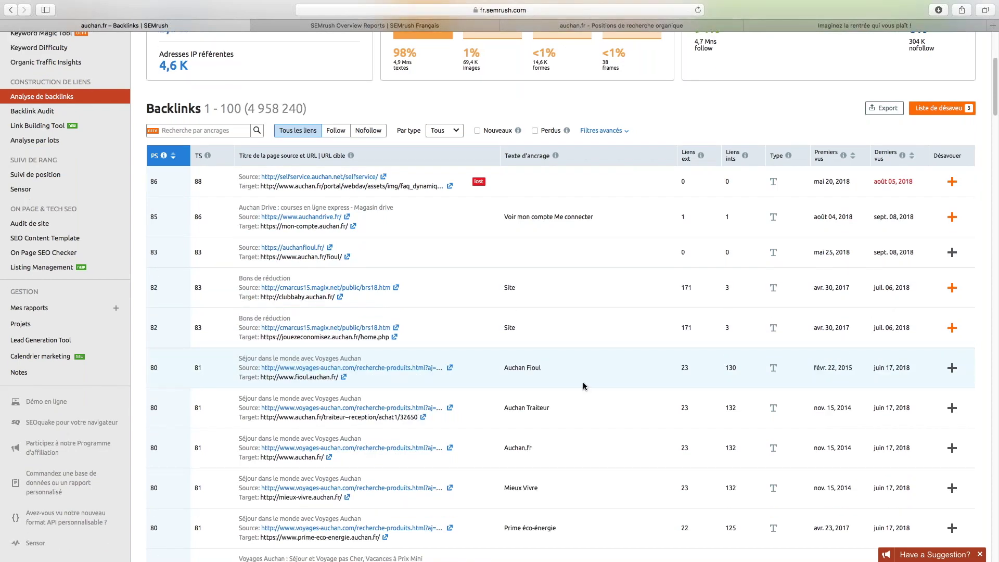
mouse_move(952, 368)
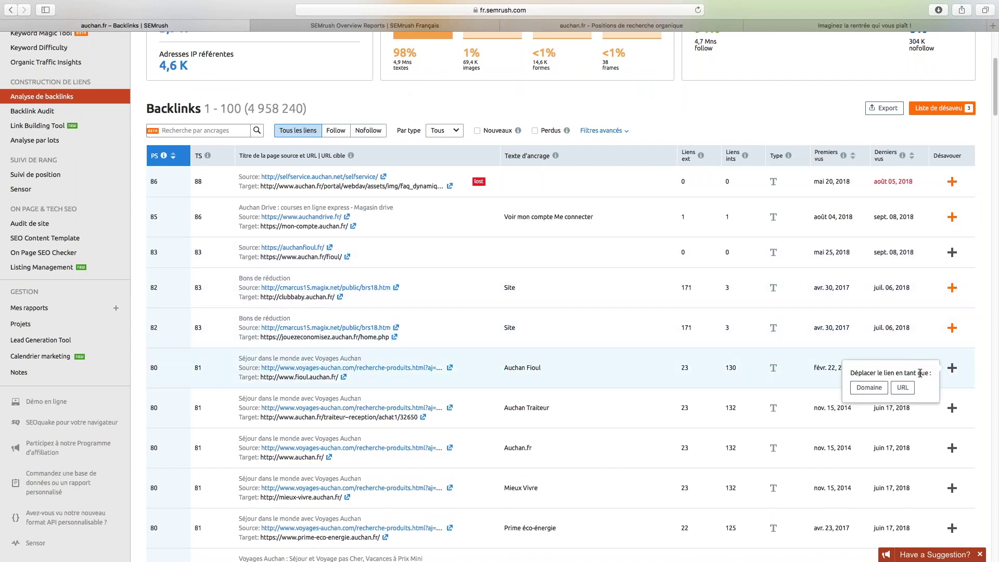
double_click(885, 373)
left_click(870, 390)
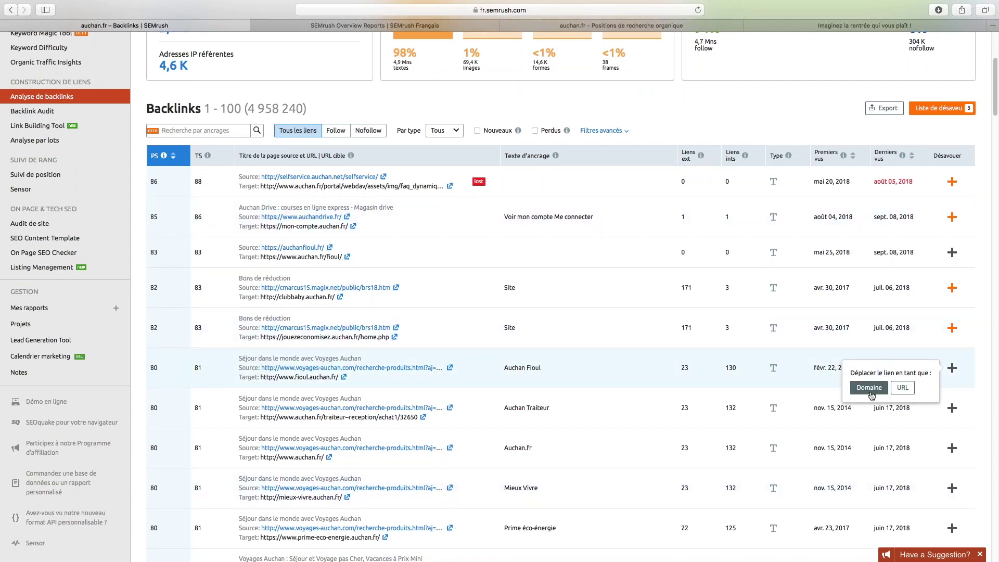
left_click(903, 389)
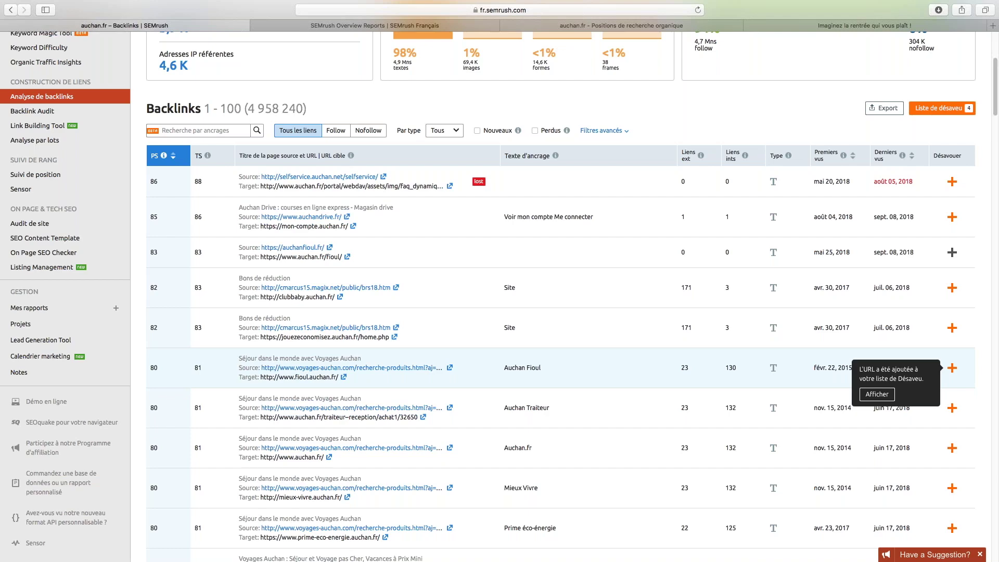
- Open the disavow list of collected URLs, export it in TXT format and close it
left_click(956, 109)
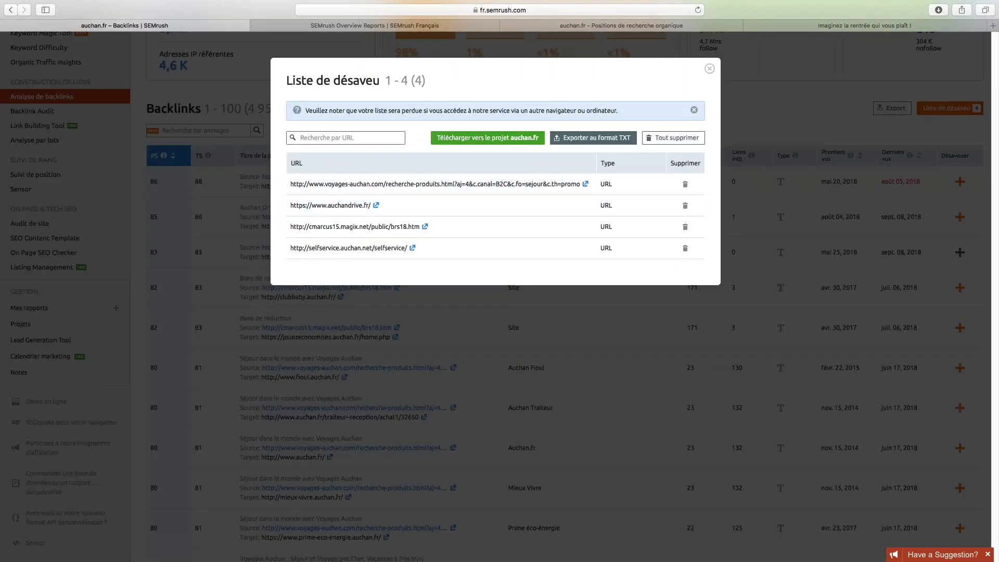
left_click(585, 138)
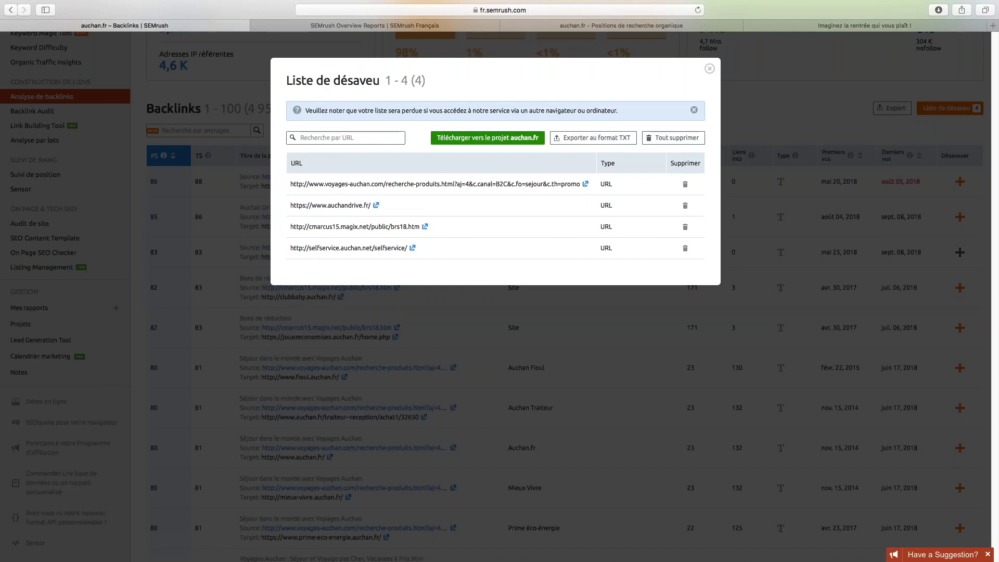
left_click(710, 68)
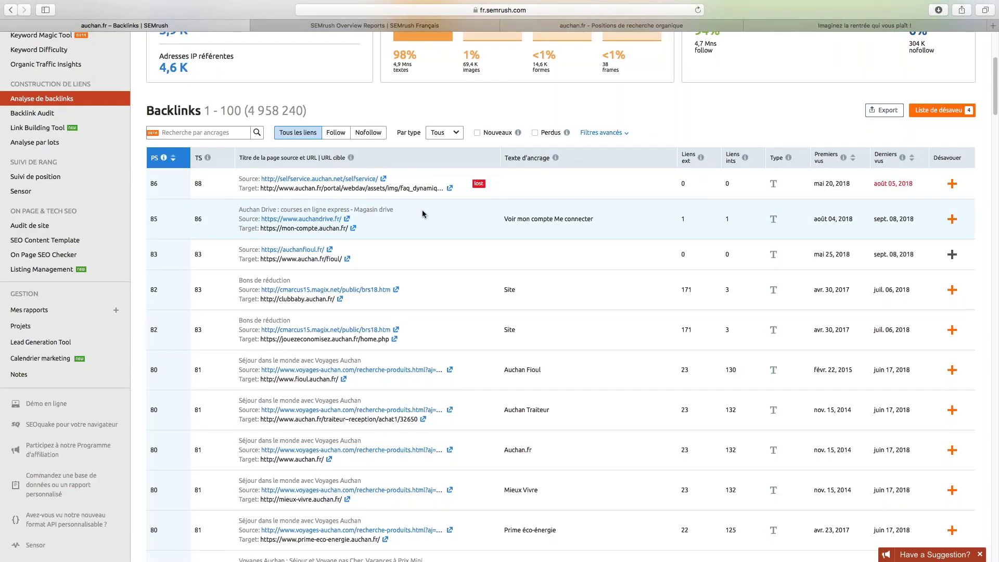
- Open the Backlink Audit of the auchan.fr project and review its overall toxic score and domains by toxic score
scroll(423, 214, "up", 5)
left_click(21, 327)
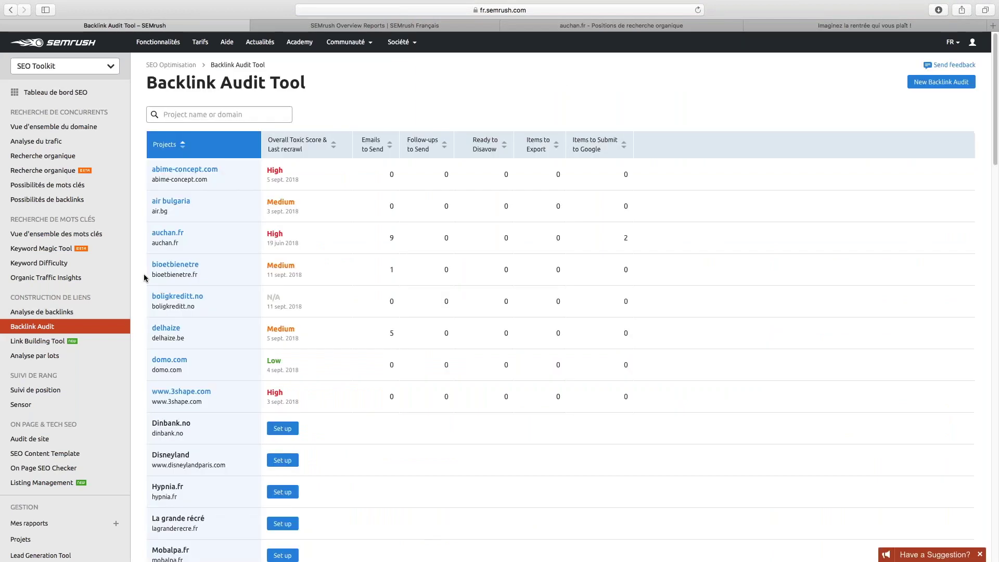
left_click(156, 236)
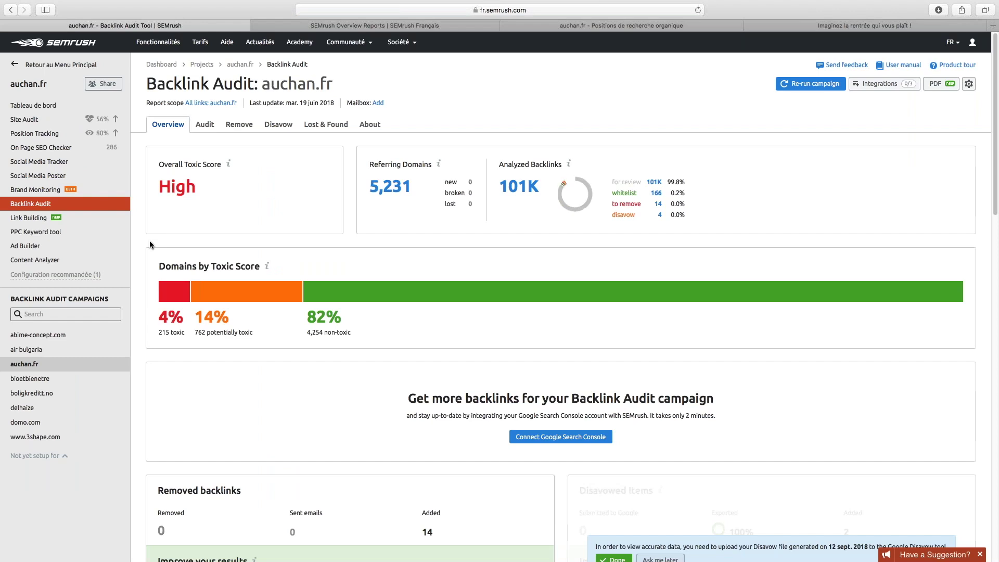
mouse_move(156, 161)
left_mouse_down()
mouse_move(219, 172)
mouse_move(222, 180)
mouse_move(154, 187)
mouse_move(195, 188)
left_mouse_up()
left_click(223, 187)
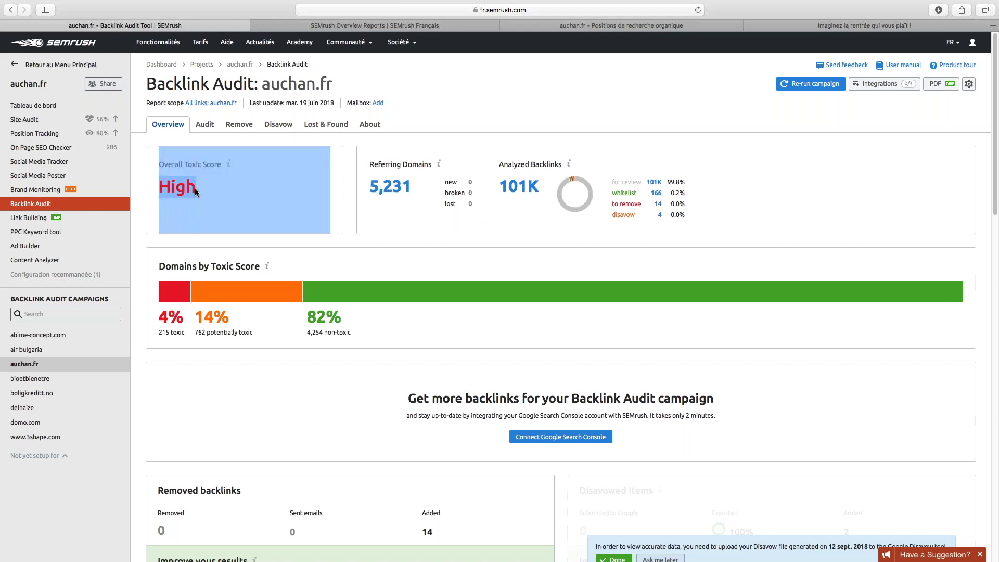
left_click(204, 124)
left_click(166, 127)
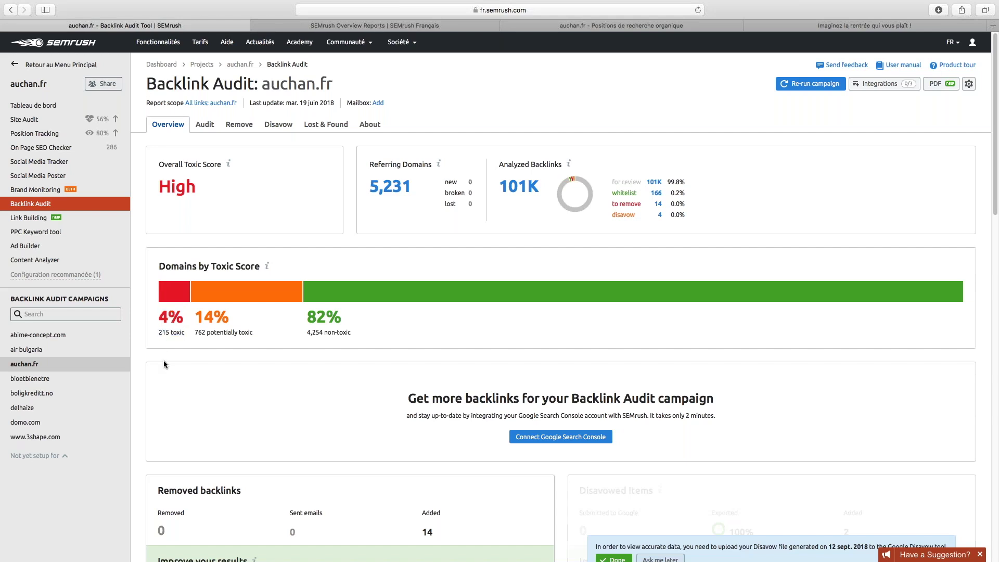
- In the audit's review list, examine the toxic markers of the rcl.emotionfoot.fr backlink and check its source page
left_click(202, 125)
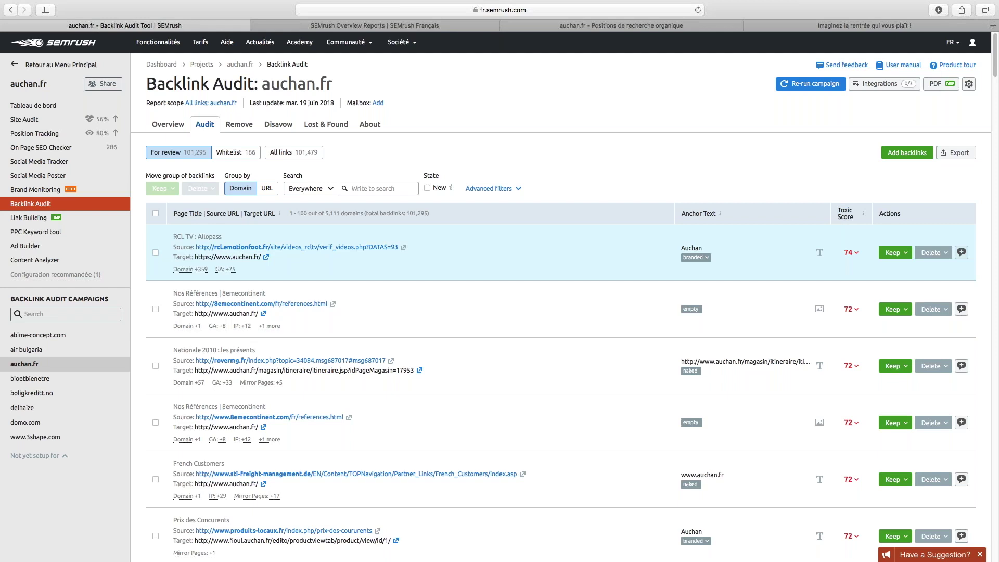
left_click(852, 253)
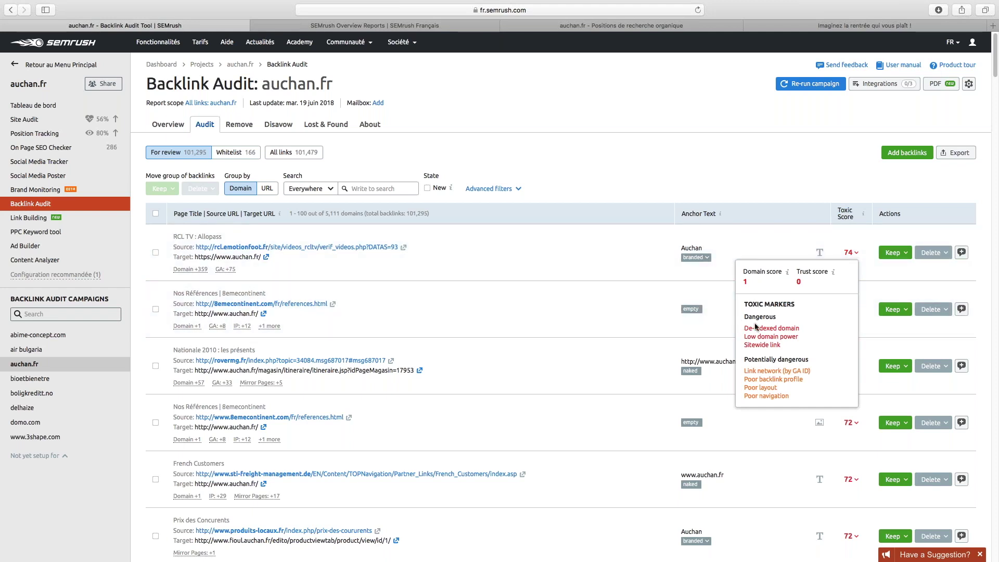
mouse_move(751, 331)
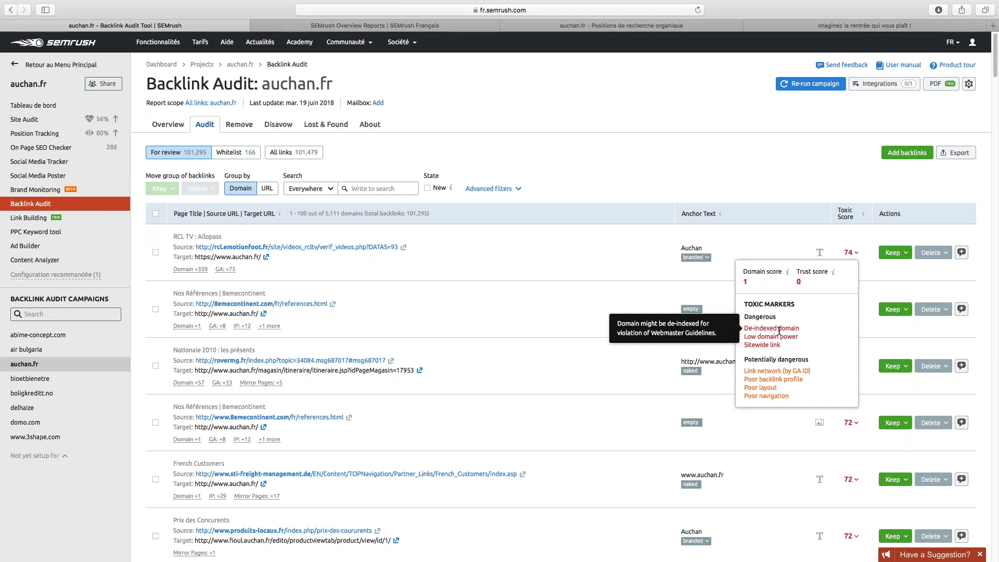
left_click_drag(794, 348, 736, 346)
left_click(736, 346)
left_click_drag(745, 388, 784, 388)
left_click(790, 387)
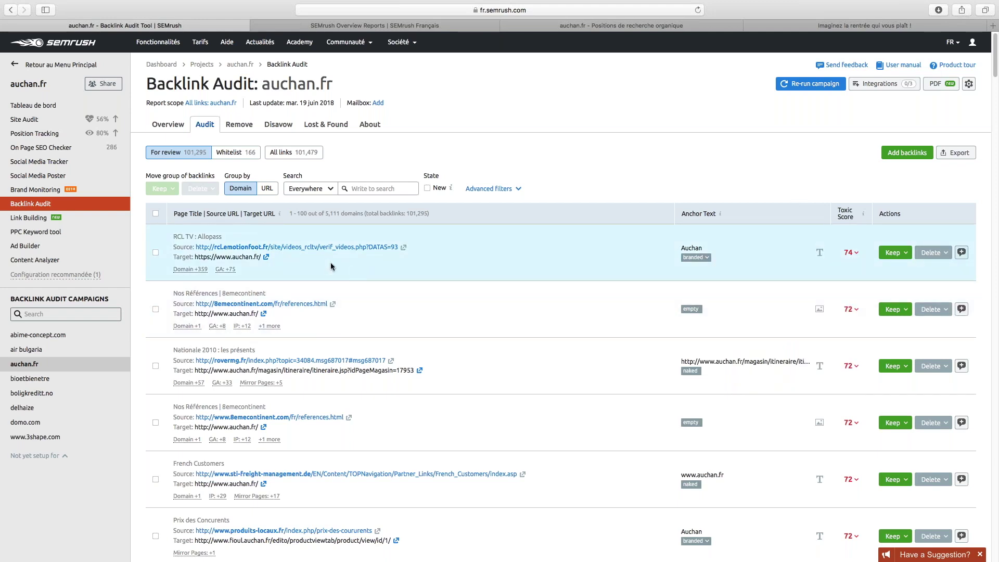
left_click(404, 248)
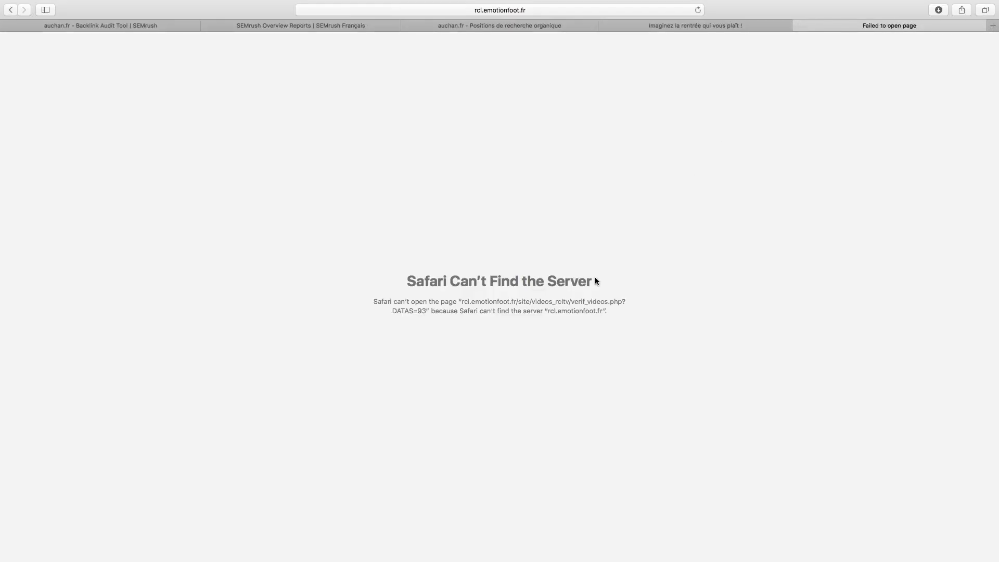
left_click(801, 27)
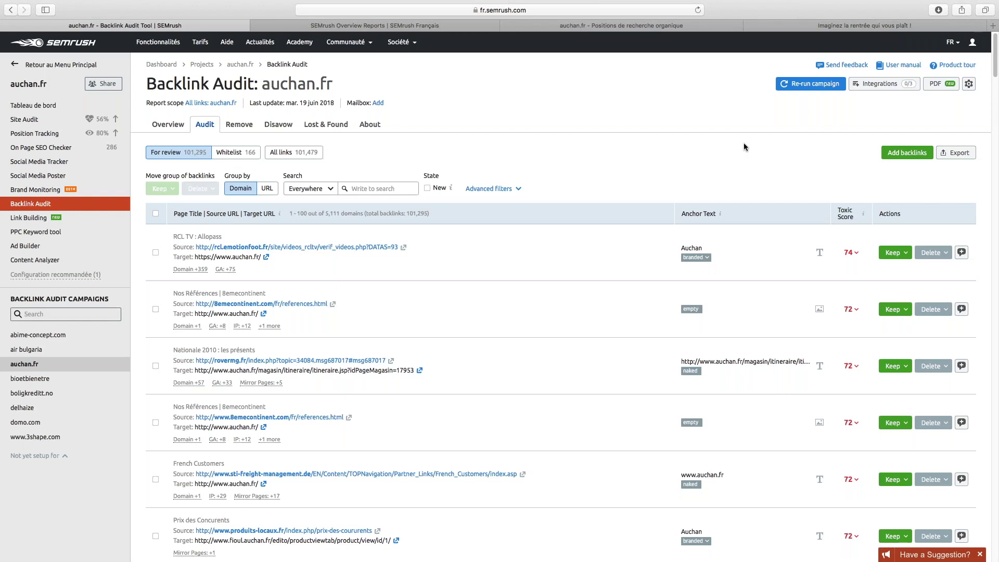
- View the whitelist, remove and disavow options offered for the rcl.emotionfoot.fr backlink without applying any
left_click(895, 258)
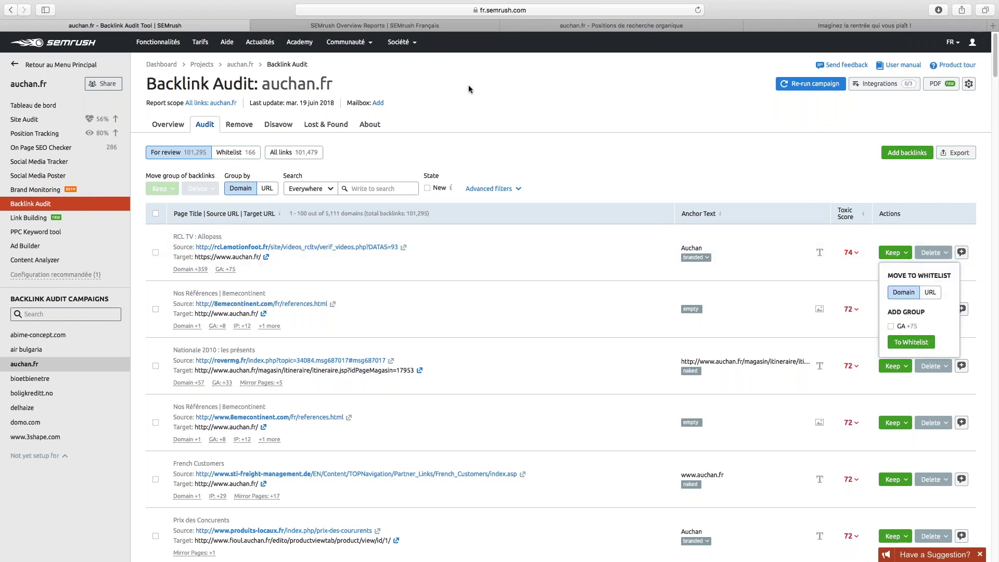
left_click(581, 146)
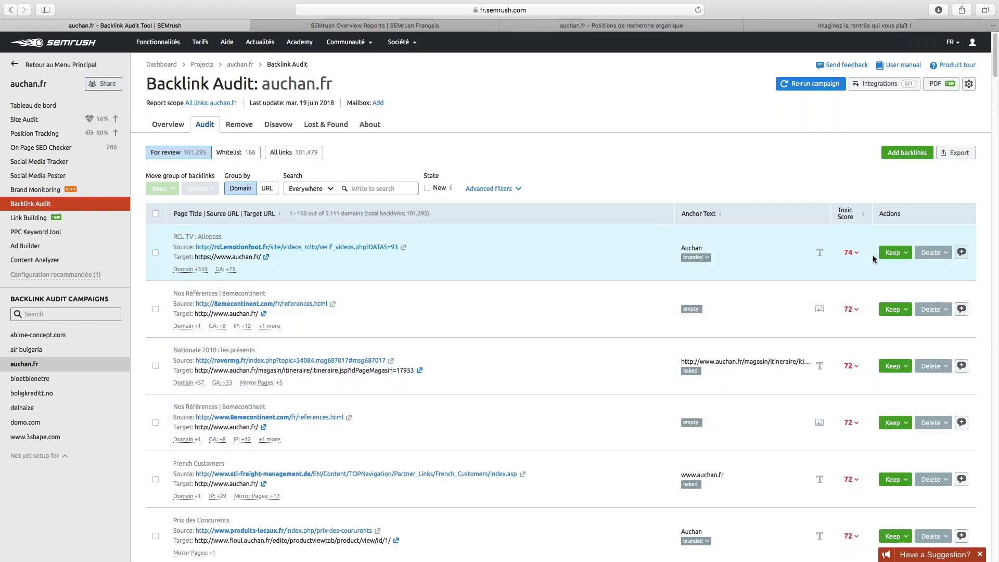
left_click(948, 254)
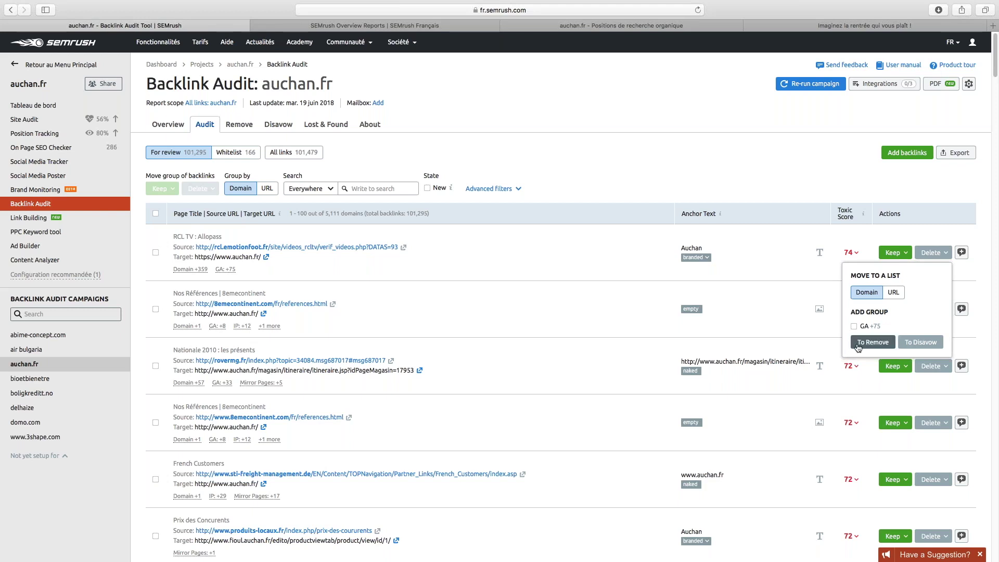
left_click(640, 127)
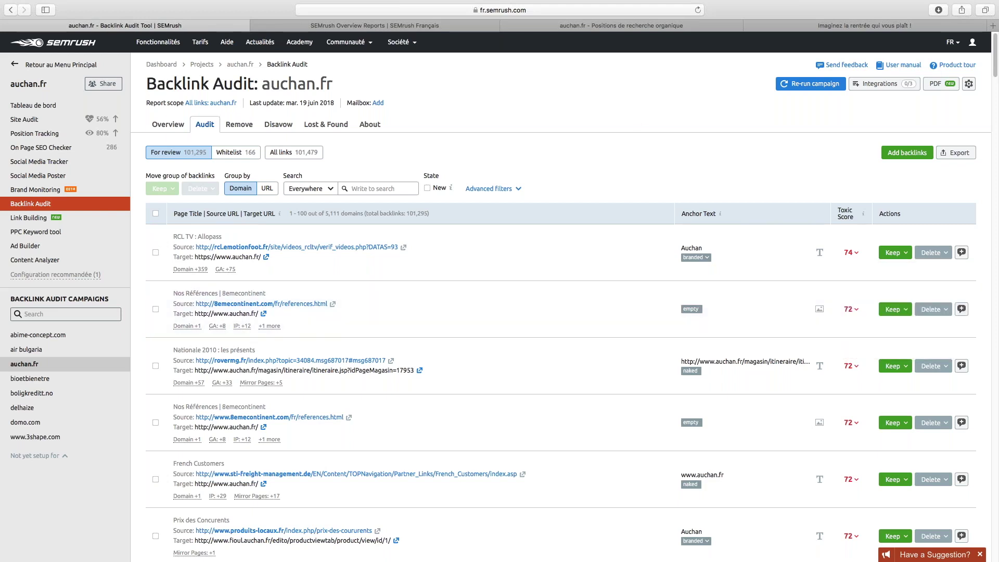
left_click(240, 127)
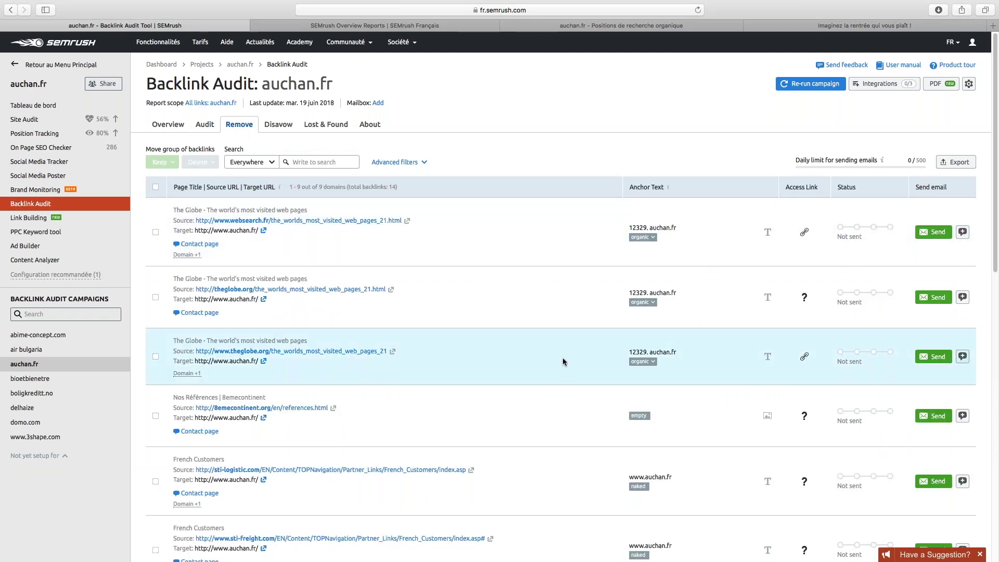
scroll(563, 357, "down", 3)
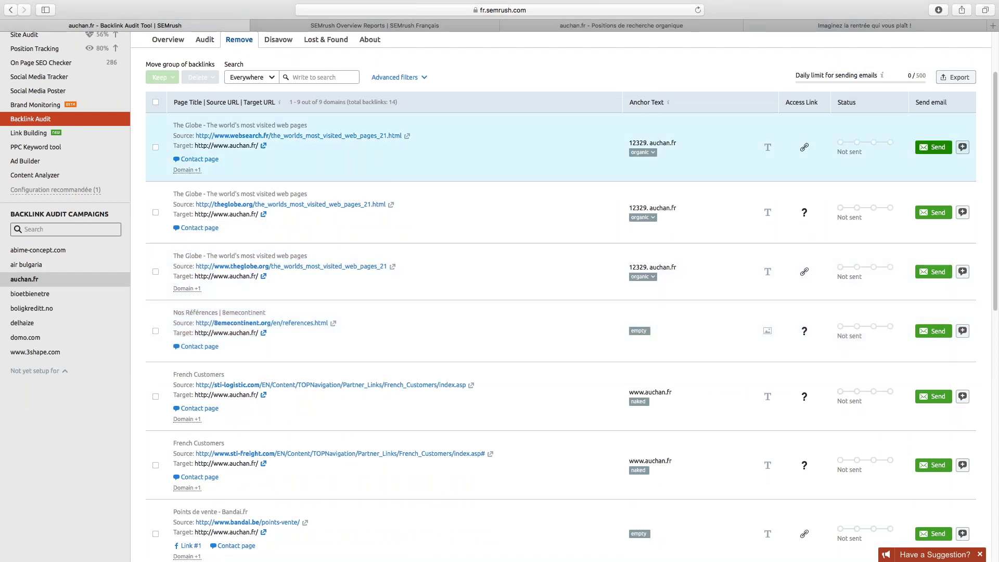
left_click(925, 152)
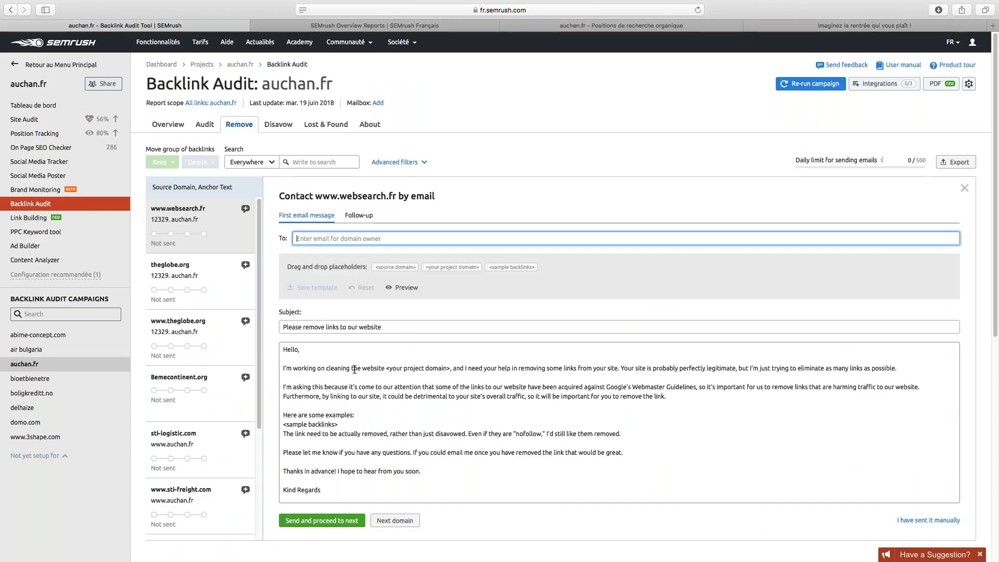
left_click_drag(320, 490, 327, 350)
left_click(327, 350)
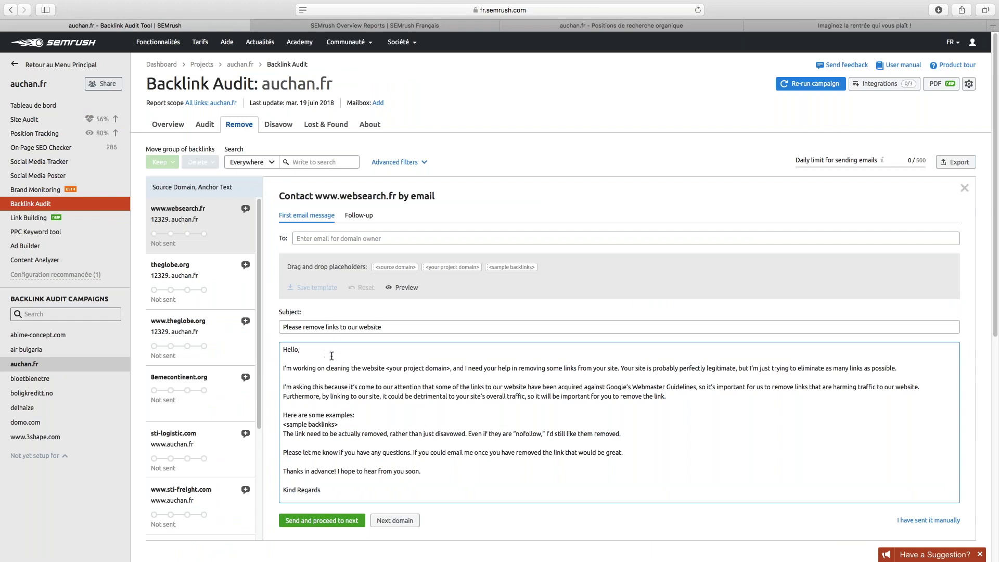
left_click(357, 358)
left_click(244, 129)
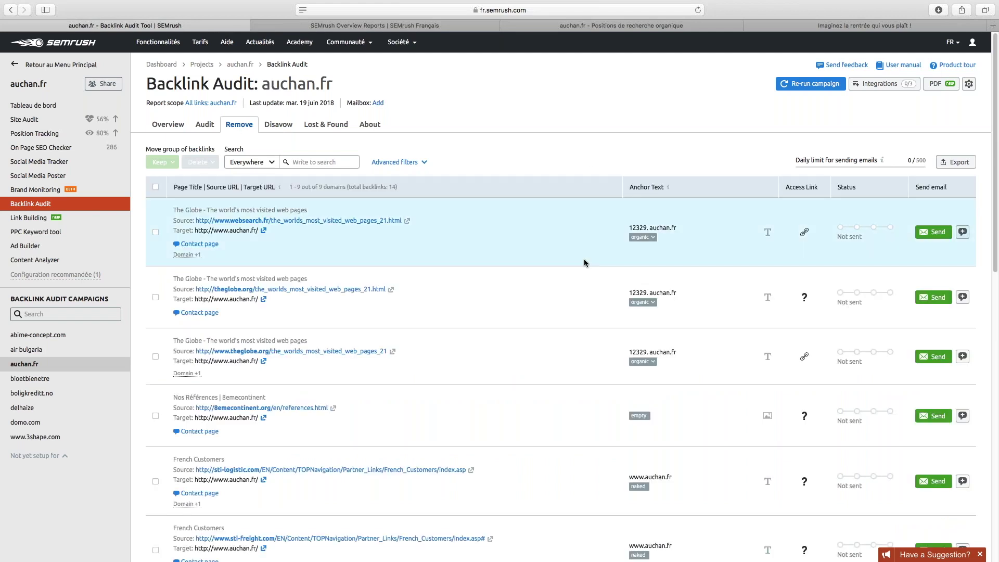
- Review the removal list's domains with their anchor texts, access links and email statuses
scroll(583, 156, "down", 1)
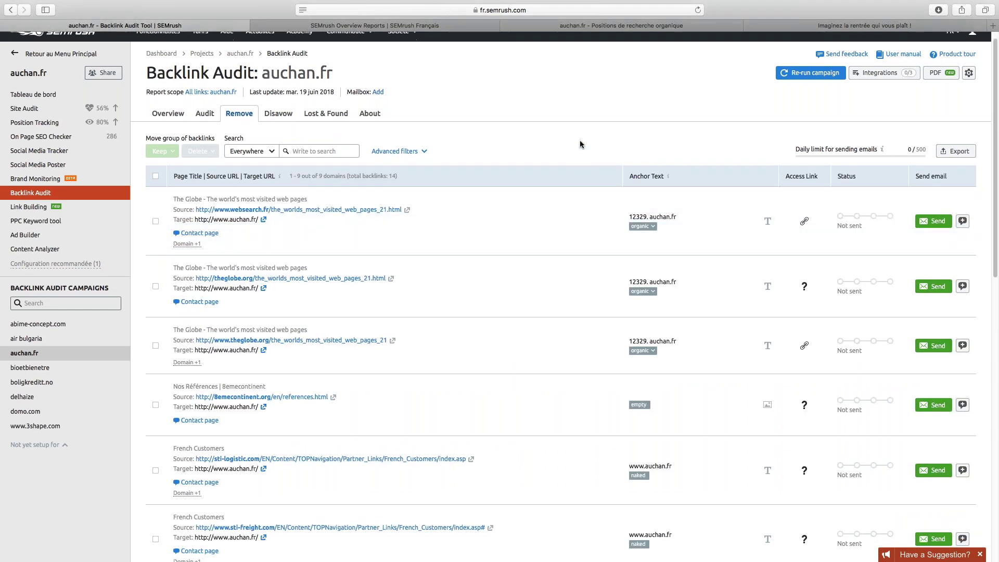
scroll(544, 93, "down", 5)
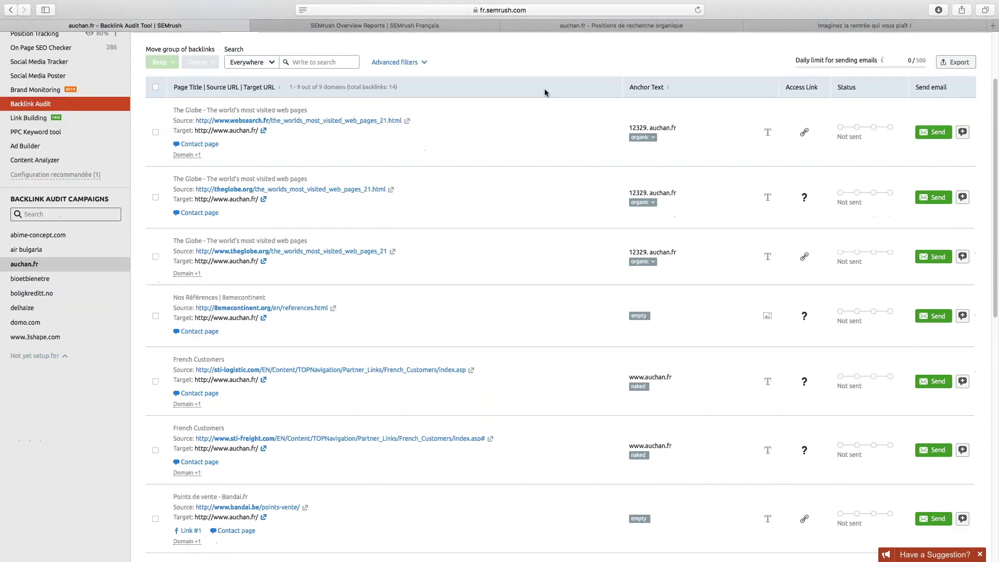
scroll(544, 390, "up", 6)
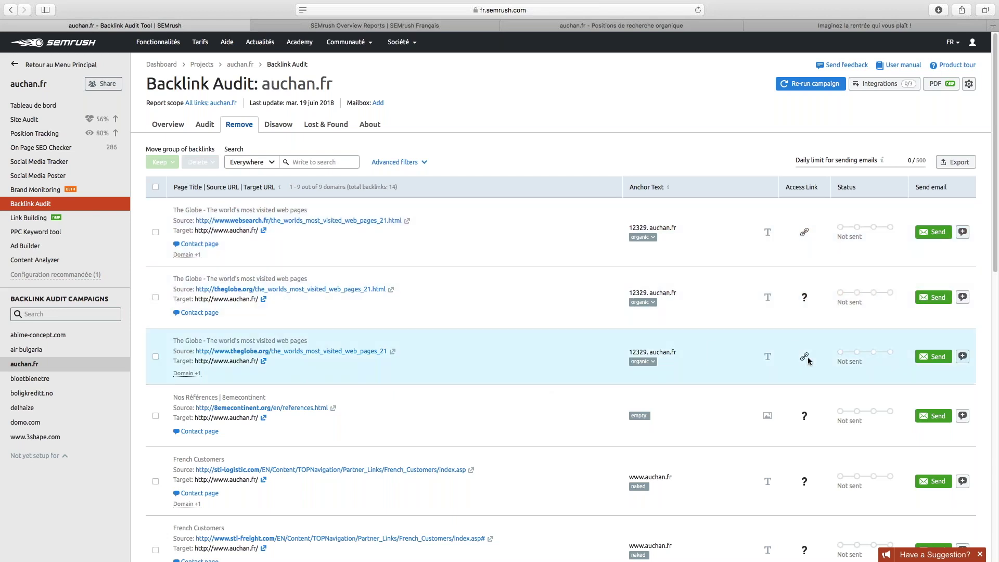
scroll(800, 366, "down", 5)
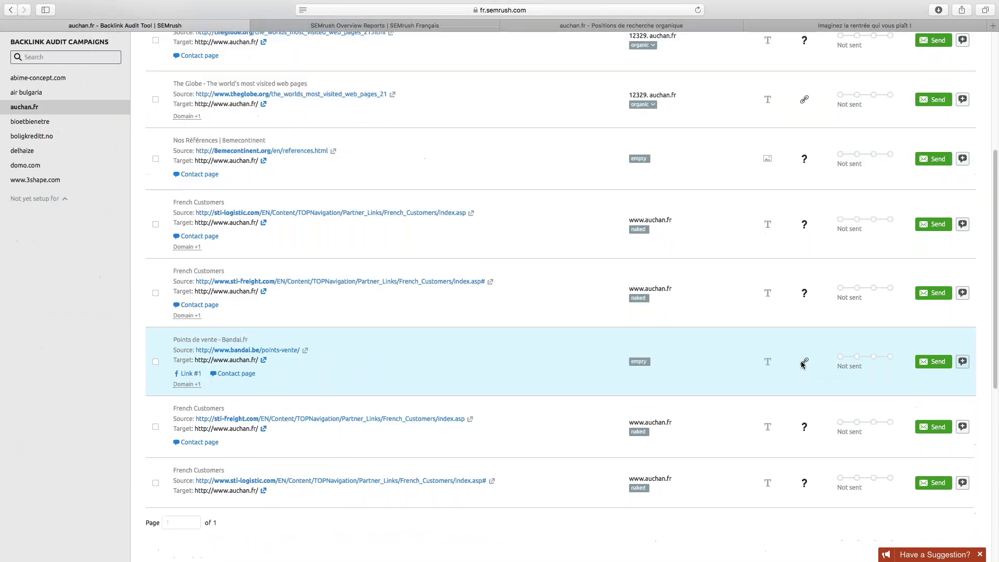
scroll(802, 360, "up", 5)
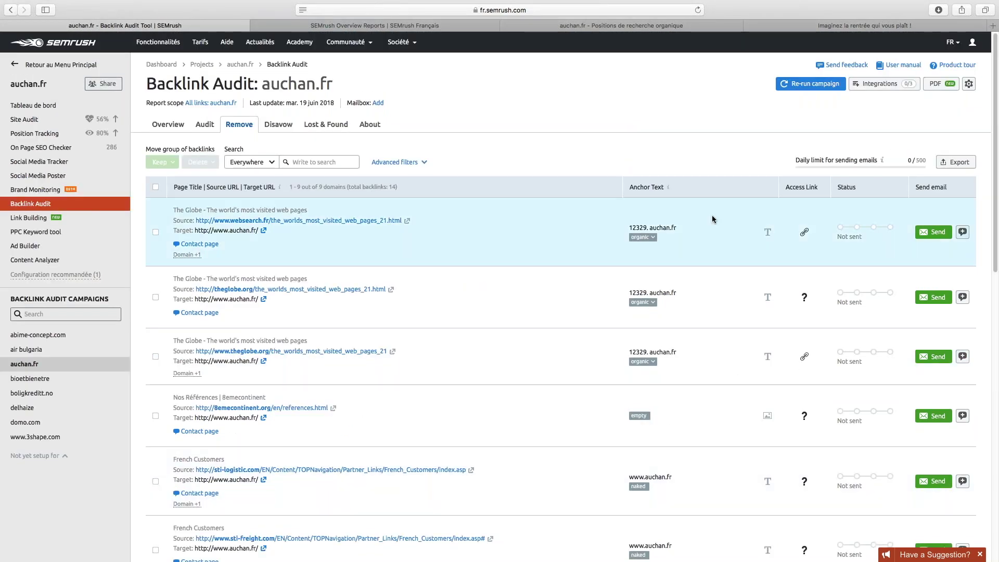
left_click(867, 172)
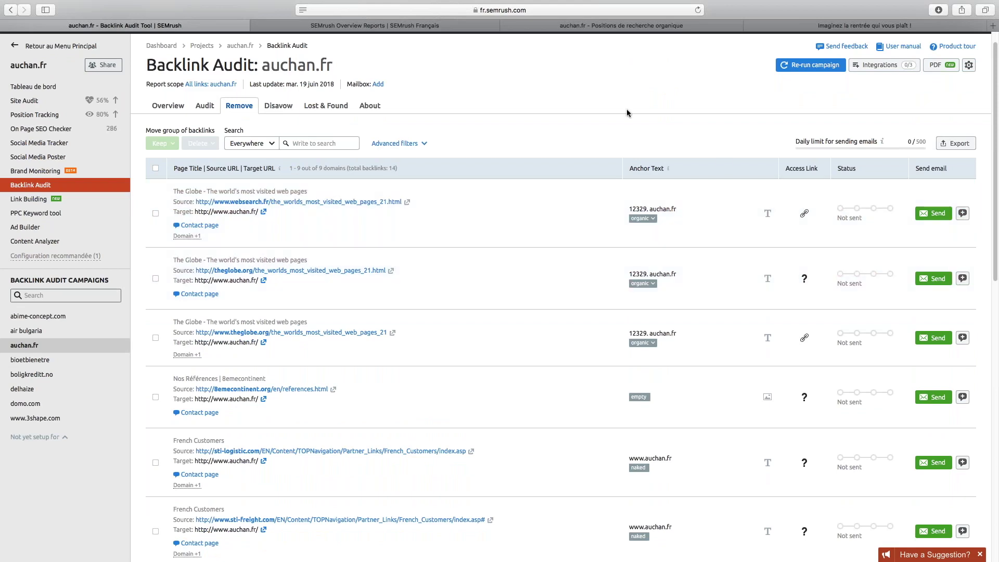
- View the remove and disavow options for the first link in the audit's review list, and open the audit's disavow list
scroll(594, 308, "down", 10)
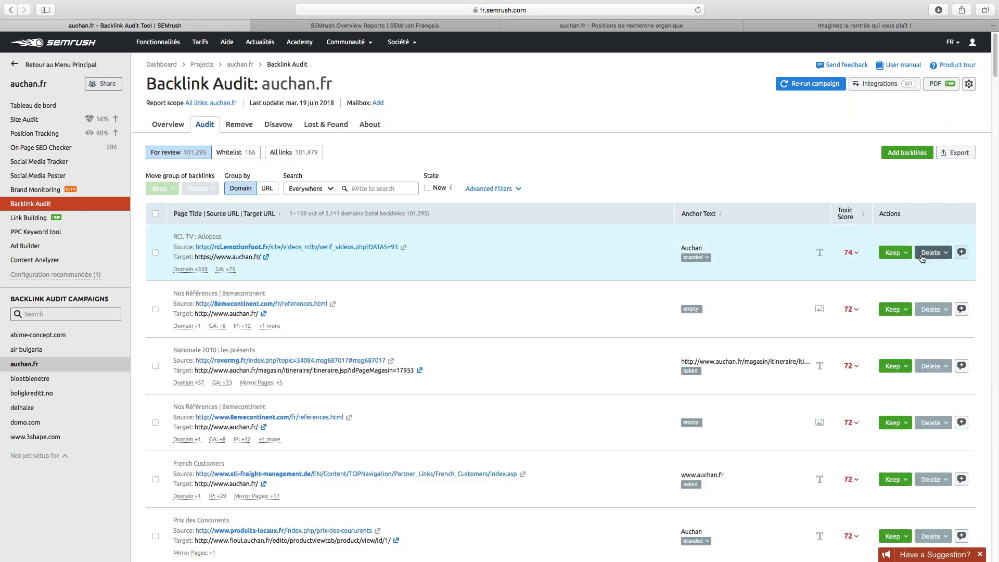
left_click(925, 253)
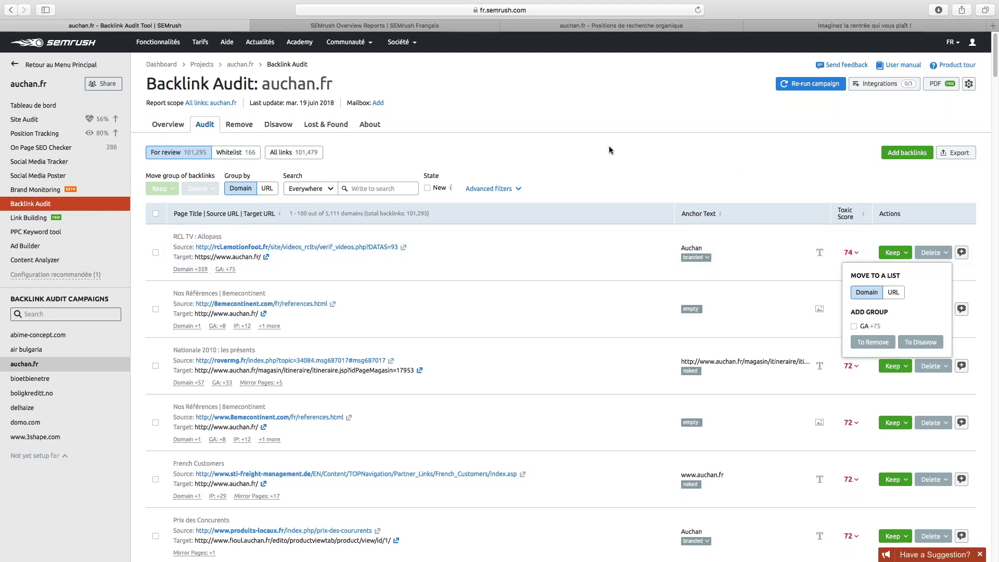
left_click(280, 126)
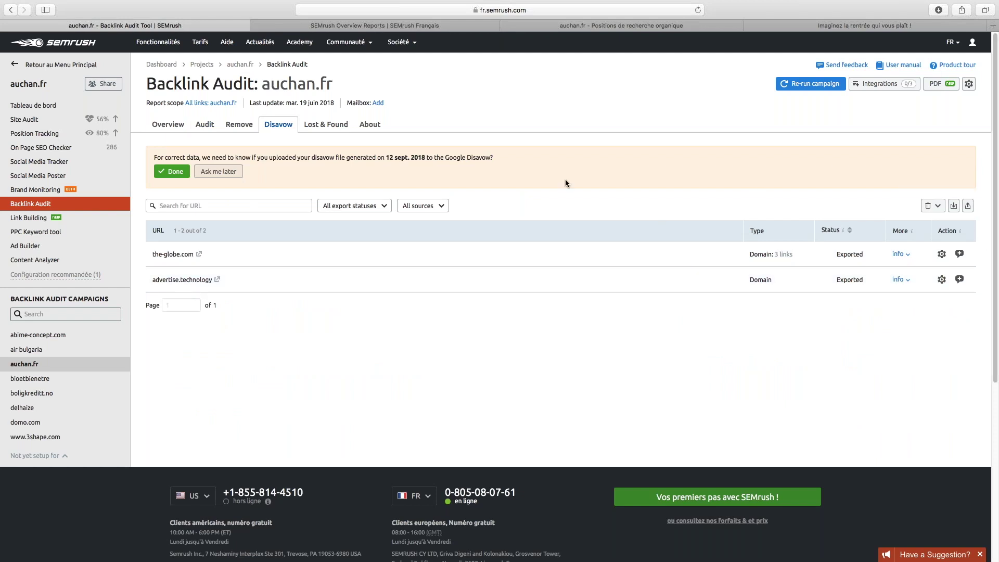
- Search Google for "google disavow tool" in a new tab, open the tool's page and return to the audit's disavow list
left_click(993, 25)
type("g")
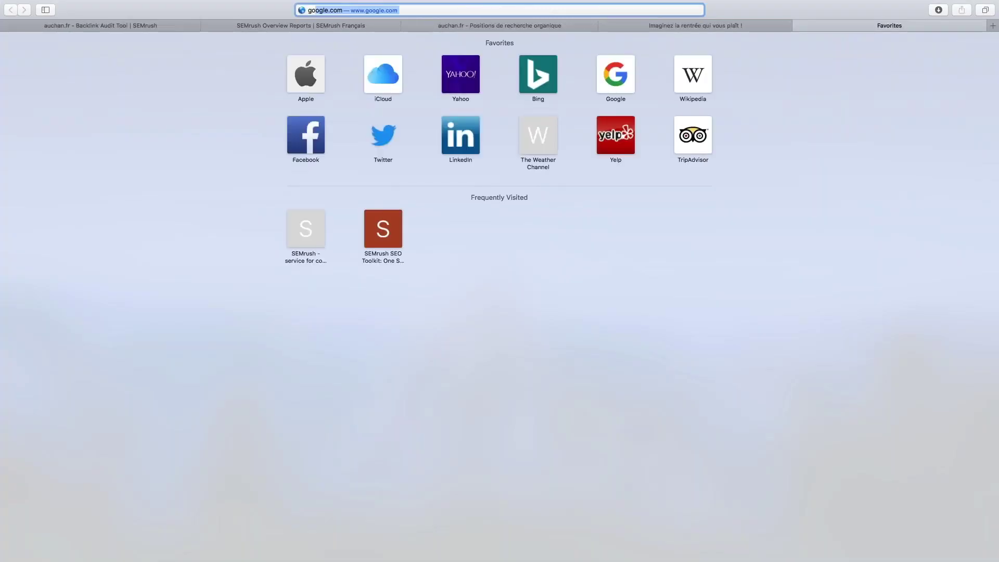
type("oogle disavow tool")
key("Return")
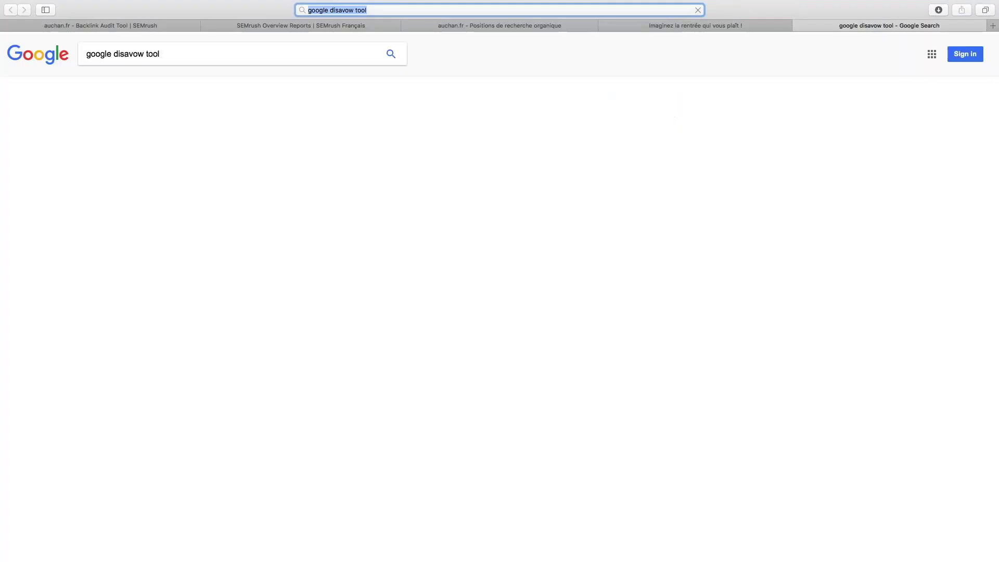
left_click(136, 135)
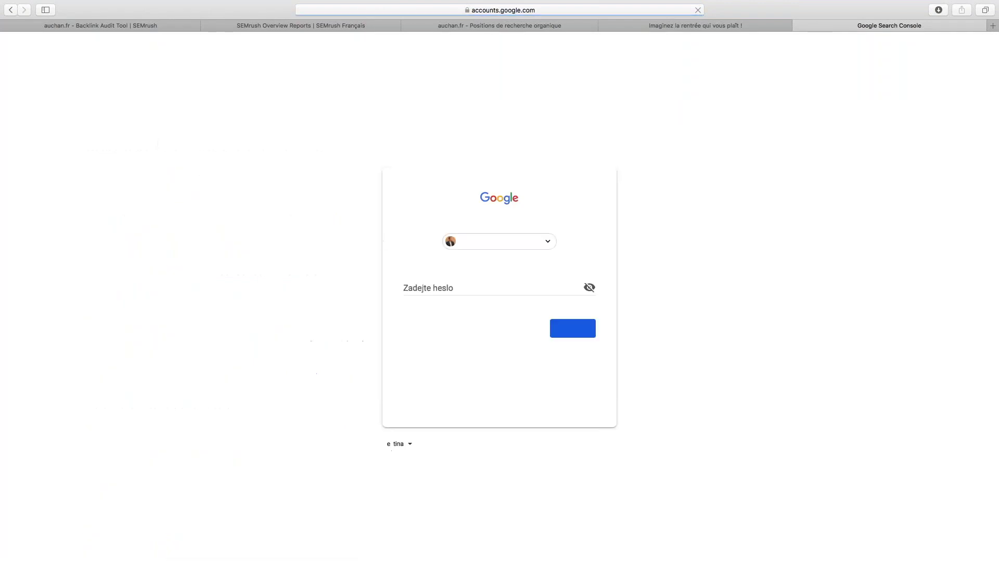
left_click(799, 26)
left_click(165, 24)
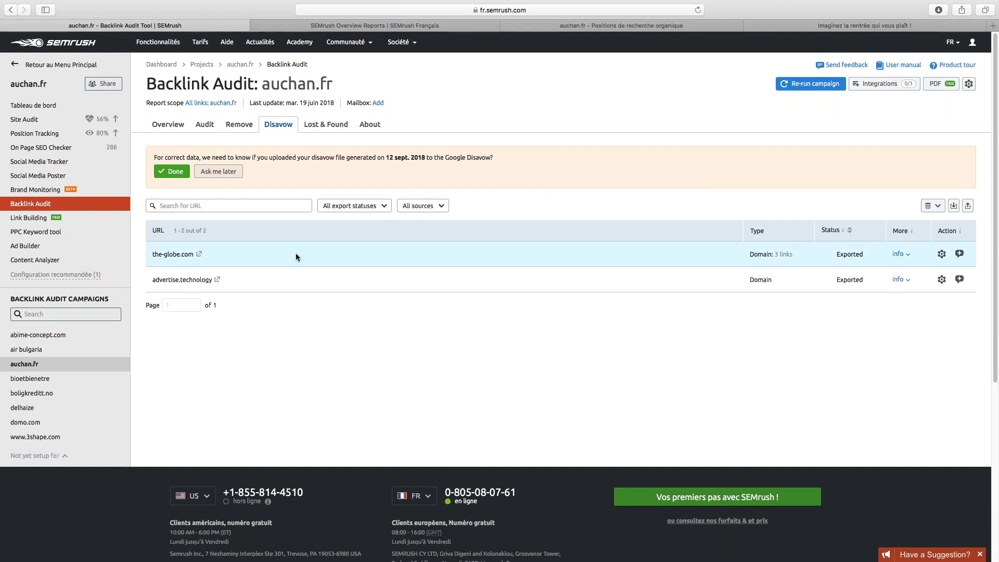
- Open Link Building for auchan.fr and review its overview and the full list of domain prospects
left_click(74, 221)
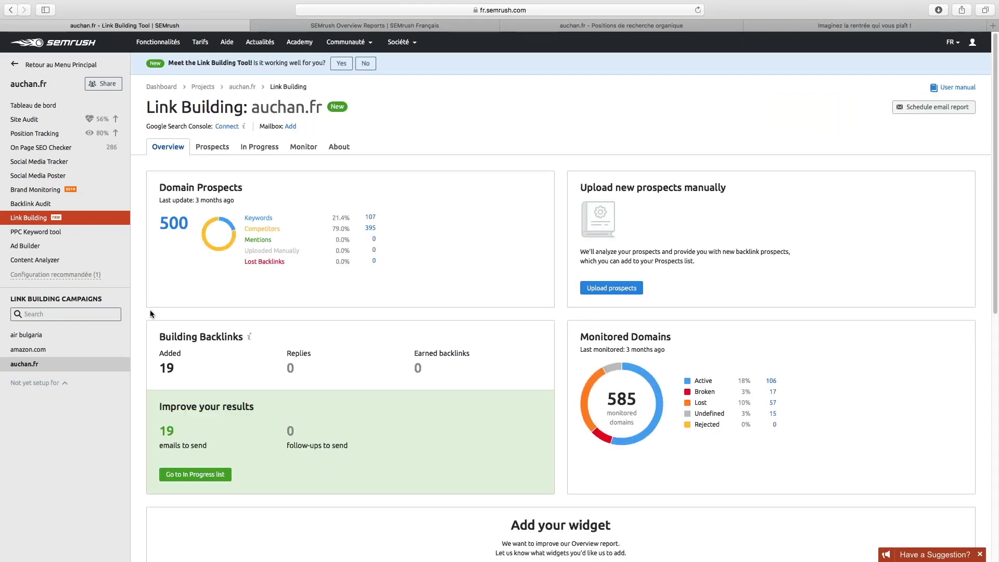
left_click(213, 146)
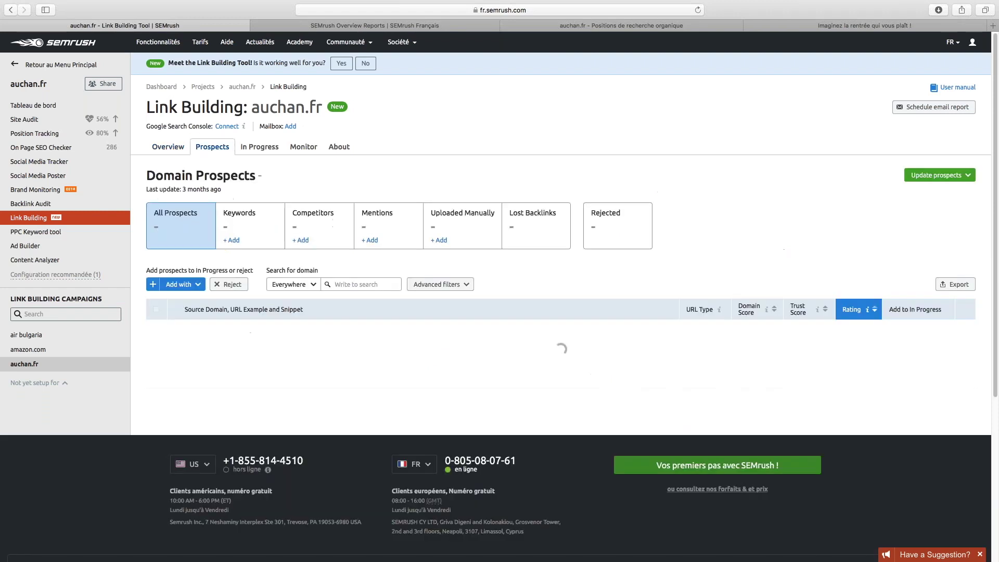
left_click(166, 148)
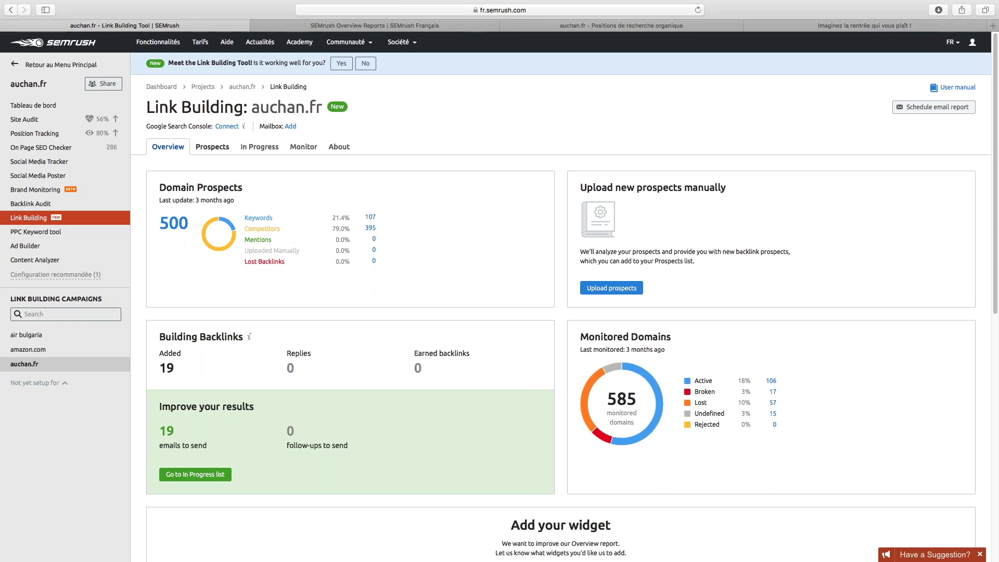
left_click(212, 148)
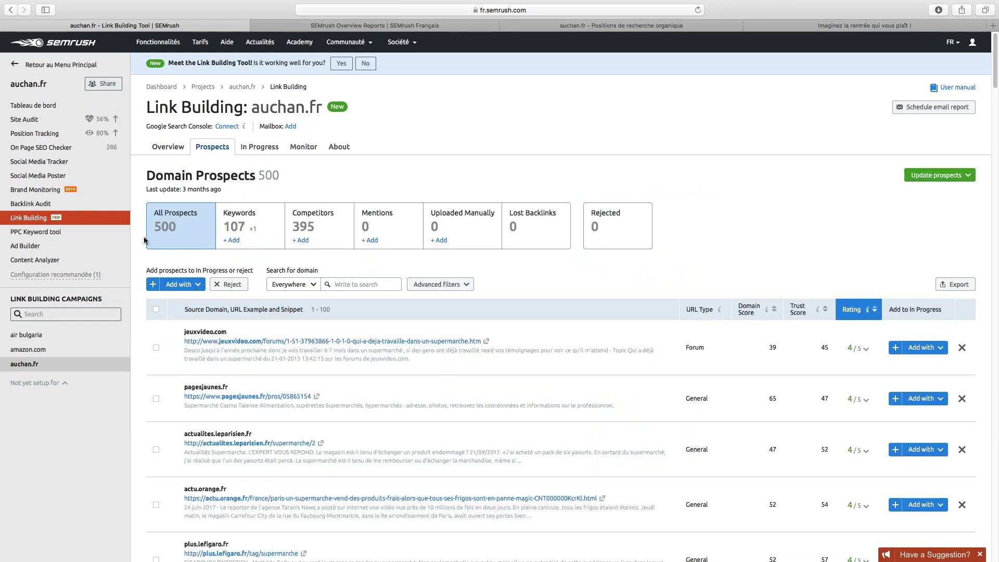
scroll(144, 240, "down", 1)
scroll(145, 240, "down", 10)
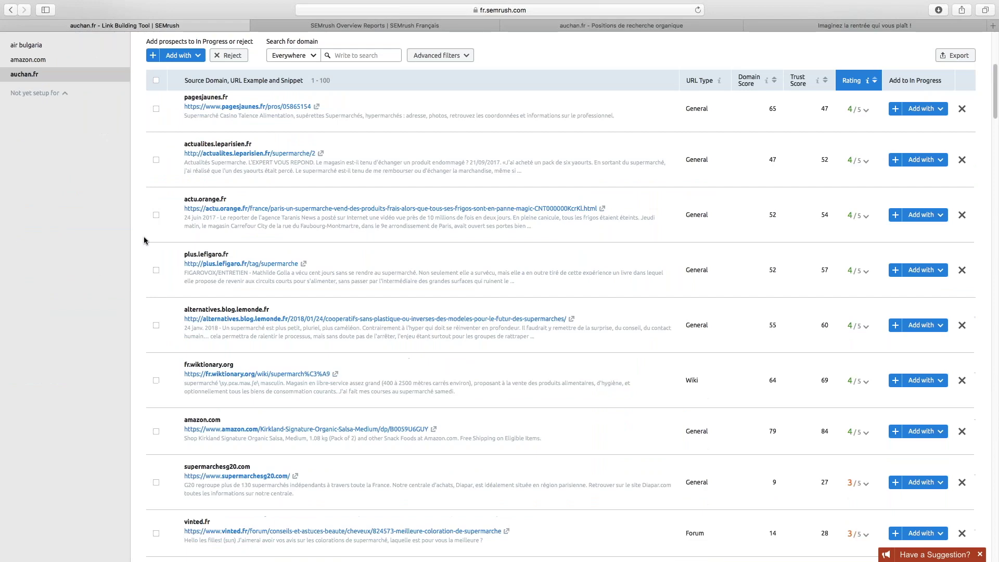
scroll(145, 240, "up", 10)
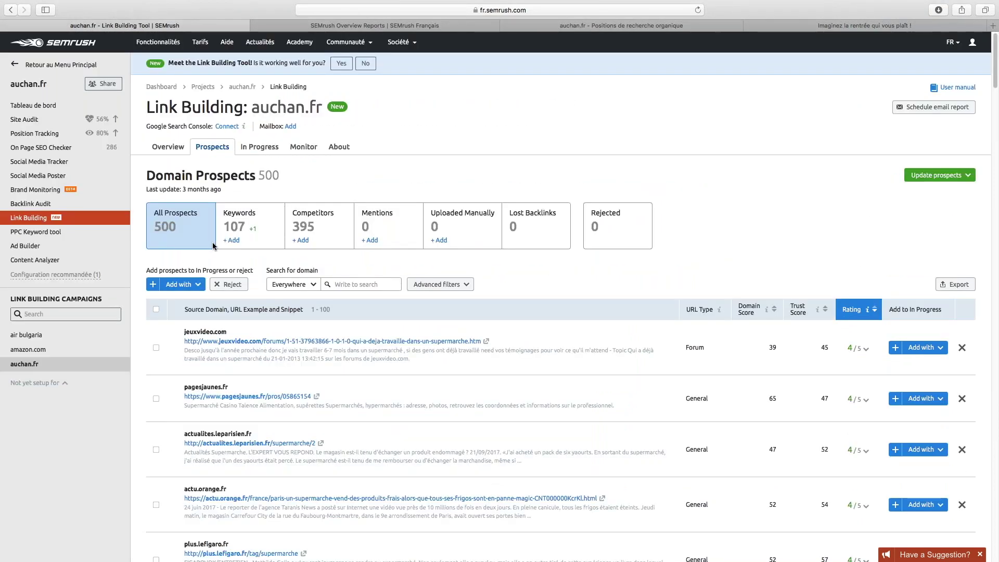
- View the prospects by source: Keywords, Competitors, Lost Backlinks, Uploaded Manually and Mentions, and return to All Prospects
left_click(235, 229)
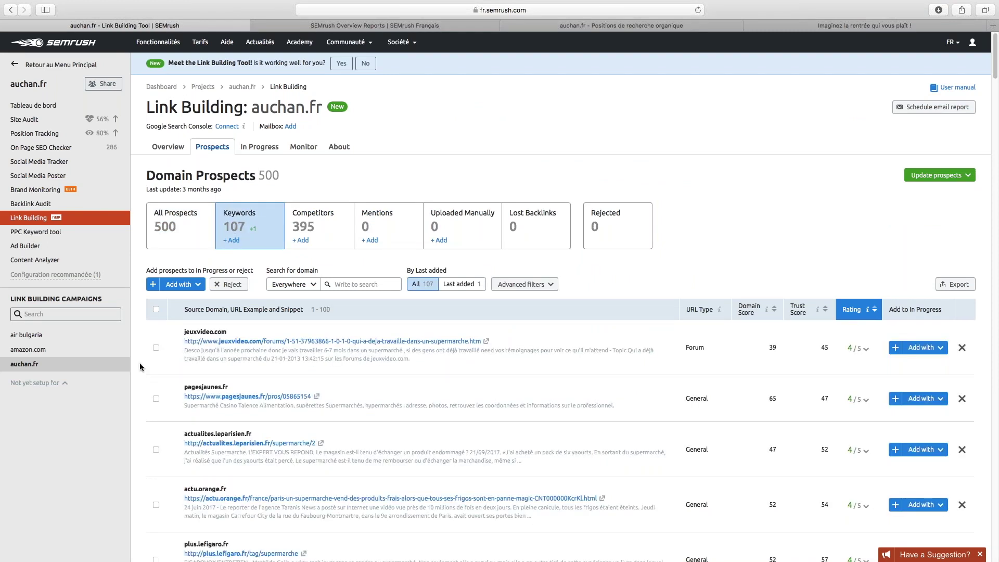
scroll(140, 368, "down", 1)
scroll(364, 399, "up", 1)
left_click(312, 226)
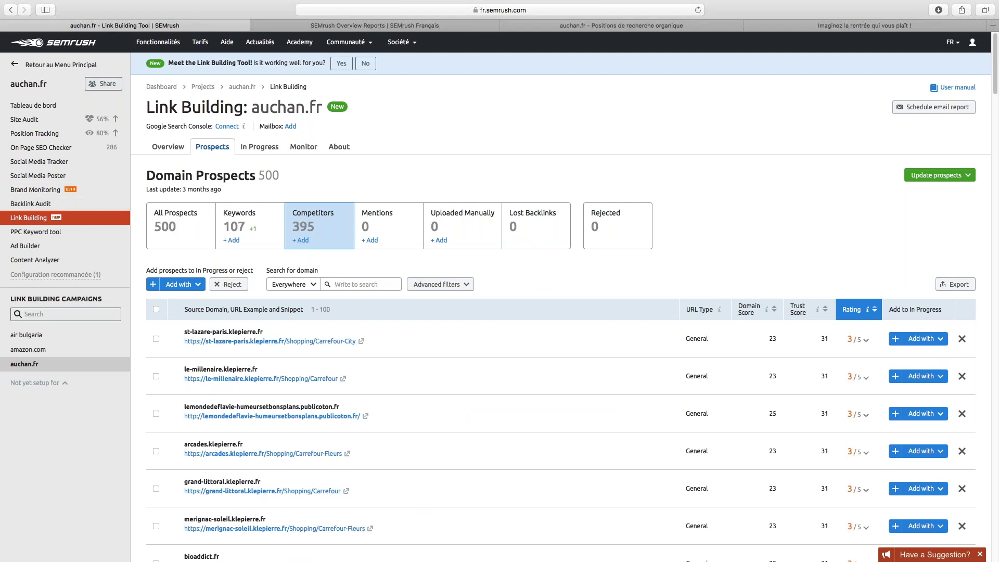
left_click(528, 218)
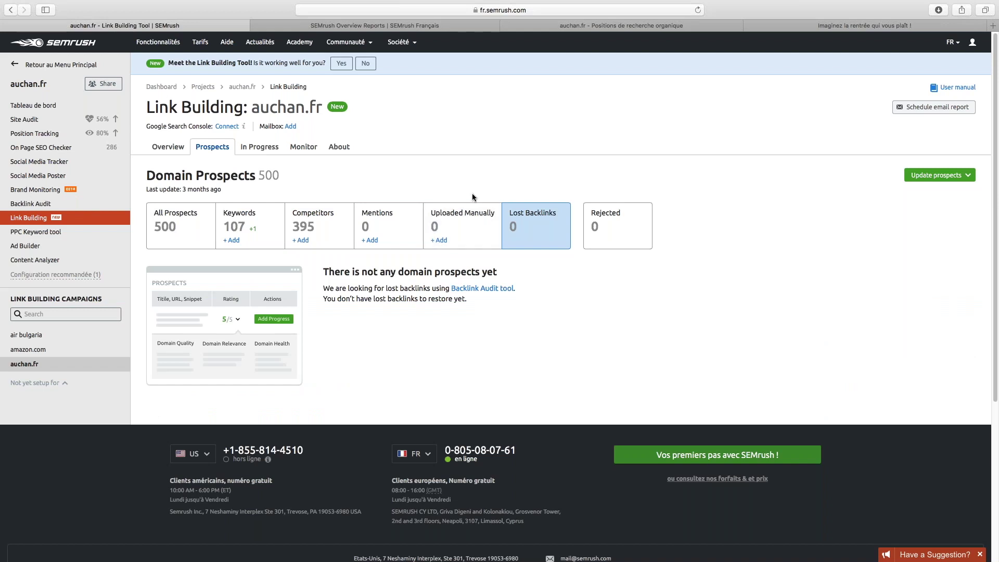
left_click(469, 218)
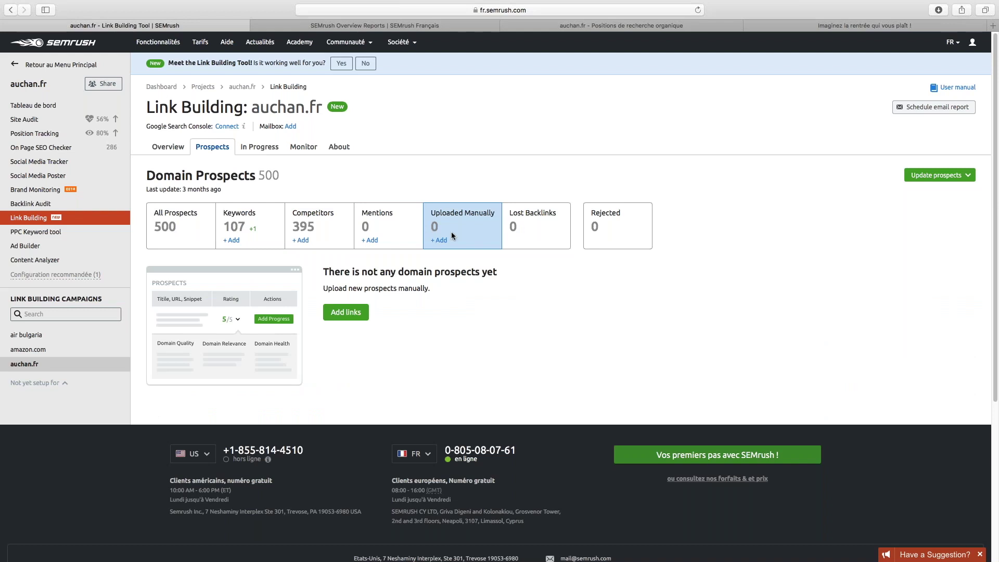
left_click(379, 216)
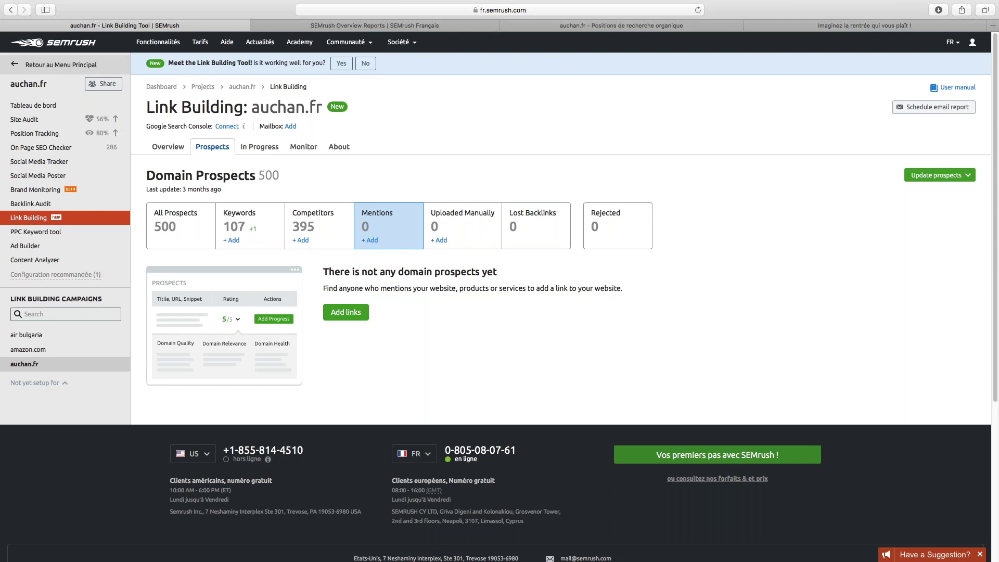
left_click(61, 65)
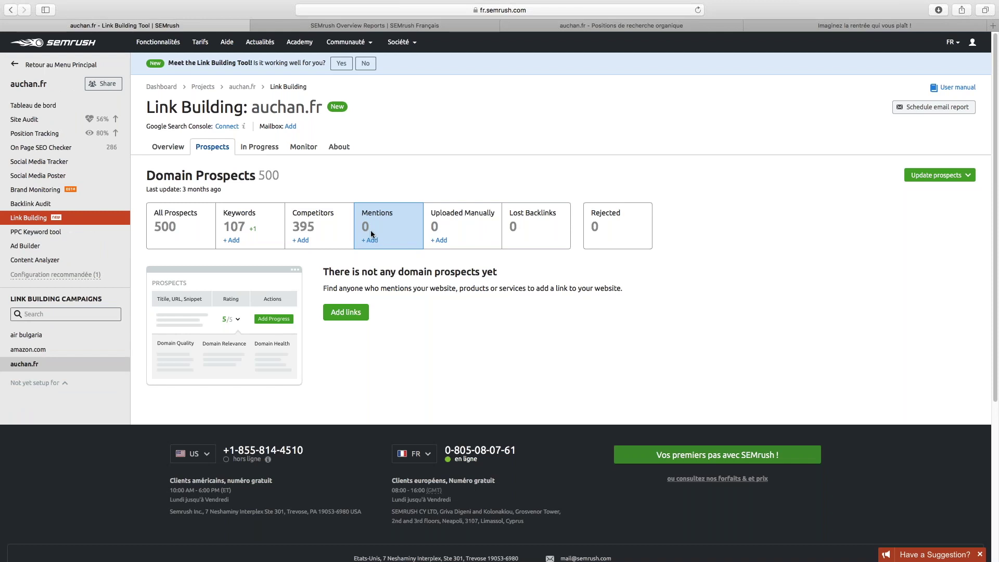
left_click(177, 224)
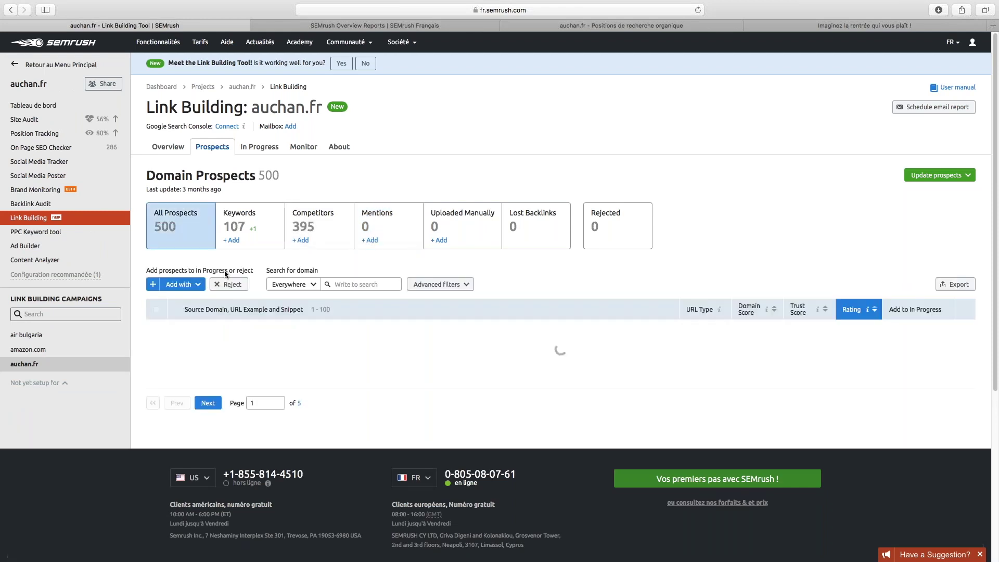
- Filter the prospects to Keywords and add actu.orange.fr and plus.lefigaro.fr to In Progress
left_click(250, 224)
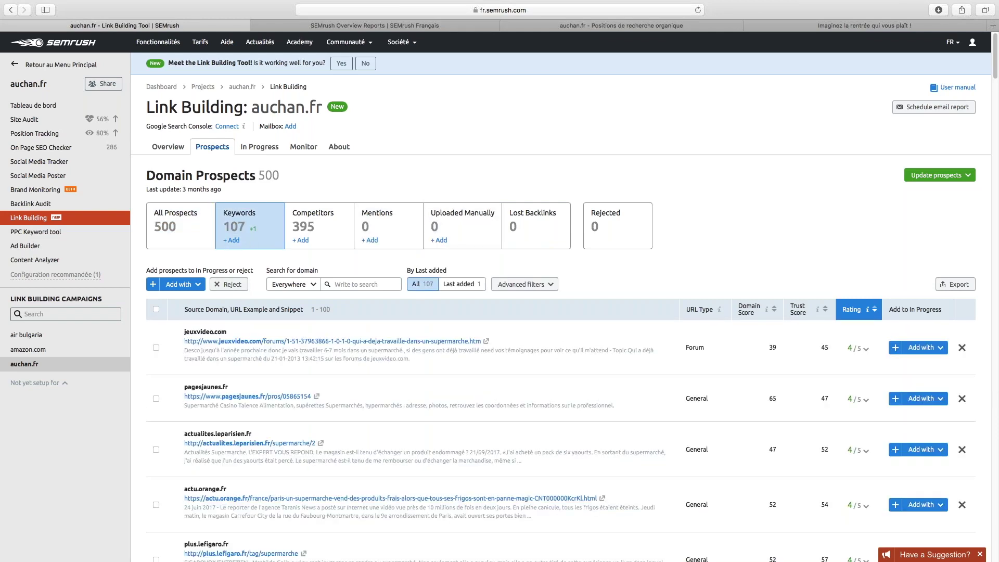
scroll(285, 263, "down", 5)
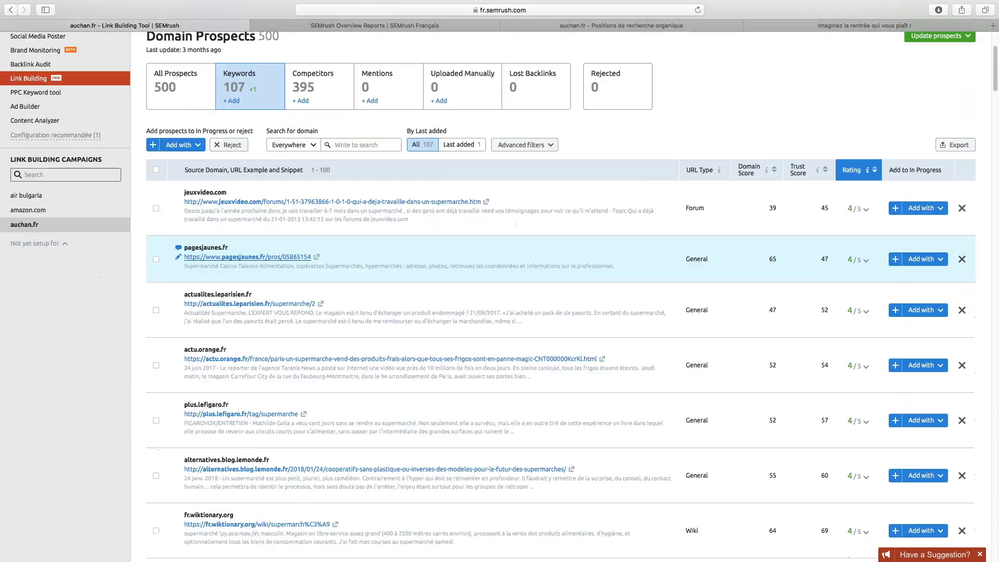
scroll(285, 271, "down", 1)
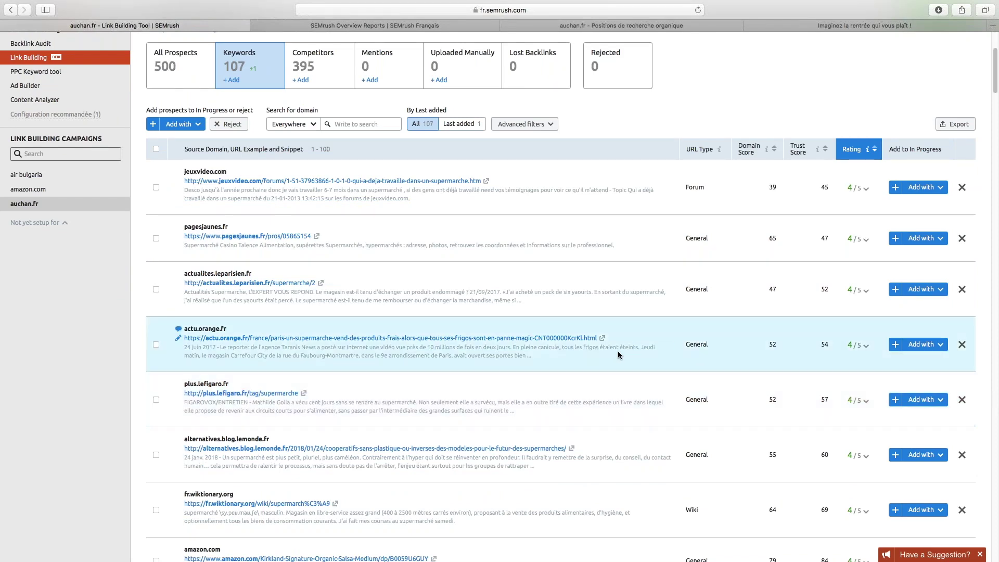
left_click(900, 346)
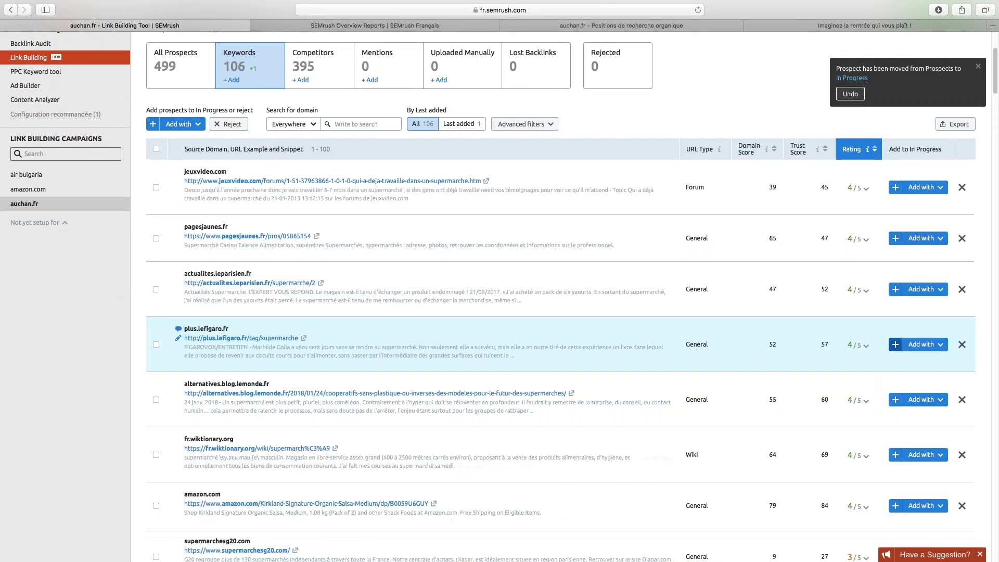
left_click(896, 345)
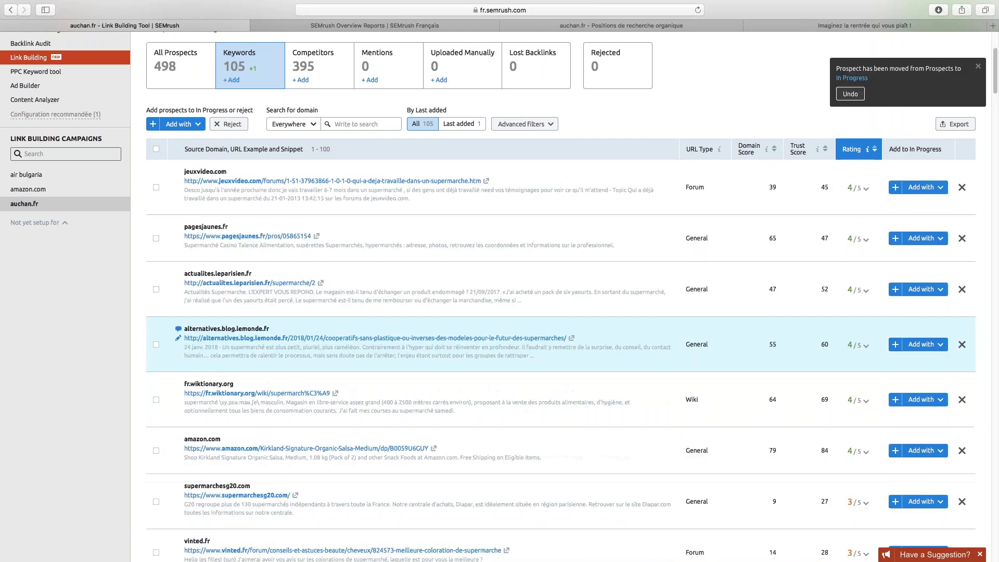
- Open the In Progress list, view the outreach email for plus.lefigaro.fr, and return to check the meaning of its email status stages
scroll(867, 351, "up", 2)
scroll(866, 351, "up", 5)
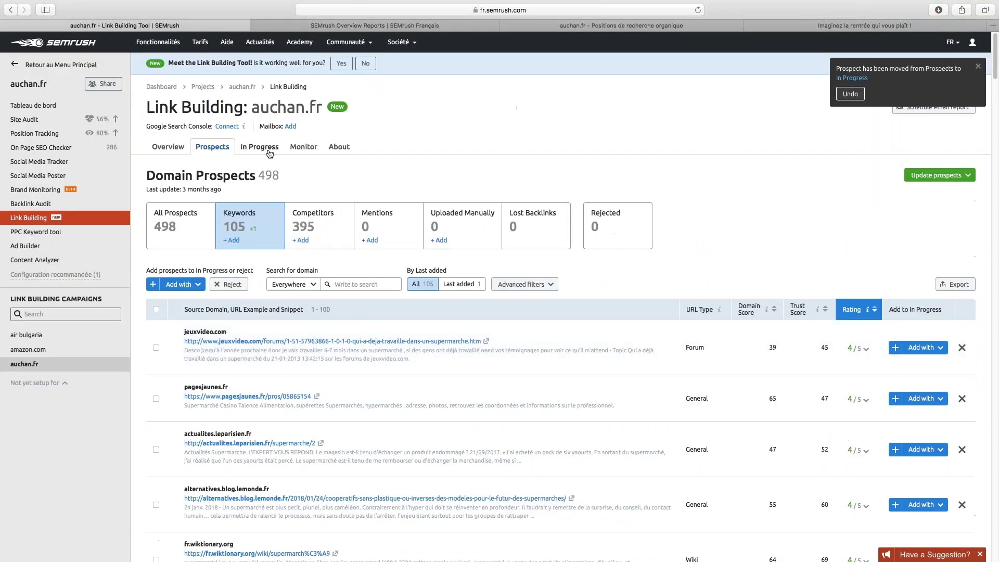
left_click(260, 147)
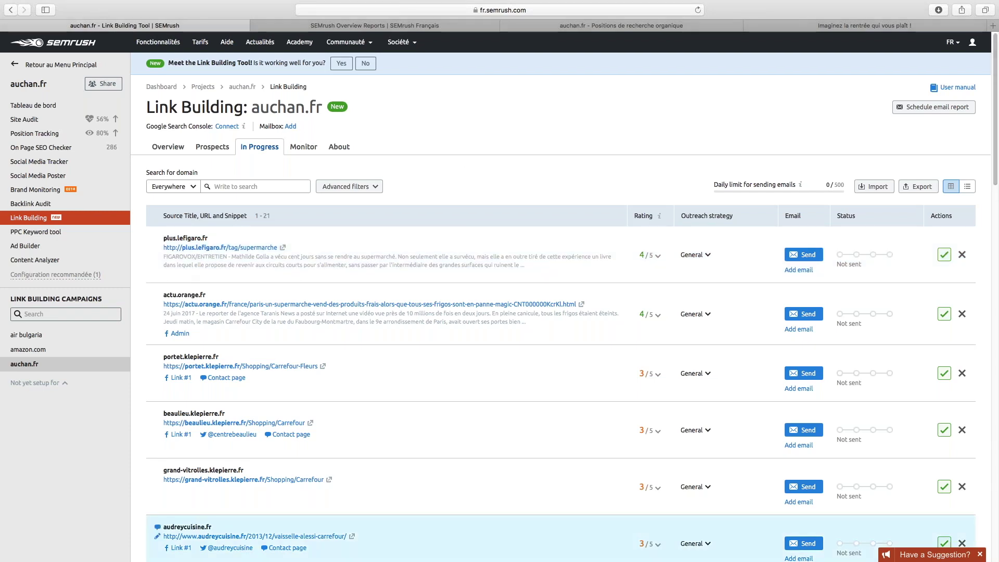
left_click(803, 254)
left_click_drag(437, 488, 239, 333)
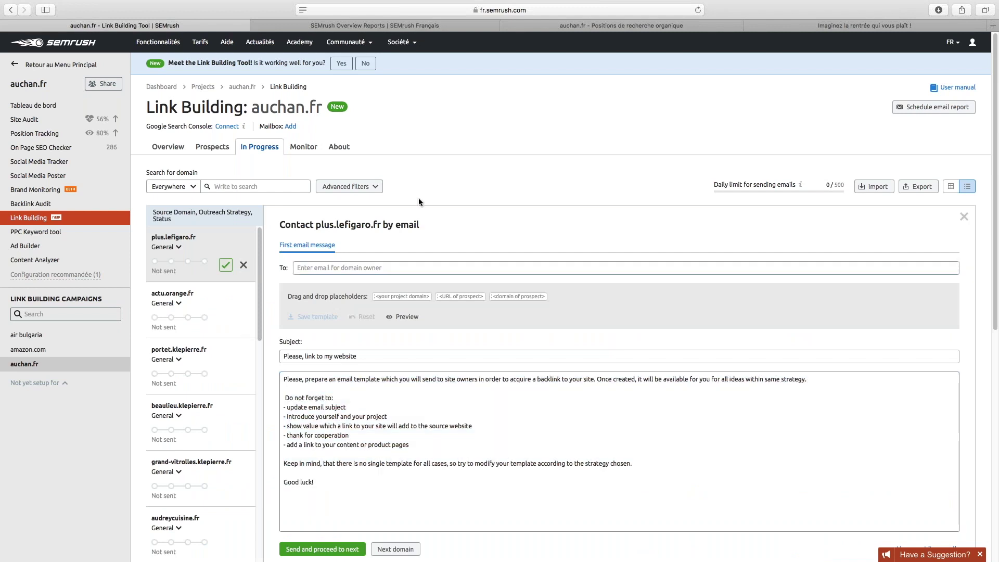
left_click(265, 147)
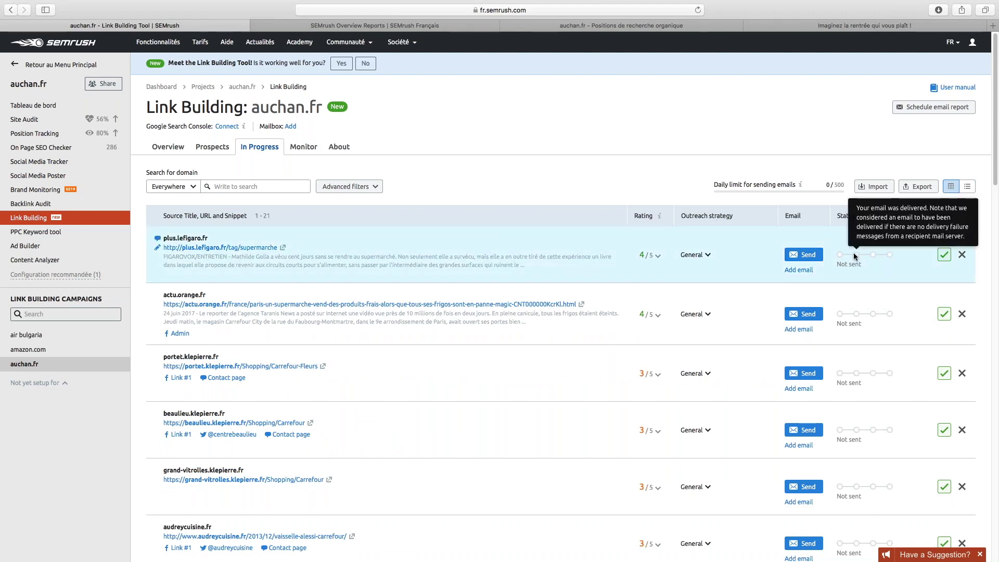
mouse_move(873, 257)
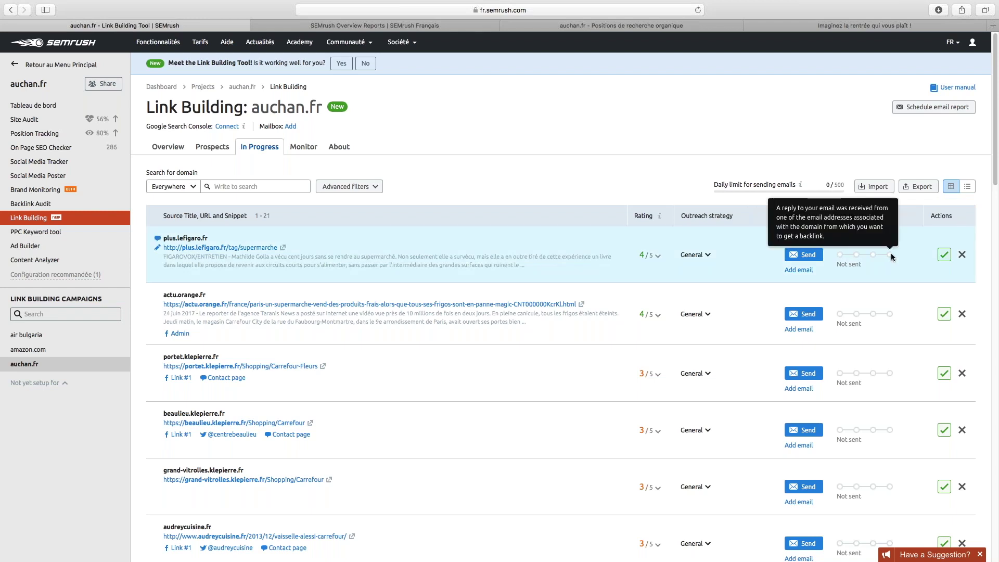
- Return to the SEO Toolkit and open the recent SEO Content Template for the keyword "stratégie seo"
left_click(35, 67)
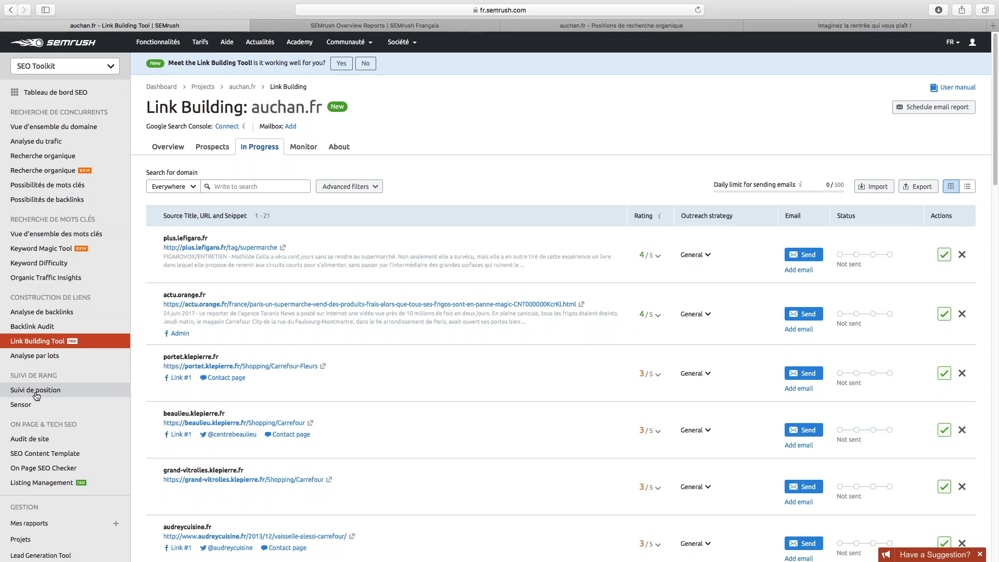
left_click(45, 451)
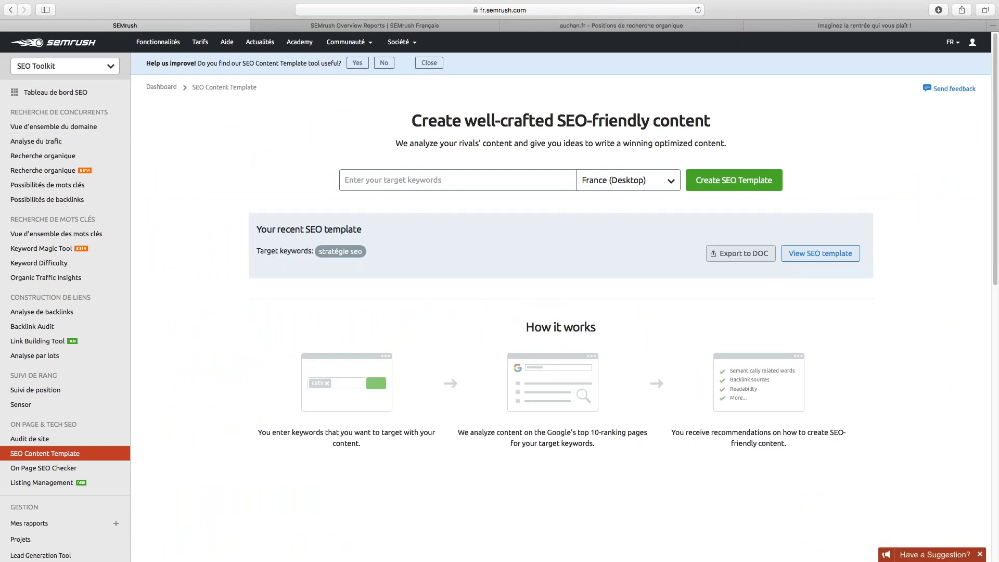
left_click(68, 67)
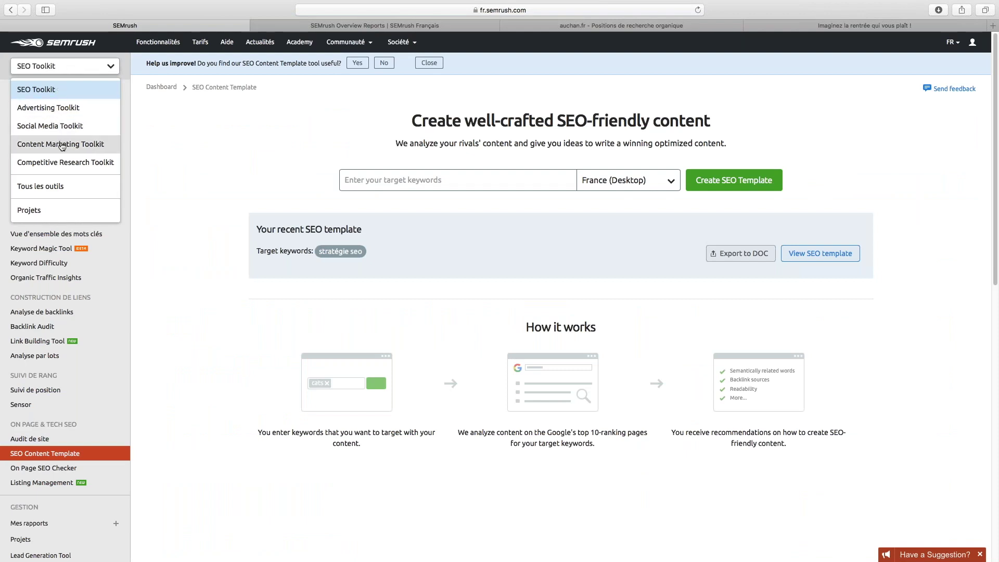
left_click(210, 158)
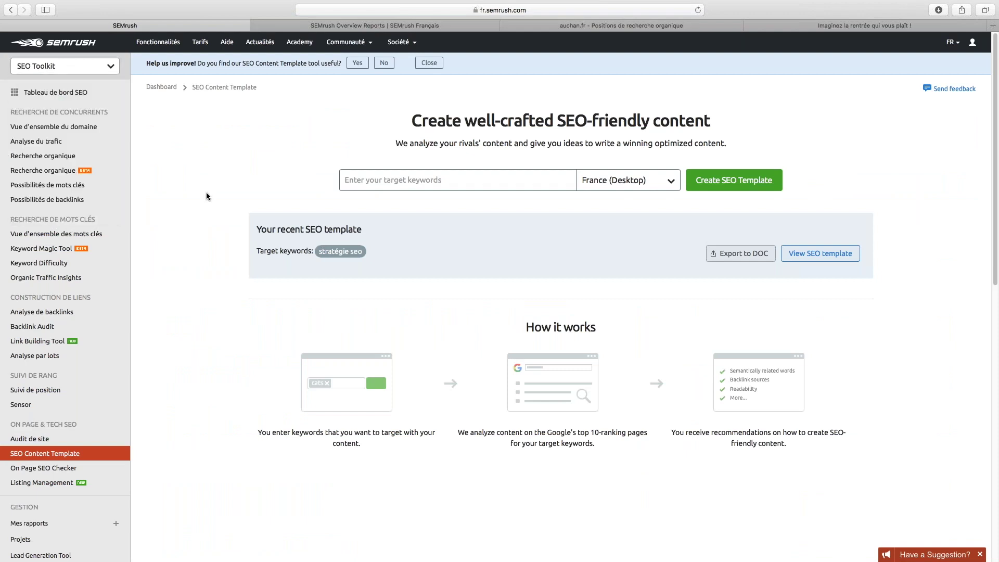
left_click(821, 253)
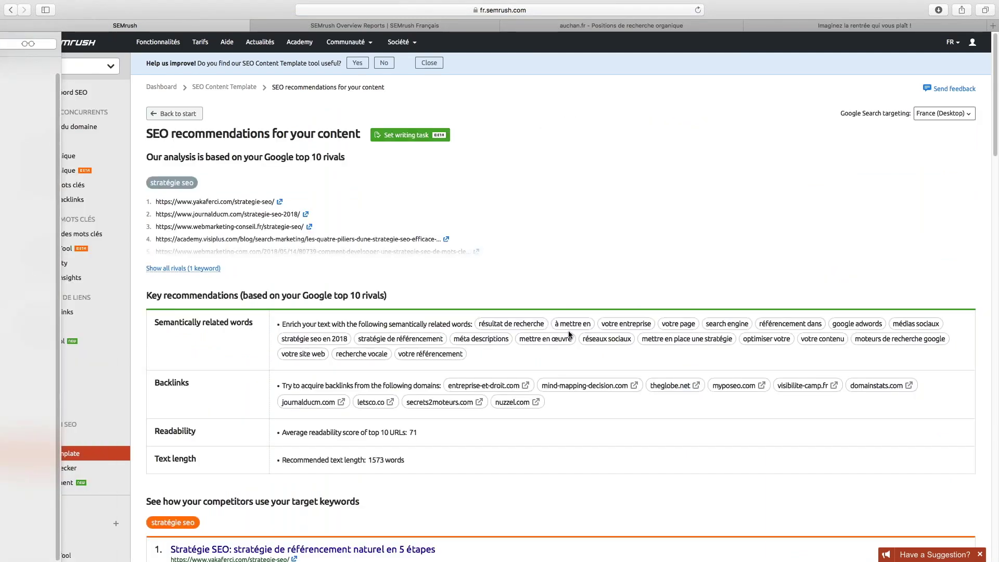
- Show all the Google top 10 rivals for "stratégie seo" and review their page URLs
left_click(246, 271)
left_click_drag(148, 201, 311, 313)
left_click(312, 314)
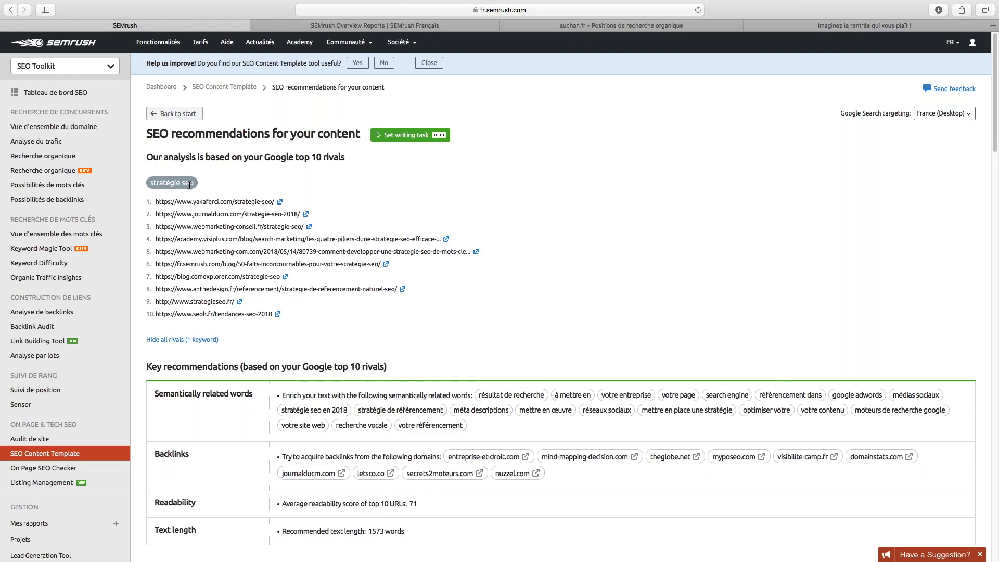
scroll(189, 185, "down", 1)
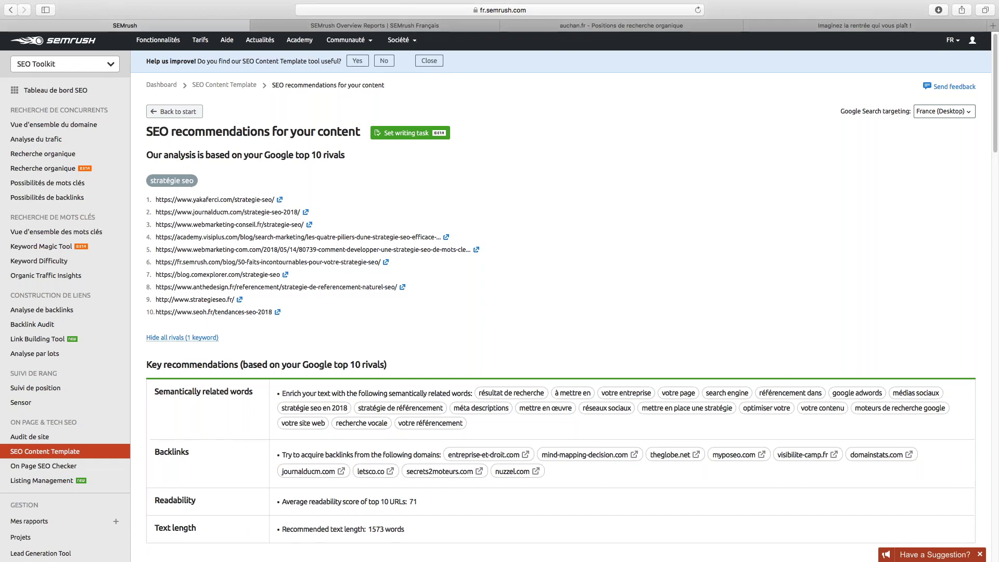
scroll(189, 185, "up", 1)
left_click_drag(234, 189, 333, 320)
left_click(334, 320)
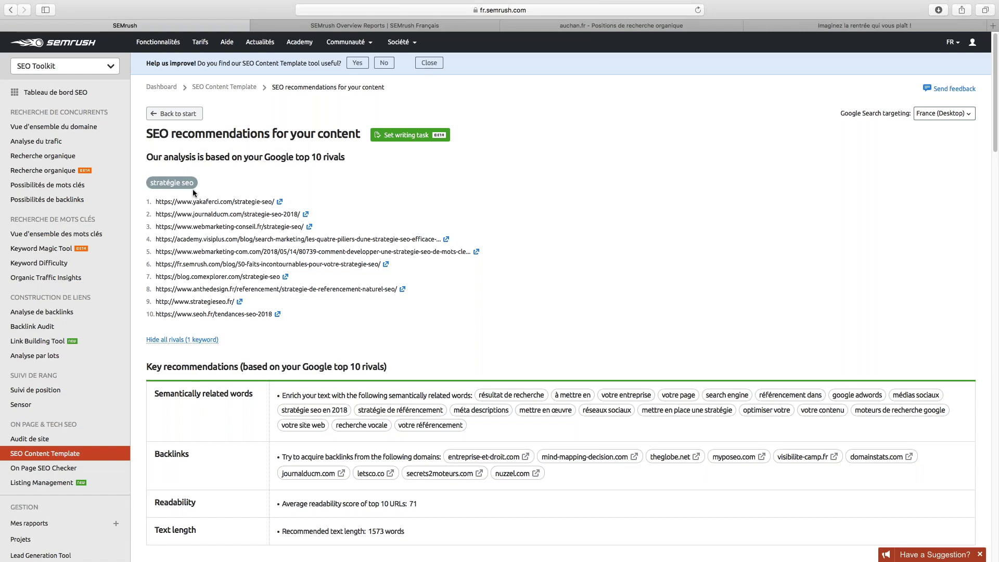
left_click_drag(158, 185, 297, 326)
left_click(300, 325)
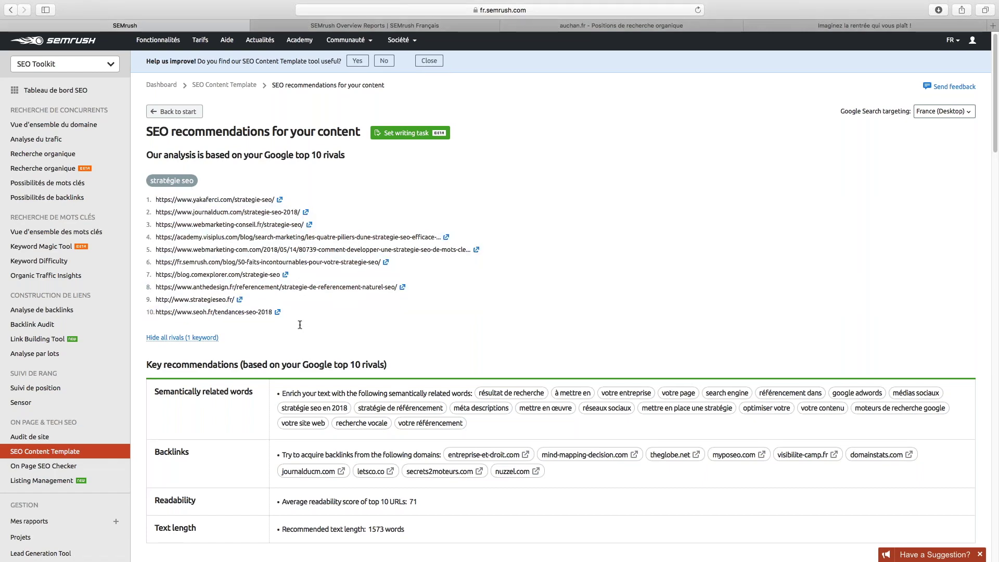
- Examine the template's key recommendations, starting with the semantically related words
scroll(300, 325, "down", 3)
scroll(239, 240, "down", 1)
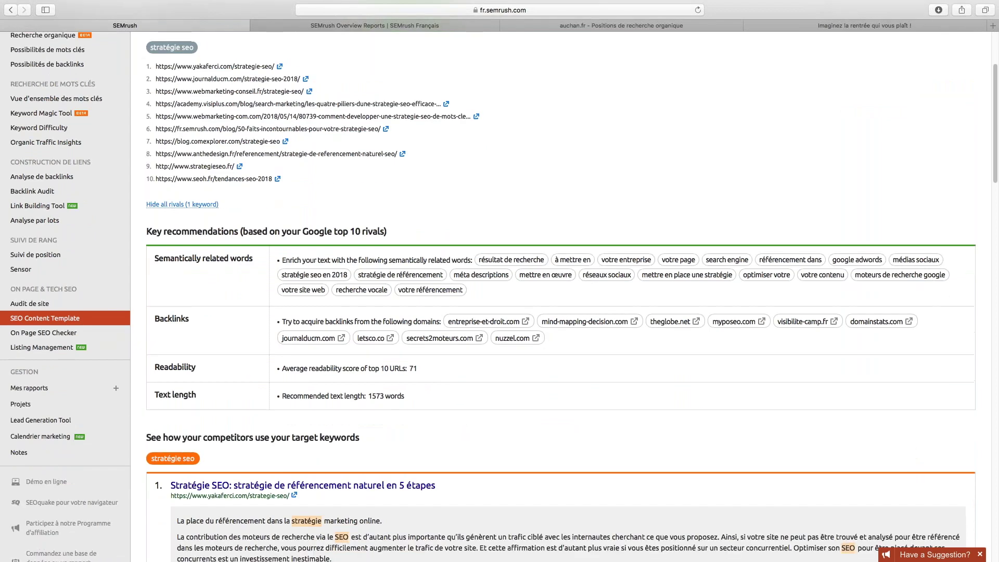
scroll(239, 239, "down", 1)
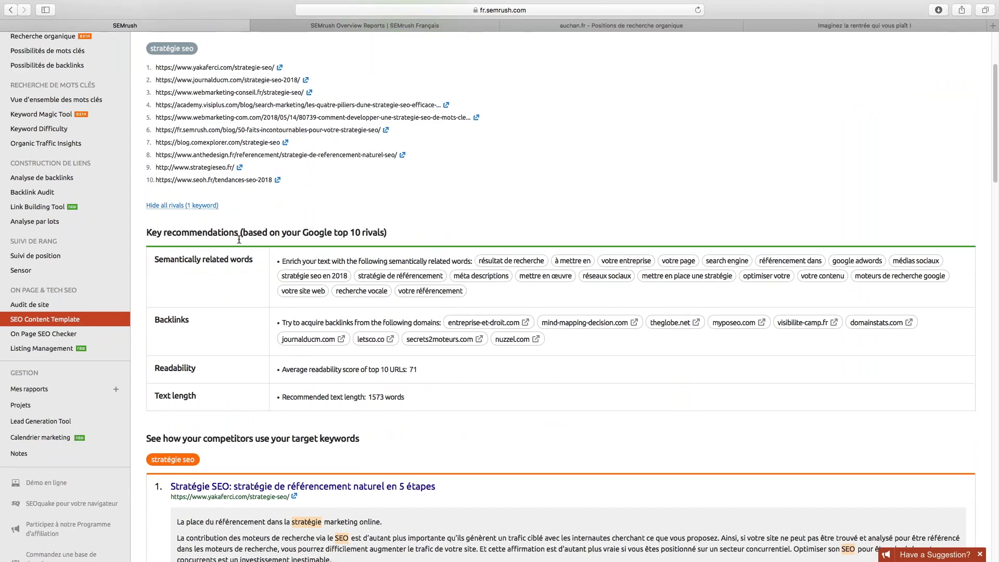
scroll(239, 240, "down", 1)
left_click_drag(253, 237, 184, 236)
left_click(184, 236)
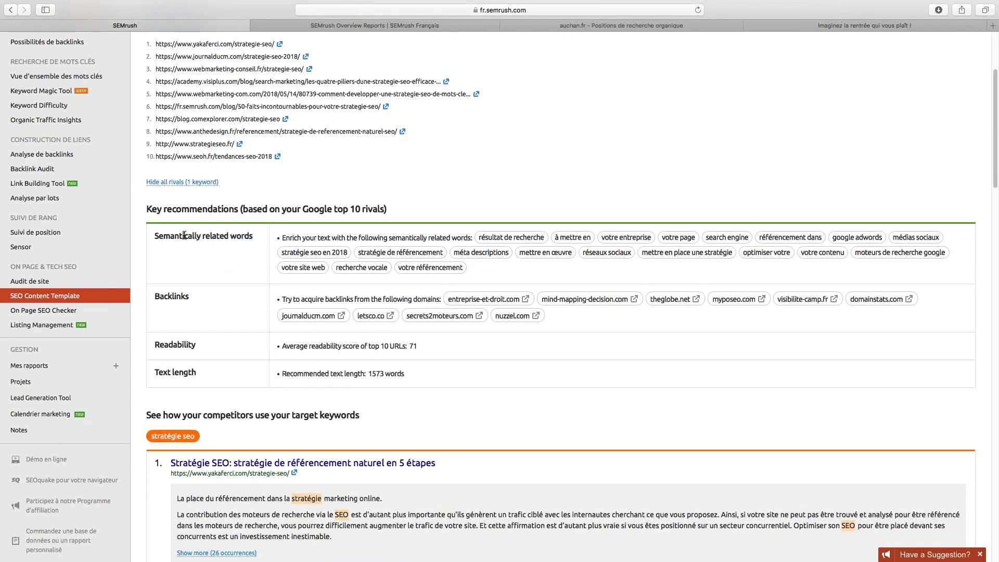
- Review the semantically related words and the domains recommended for acquiring backlinks in the key recommendations
left_click_drag(465, 268, 393, 238)
left_click(393, 238)
left_click_drag(630, 235, 633, 245)
left_click(633, 244)
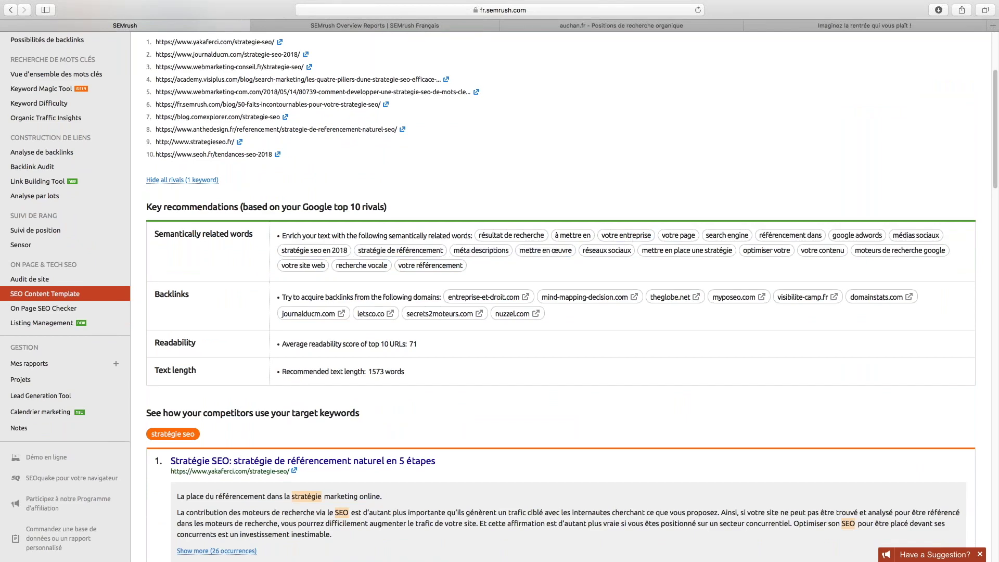
scroll(632, 244, "down", 2)
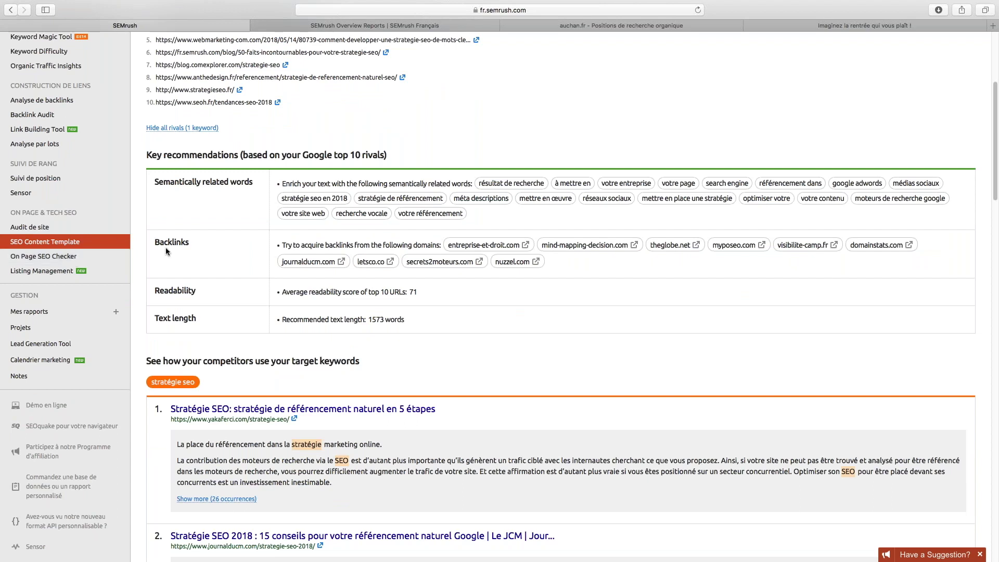
scroll(169, 249, "up", 1)
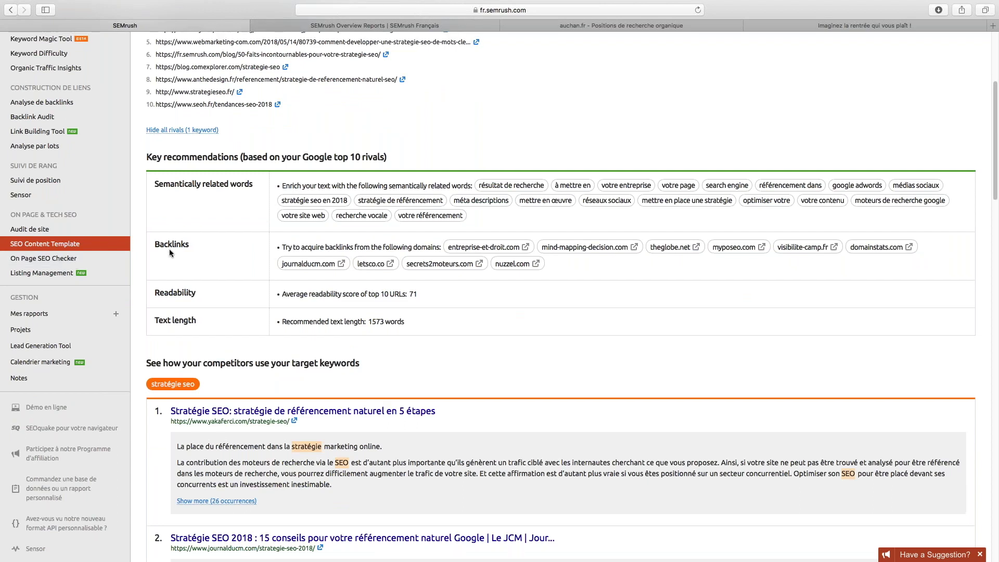
scroll(170, 253, "up", 2)
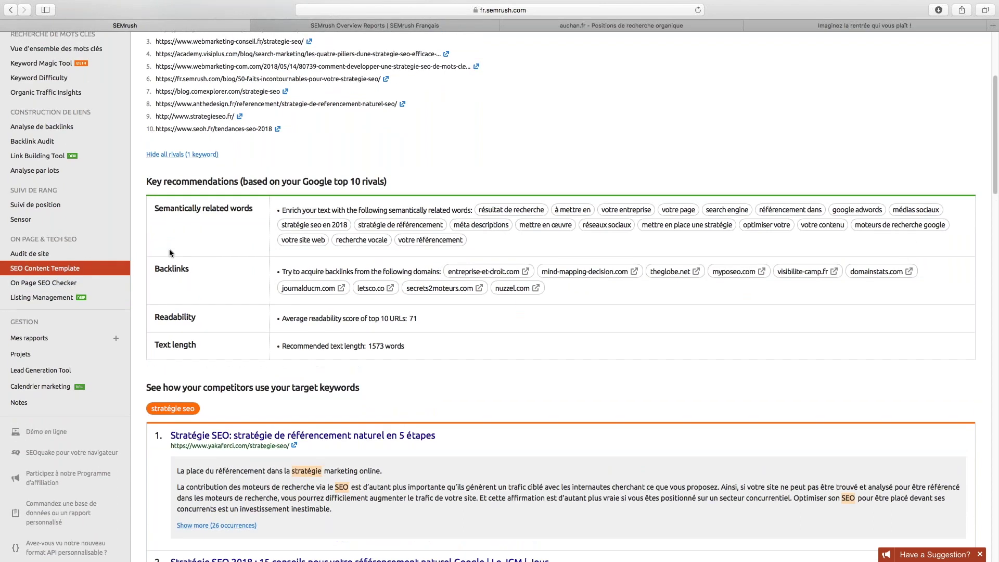
scroll(169, 254, "down", 1)
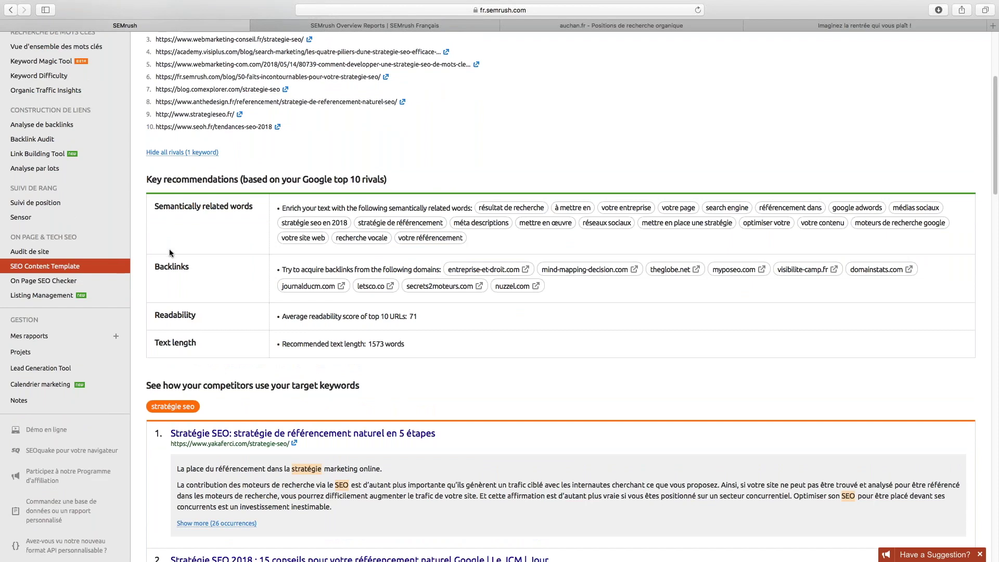
- Check the average readability score and the recommended text length in the key recommendations
scroll(208, 240, "down", 3)
left_click_drag(421, 231, 410, 231)
left_click(411, 231)
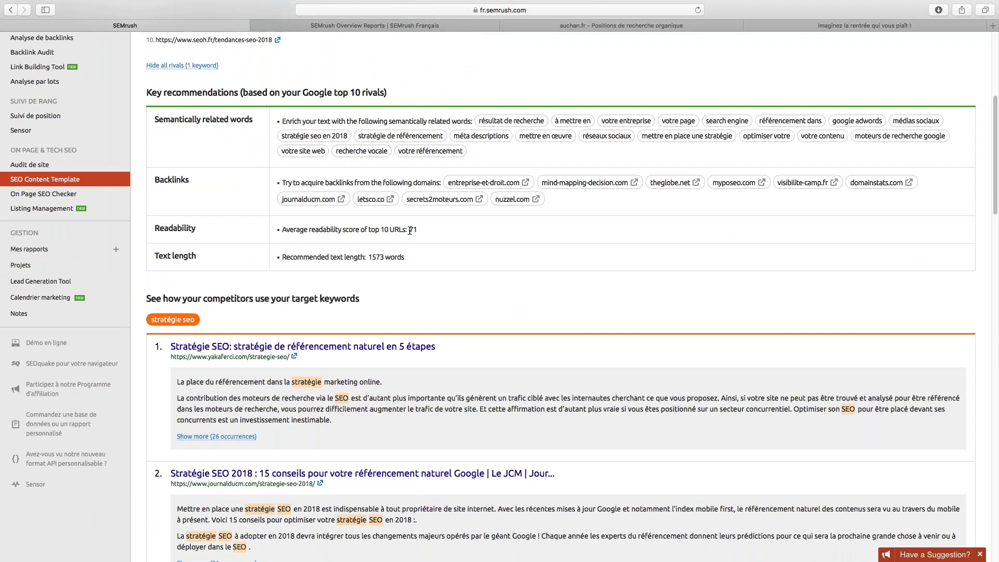
double_click(412, 231)
left_click(411, 230)
mouse_move(151, 262)
left_mouse_down()
mouse_move(197, 260)
mouse_move(155, 259)
left_mouse_up()
left_click(209, 261)
left_click(155, 258)
left_click_drag(401, 257, 404, 257)
left_click(372, 258)
scroll(371, 259, "down", 1)
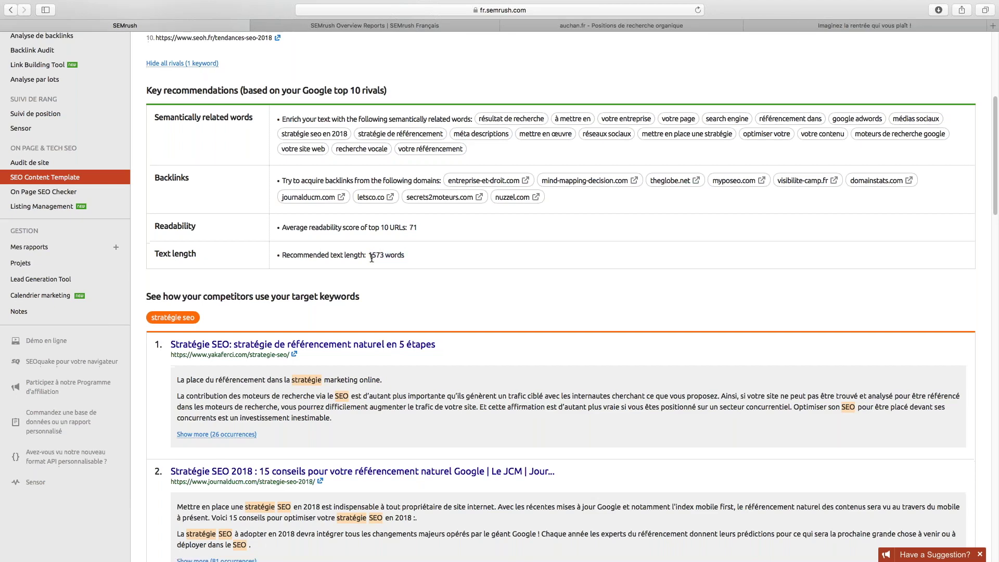
- Open the full text of the first-ranked yakaferci.com page, review its highlighted target keyword occurrences, and close it
scroll(372, 259, "up", 5)
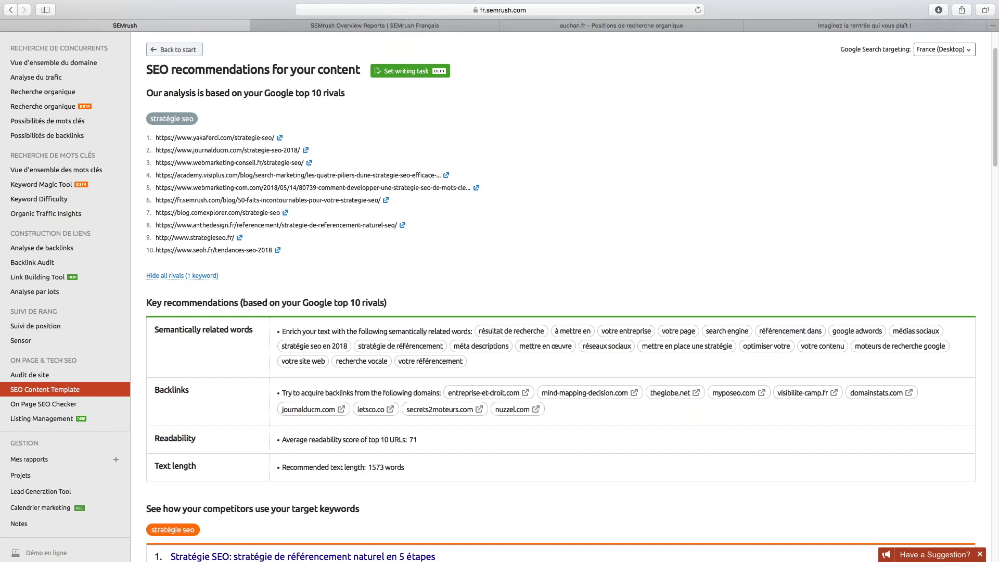
scroll(562, 296, "down", 1)
scroll(561, 297, "down", 10)
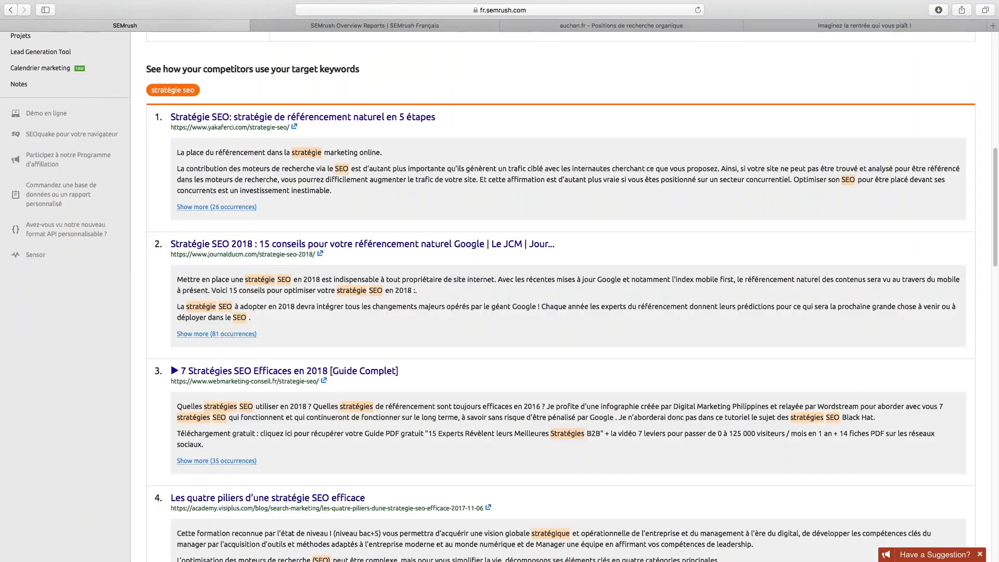
scroll(561, 296, "up", 1)
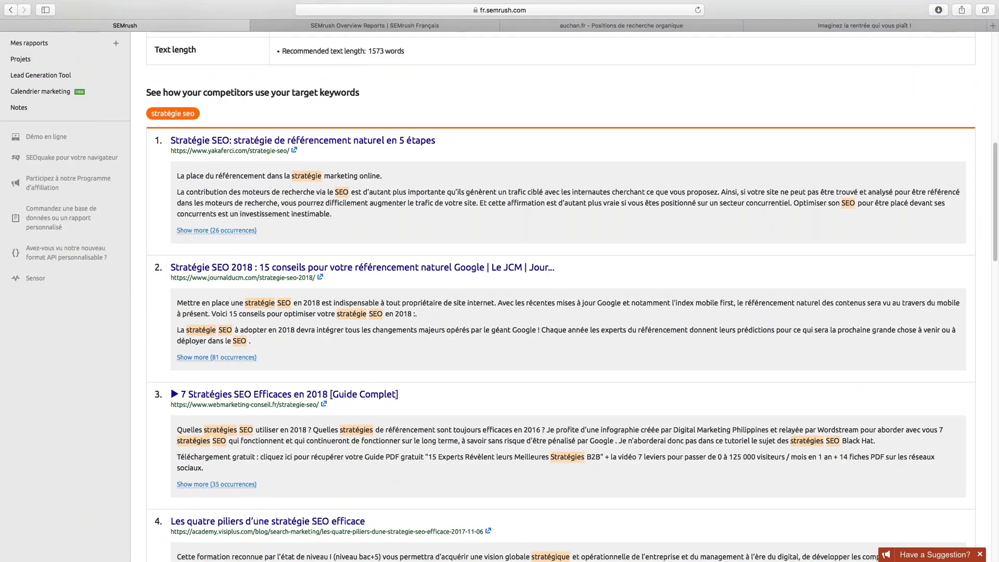
left_click(657, 152)
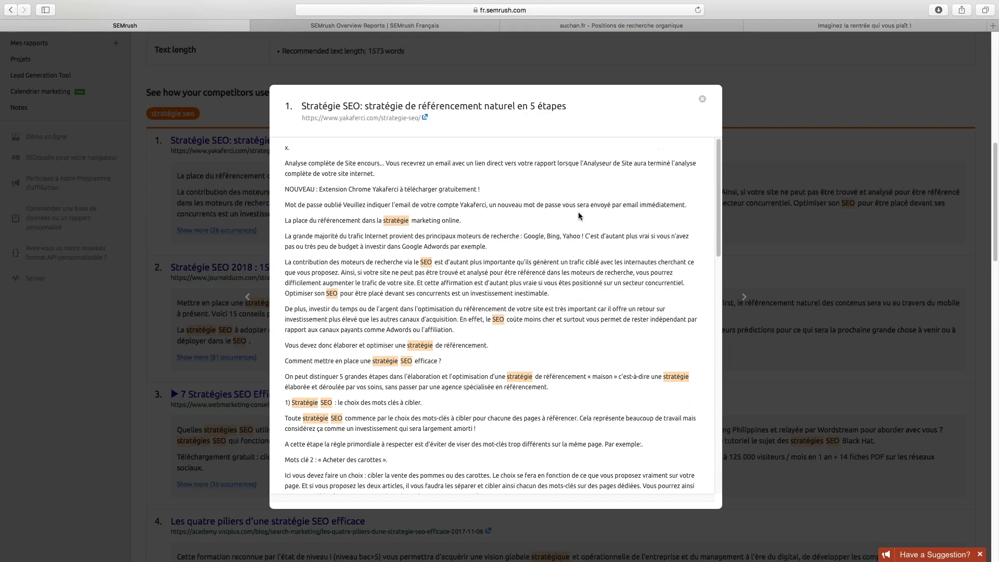
scroll(579, 215, "down", 5)
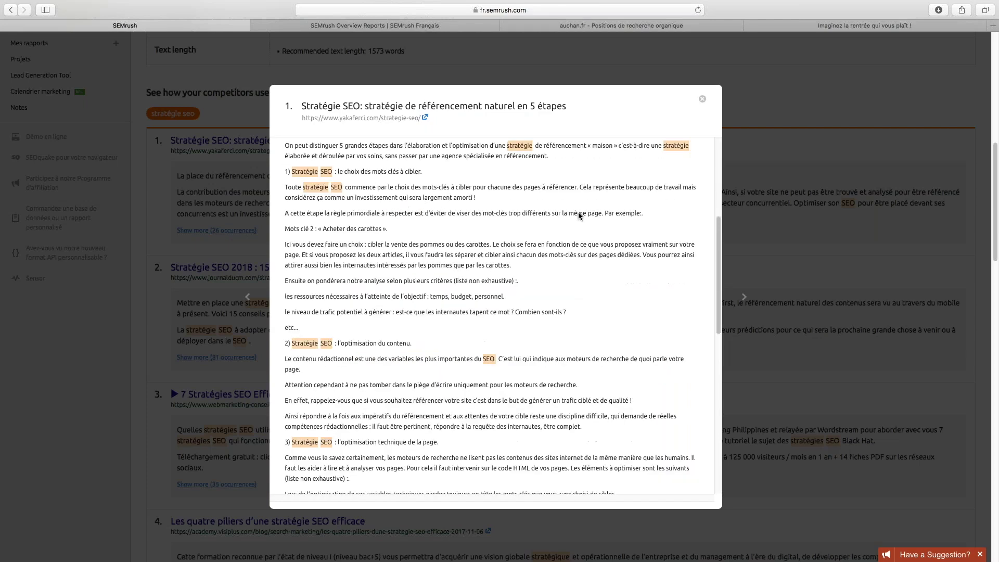
scroll(579, 214, "down", 15)
scroll(576, 227, "up", 10)
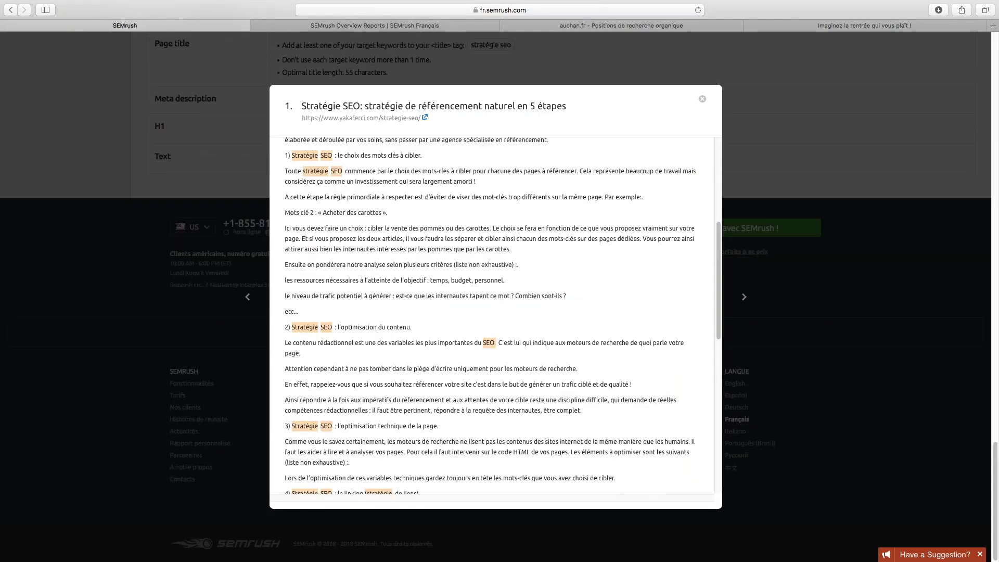
scroll(493, 313, "up", 5)
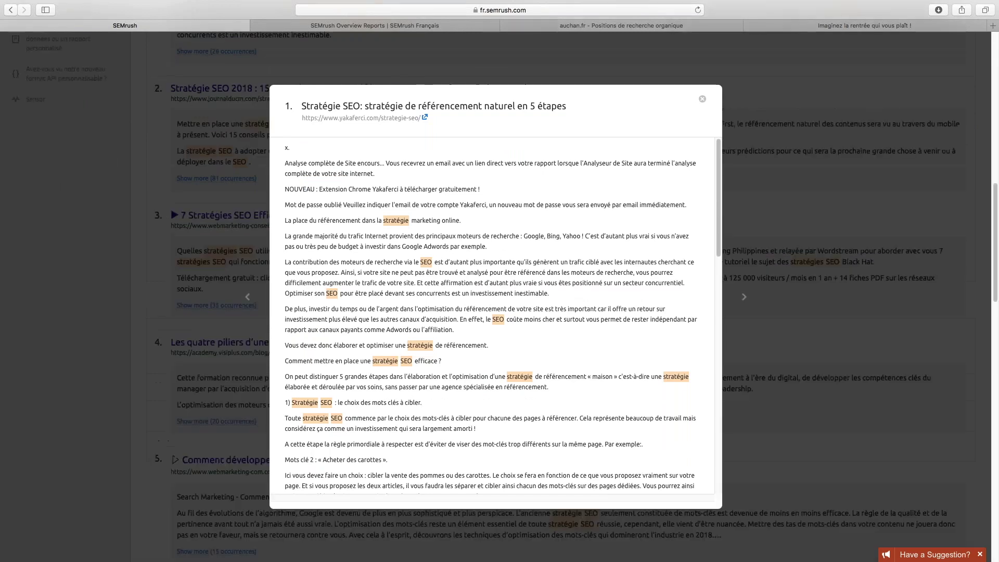
scroll(492, 312, "down", 1)
left_click_drag(294, 369, 487, 370)
left_click(488, 370)
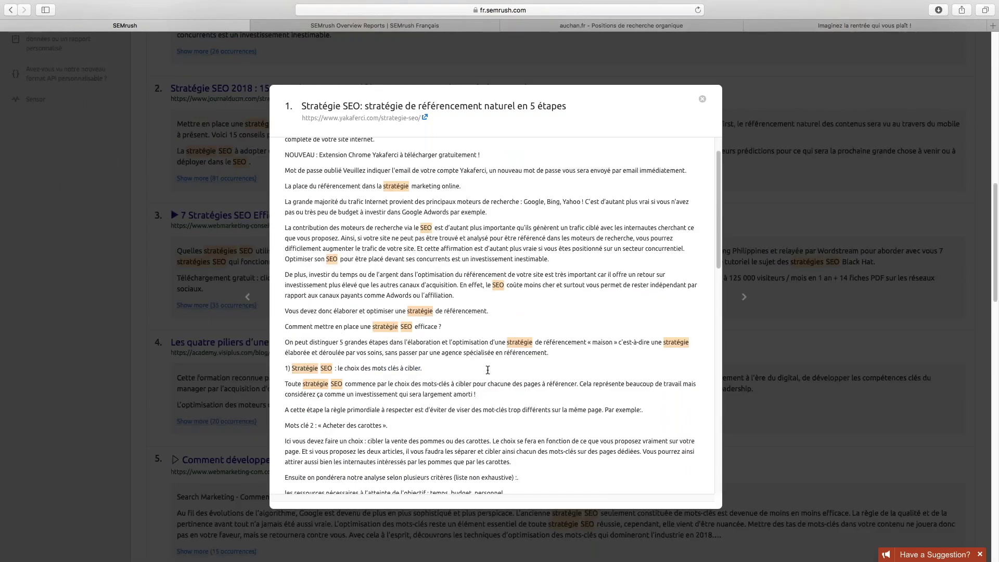
left_click(702, 100)
- Look through the remaining rivals' excerpts, down to the tenth result, for their use of "stratégie seo"
scroll(603, 173, "down", 1)
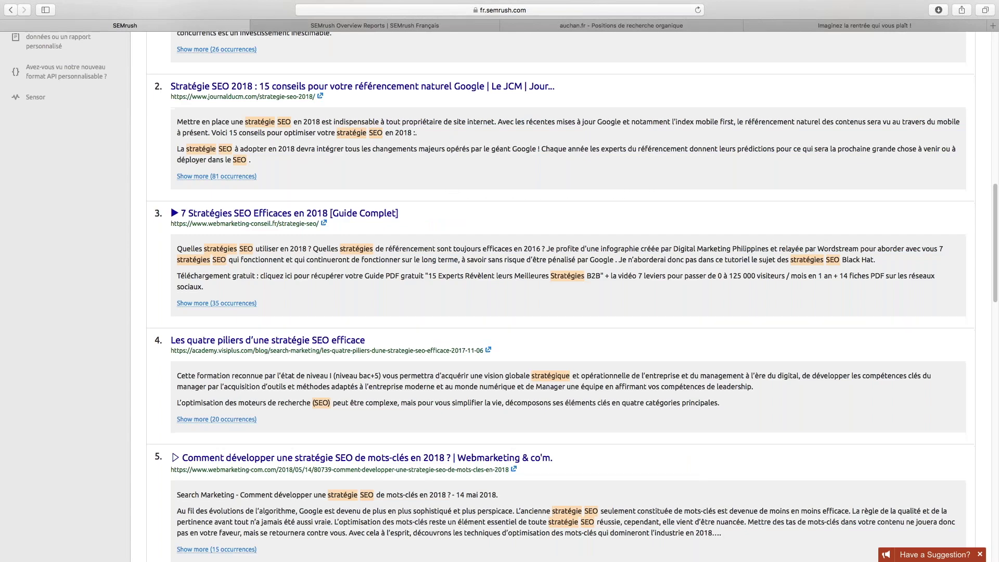
scroll(592, 201, "down", 5)
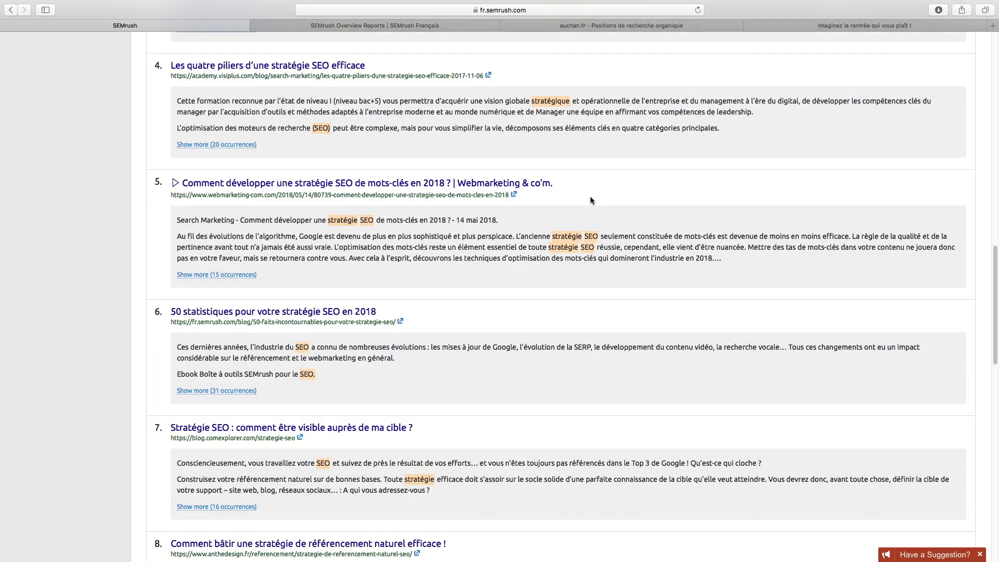
scroll(591, 201, "down", 8)
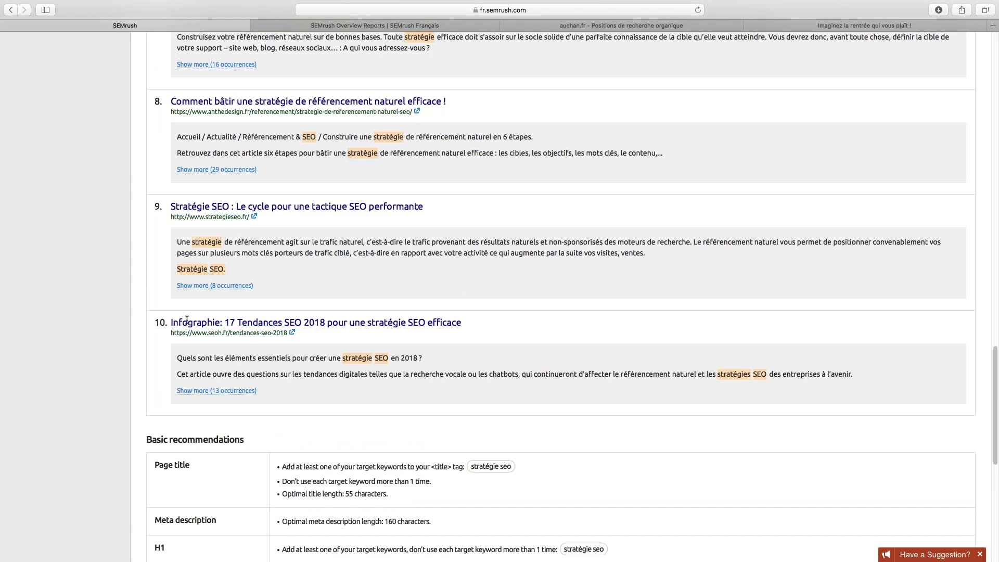
triple_click(454, 374)
left_click(454, 358)
- Examine the basic recommendations for the content, starting with the page title advice
scroll(111, 407, "down", 3)
triple_click(229, 358)
left_click(229, 359)
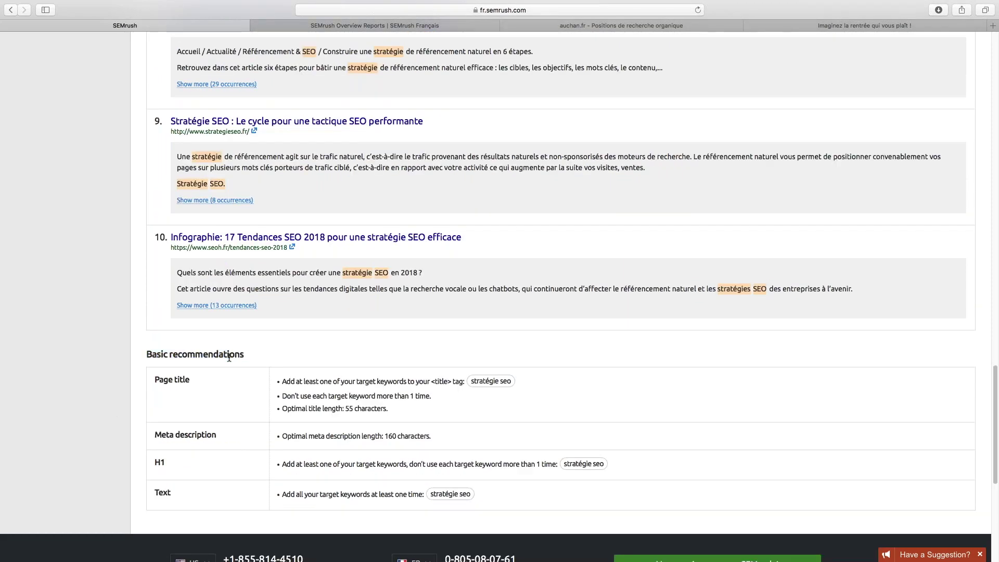
scroll(229, 358, "down", 1)
triple_click(364, 353)
left_click(365, 353)
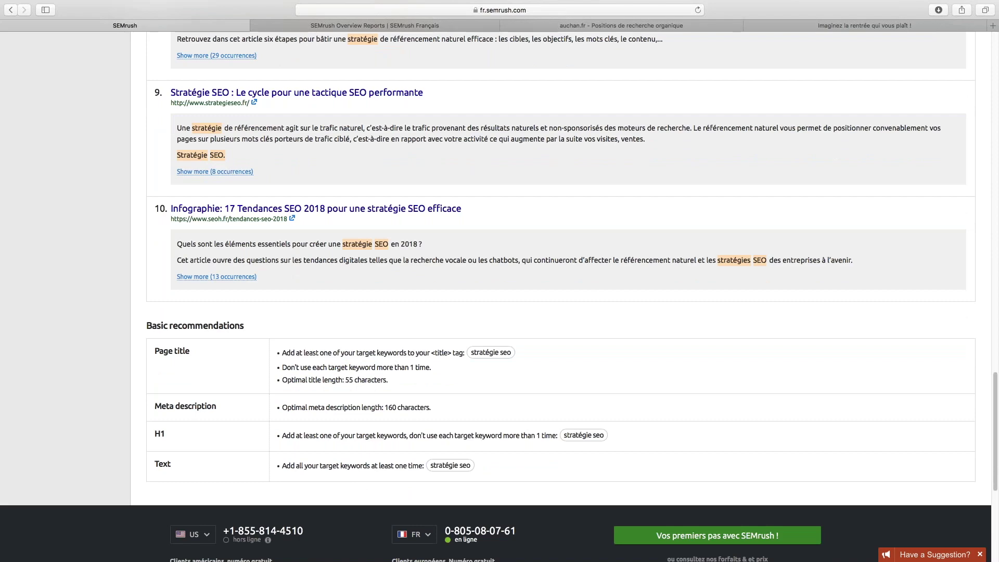